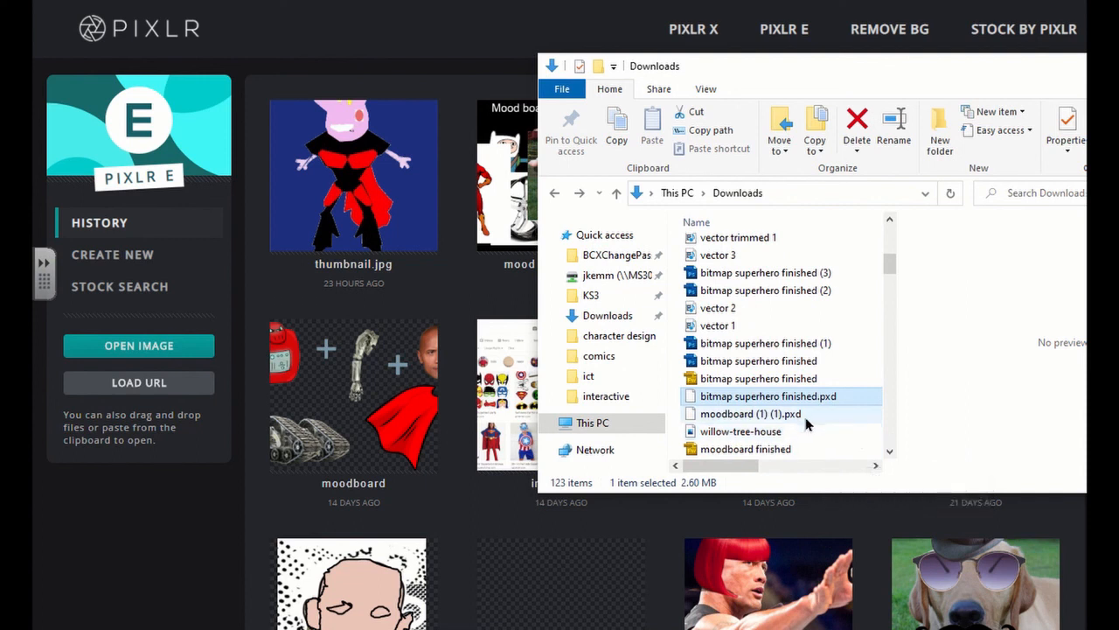
# Open bitmap superhero finished.pxd from Downloads in Pixlr E and download it as a PNG at 1920 × 1200.
pyautogui.moveTo(713, 396); pyautogui.dragTo(427, 329)
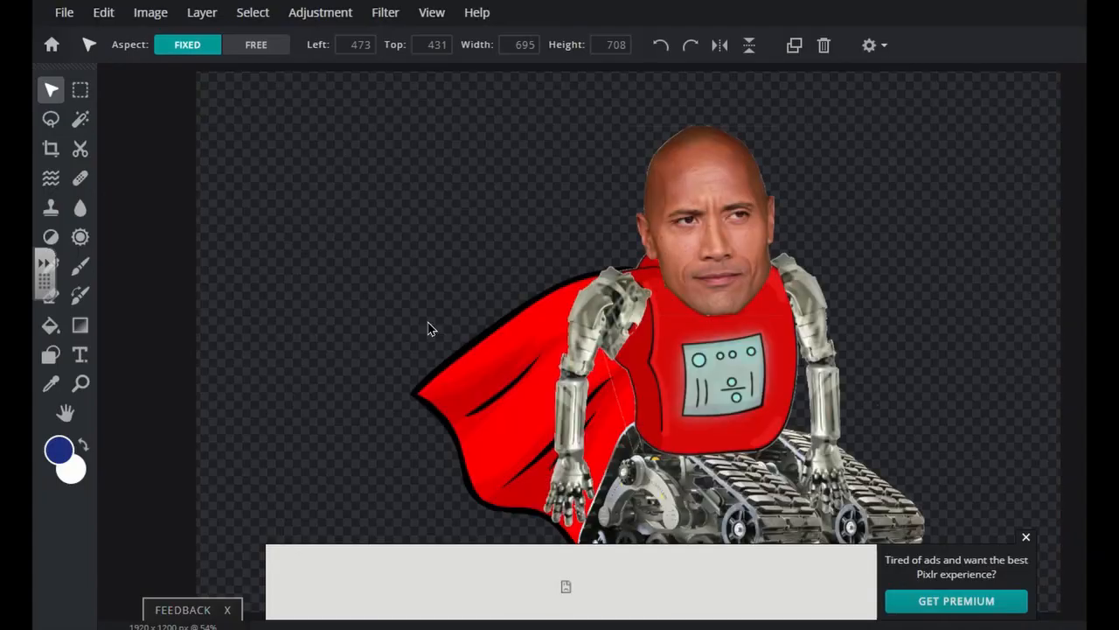
pyautogui.click(427, 329)
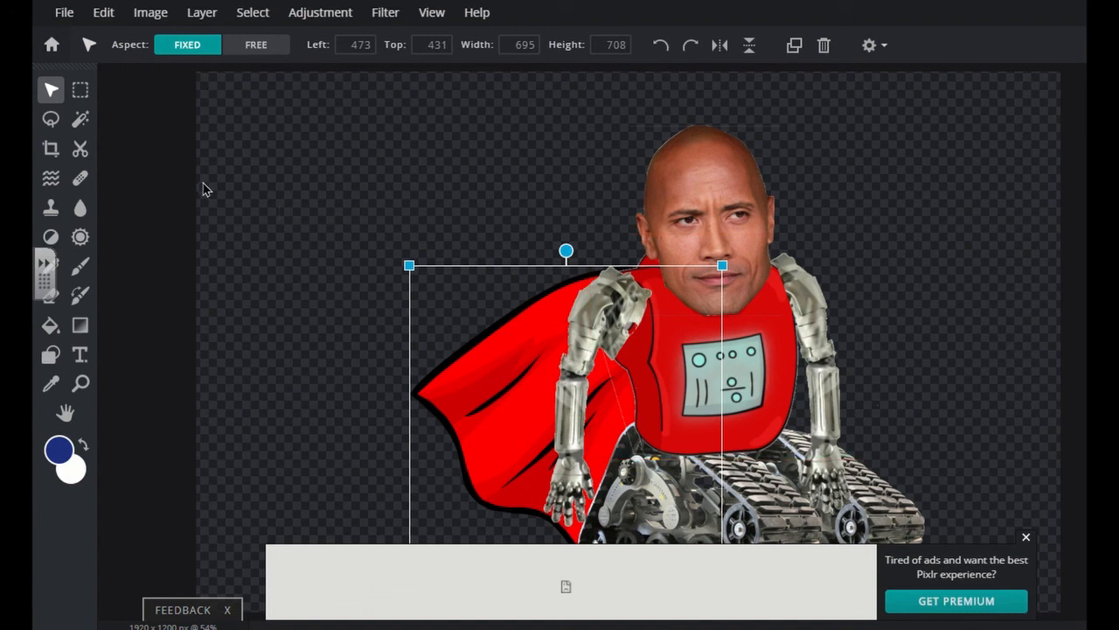
pyautogui.click(64, 15)
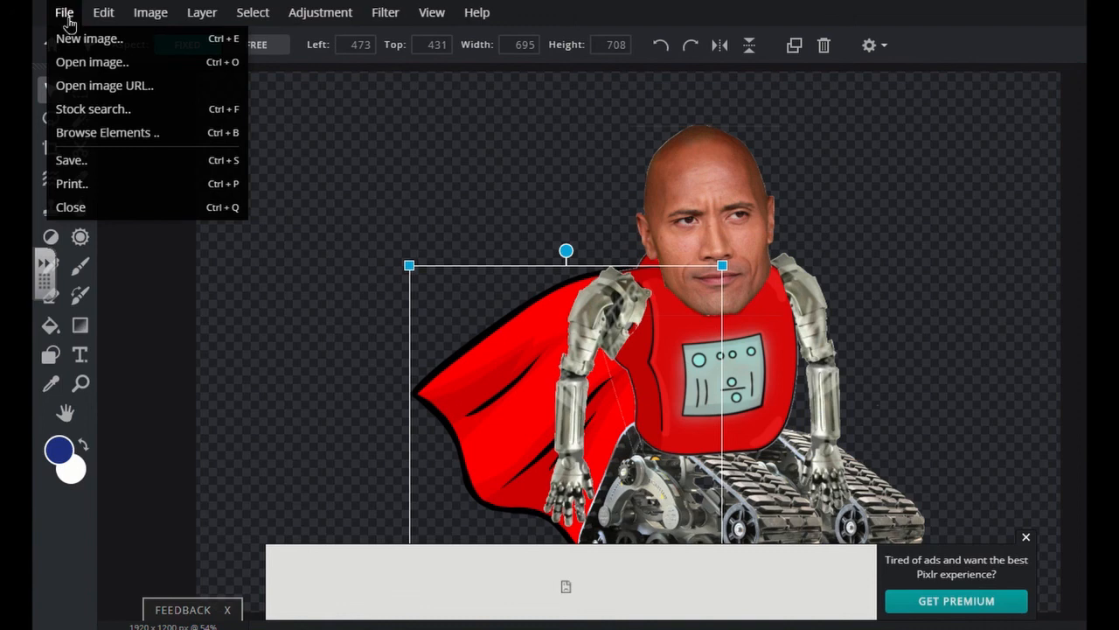
pyautogui.click(105, 160)
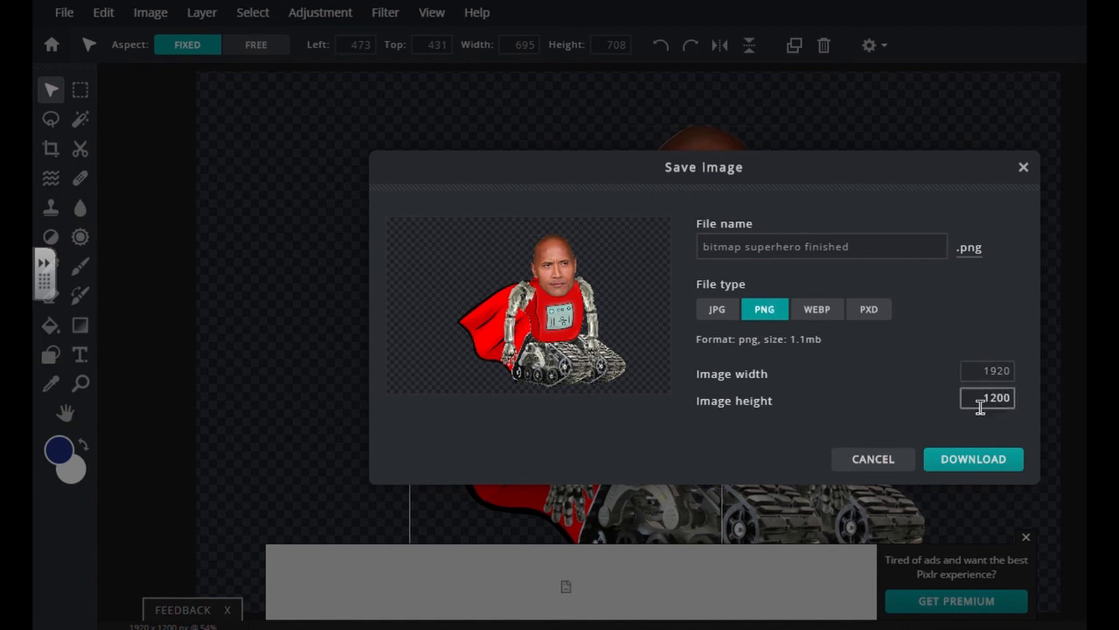
pyautogui.click(968, 460)
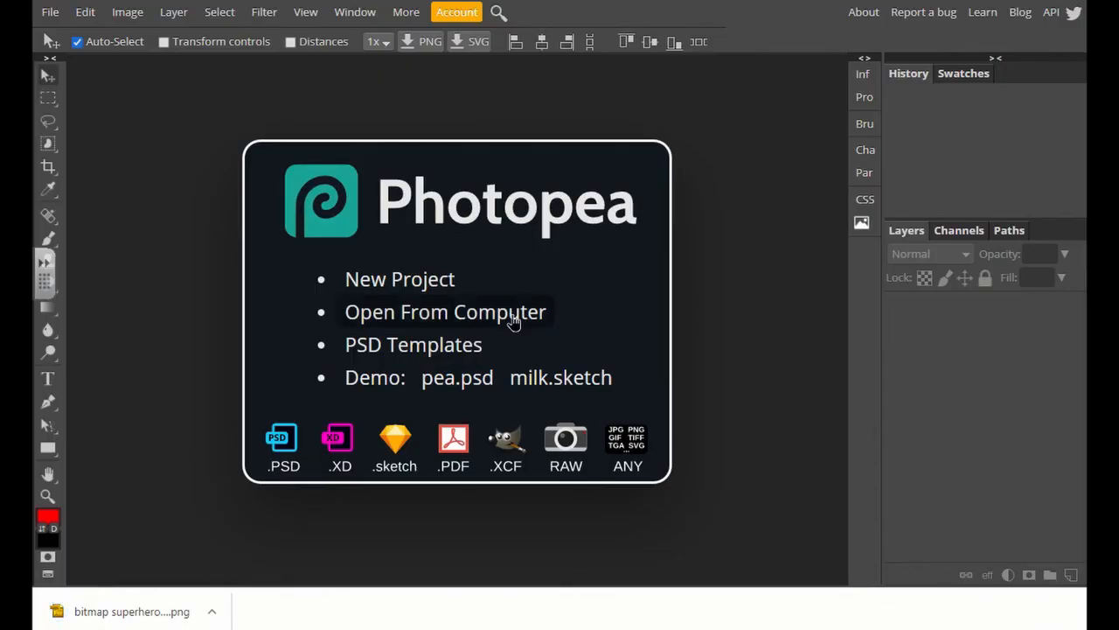
# Switch to Photopea and open the newly downloaded bitmap superhero finished (1) PNG from the Downloads folder.
pyautogui.click(54, 17)
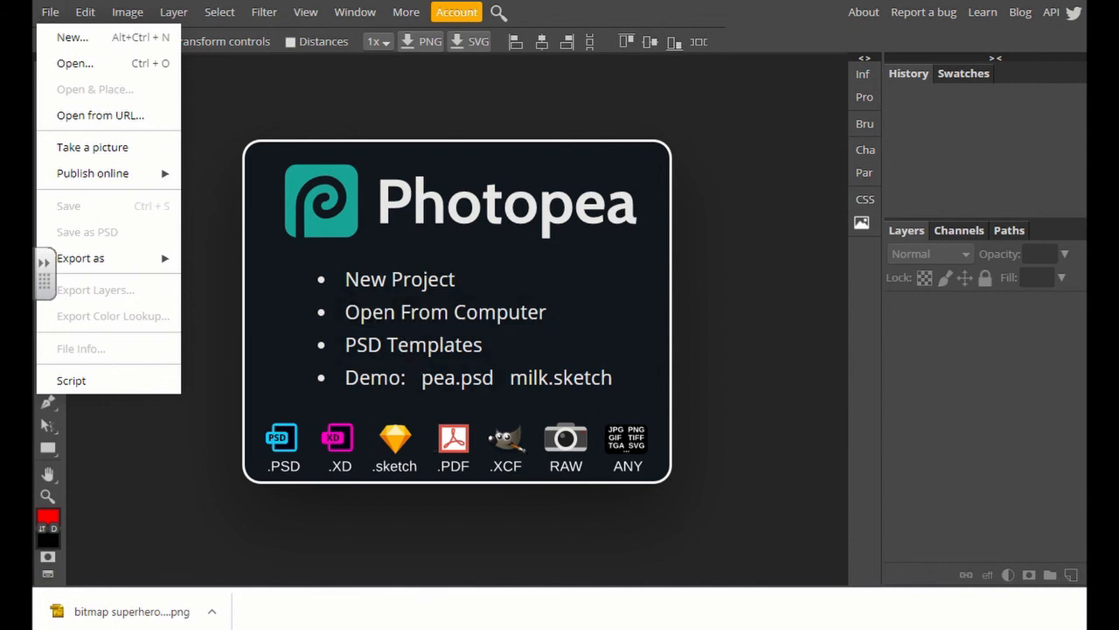
pyautogui.hotkey('alt', 'Tab')
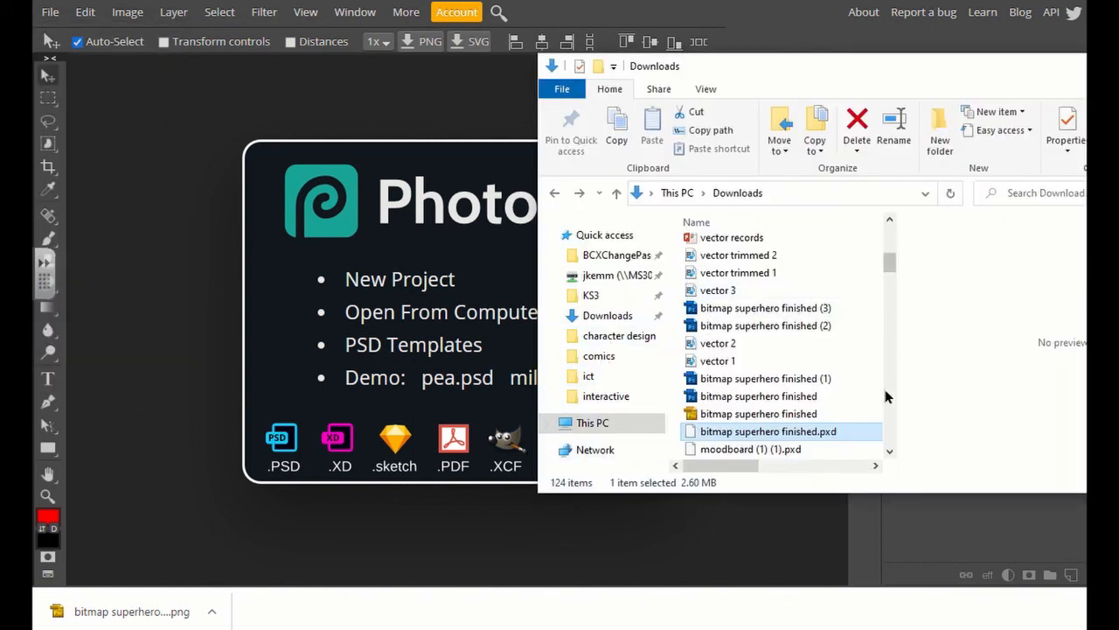
pyautogui.scroll(6, 809, 316)
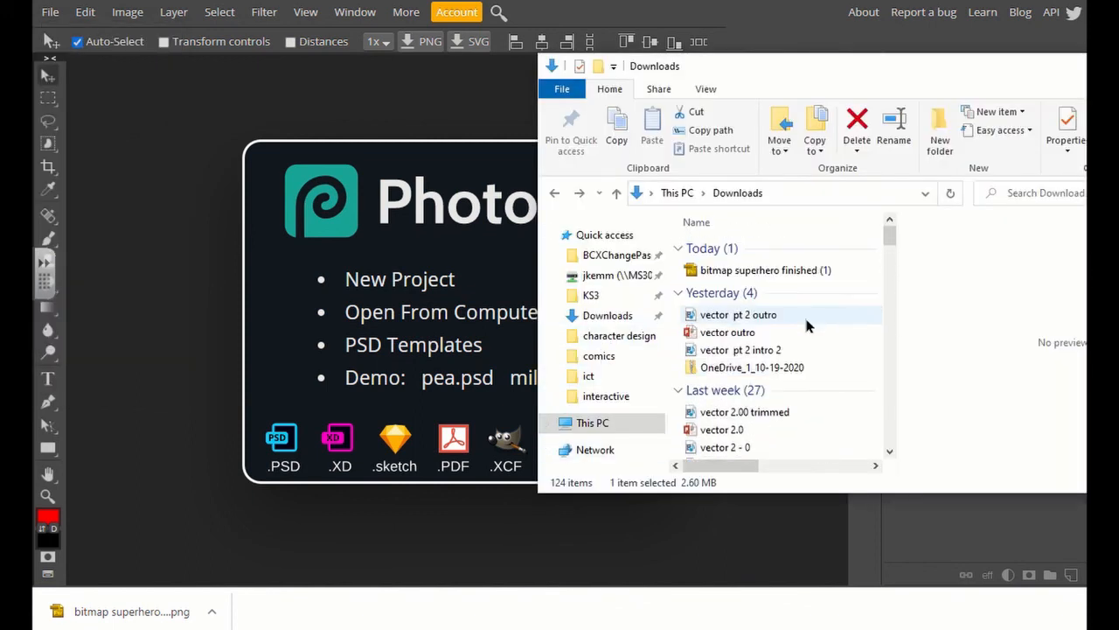
pyautogui.click(734, 271)
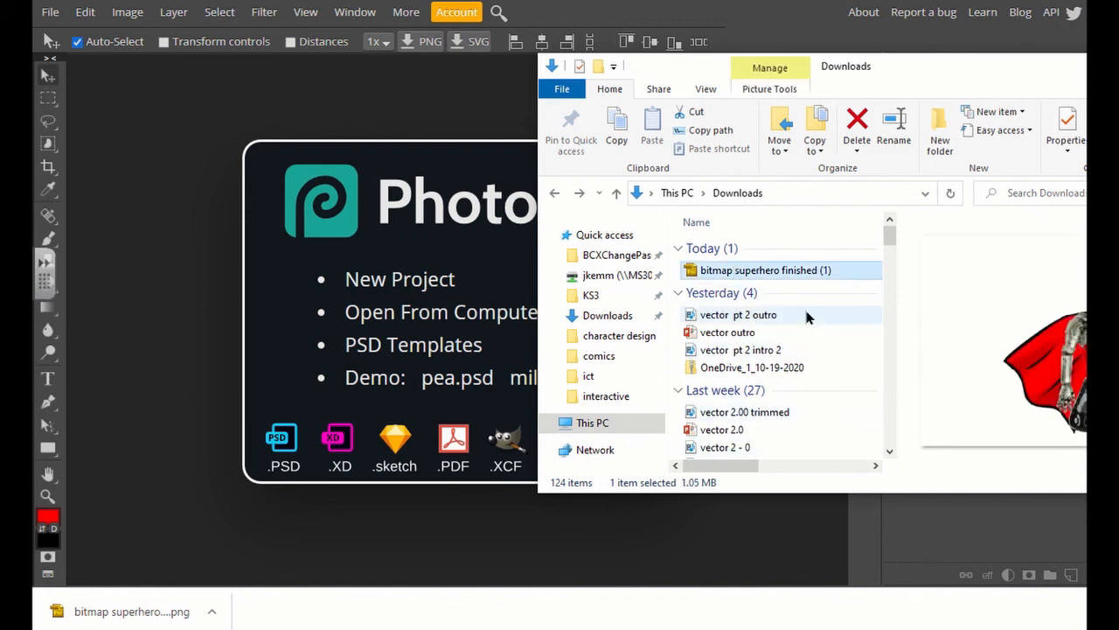
pyautogui.moveTo(711, 276); pyautogui.dragTo(422, 346)
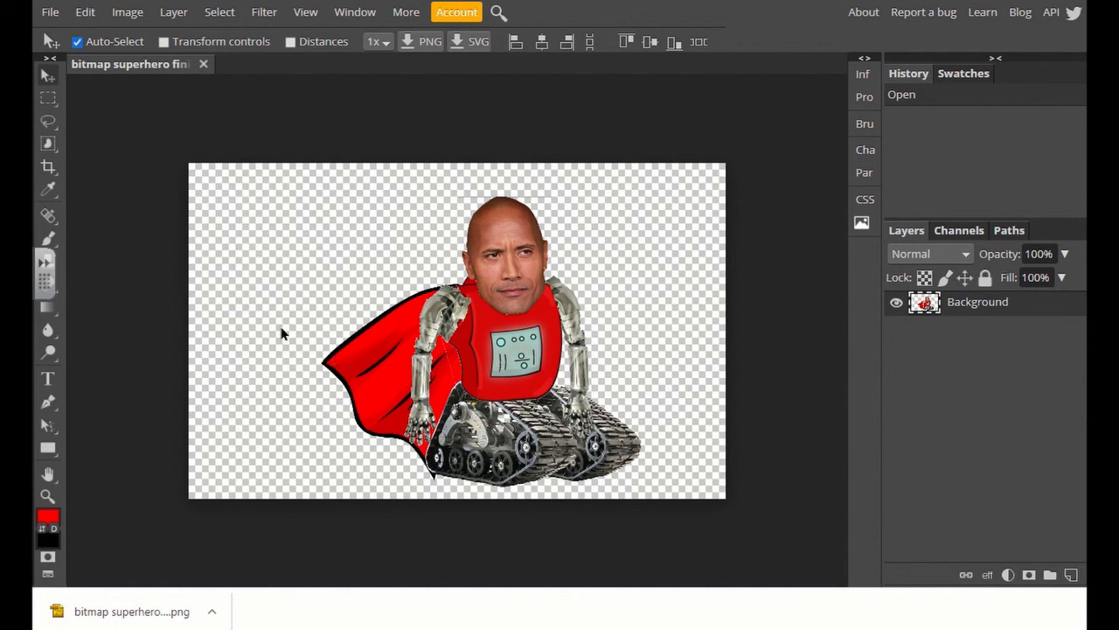
# Start a red-filled Pen shape at the left ear and trace over the crown with a curved anchor to the right ear.
pyautogui.click(48, 404)
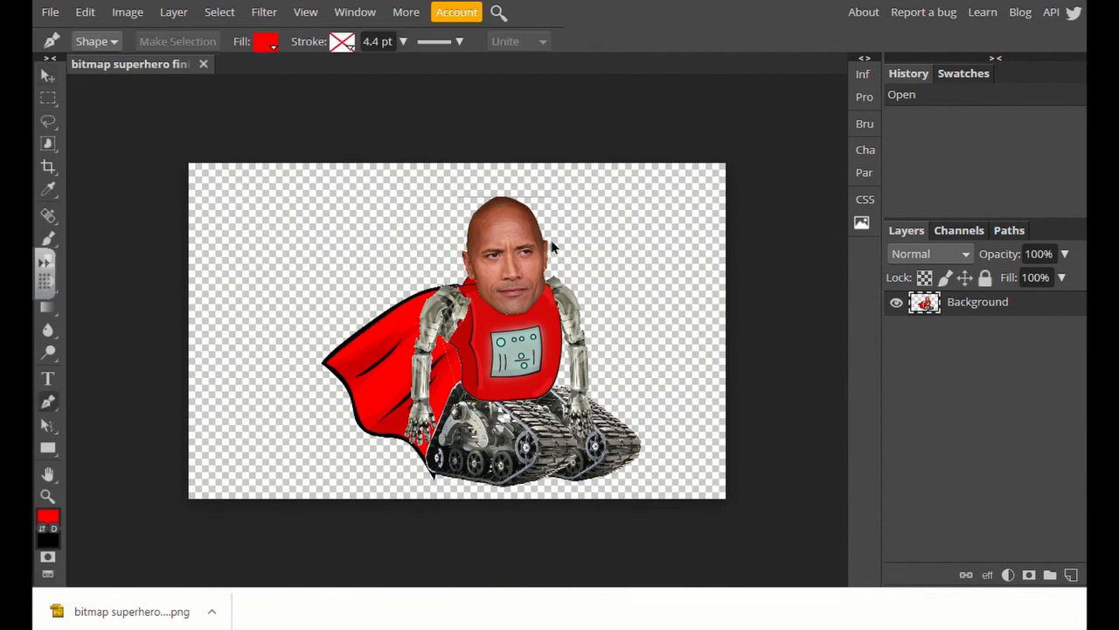
pyautogui.scroll(5, 551, 248)
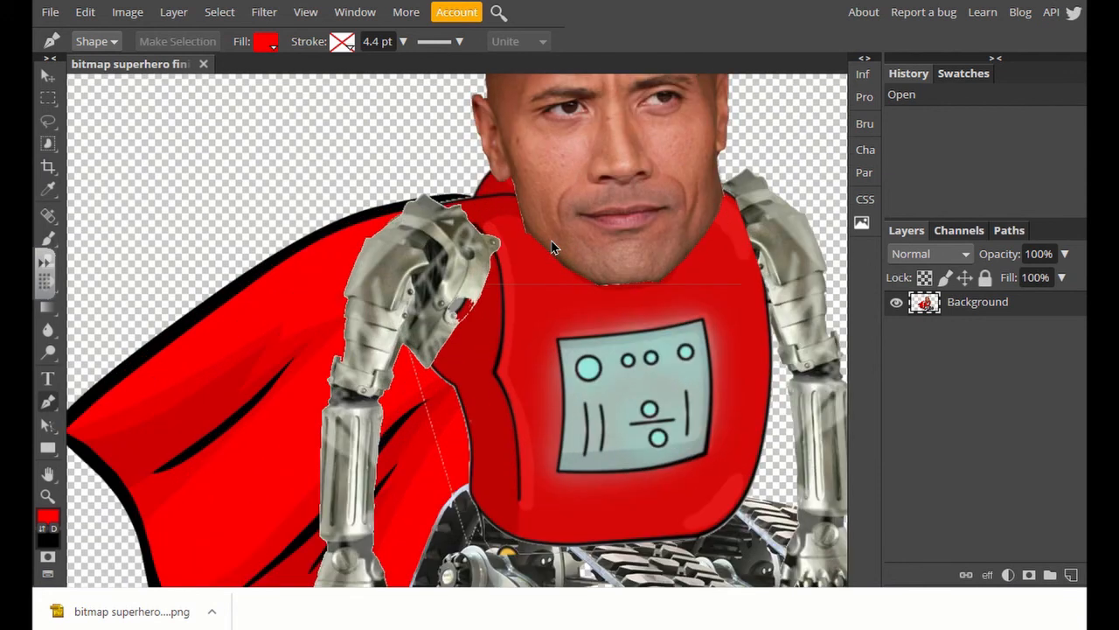
pyautogui.scroll(3, 538, 262)
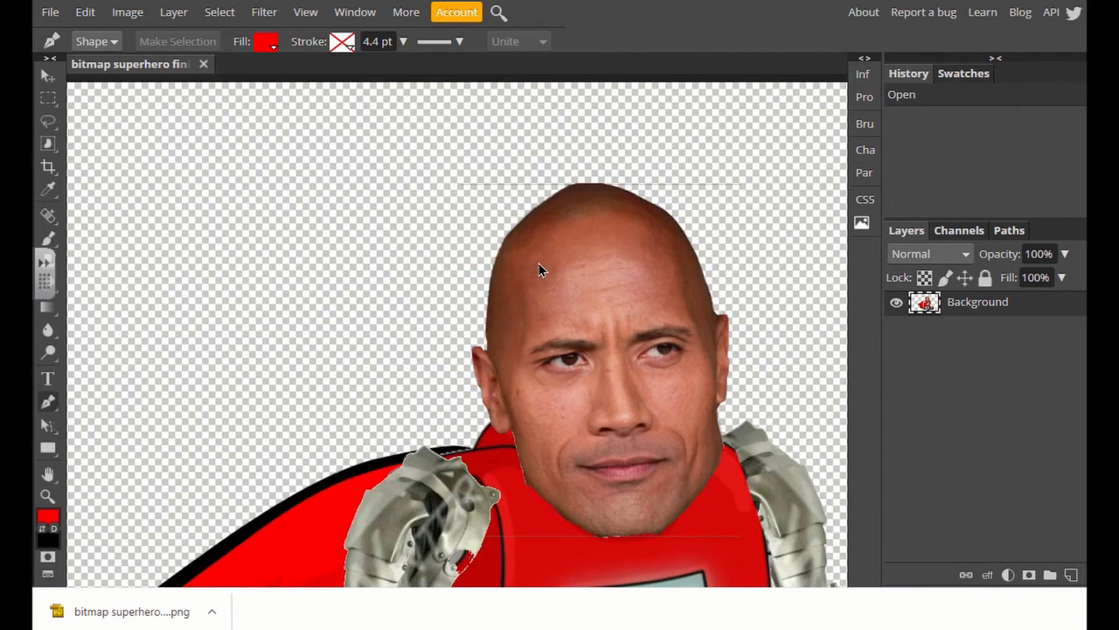
pyautogui.click(44, 476)
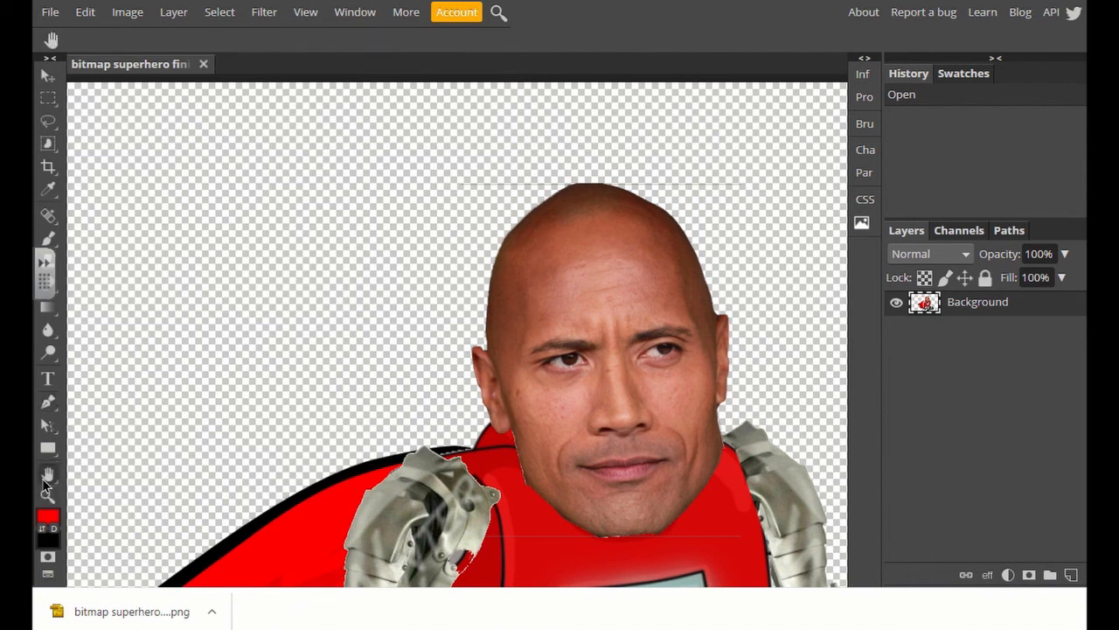
pyautogui.moveTo(664, 359); pyautogui.dragTo(595, 330)
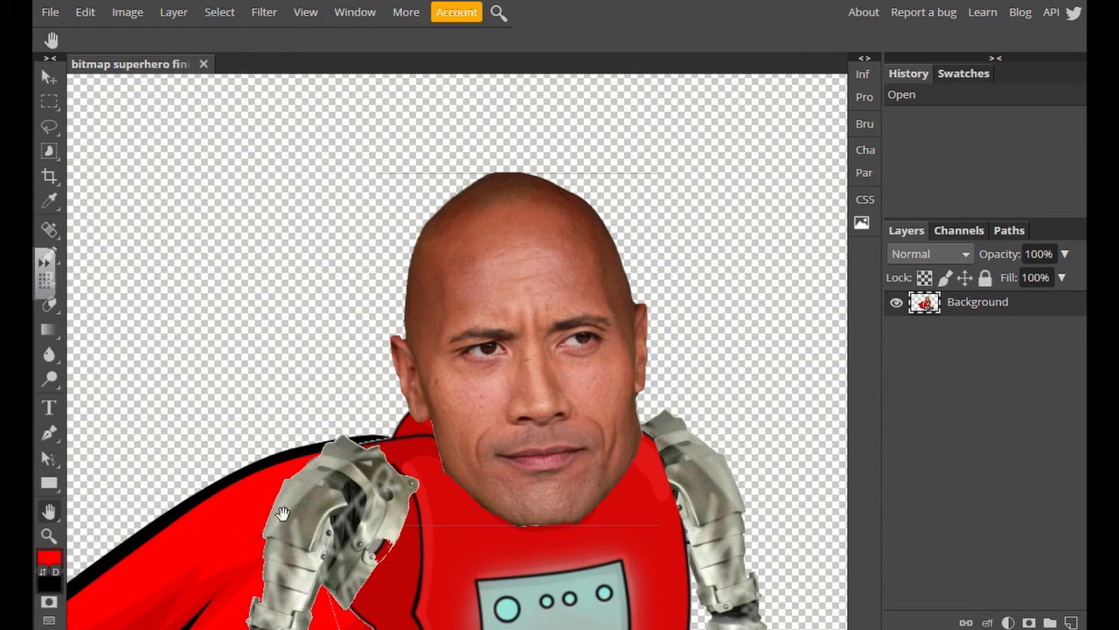
pyautogui.click(50, 433)
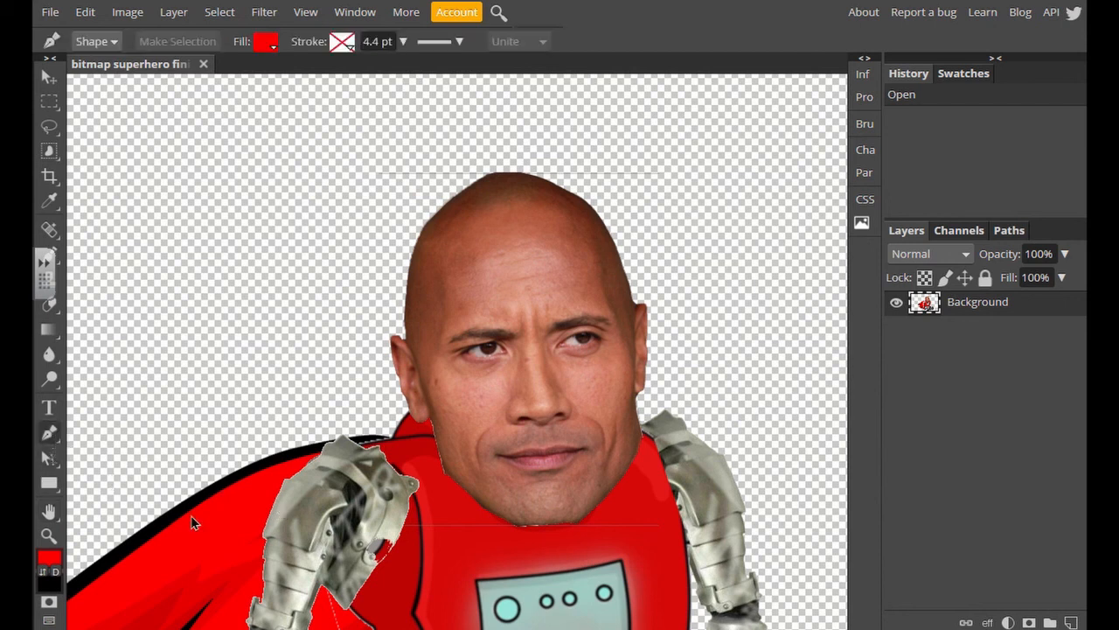
pyautogui.click(402, 339)
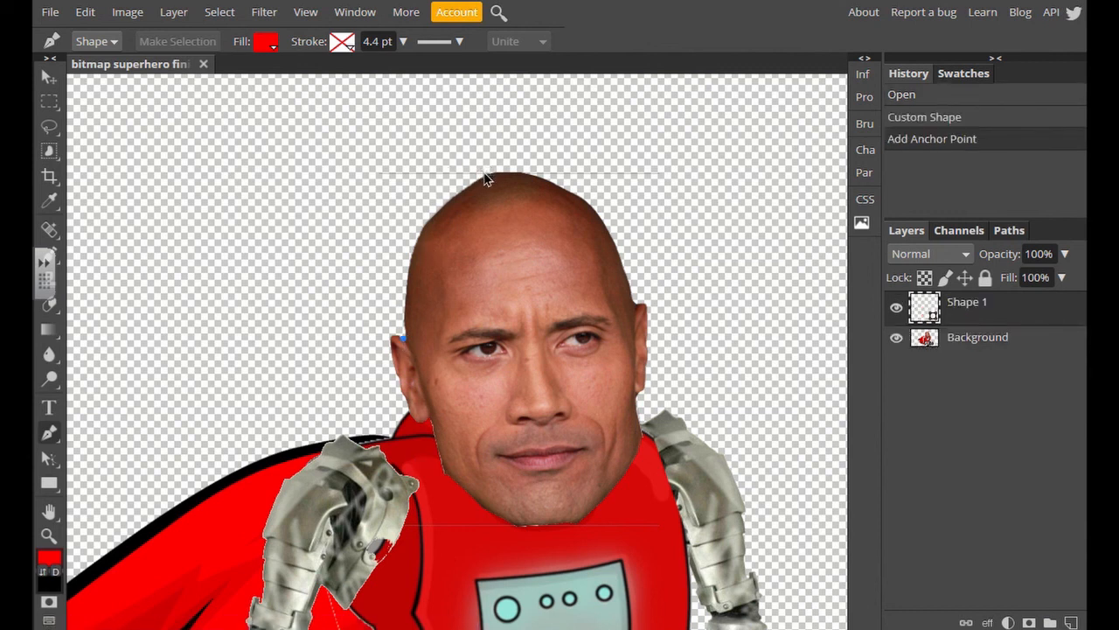
pyautogui.moveTo(487, 172); pyautogui.dragTo(571, 157)
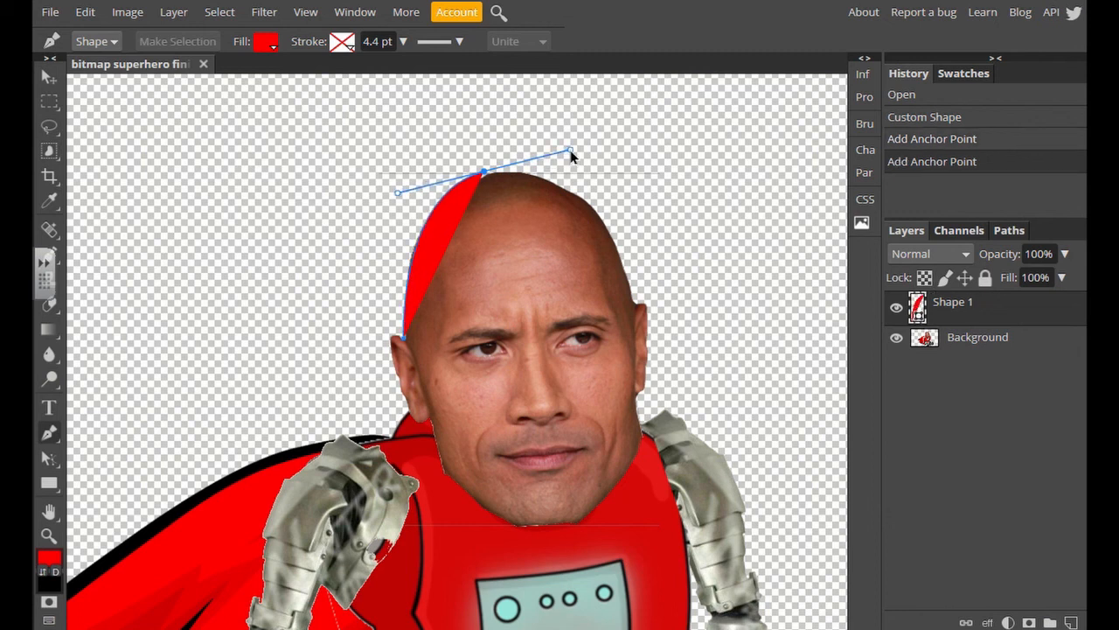
pyautogui.click(631, 302)
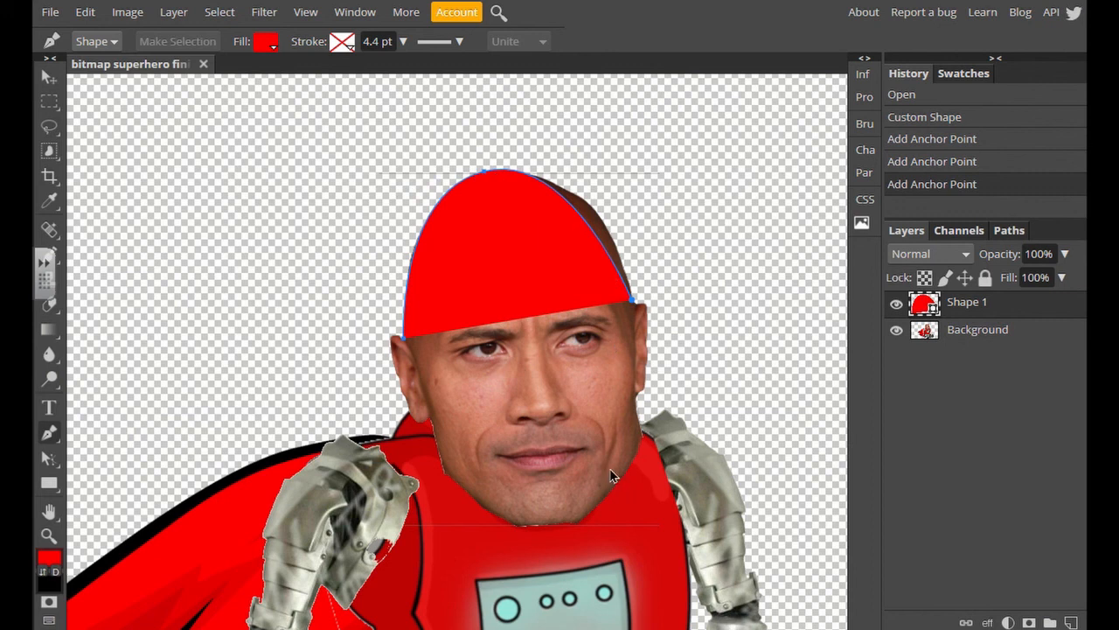
# Continue the Pen outline down the right cheek, around the chin and up the left jaw, closing it at the left ear.
pyautogui.click(632, 390)
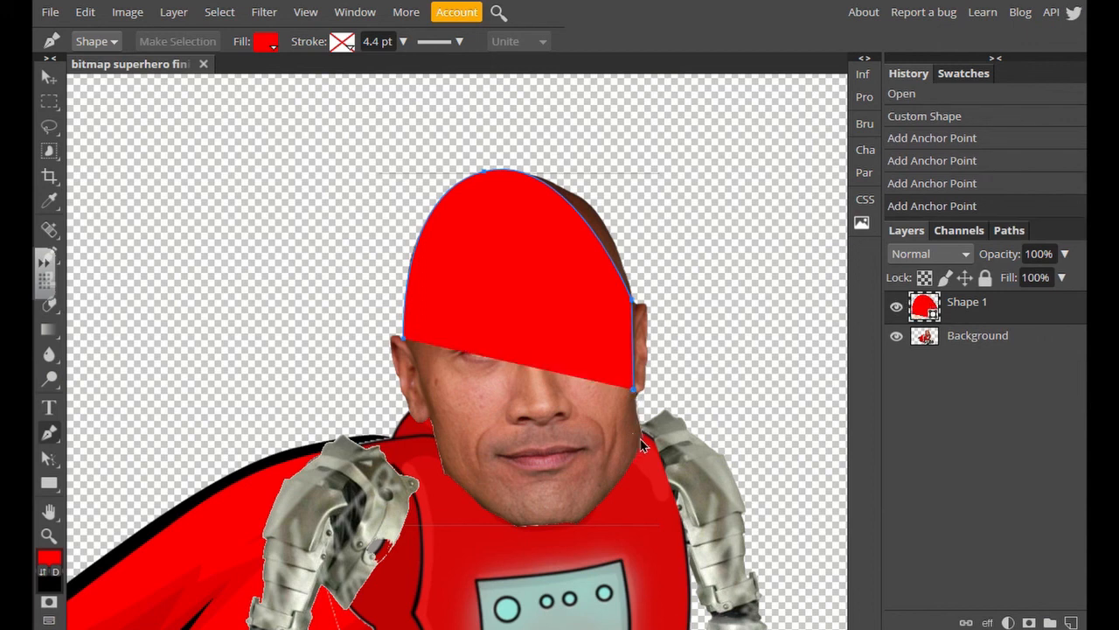
pyautogui.moveTo(635, 432); pyautogui.dragTo(511, 529)
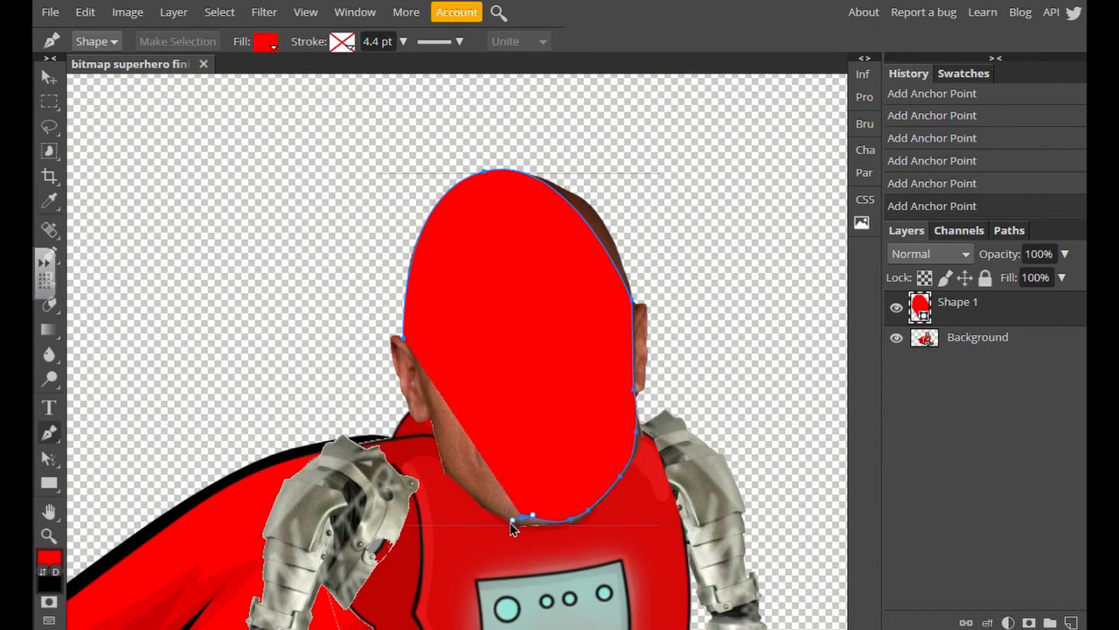
pyautogui.click(472, 498)
pyautogui.moveTo(472, 497); pyautogui.dragTo(466, 489)
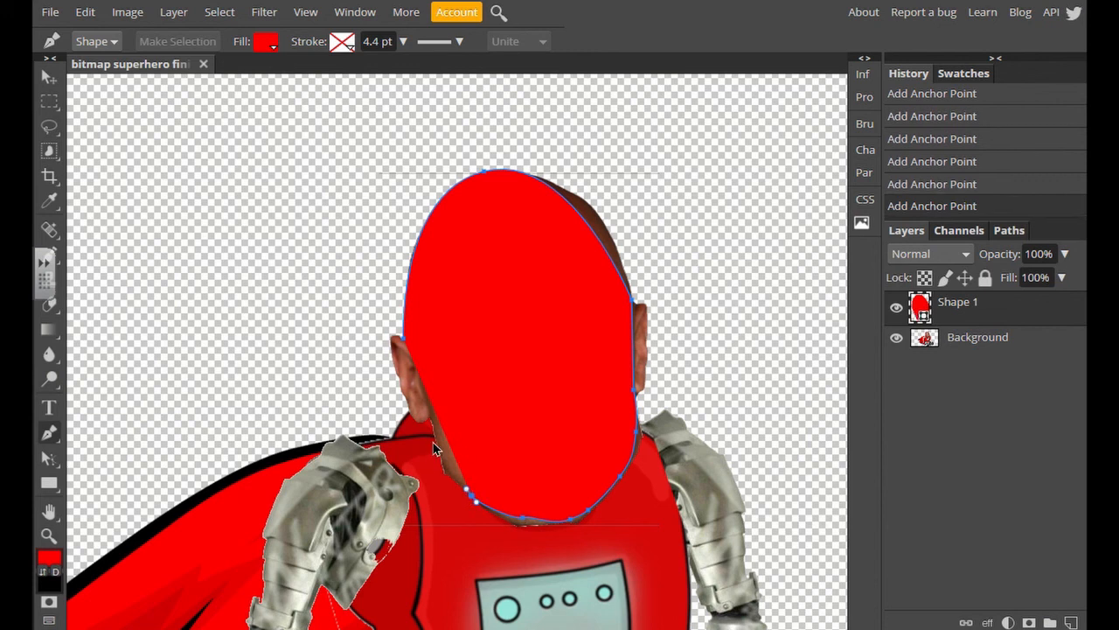
pyautogui.click(434, 446)
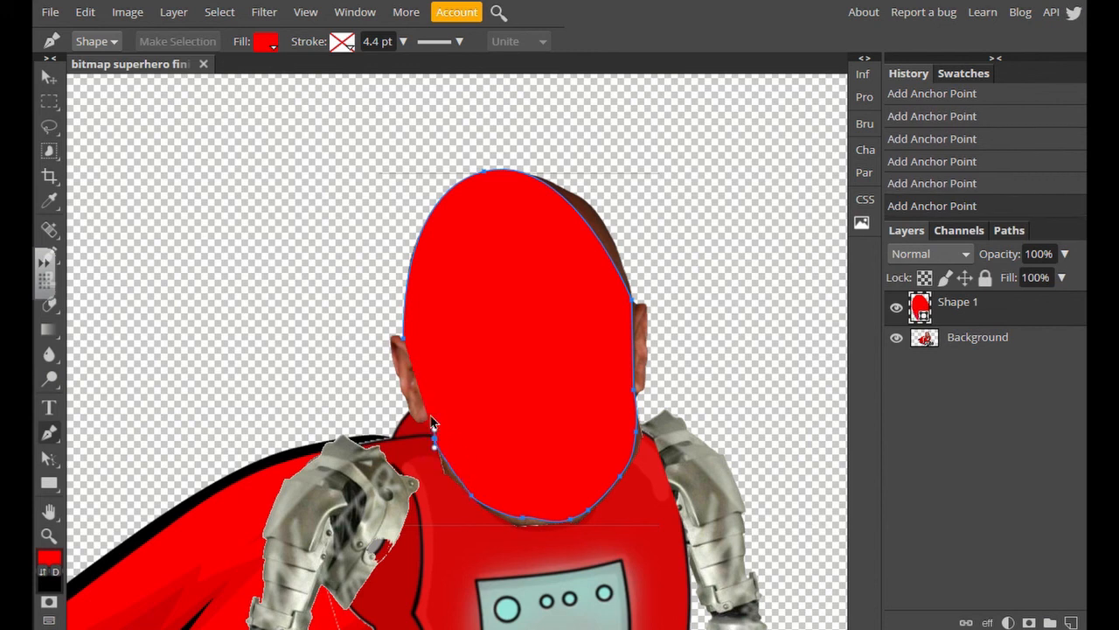
pyautogui.click(402, 340)
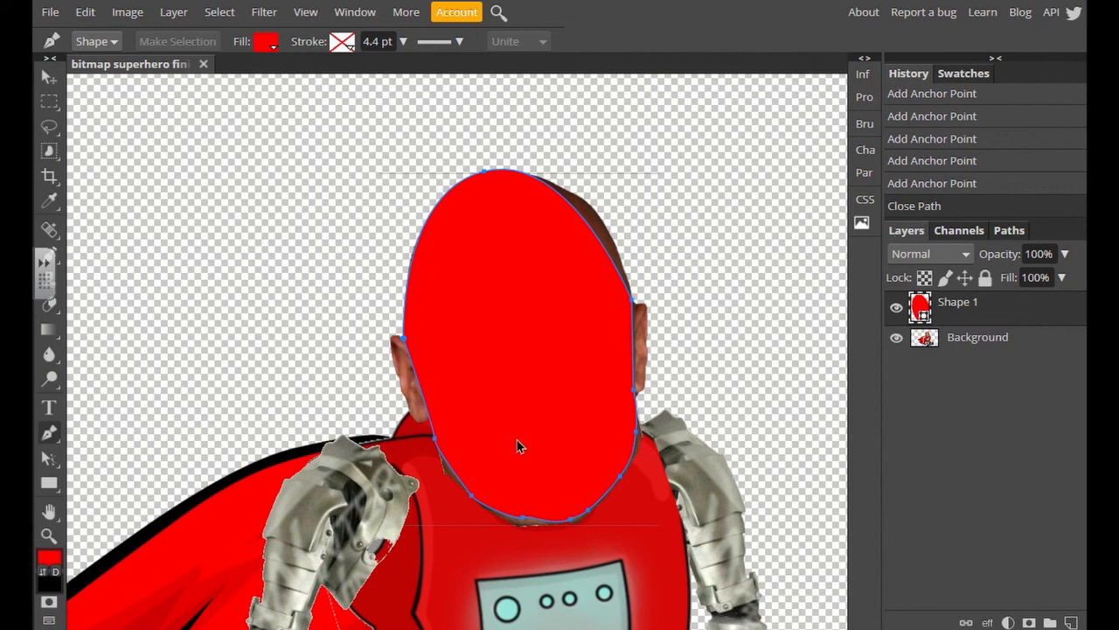
# Remove the head shape's fill and move its top anchor slightly down onto the scalp with Direct Select.
pyautogui.click(265, 44)
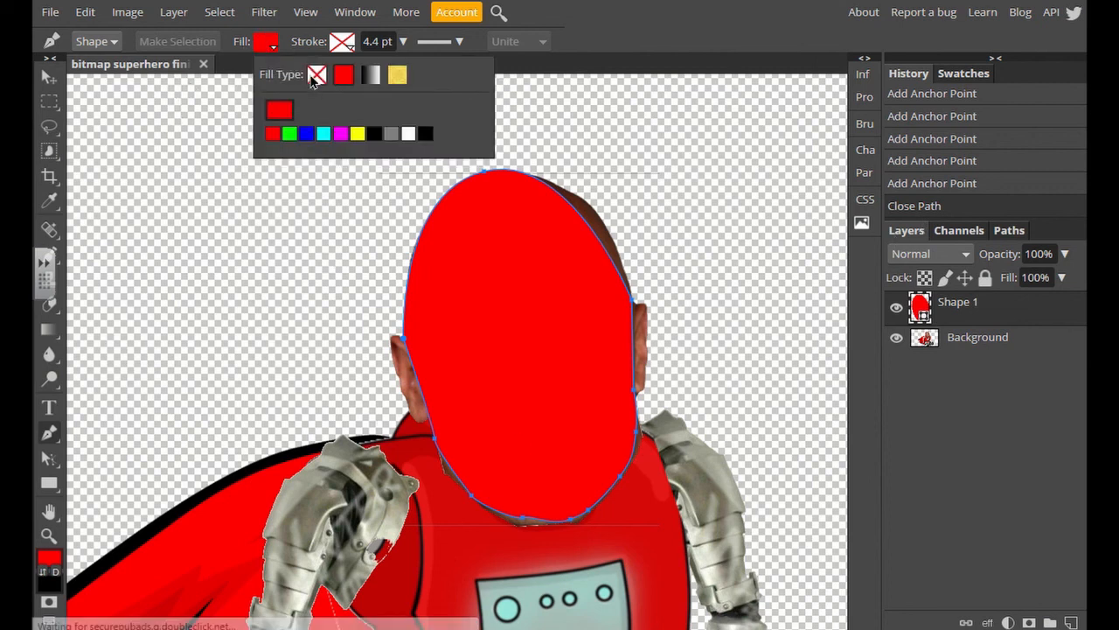
pyautogui.click(315, 75)
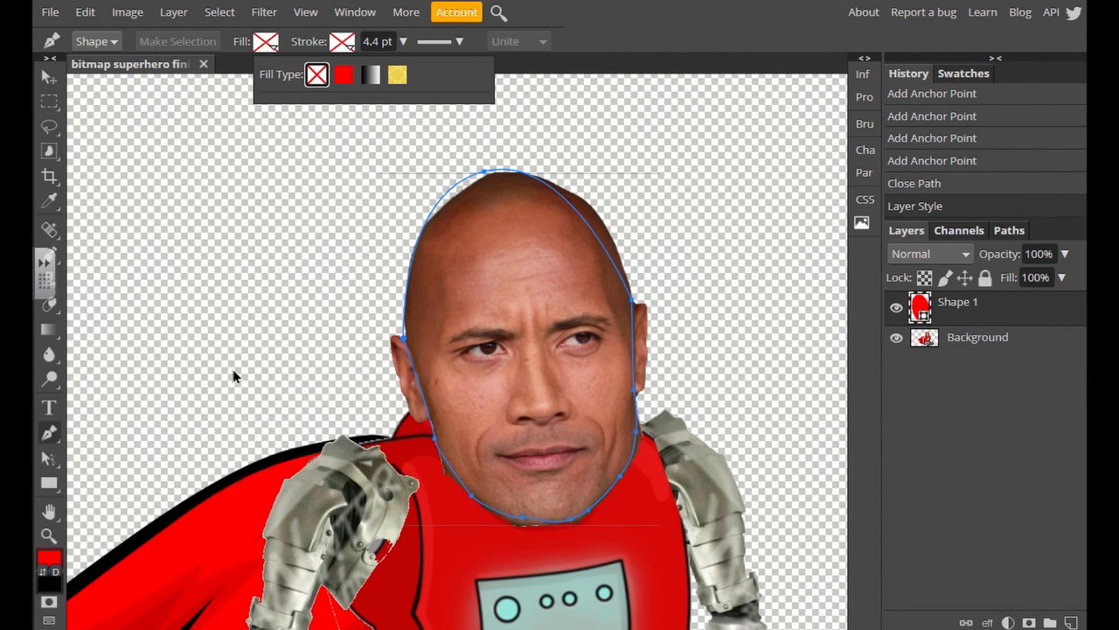
pyautogui.click(48, 460)
pyautogui.rightClick(48, 460)
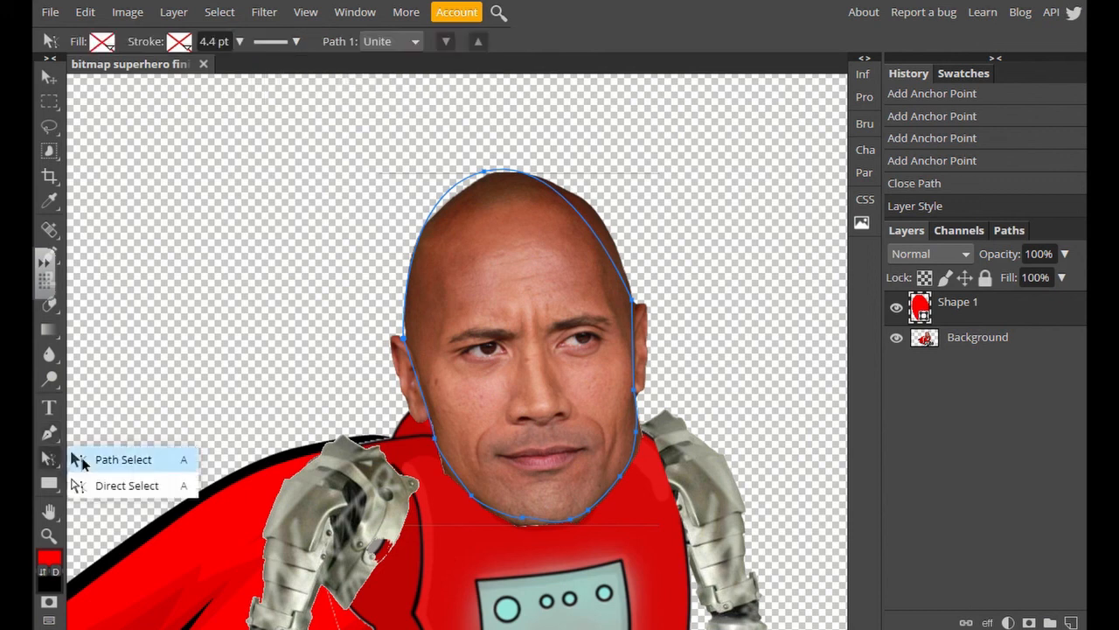
pyautogui.click(140, 494)
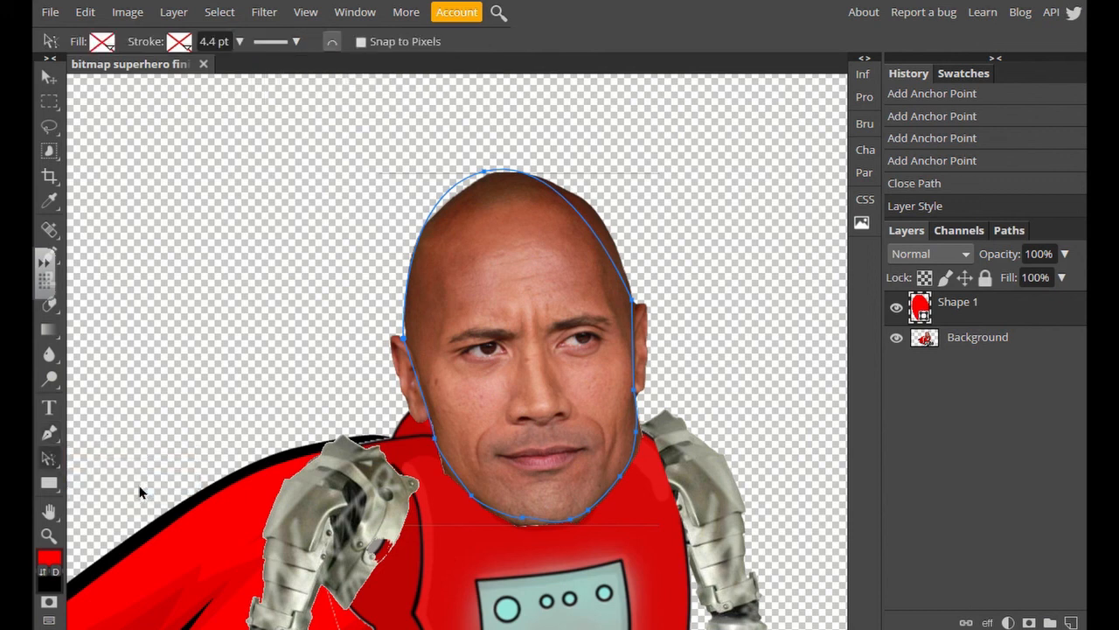
pyautogui.click(482, 173)
pyautogui.click(484, 173)
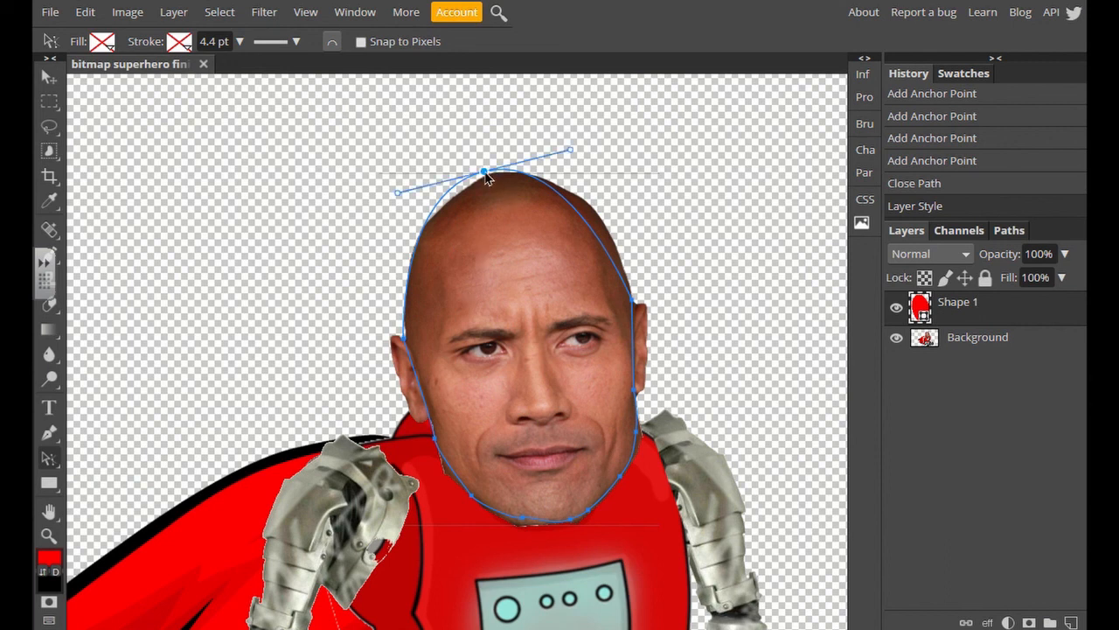
pyautogui.moveTo(486, 177)
pyautogui.mouseDown()
pyautogui.moveTo(495, 183)
pyautogui.moveTo(486, 176)
pyautogui.mouseUp()
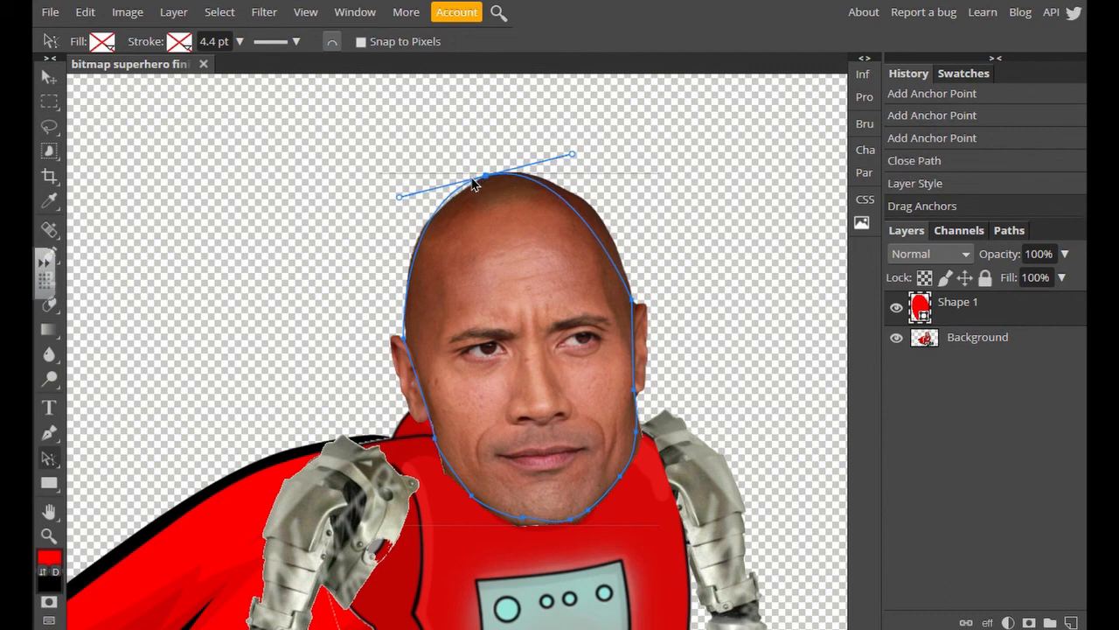
# Lengthen the top anchor's right handle so the curve follows the right side of the skull, and lower the anchor slightly.
pyautogui.click(570, 158)
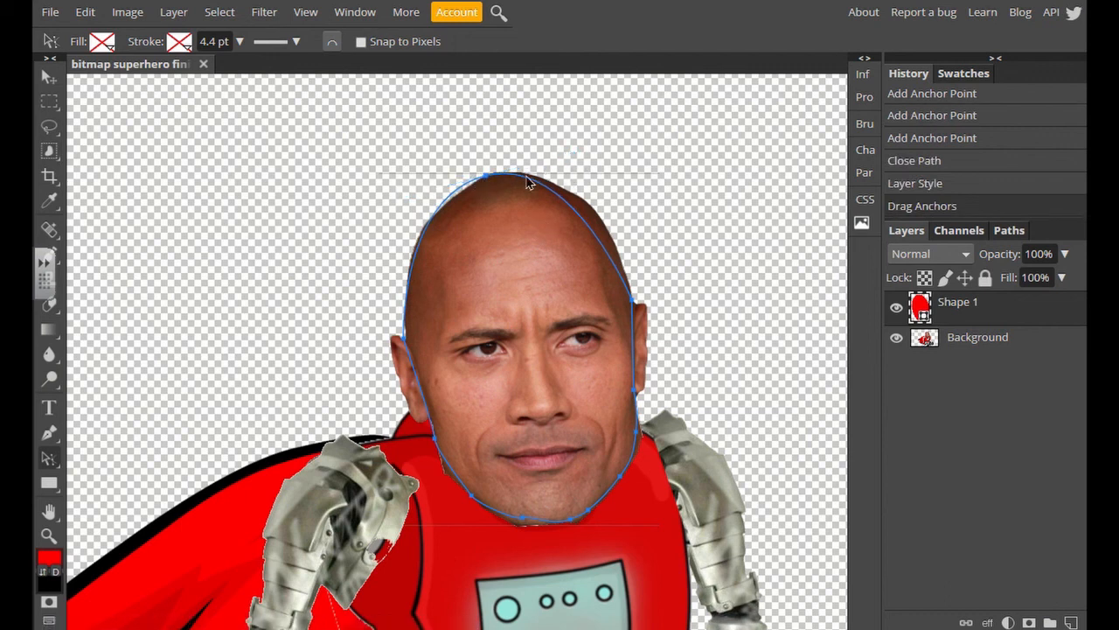
pyautogui.click(487, 178)
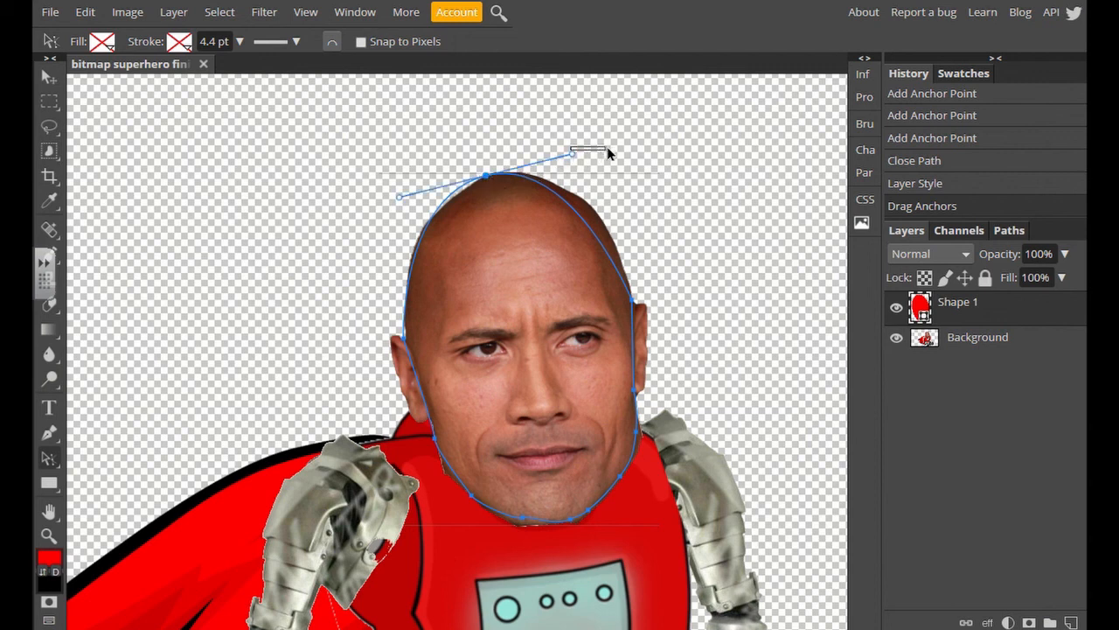
pyautogui.click(609, 149)
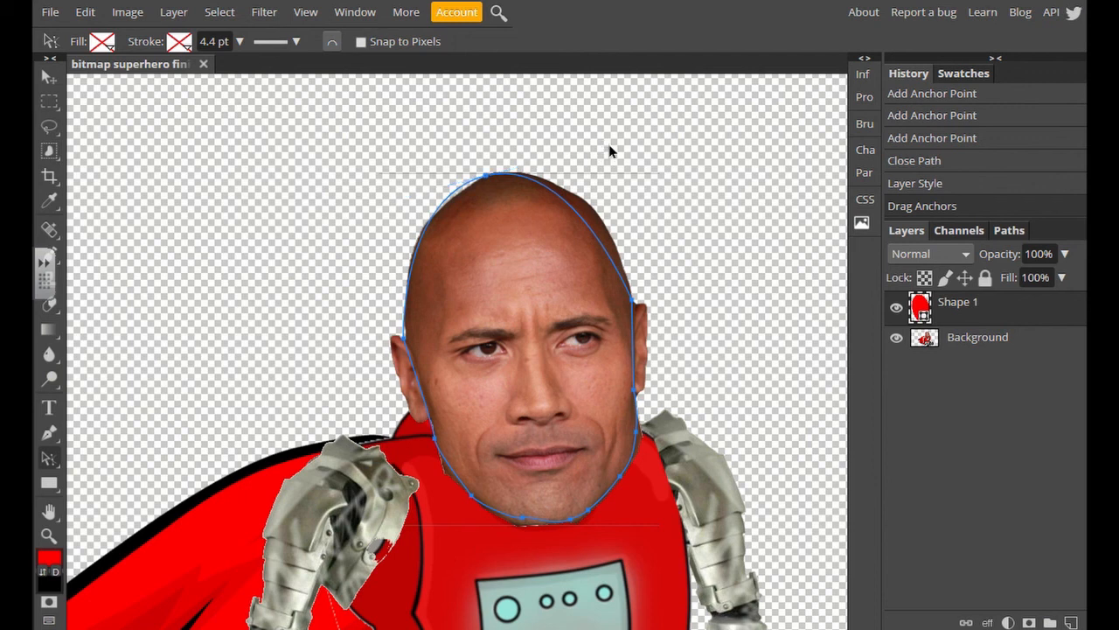
pyautogui.click(487, 177)
pyautogui.moveTo(570, 157); pyautogui.dragTo(610, 155)
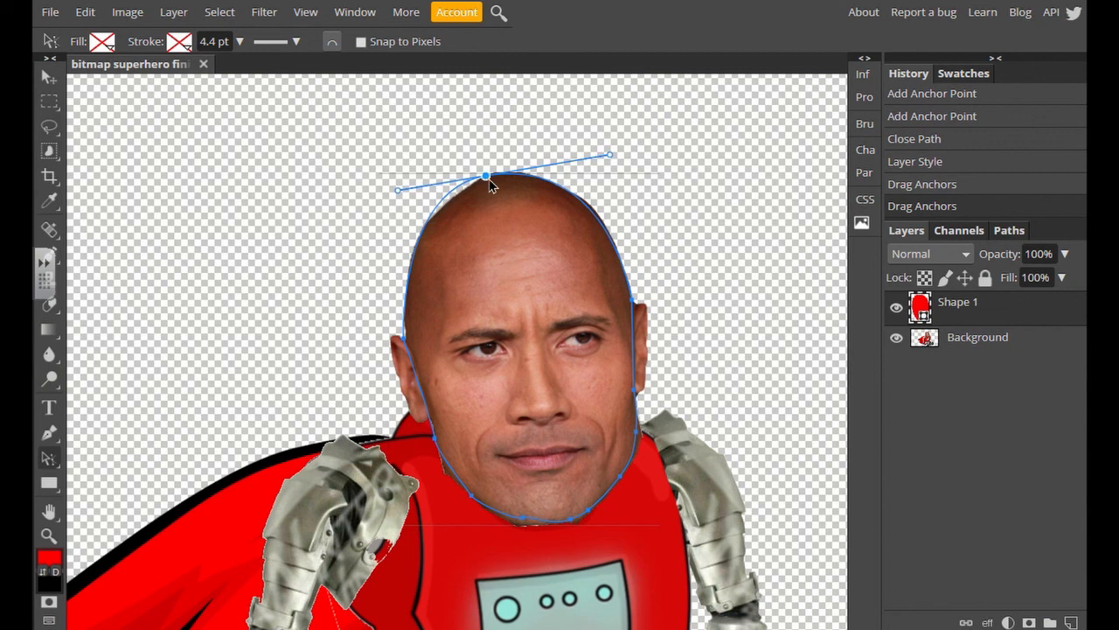
pyautogui.moveTo(508, 166); pyautogui.dragTo(507, 164)
pyautogui.moveTo(490, 181); pyautogui.dragTo(486, 188)
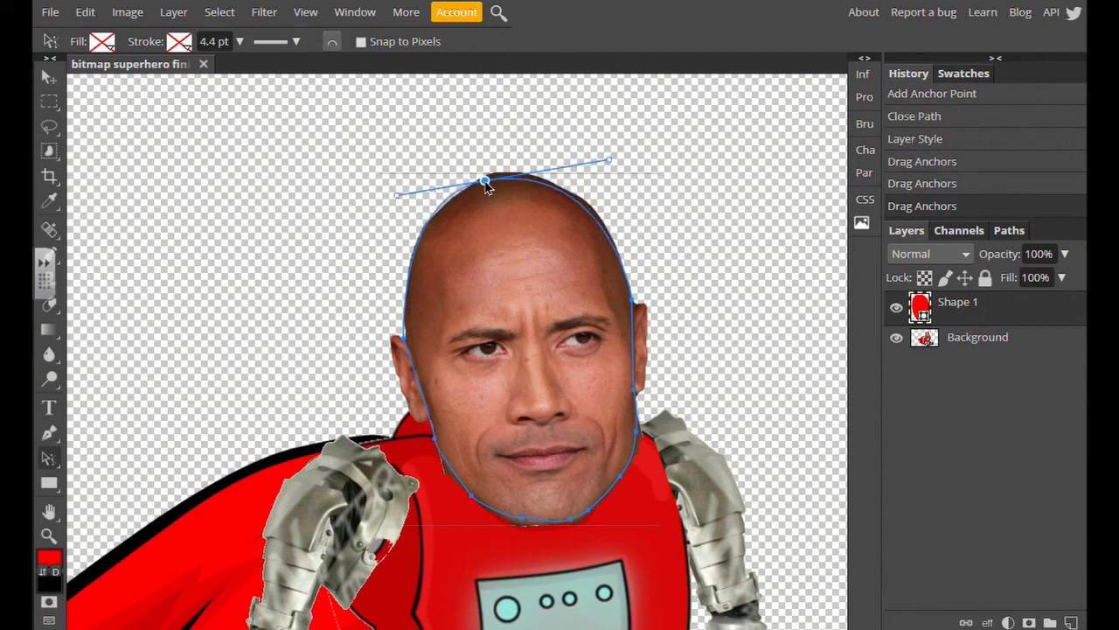
# Nudge the head path's top anchor slightly right and down, and lower the chin's left anchor to the bottom edge of the chin.
pyautogui.click(495, 173)
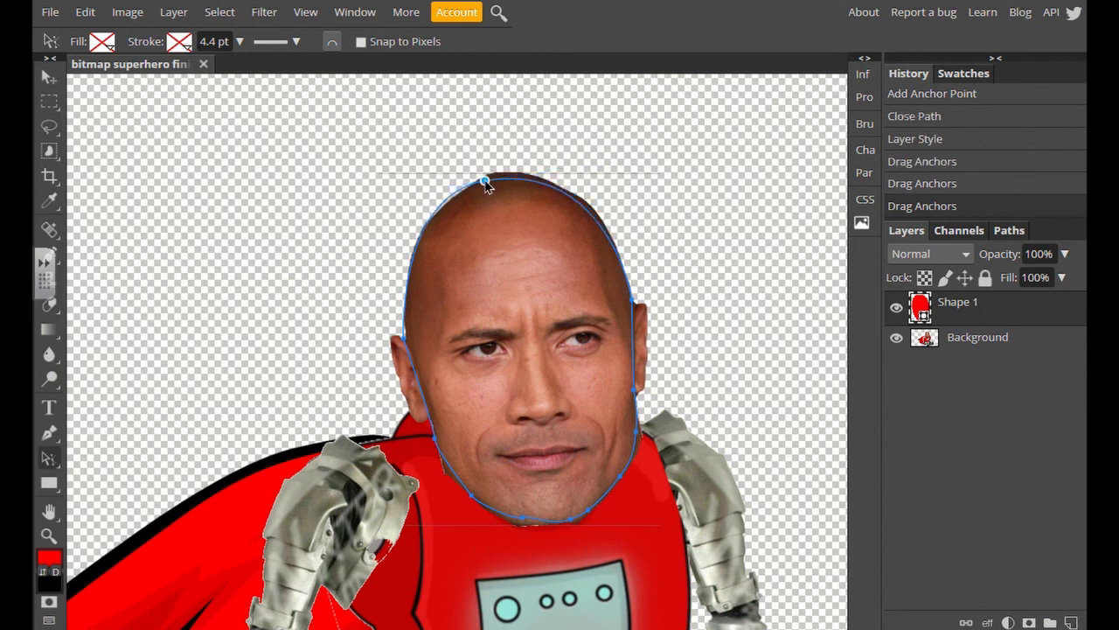
pyautogui.moveTo(487, 185)
pyautogui.mouseDown()
pyautogui.moveTo(502, 183)
pyautogui.moveTo(492, 189)
pyautogui.mouseUp()
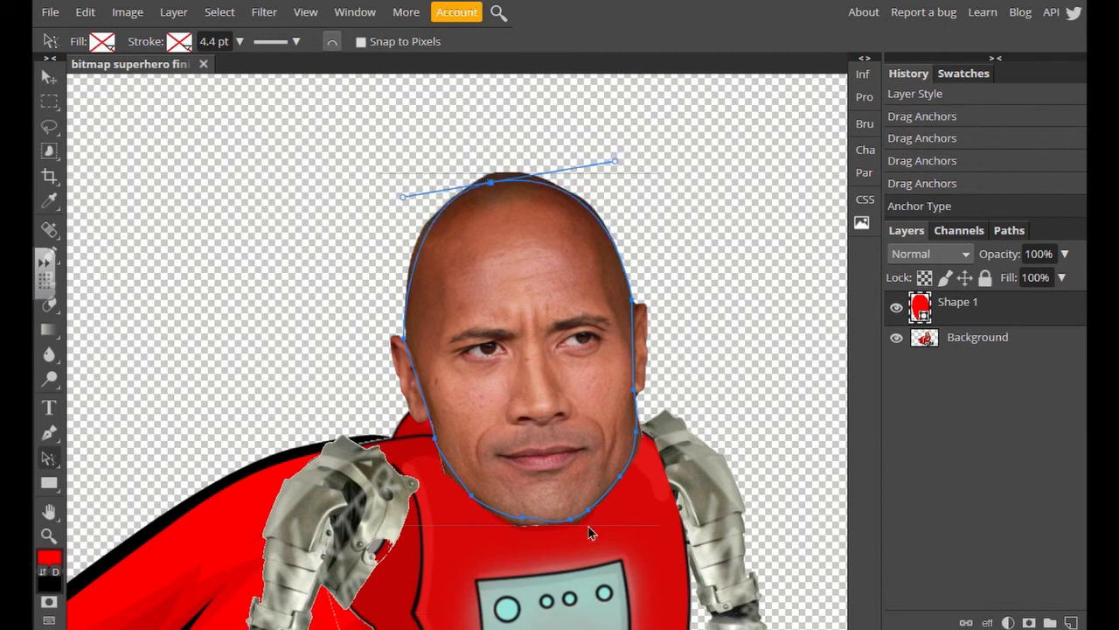
pyautogui.click(523, 520)
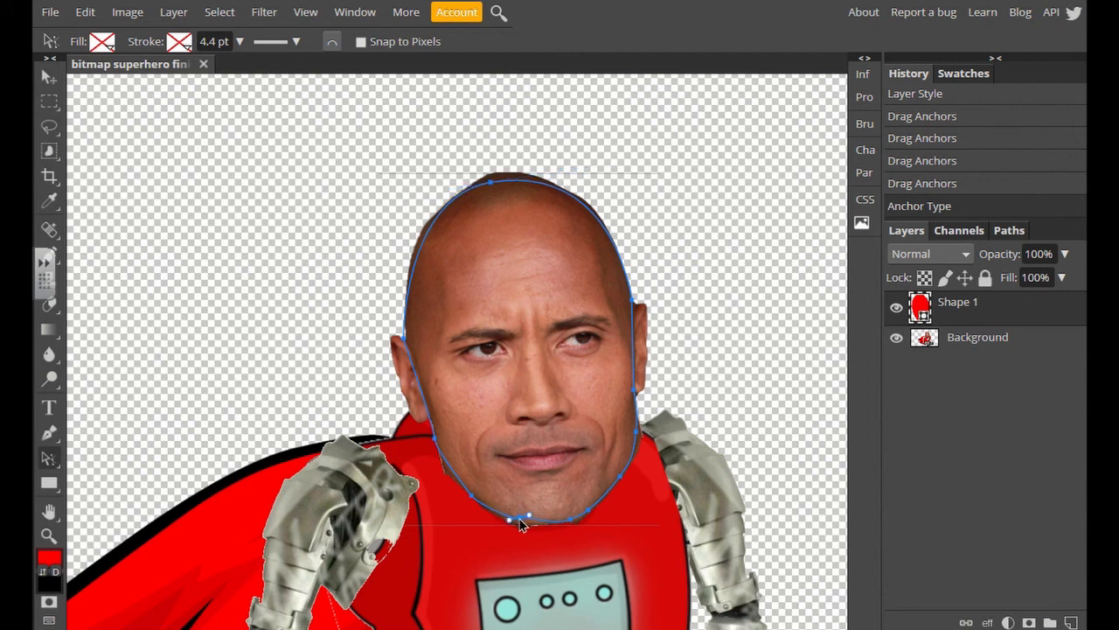
pyautogui.moveTo(520, 522); pyautogui.dragTo(519, 529)
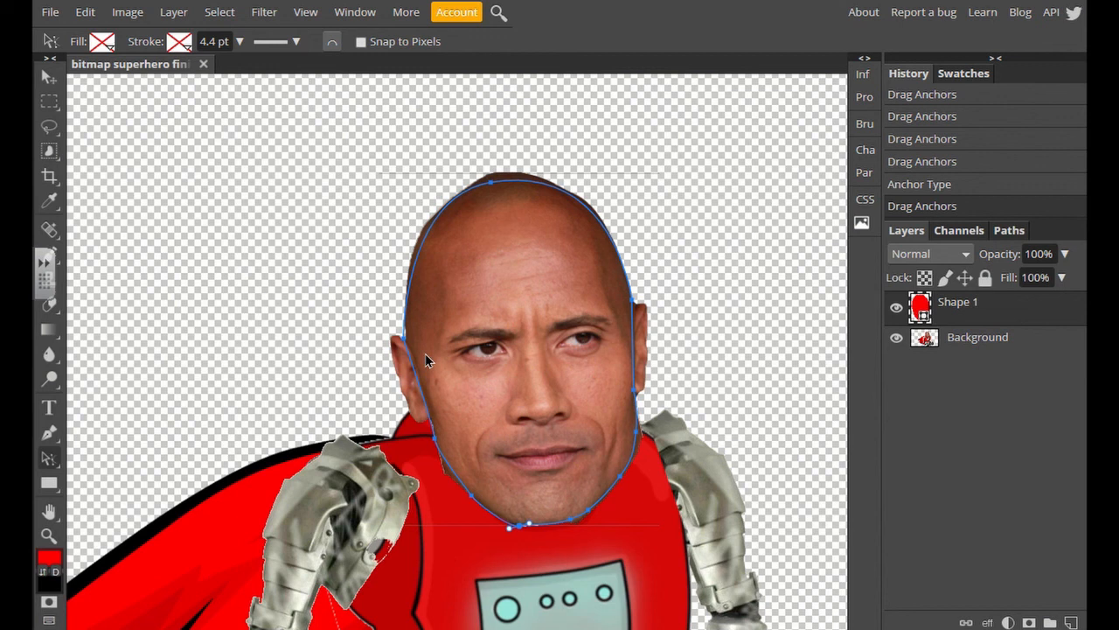
# Start a new Pen shape where the left ear meets the head and trace over its tip and down its outer edge.
pyautogui.click(51, 434)
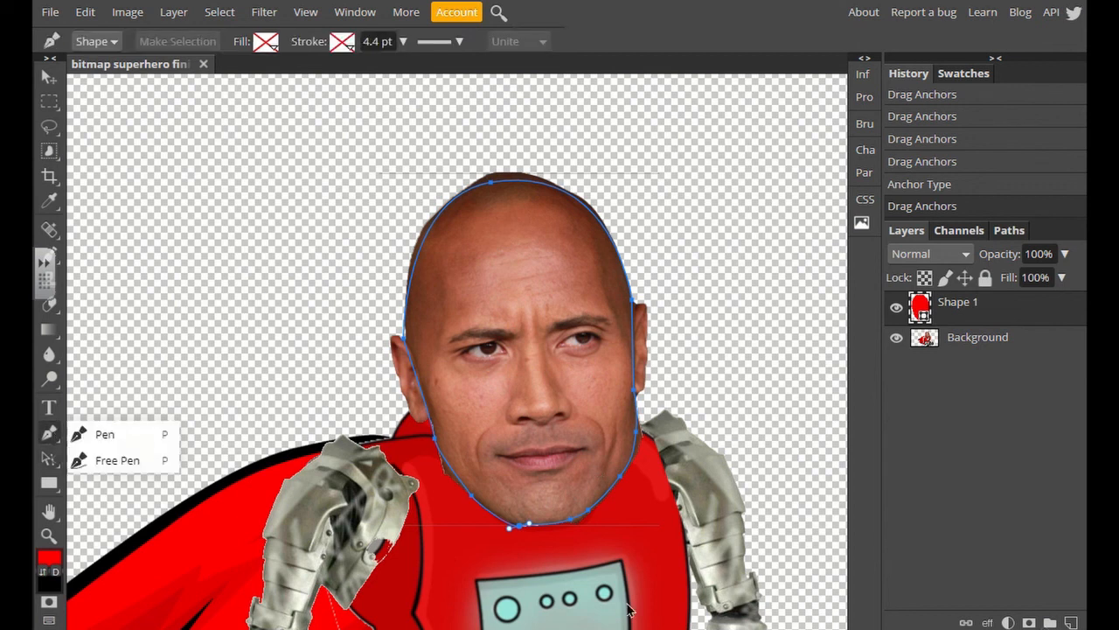
pyautogui.click(162, 433)
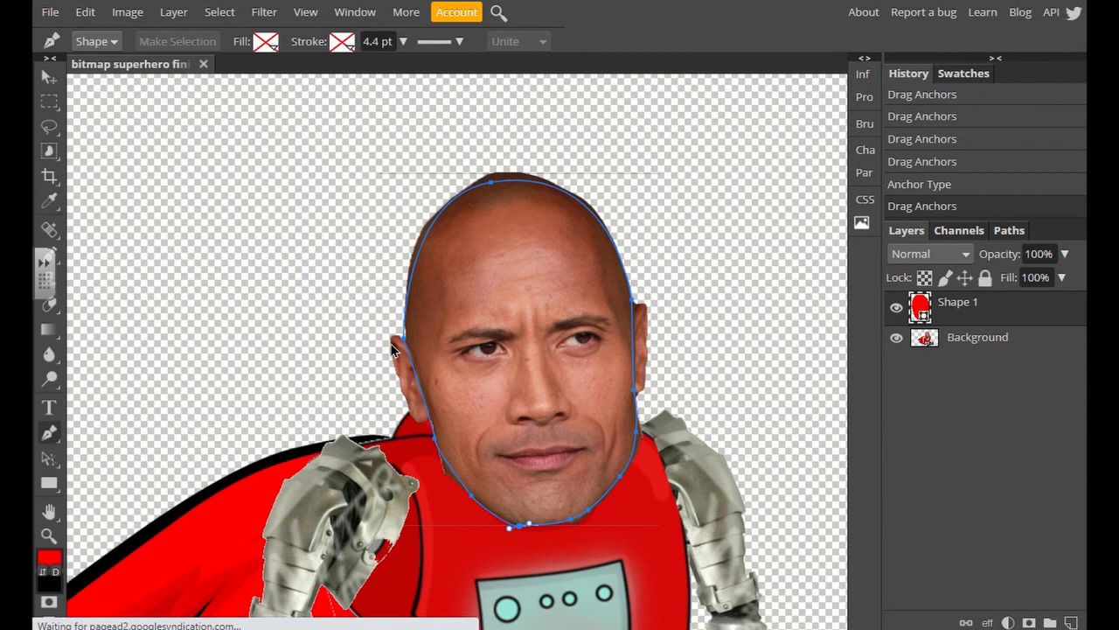
pyautogui.scroll(2, 392, 350)
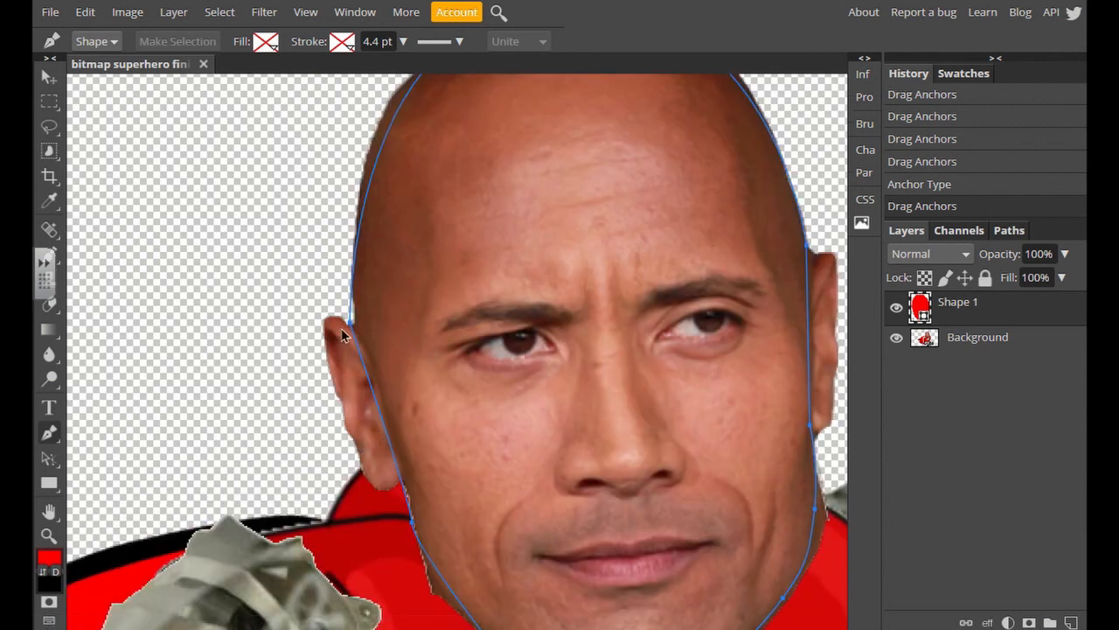
pyautogui.click(357, 330)
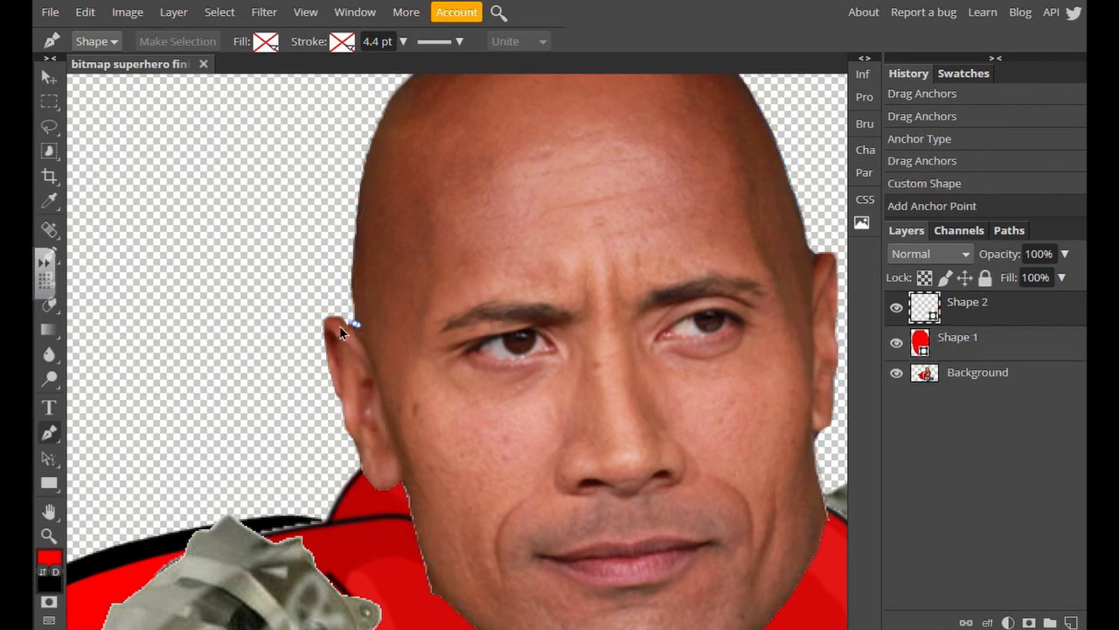
pyautogui.click(310, 322)
pyautogui.click(319, 322)
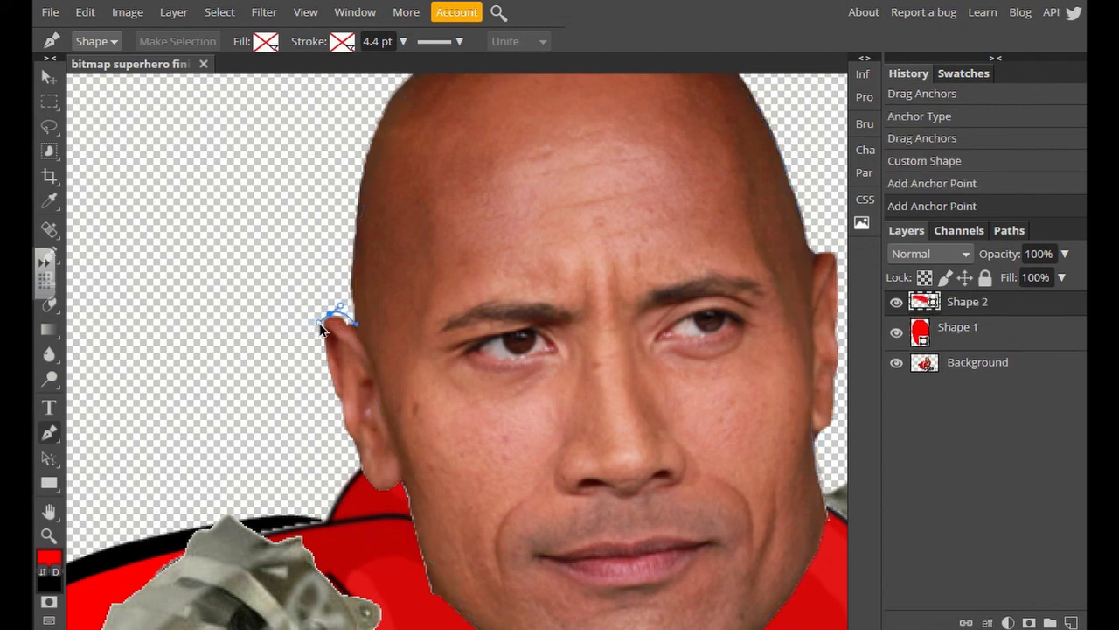
pyautogui.click(337, 403)
pyautogui.moveTo(337, 405); pyautogui.dragTo(343, 409)
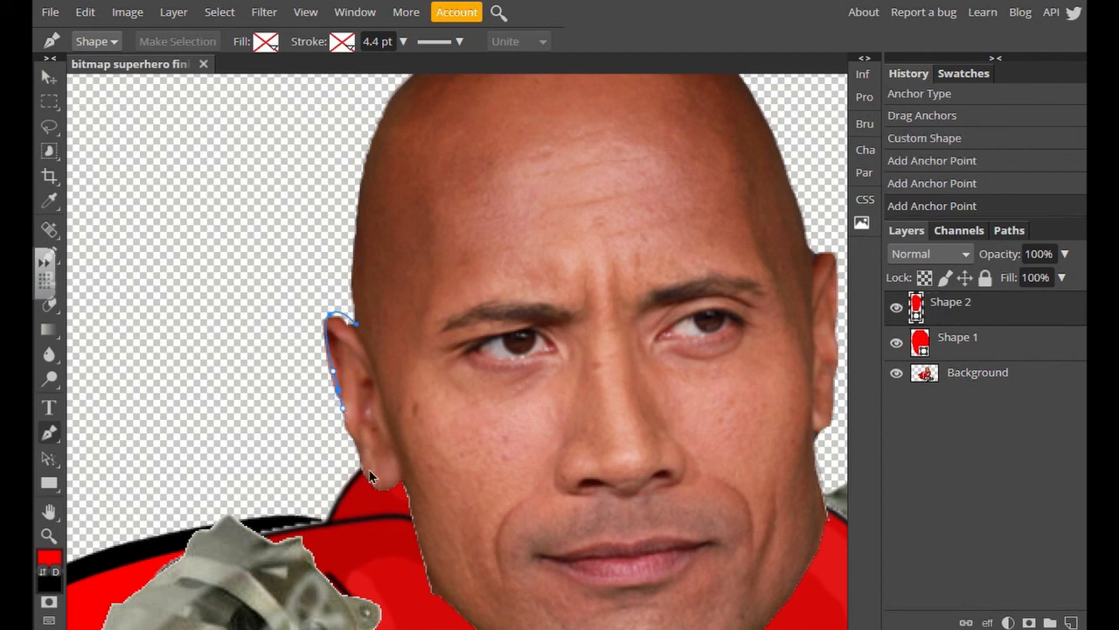
# Continue the left ear outline around the earlobe onto the cheek and close it at its starting anchor.
pyautogui.moveTo(359, 460); pyautogui.dragTo(367, 487)
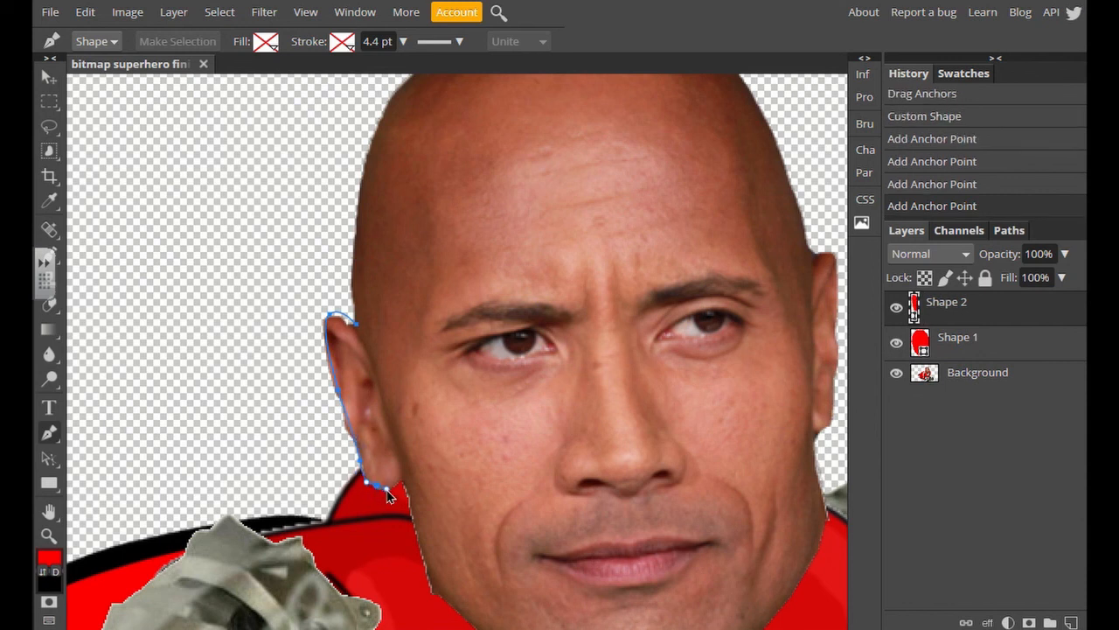
pyautogui.click(391, 494)
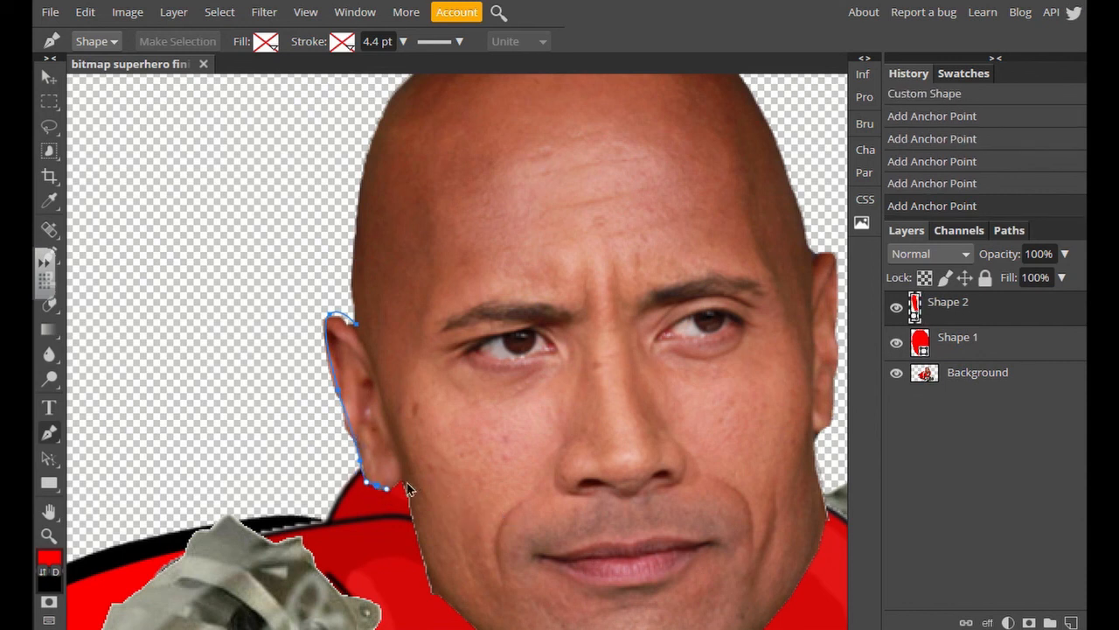
pyautogui.click(415, 479)
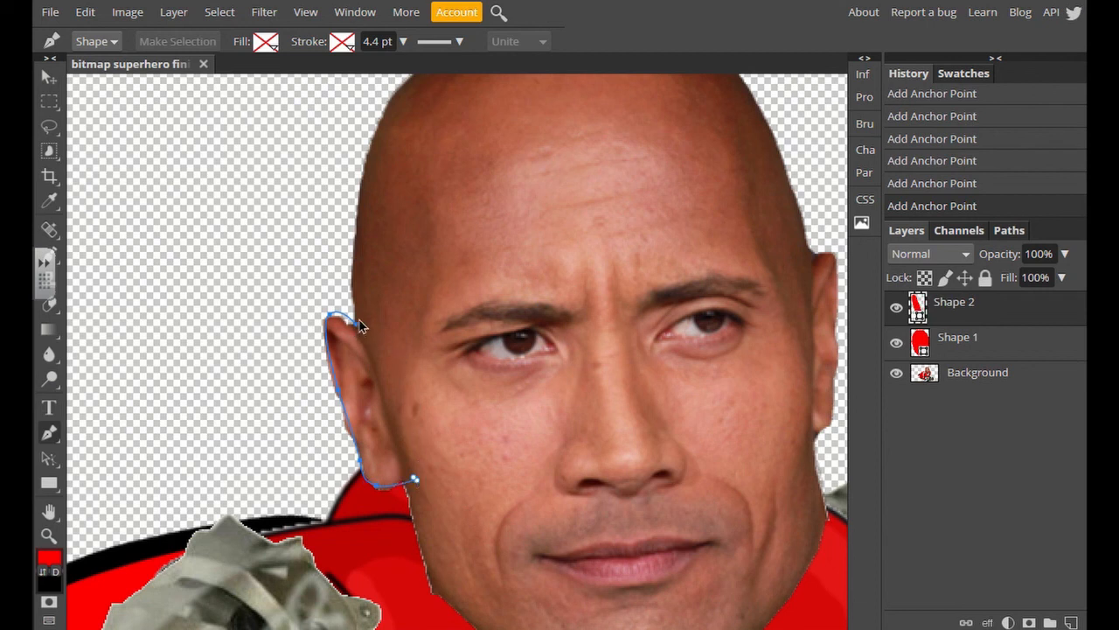
pyautogui.click(357, 329)
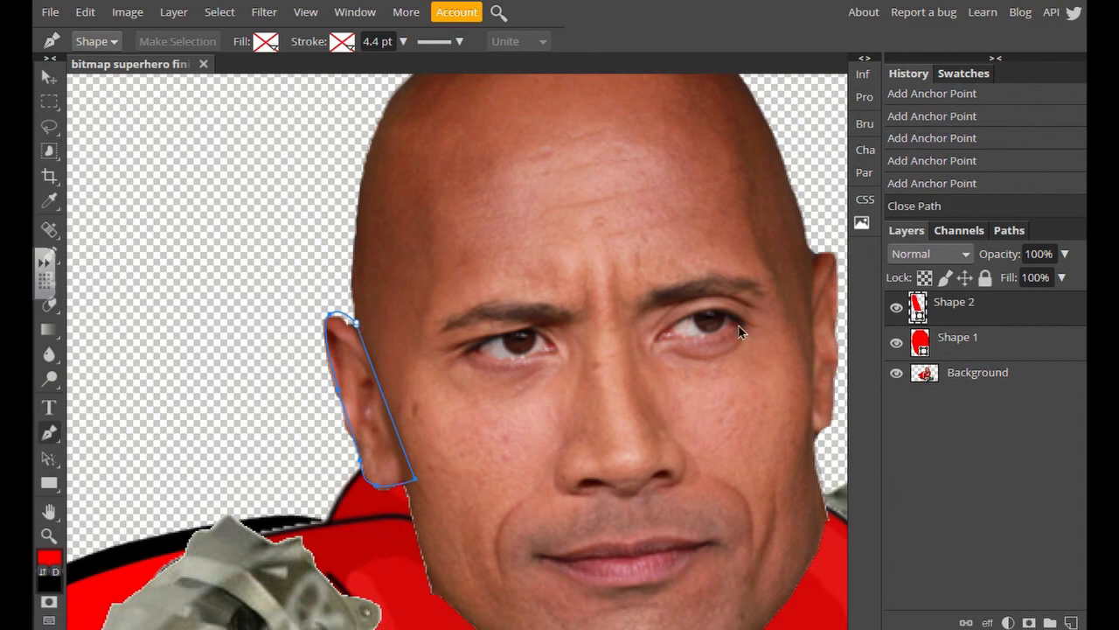
# Rename the head shape's layer to "face".
pyautogui.click(962, 341)
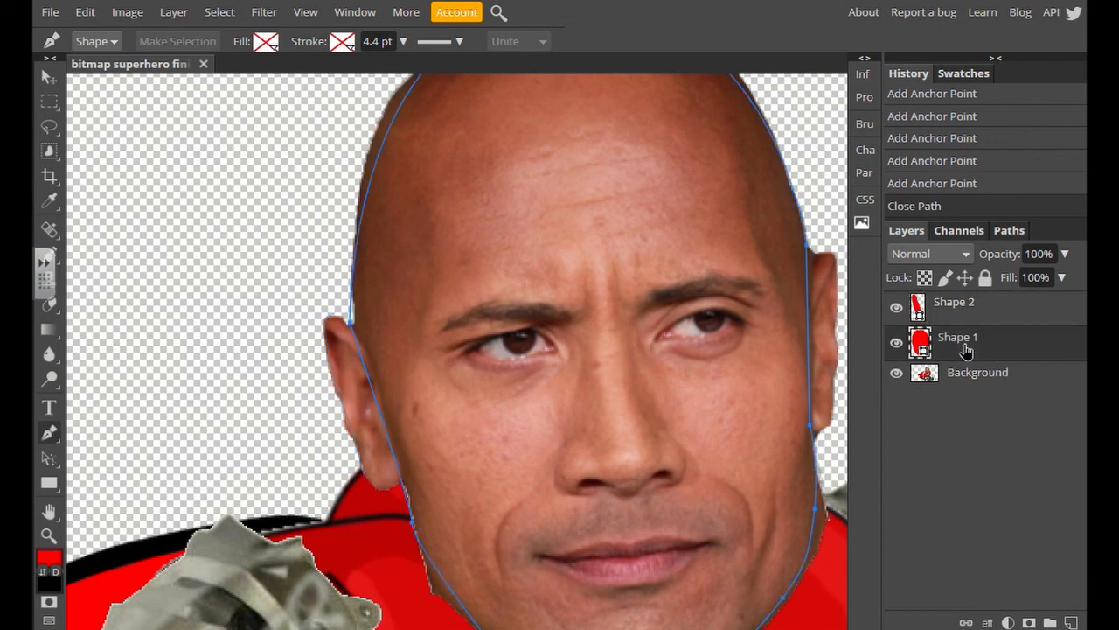
pyautogui.doubleClick(965, 344)
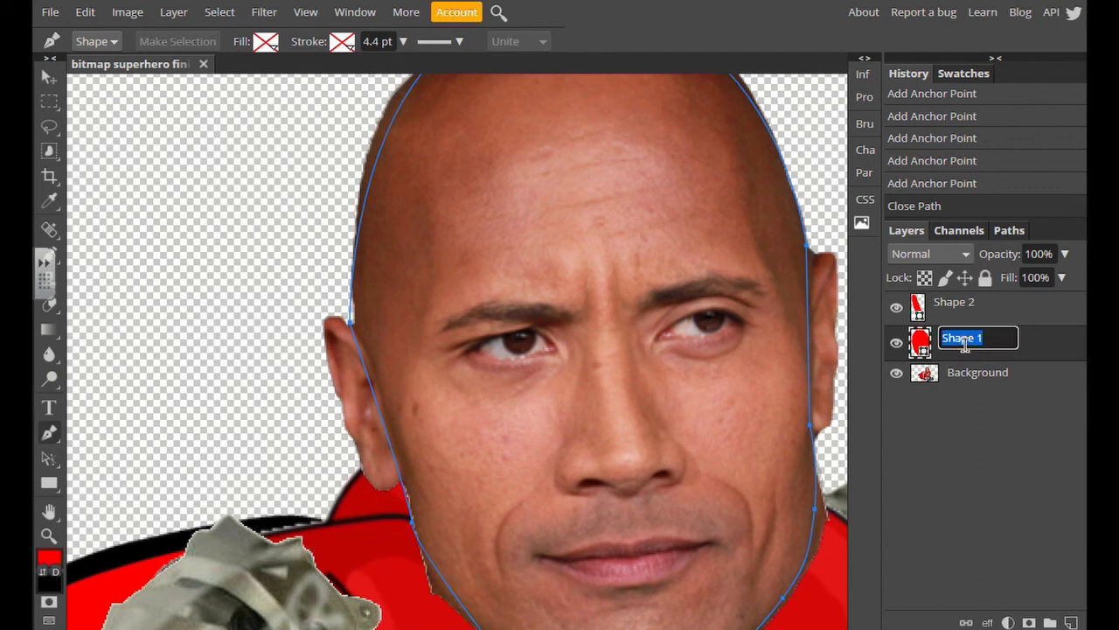
pyautogui.write('face')
pyautogui.press('BackSpace')
pyautogui.press('Return')
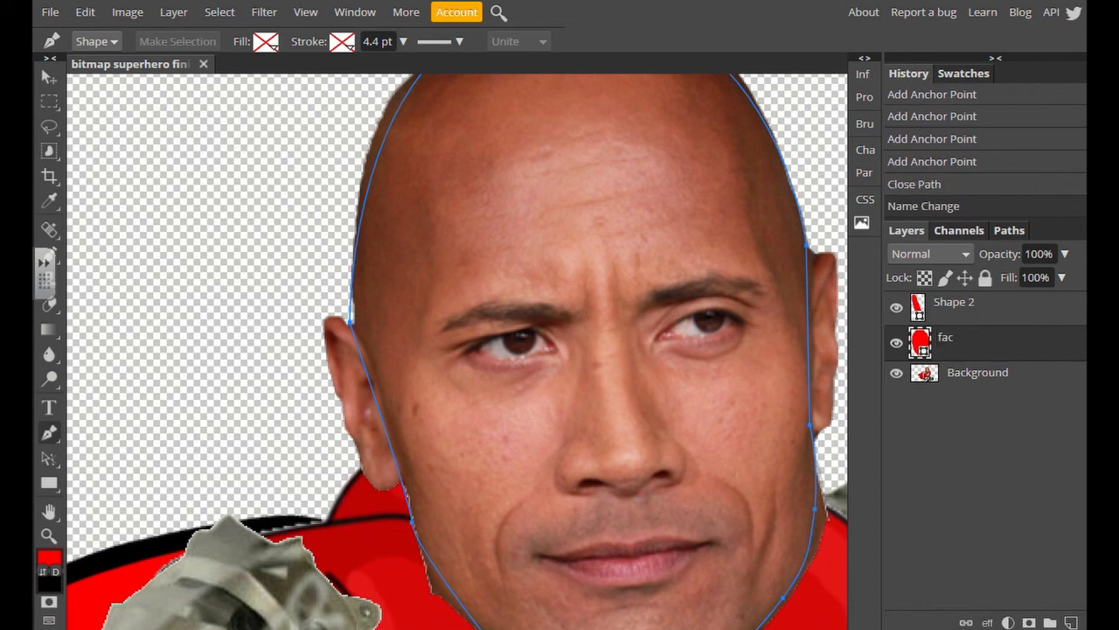
pyautogui.doubleClick(946, 345)
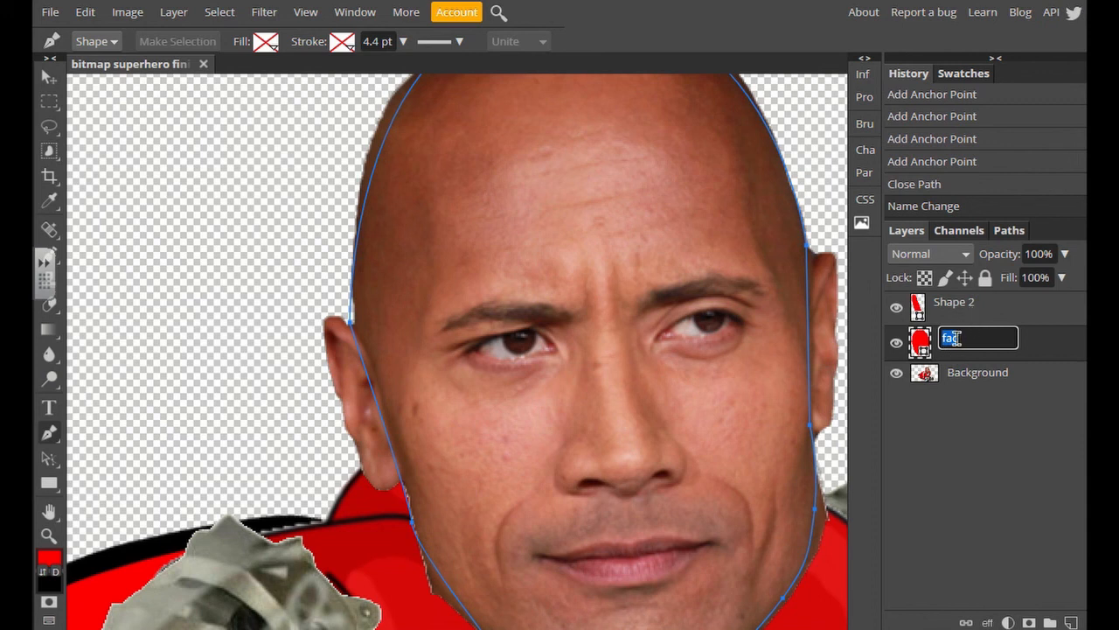
pyautogui.click(957, 339)
pyautogui.press('Return')
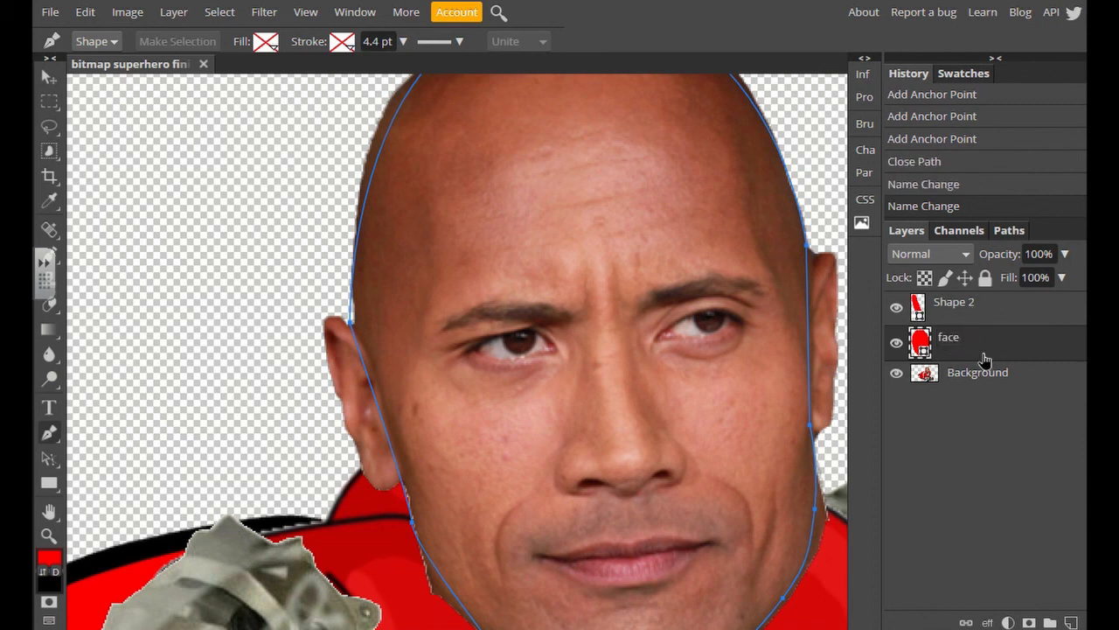
# Rename the ear shape's layer to "left ear".
pyautogui.doubleClick(946, 304)
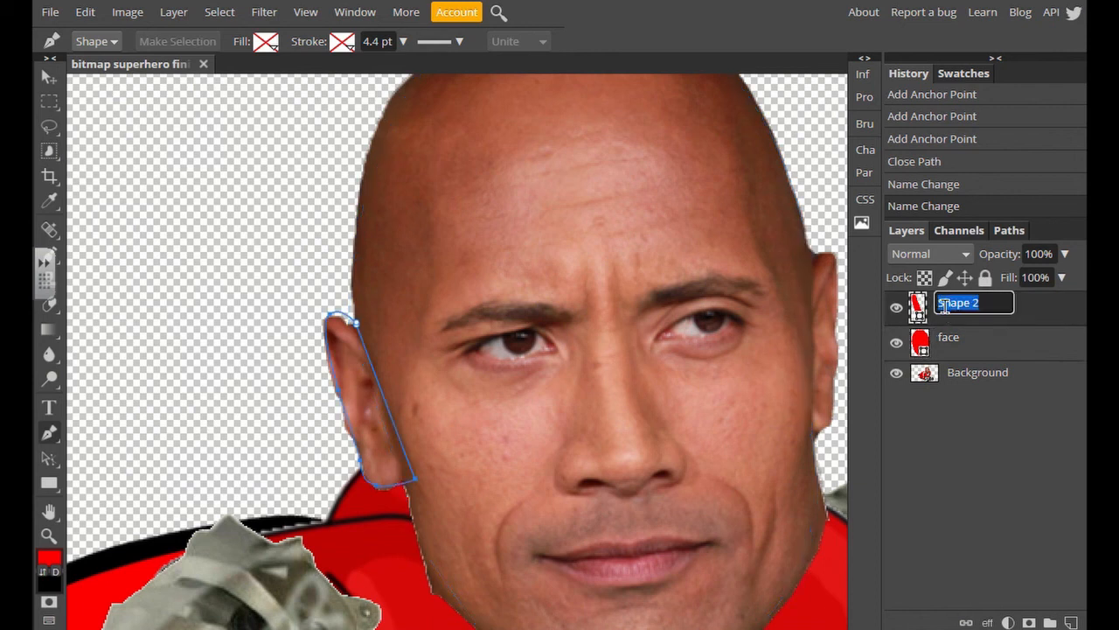
pyautogui.press('BackSpace')
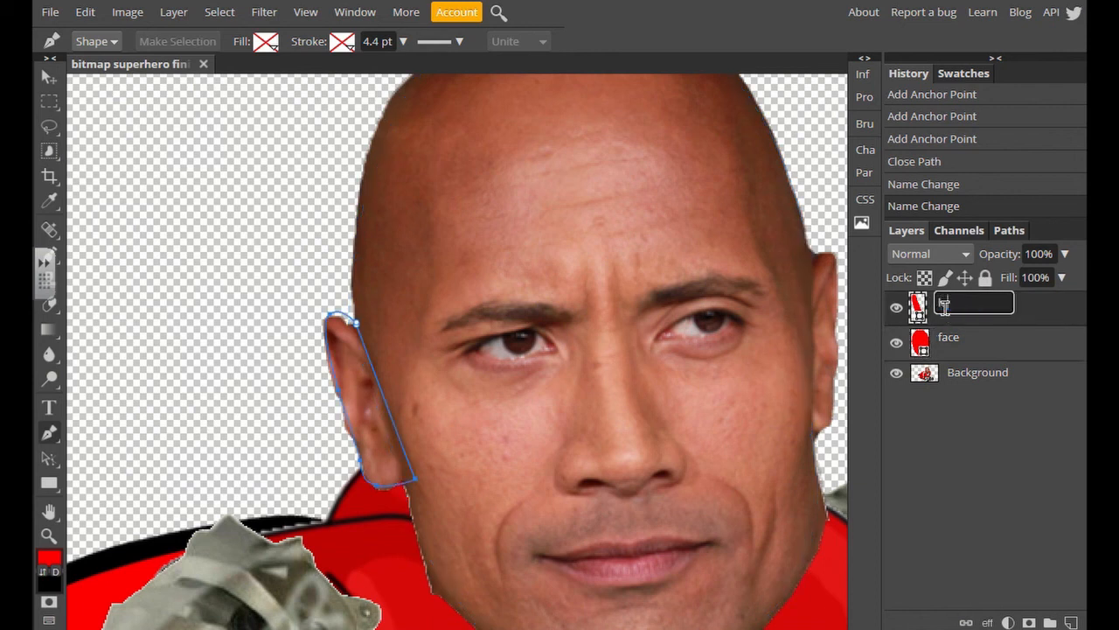
pyautogui.write('left ear')
pyautogui.press('Return')
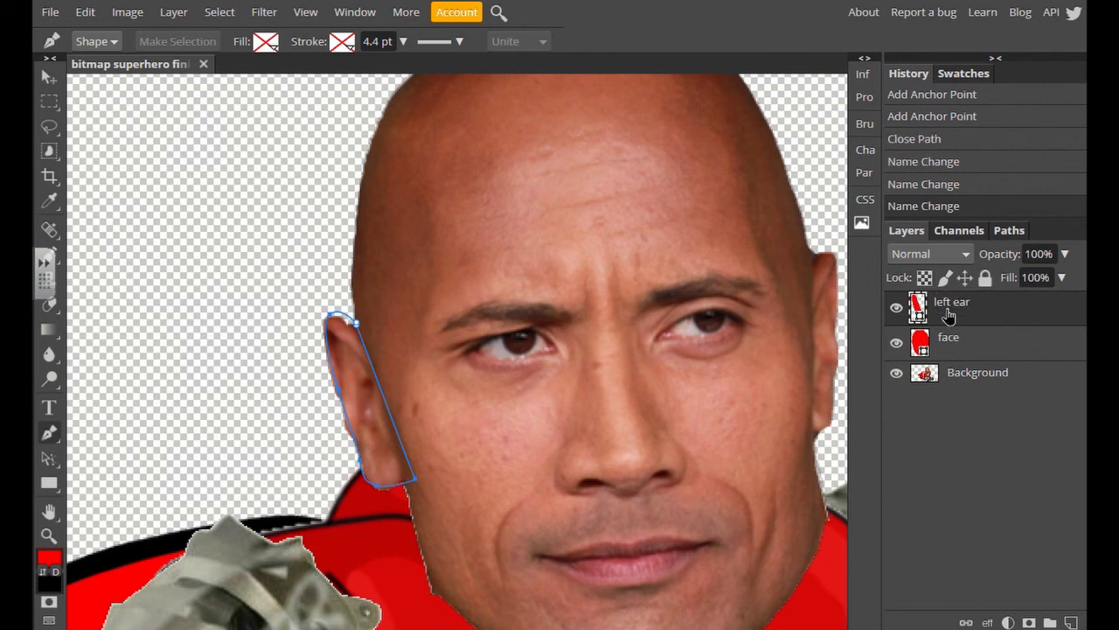
# Duplicate the left ear layer and rename the copy "right ear".
pyautogui.rightClick(971, 319)
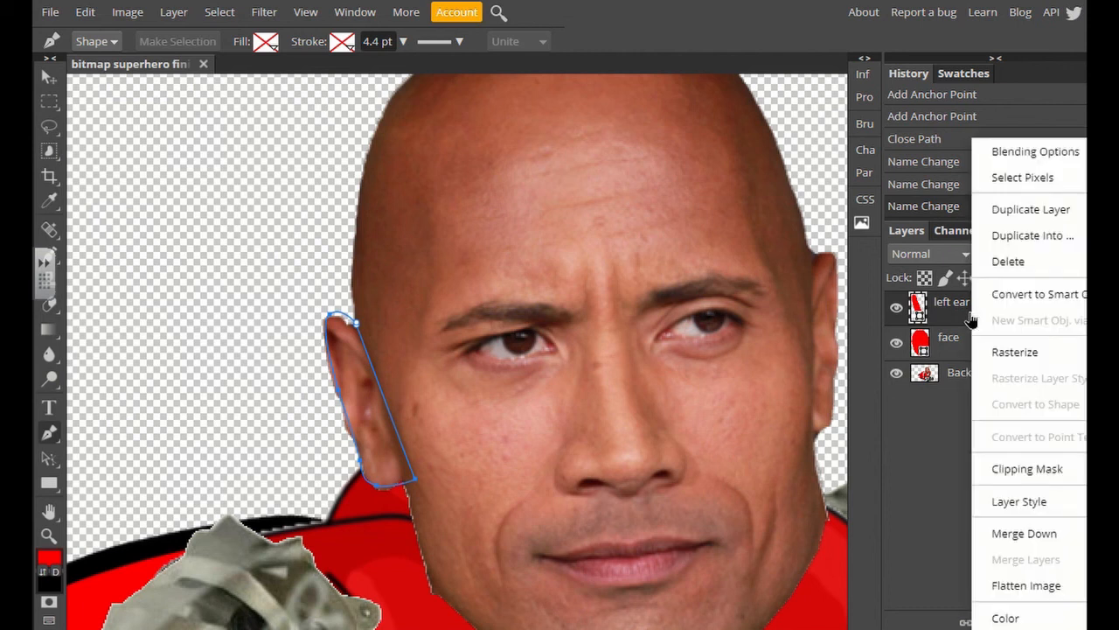
pyautogui.click(1023, 215)
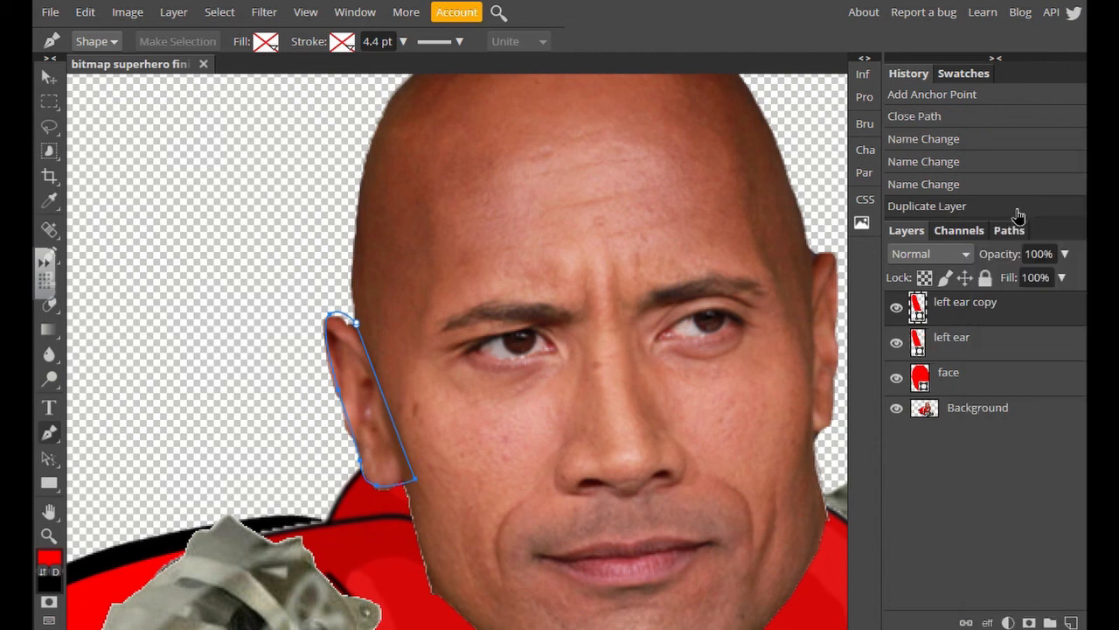
pyautogui.doubleClick(962, 306)
pyautogui.write('right ear')
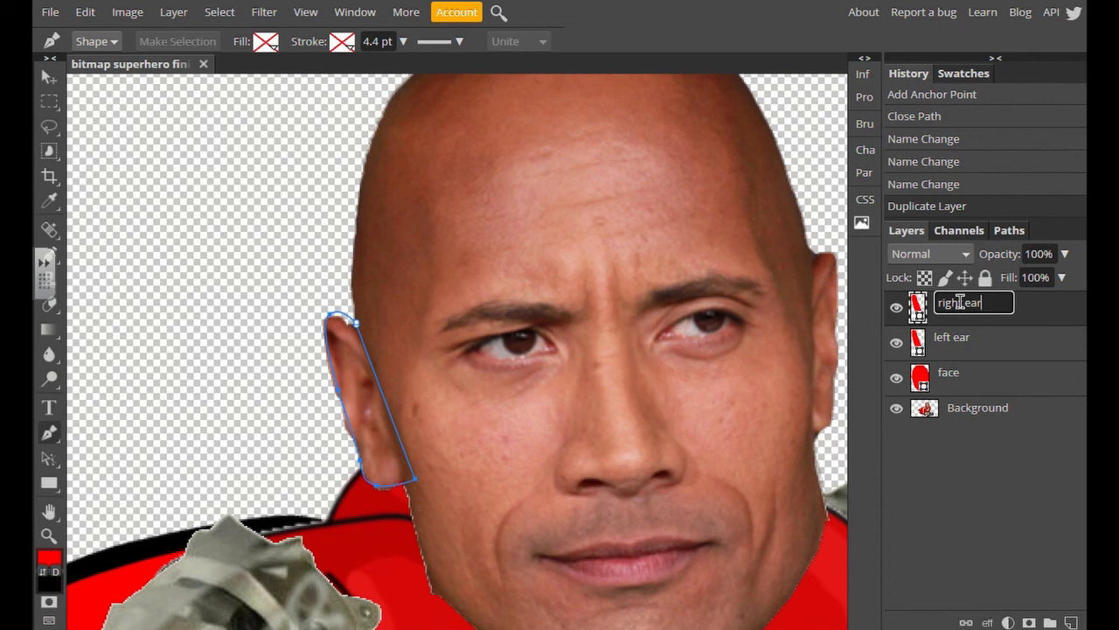
pyautogui.press('Return')
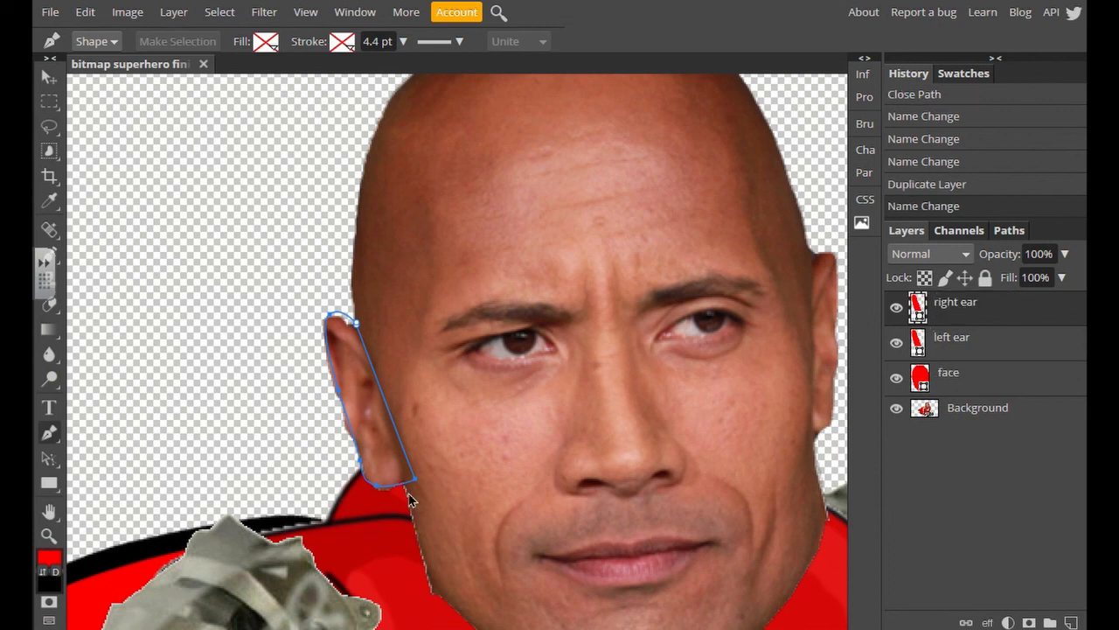
# Move the right ear shape across to the right side of the head and flip it horizontally.
pyautogui.click(48, 79)
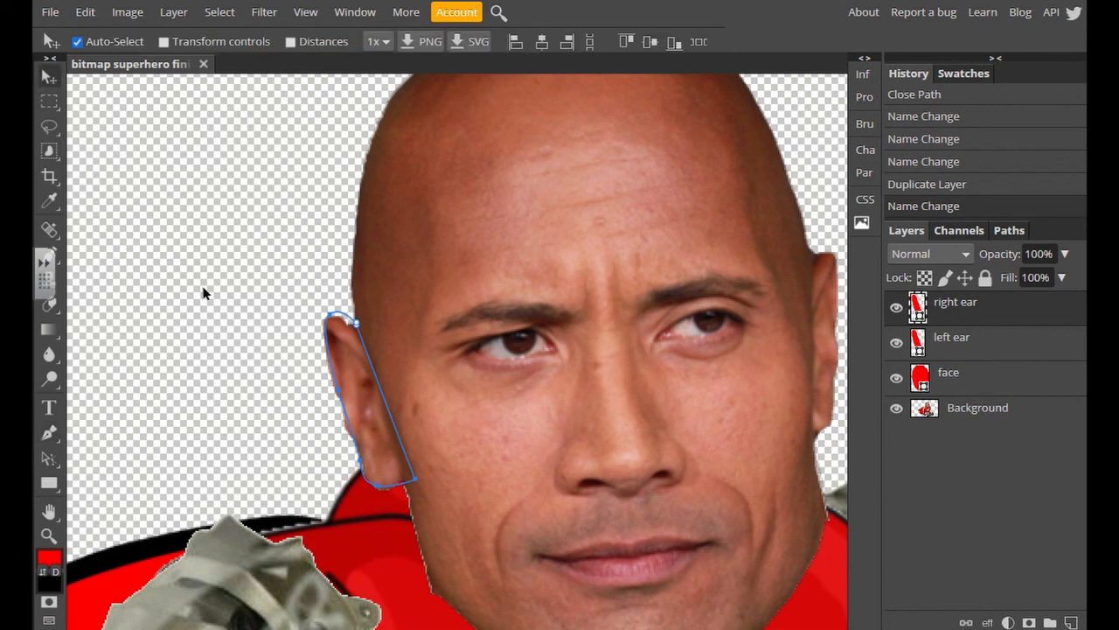
pyautogui.moveTo(367, 372); pyautogui.dragTo(689, 305)
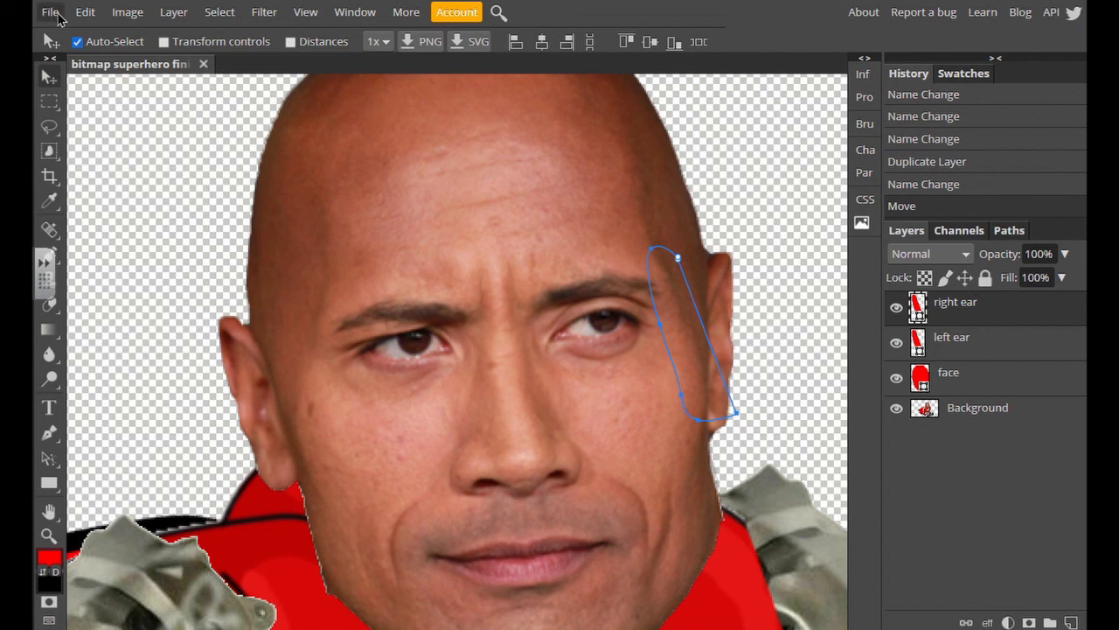
pyautogui.click(84, 16)
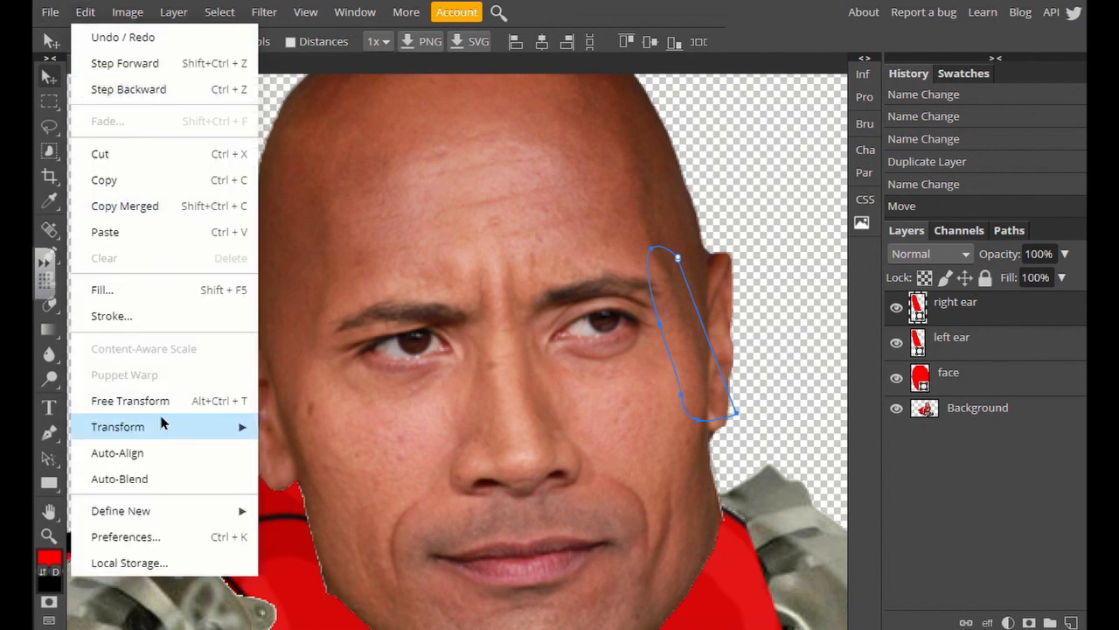
pyautogui.moveTo(184, 425)
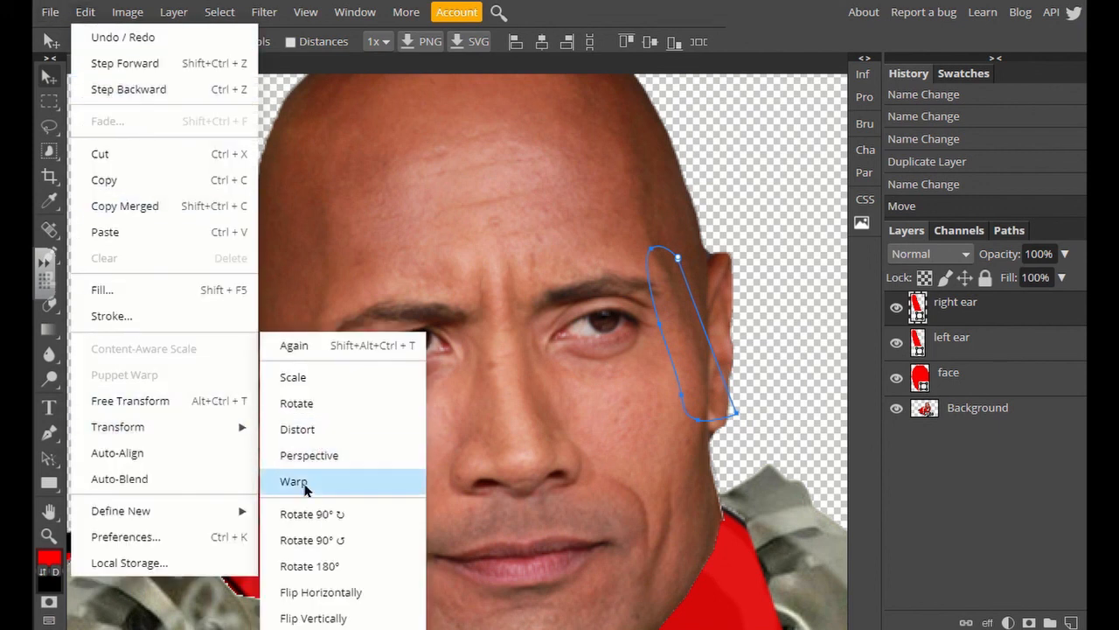
pyautogui.click(320, 593)
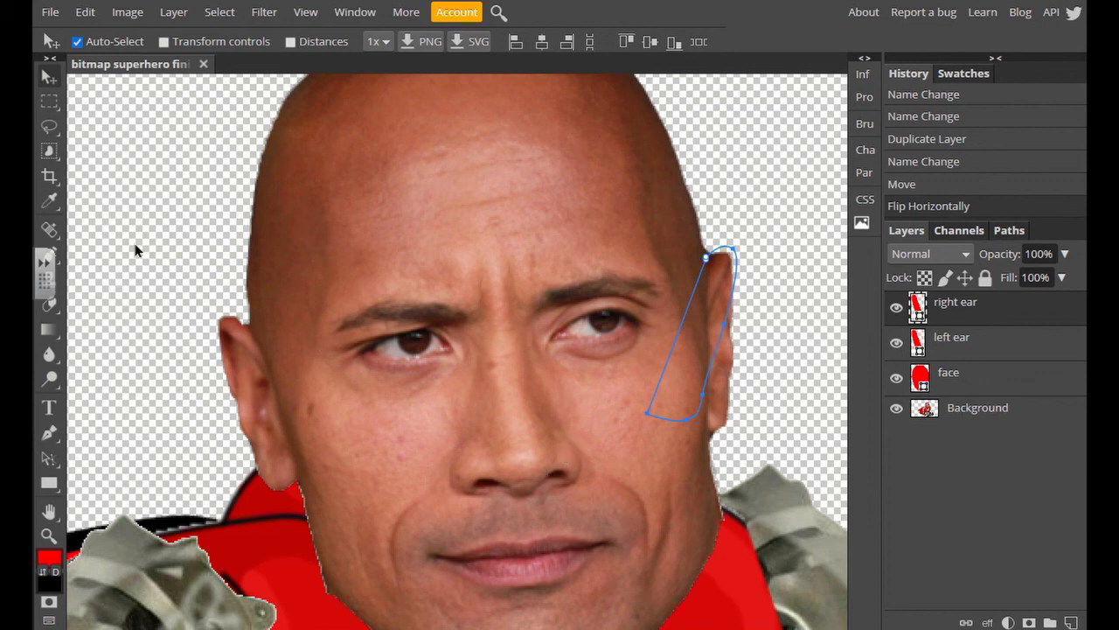
# Free-transform the right ear shape, rotating it to about -22.2° and moving it outward over the ear in the photo.
pyautogui.click(85, 18)
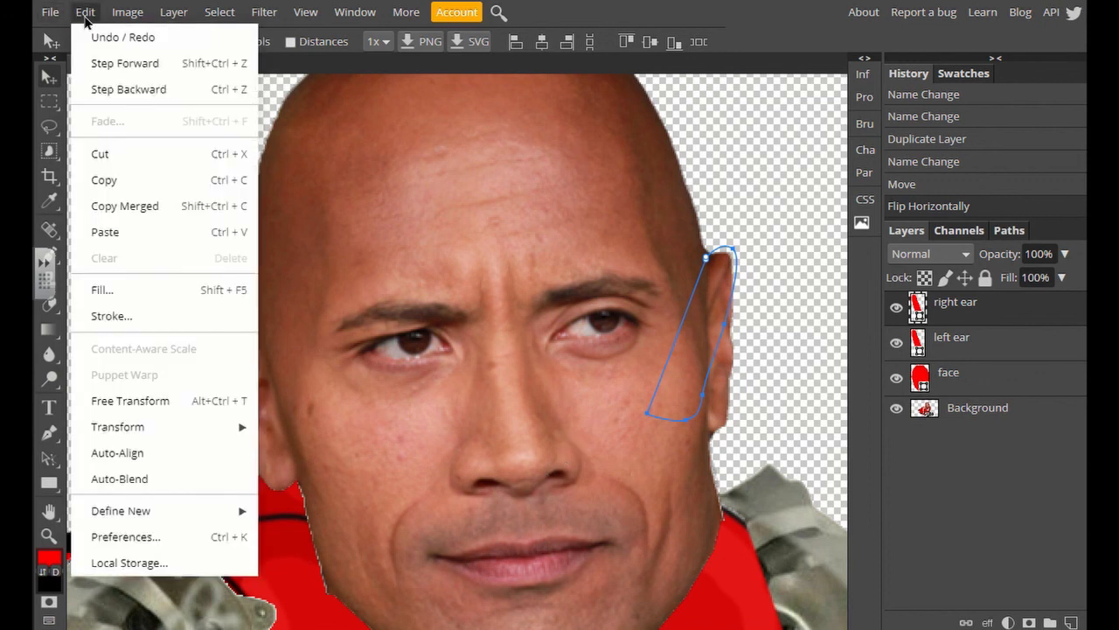
pyautogui.click(174, 400)
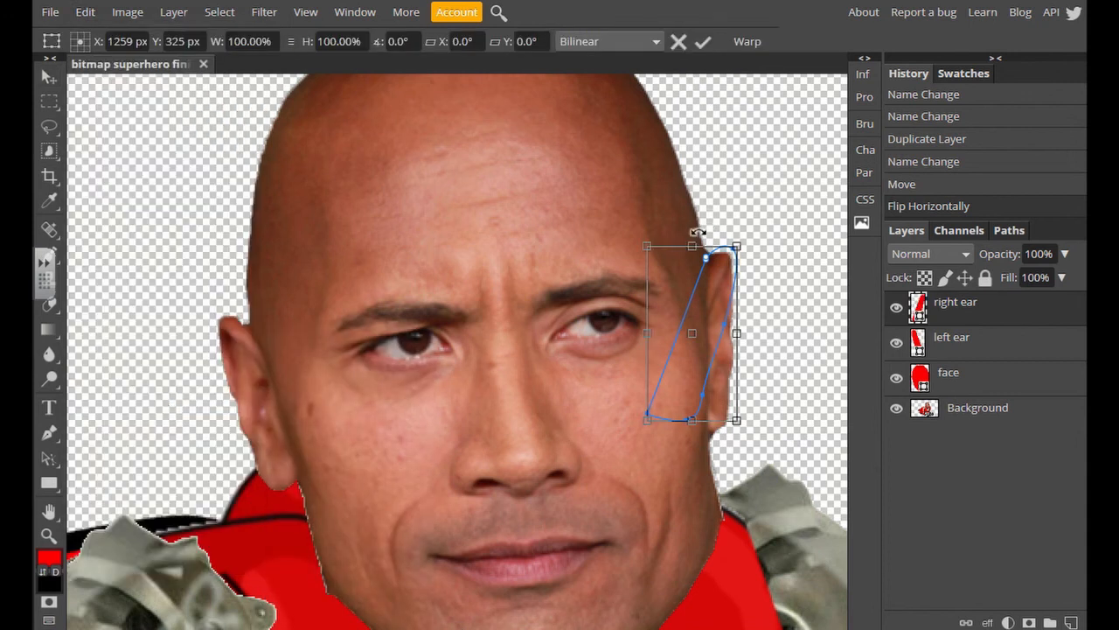
pyautogui.moveTo(700, 232); pyautogui.dragTo(660, 238)
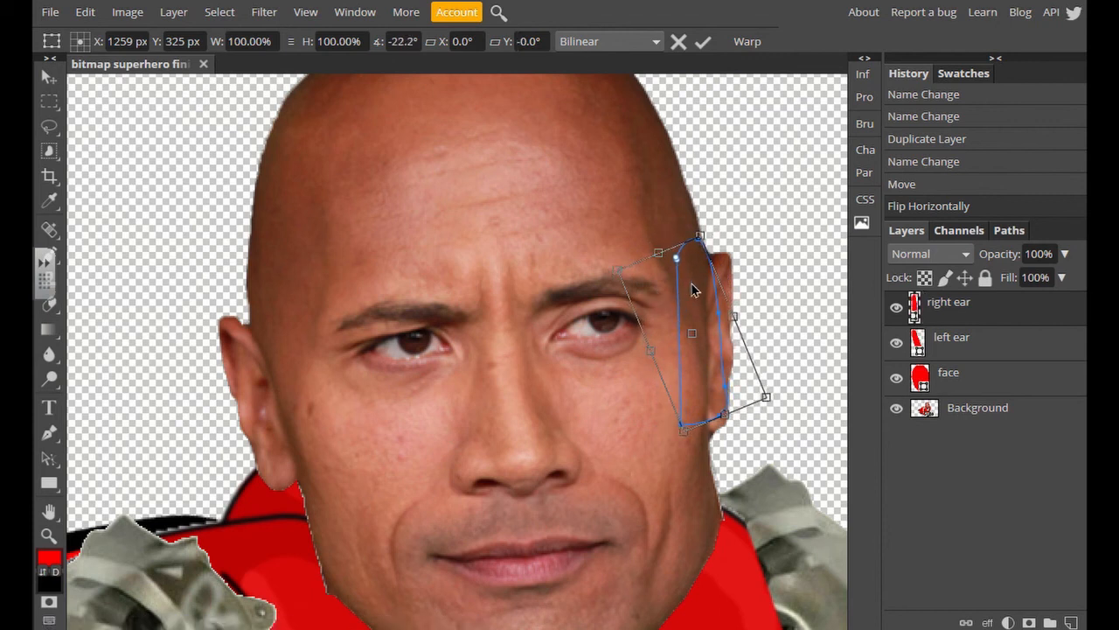
pyautogui.moveTo(717, 290); pyautogui.dragTo(738, 286)
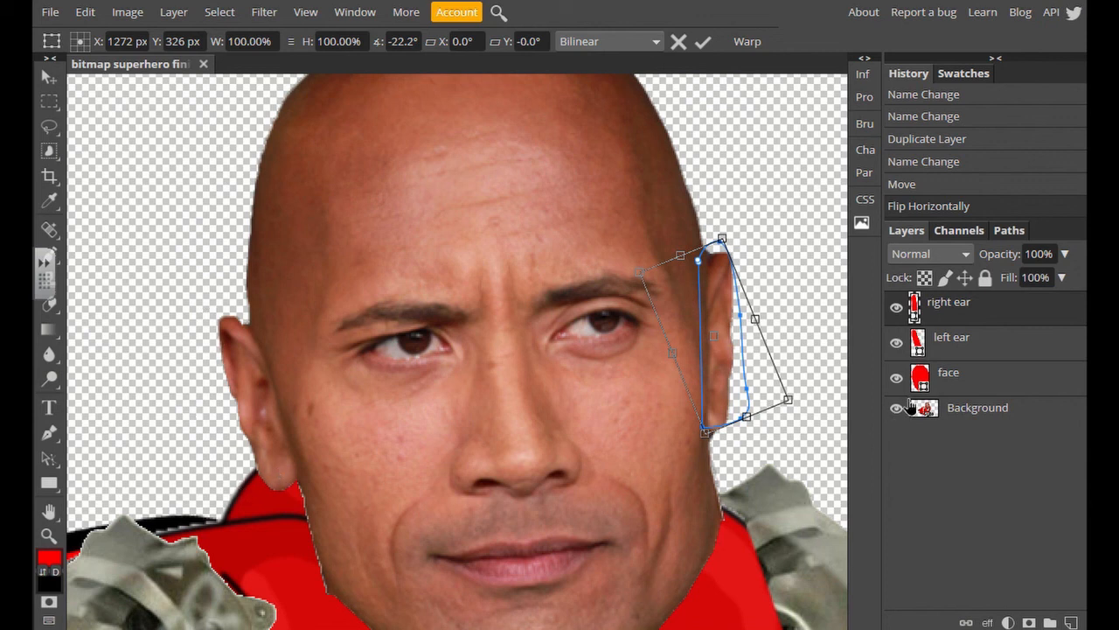
# Give the face shape a solid yellow stroke.
pyautogui.click(957, 376)
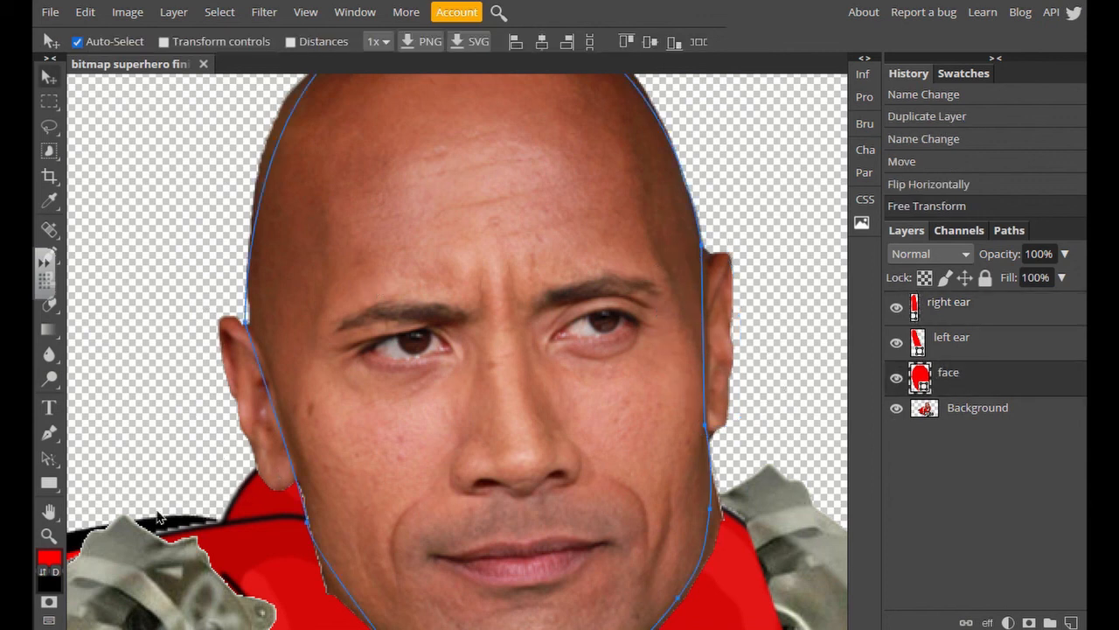
pyautogui.click(50, 458)
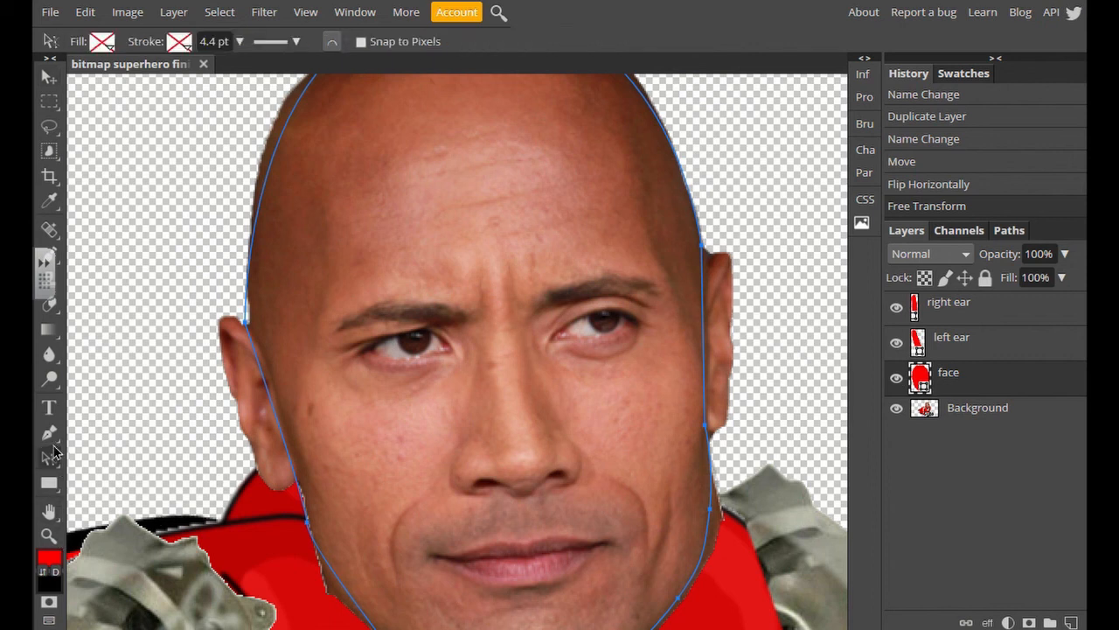
pyautogui.click(49, 433)
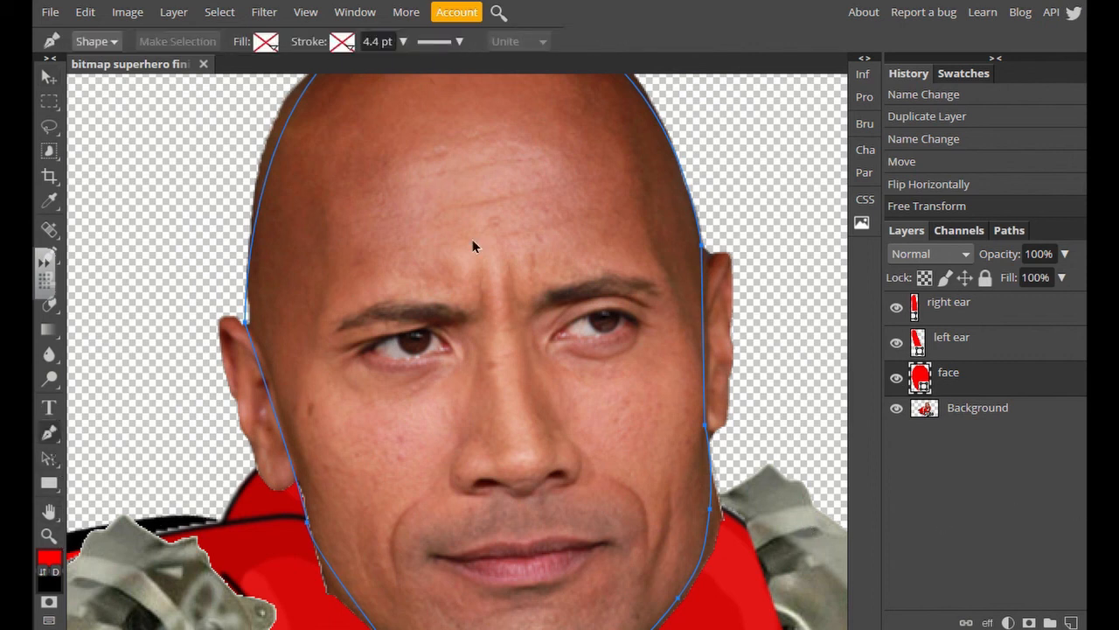
pyautogui.click(340, 43)
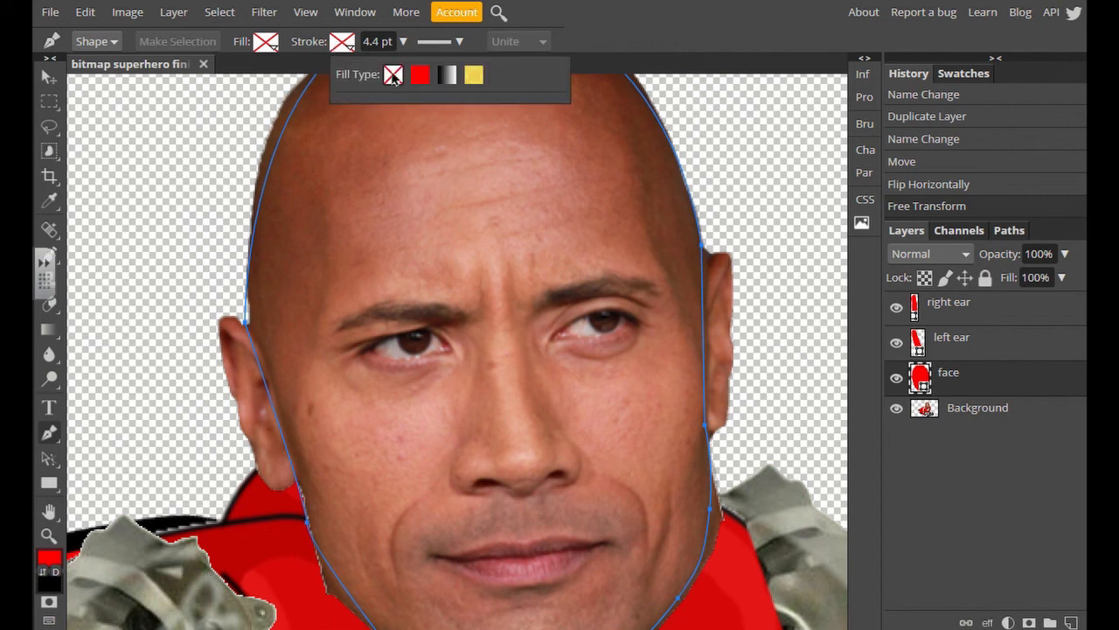
pyautogui.click(474, 75)
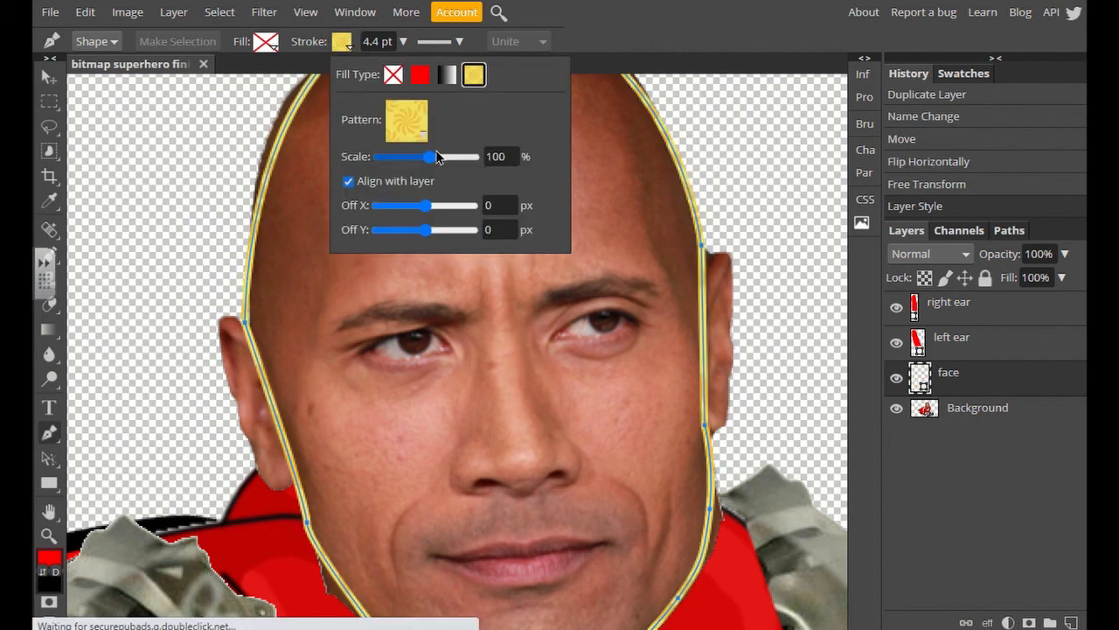
pyautogui.click(420, 75)
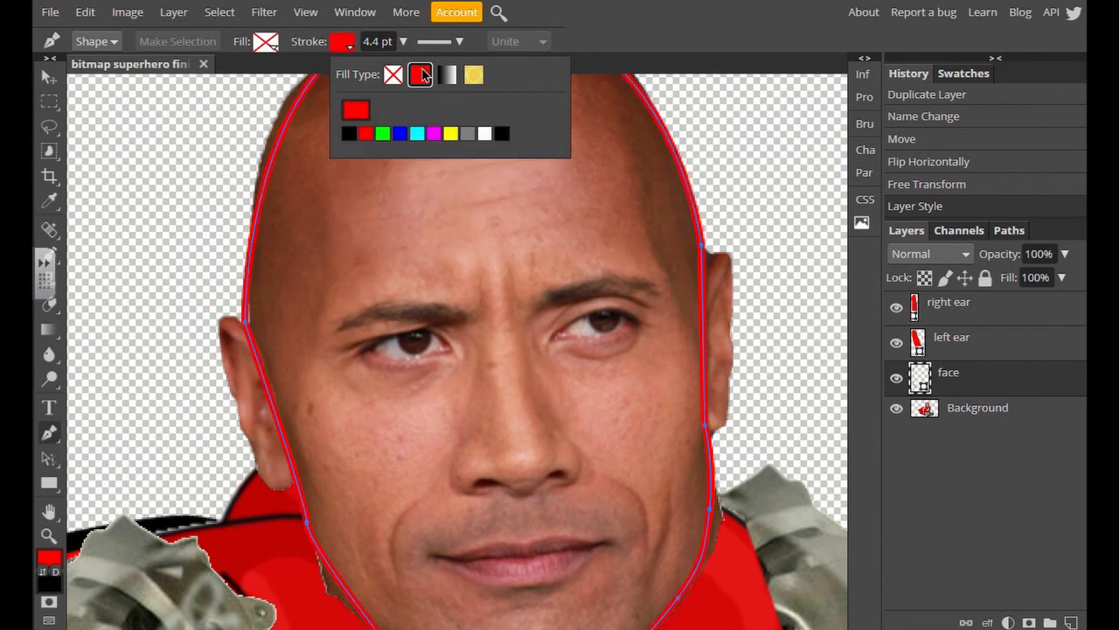
pyautogui.click(448, 138)
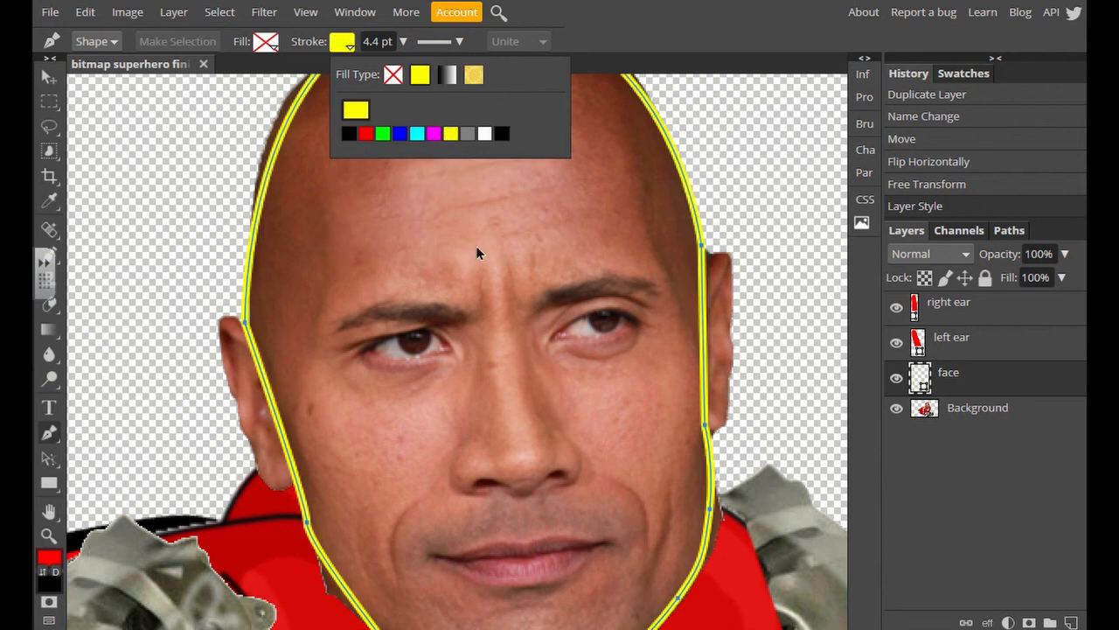
# Apply the same solid yellow stroke to the left ear and right ear shapes.
pyautogui.click(962, 348)
pyautogui.click(962, 345)
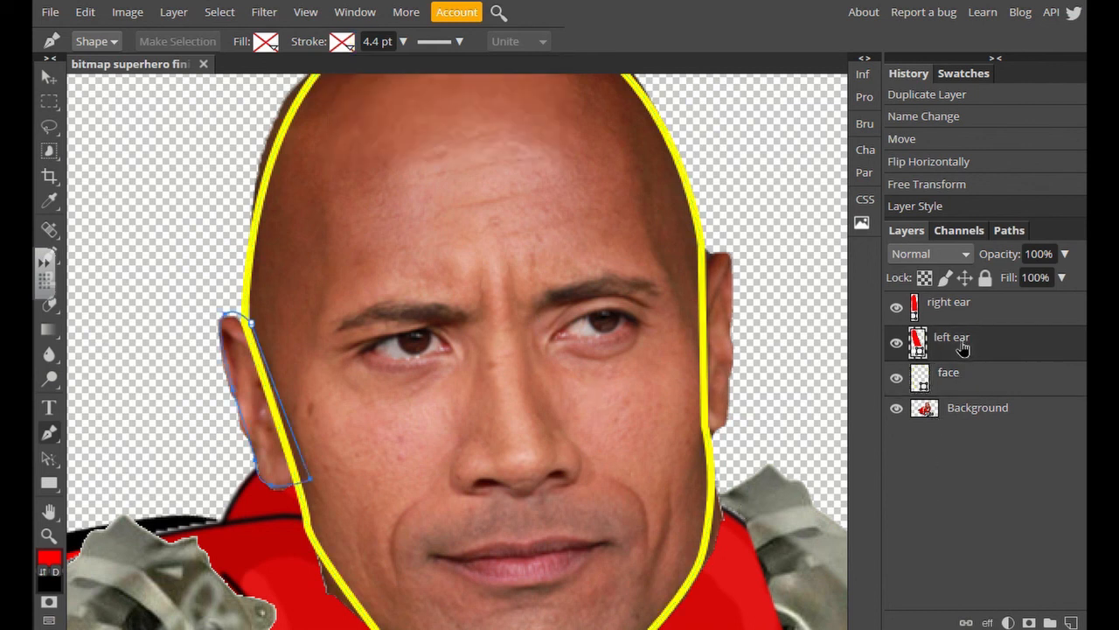
pyautogui.click(332, 49)
pyautogui.click(419, 76)
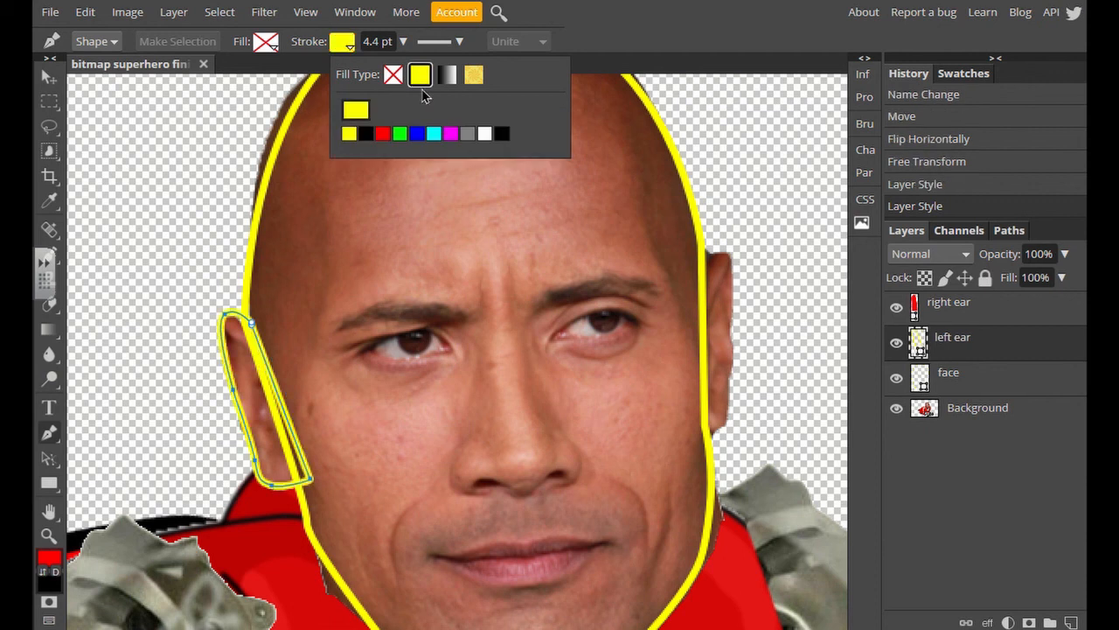
pyautogui.click(986, 324)
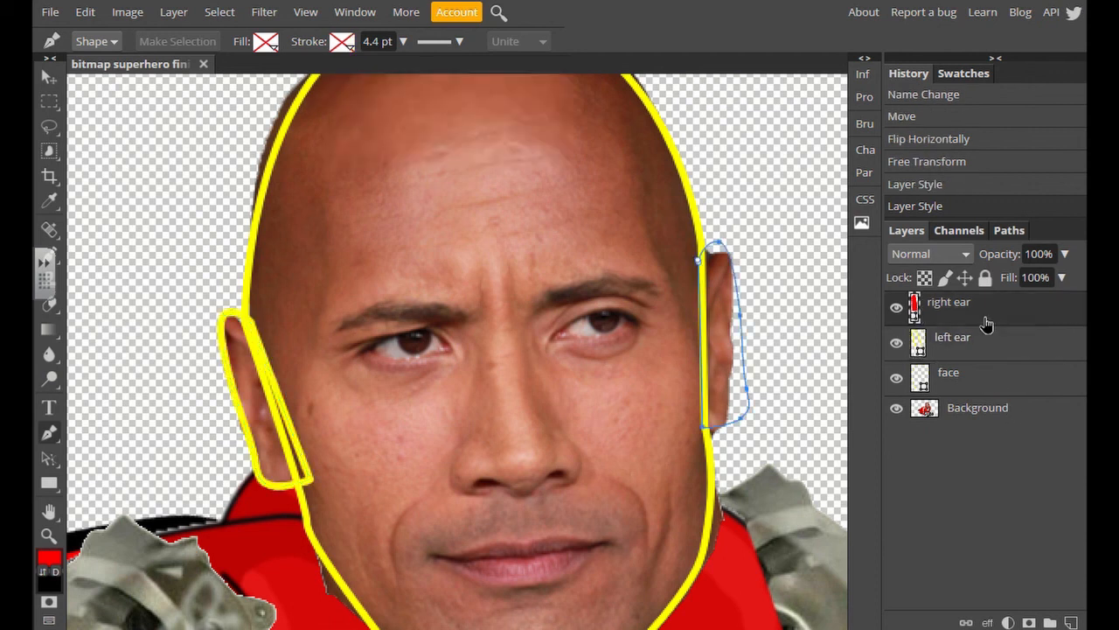
pyautogui.click(337, 45)
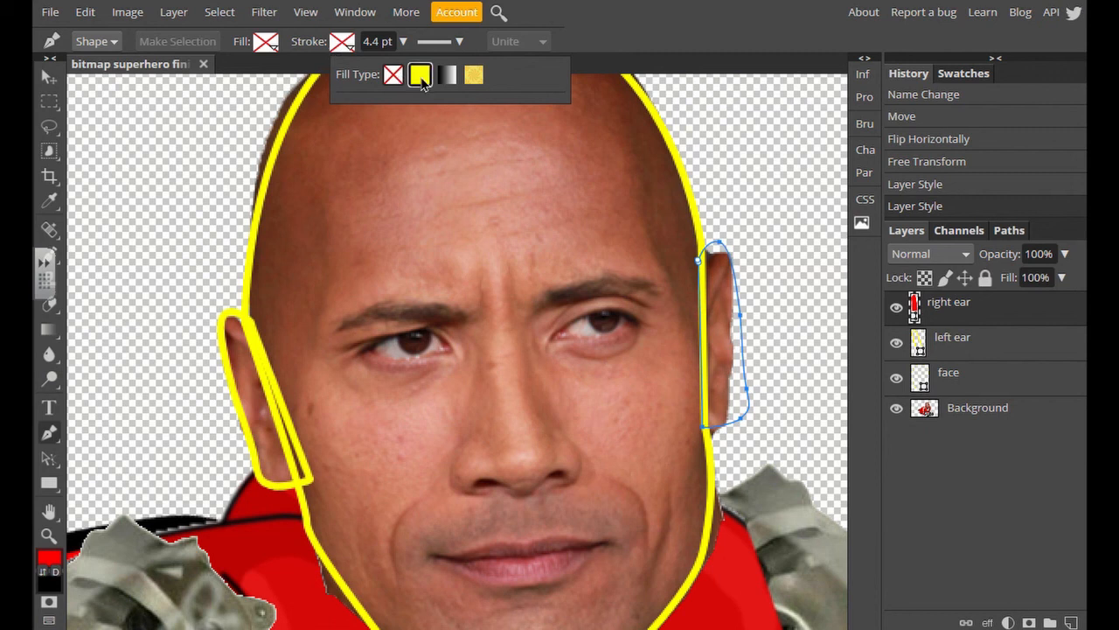
pyautogui.click(420, 77)
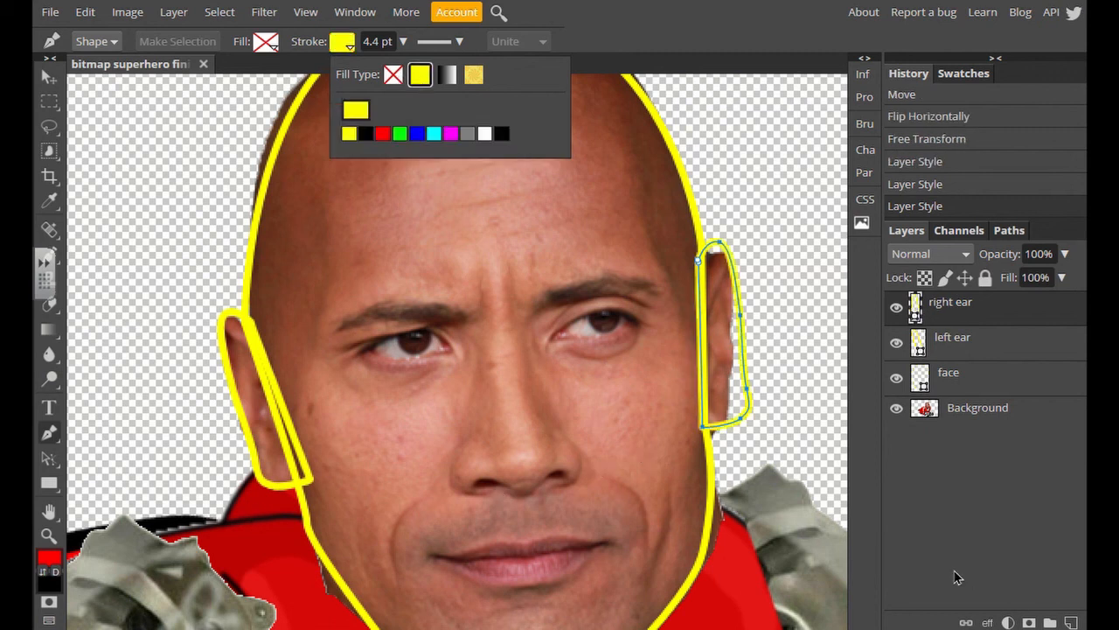
# Trace the outline of each eye with the Pen tool as a closed four-point shape on its own layer.
pyautogui.click(48, 437)
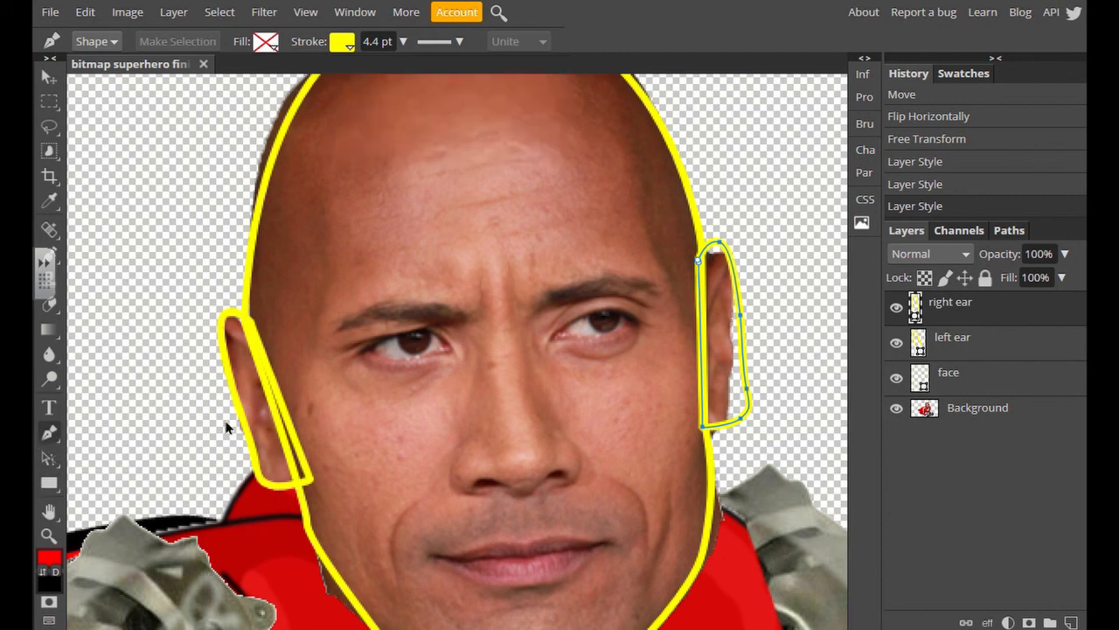
pyautogui.click(451, 347)
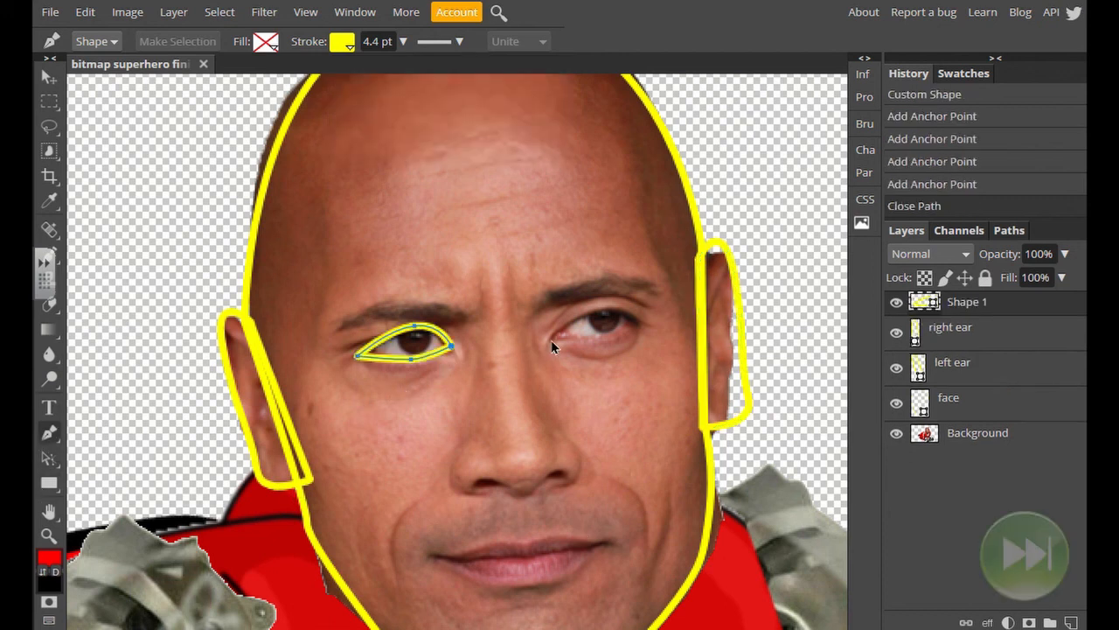
pyautogui.click(549, 339)
pyautogui.click(603, 307)
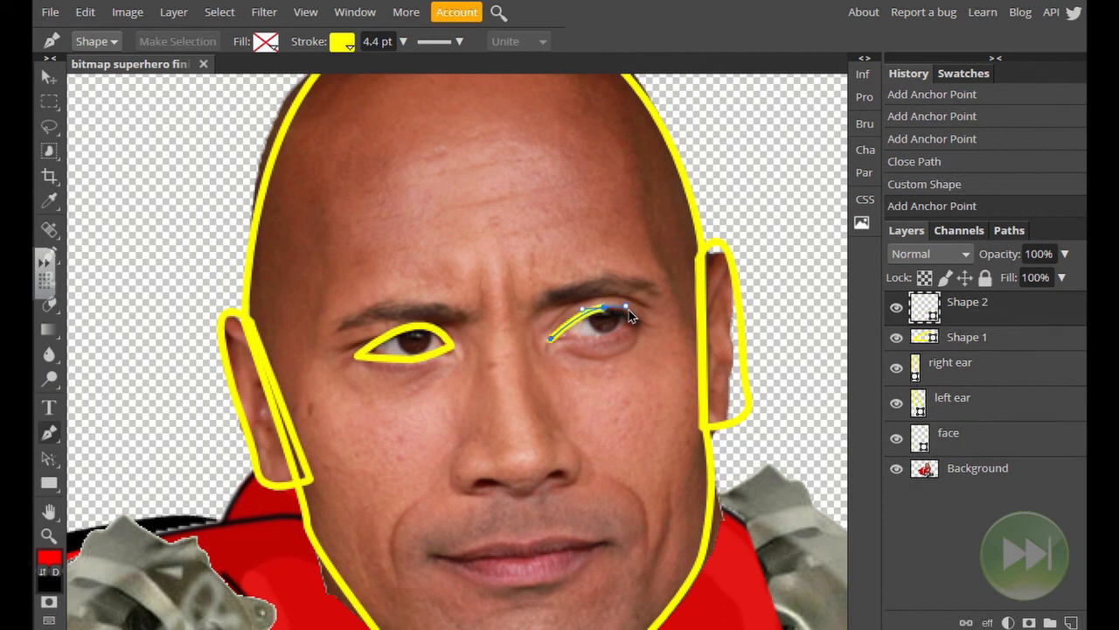
pyautogui.click(638, 322)
pyautogui.click(602, 333)
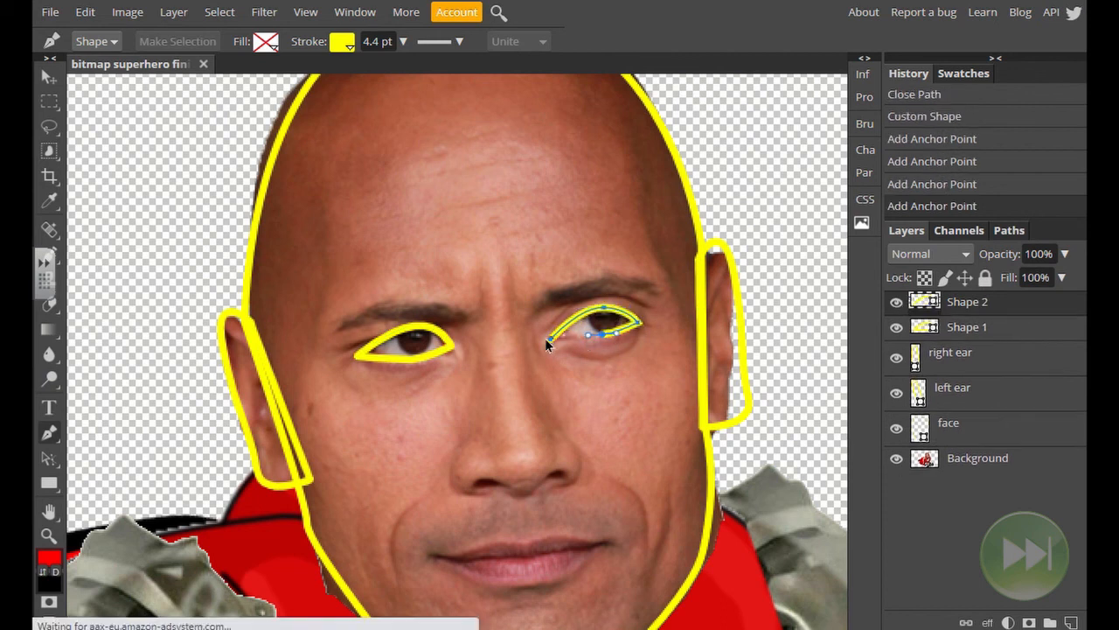
pyautogui.click(550, 339)
# Rename the two eye shape layers to "left eye" and "right eye".
pyautogui.doubleClick(962, 327)
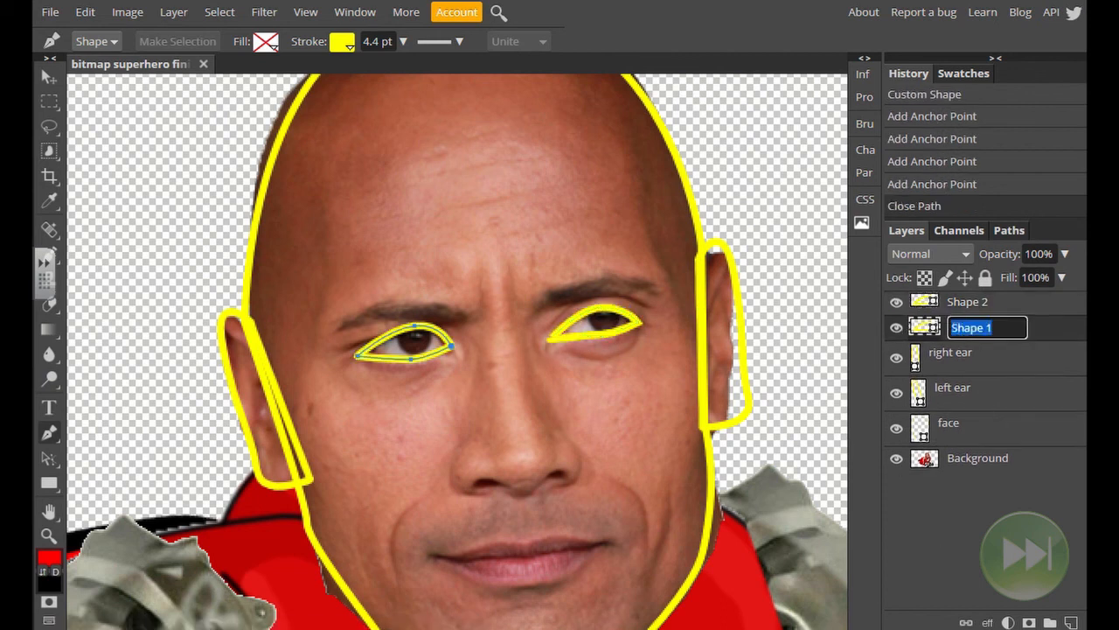
pyautogui.write('left eye')
pyautogui.press('Return')
pyautogui.doubleClick(967, 302)
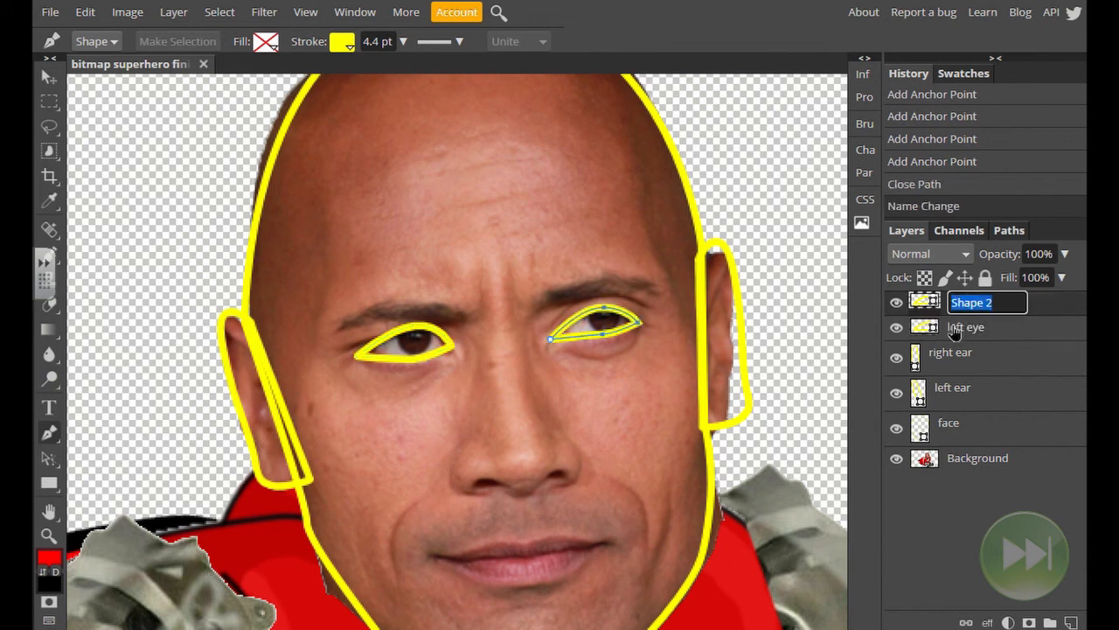
pyautogui.write('right eye')
pyautogui.press('Return')
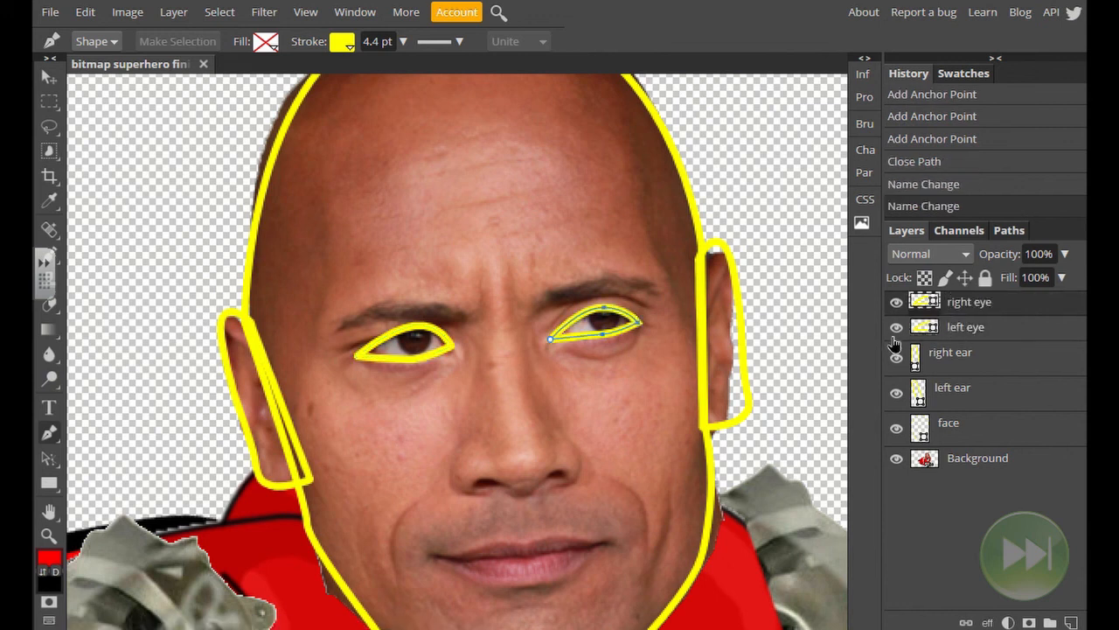
# Hide the left eye and right eye layers and draw a small ellipse around each pupil.
pyautogui.click(896, 327)
pyautogui.click(896, 302)
pyautogui.click(49, 483)
pyautogui.click(112, 510)
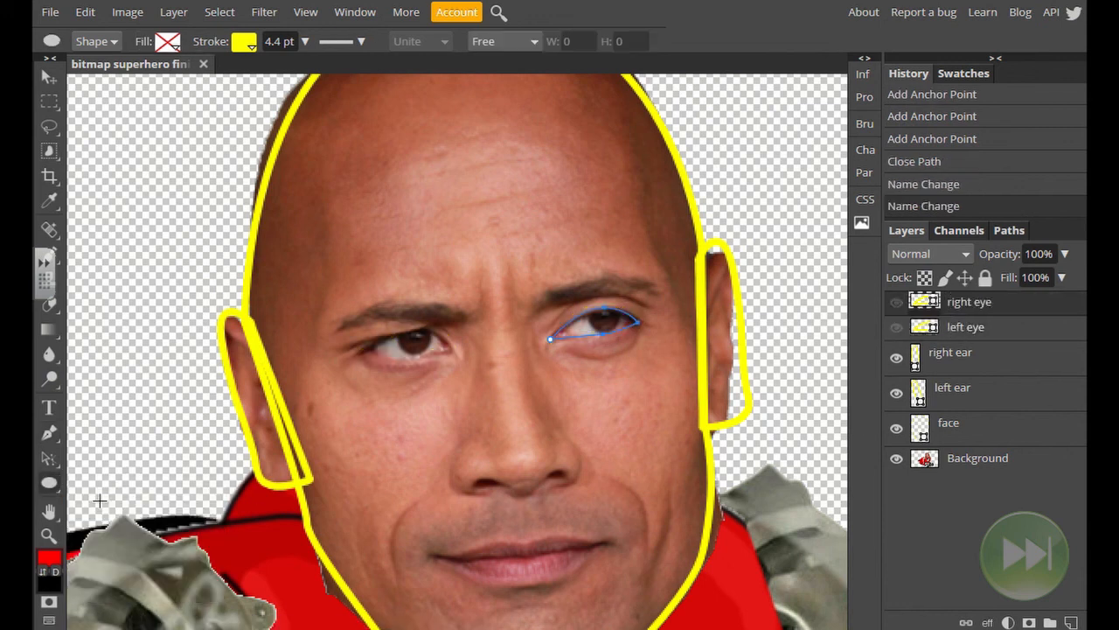
pyautogui.moveTo(411, 338); pyautogui.dragTo(431, 357)
pyautogui.moveTo(583, 311); pyautogui.dragTo(615, 337)
# Rename the two ellipse layers to "left pupil" and "right pupil".
pyautogui.doubleClick(979, 336)
pyautogui.write('left pupil')
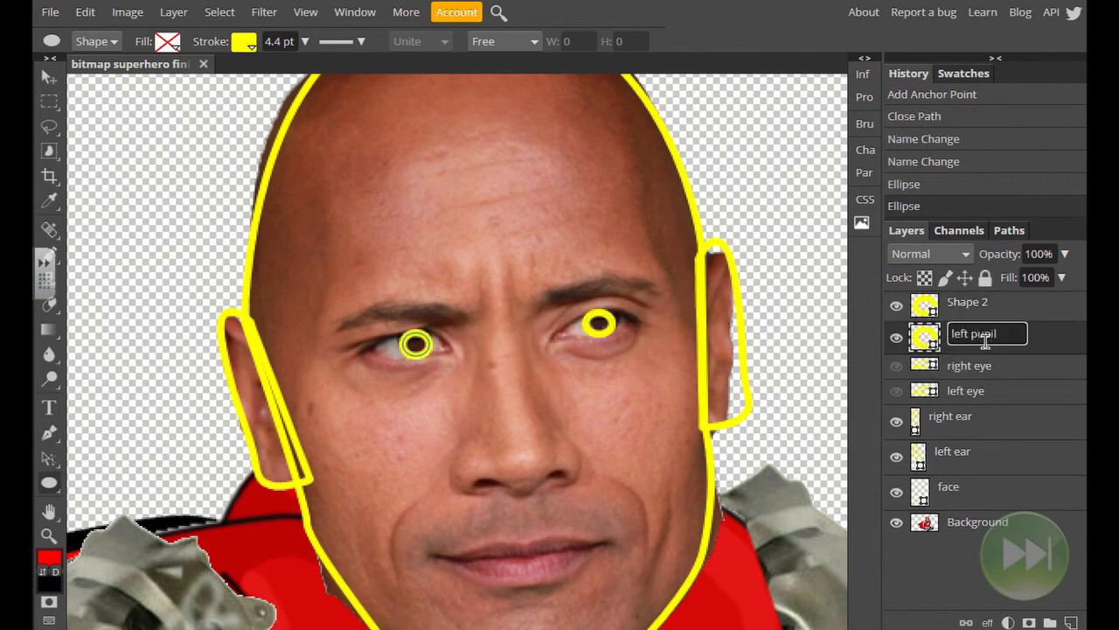
pyautogui.press('Return')
pyautogui.doubleClick(969, 302)
pyautogui.write('right pupil')
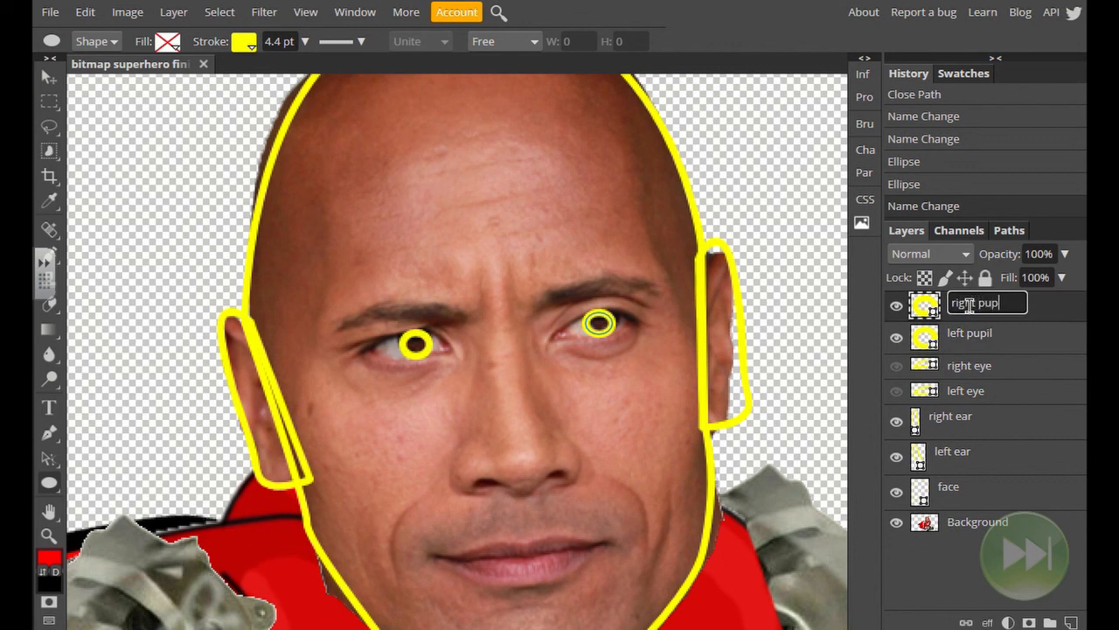
pyautogui.press('Return')
# Trace the nose with the Pen tool as an open curved line from the bridge, around the tip, to the underside.
pyautogui.click(49, 457)
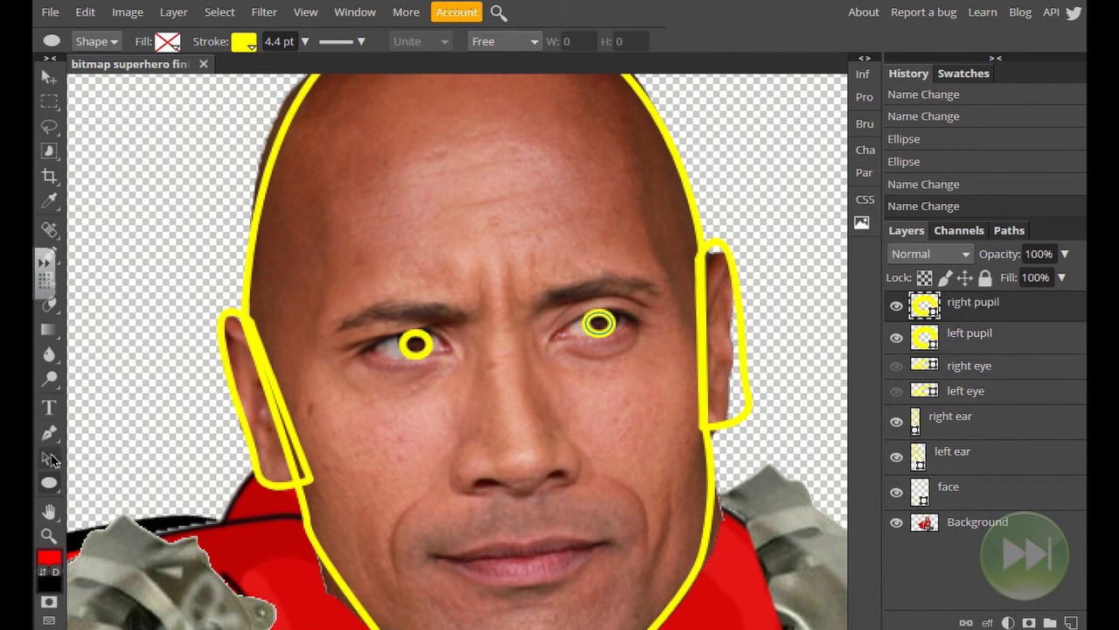
pyautogui.click(49, 432)
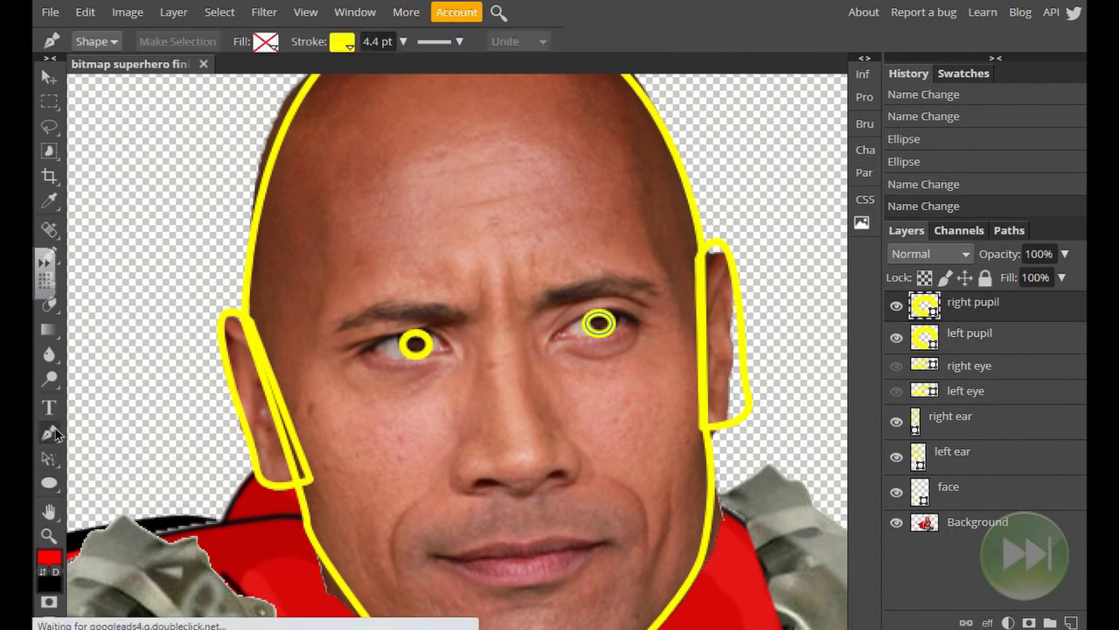
pyautogui.click(500, 326)
pyautogui.moveTo(538, 409); pyautogui.dragTo(543, 425)
pyautogui.click(559, 448)
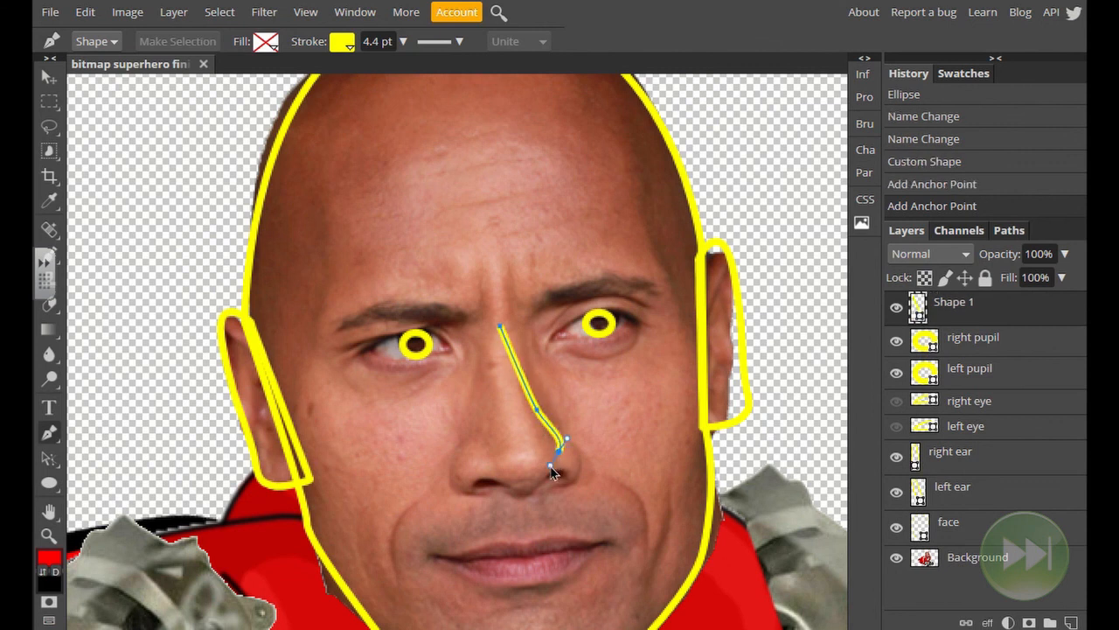
pyautogui.click(523, 474)
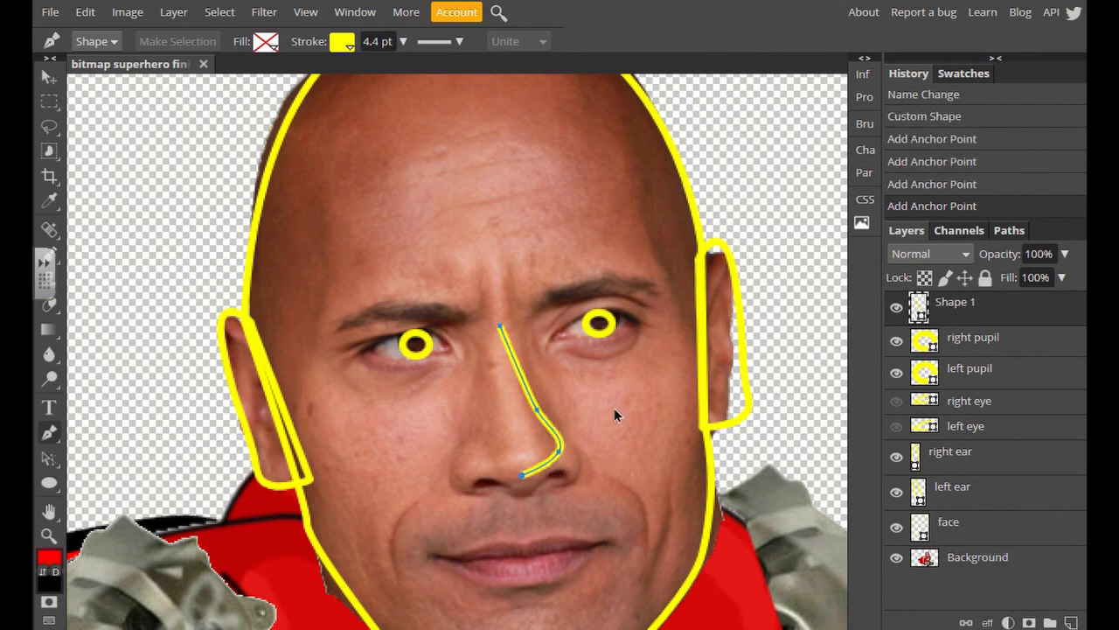
# Add a new layer and trace the lips on it with the Pen tool as a closed shape.
pyautogui.click(1072, 622)
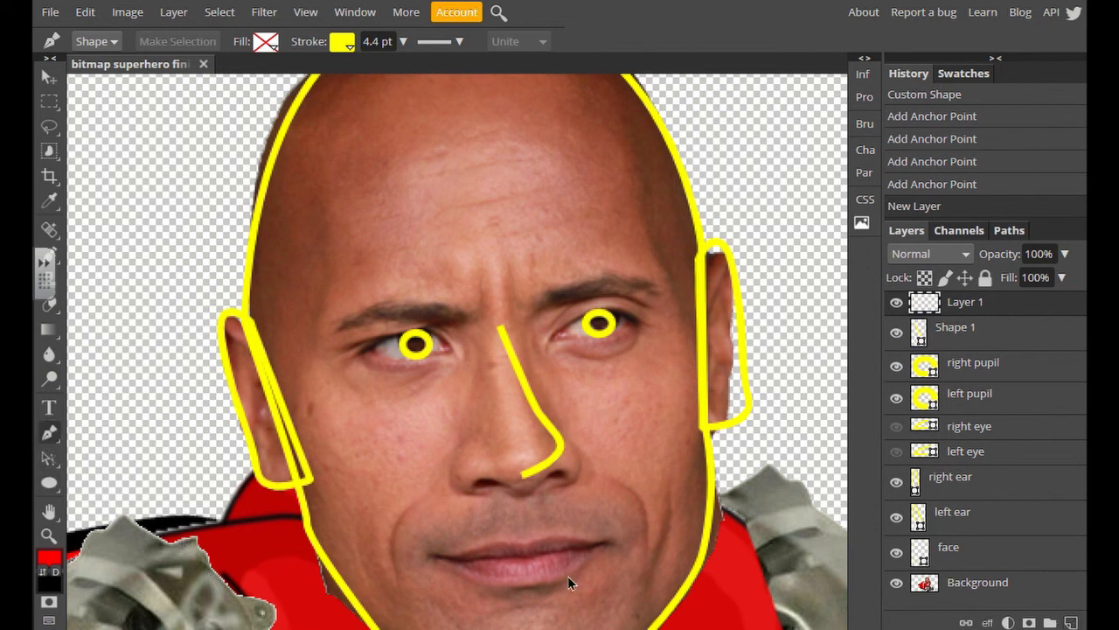
pyautogui.click(601, 544)
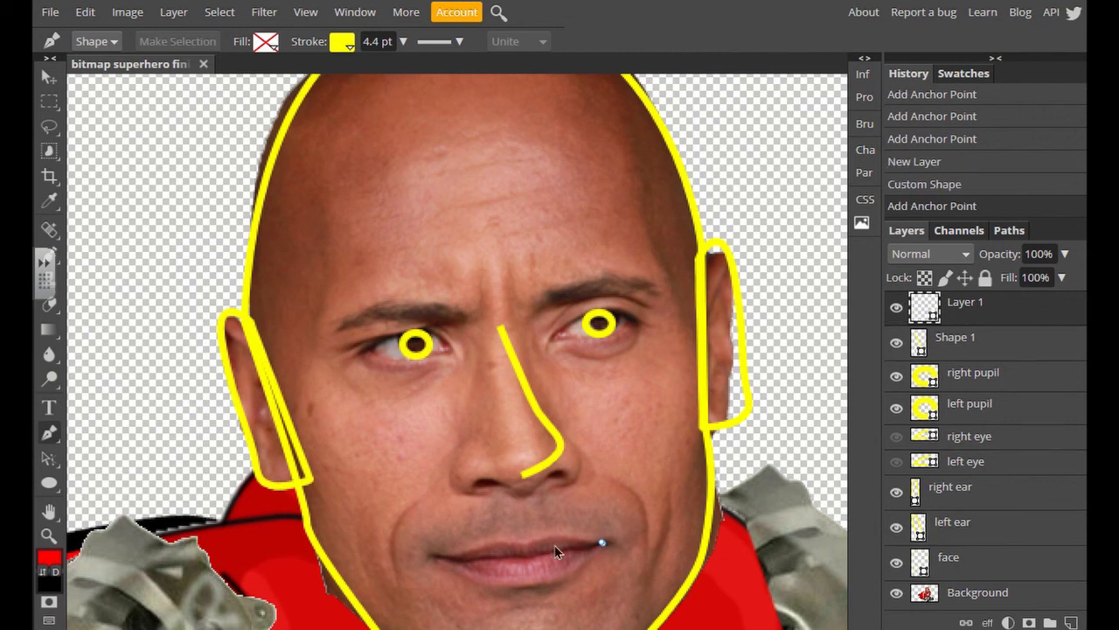
pyautogui.click(559, 531)
pyautogui.click(525, 543)
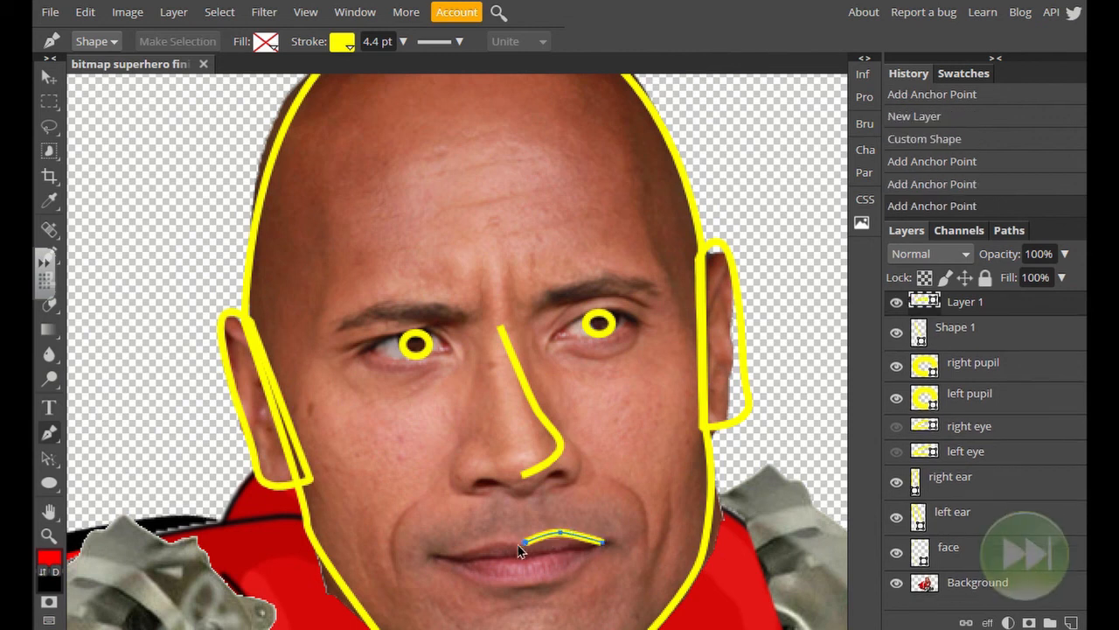
pyautogui.click(487, 537)
pyautogui.click(435, 556)
pyautogui.moveTo(531, 581); pyautogui.dragTo(573, 574)
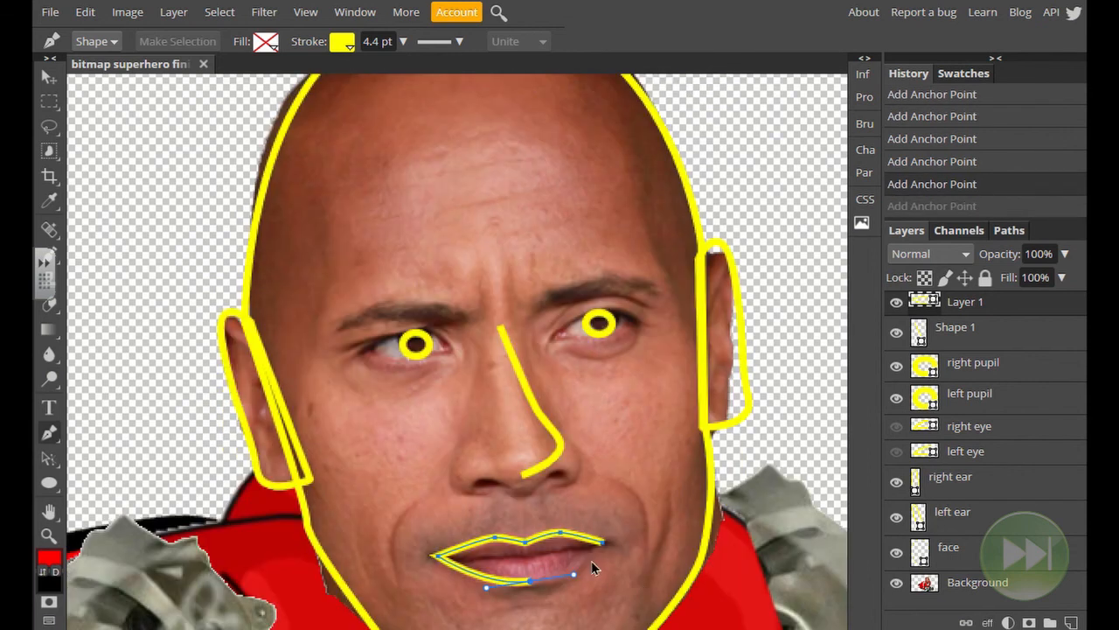
pyautogui.click(602, 545)
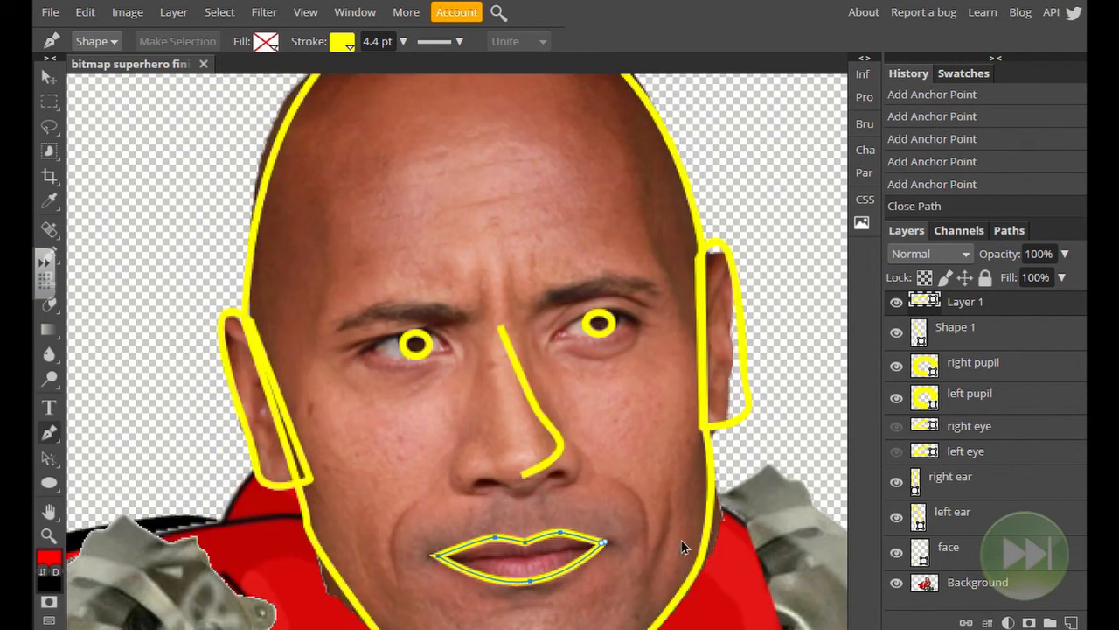
# Show the left eye and right eye layers again and rename the nose shape's layer to "nose".
pyautogui.click(897, 426)
pyautogui.click(896, 451)
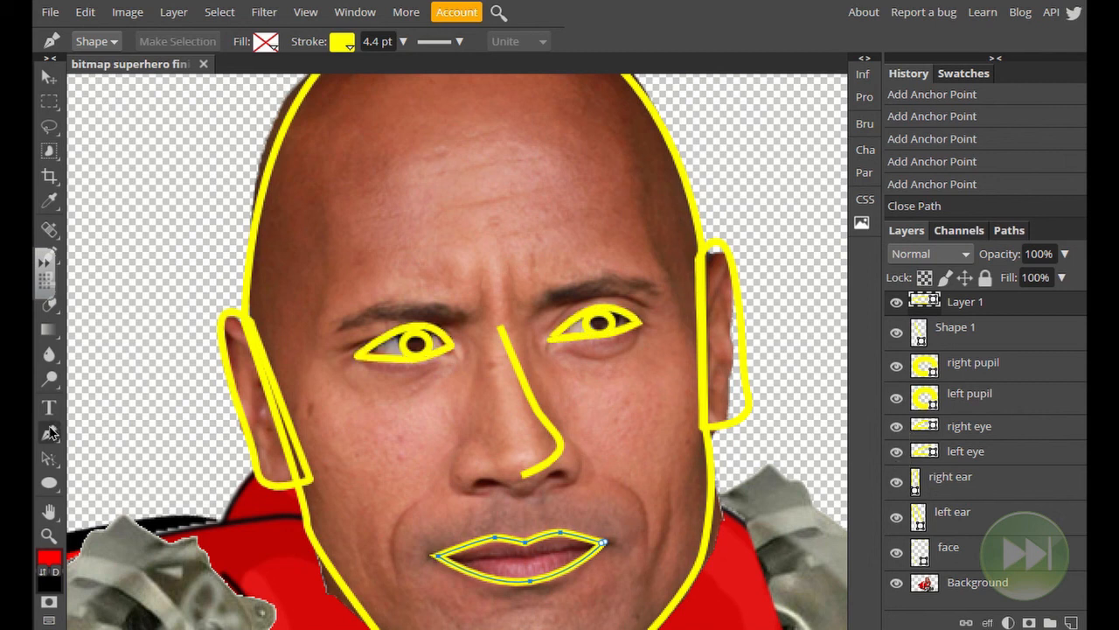
pyautogui.doubleClick(955, 327)
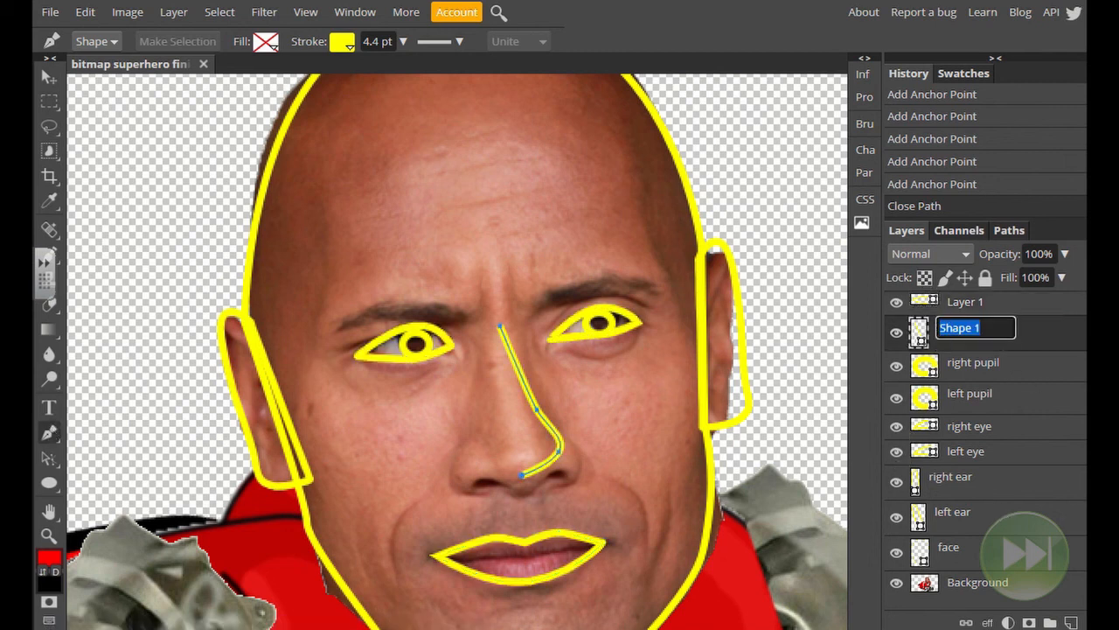
pyautogui.write('nose')
pyautogui.press('Return')
# Rename the mouth outline's layer to "lips".
pyautogui.click(966, 305)
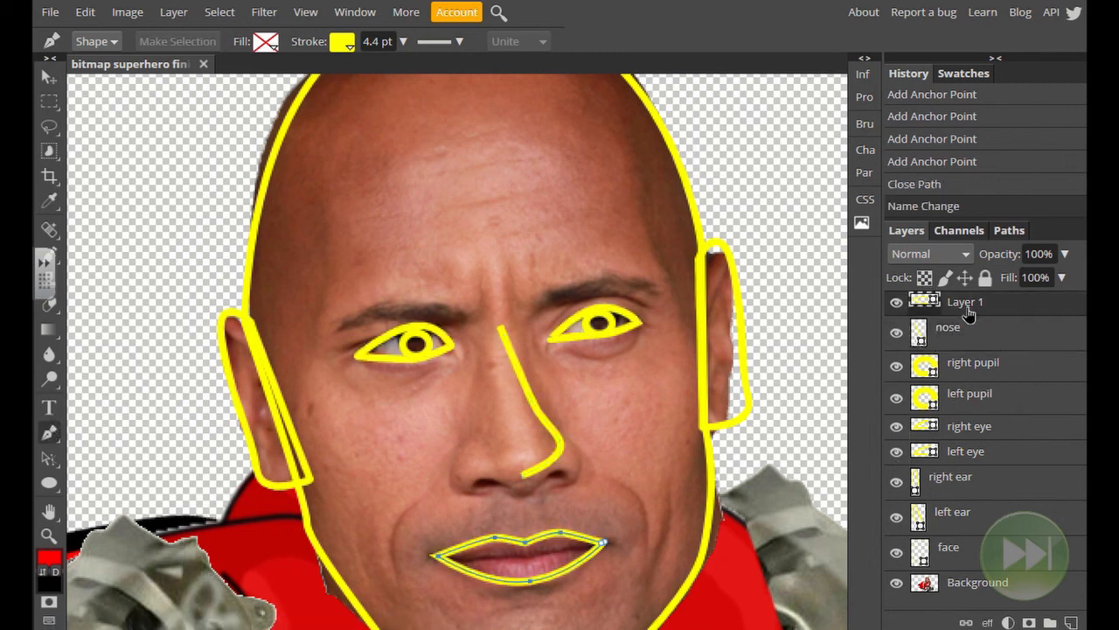
pyautogui.doubleClick(966, 304)
pyautogui.write('lips')
pyautogui.press('Return')
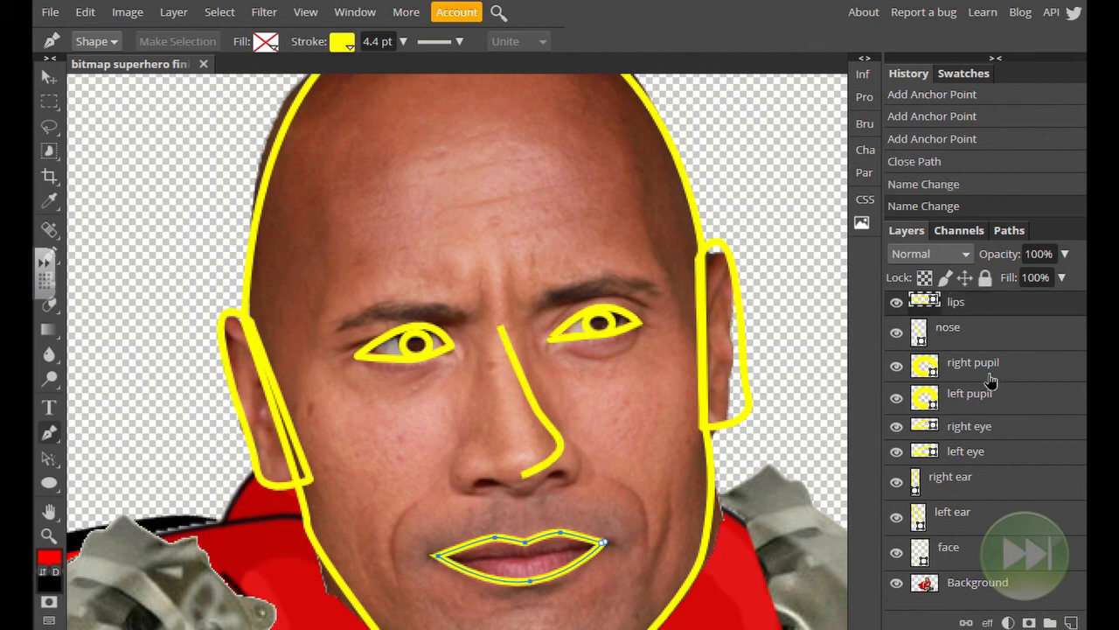
# Remove the stroke from the left pupil and right pupil shapes and fill both with solid black.
pyautogui.click(976, 409)
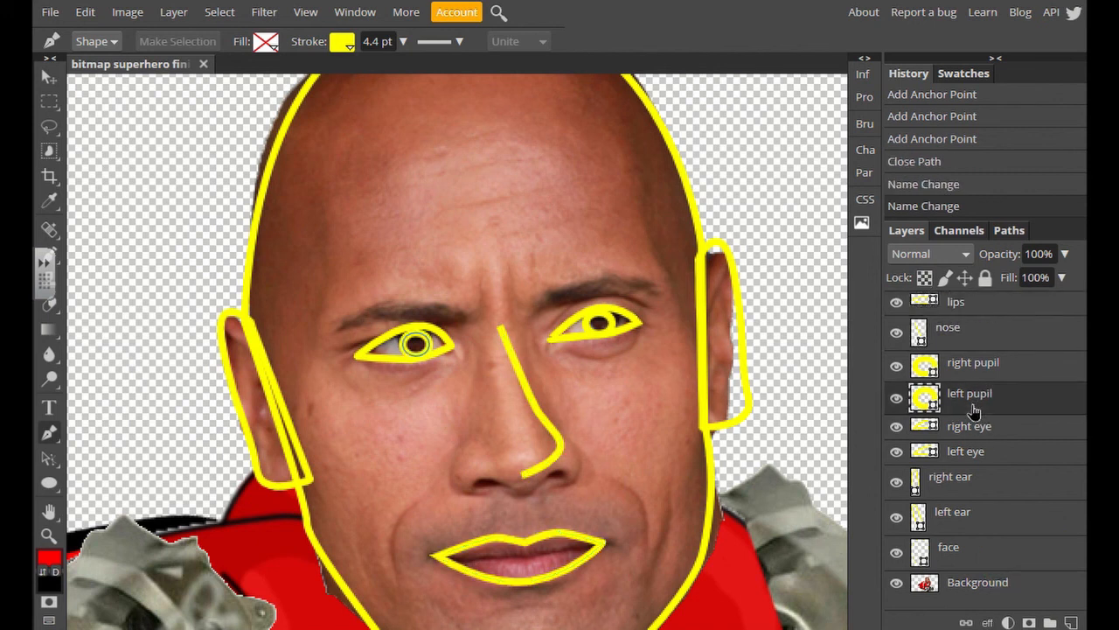
pyautogui.keyDown('shift'); pyautogui.click(998, 362); pyautogui.keyUp('shift')
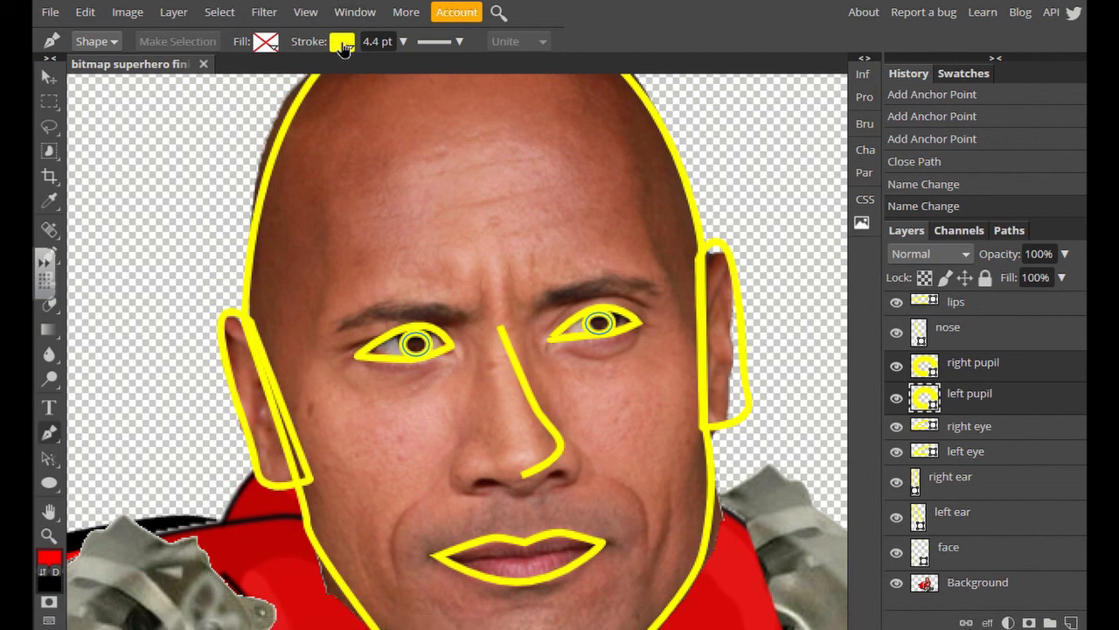
pyautogui.click(343, 45)
pyautogui.click(390, 75)
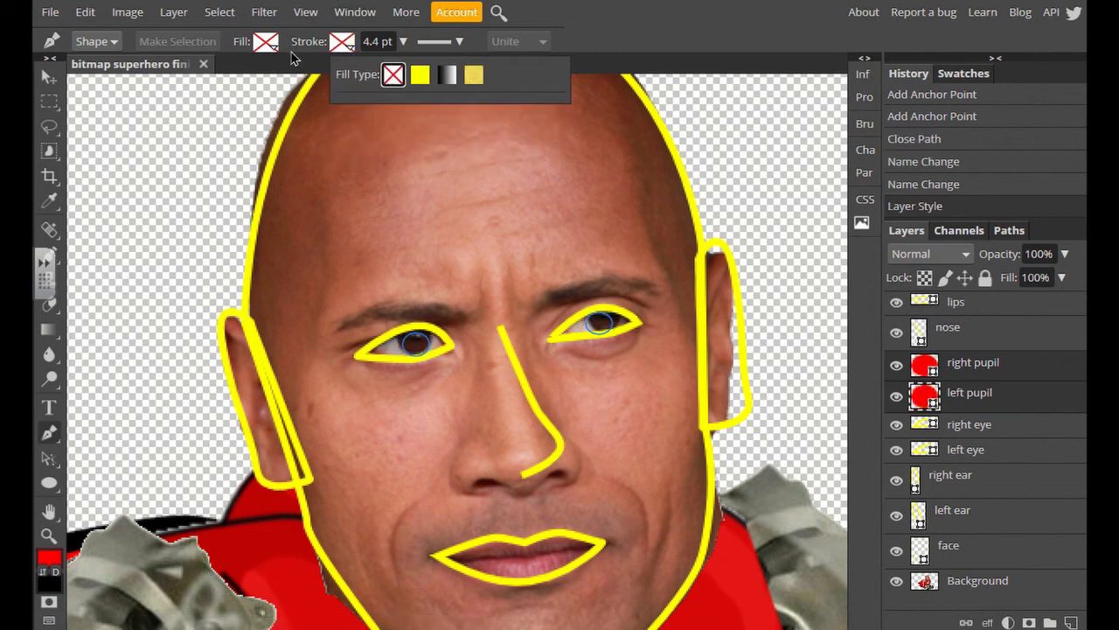
pyautogui.click(267, 42)
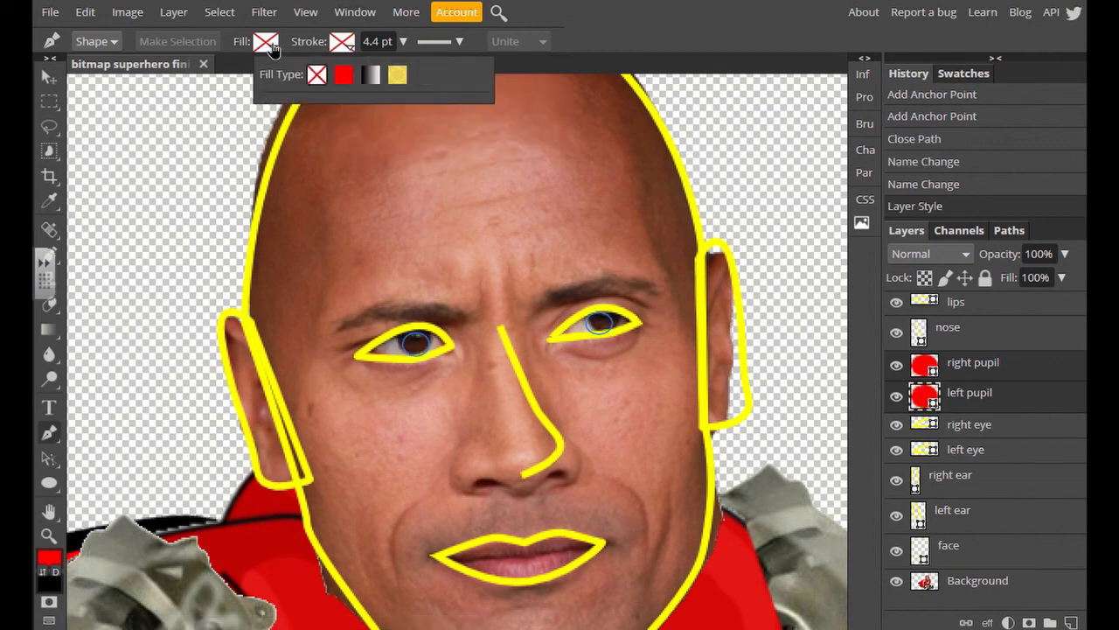
pyautogui.click(342, 77)
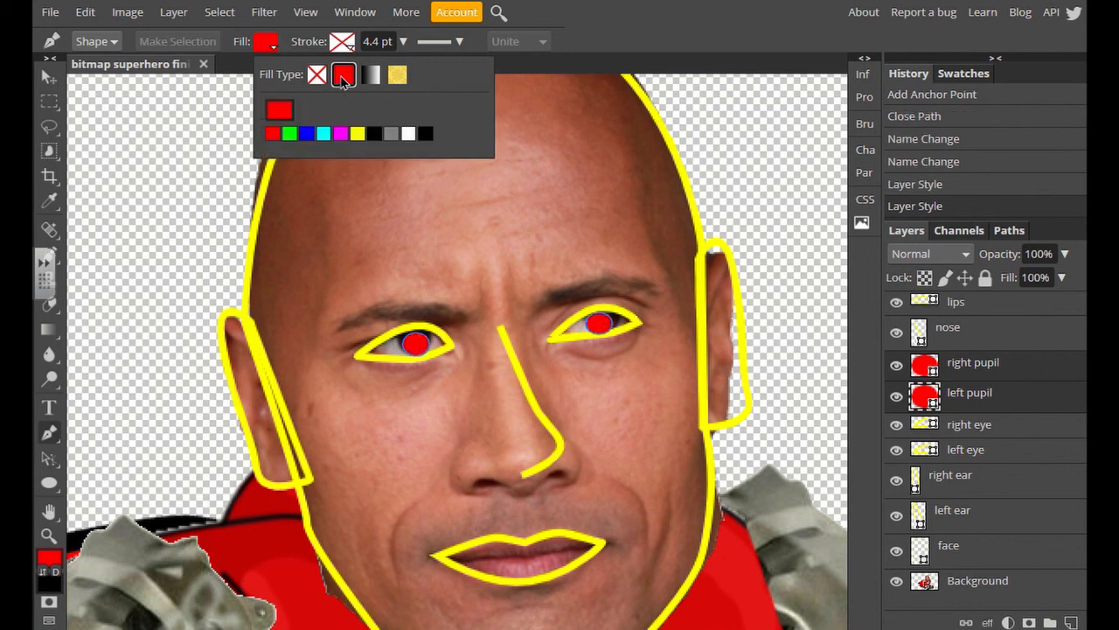
pyautogui.click(427, 135)
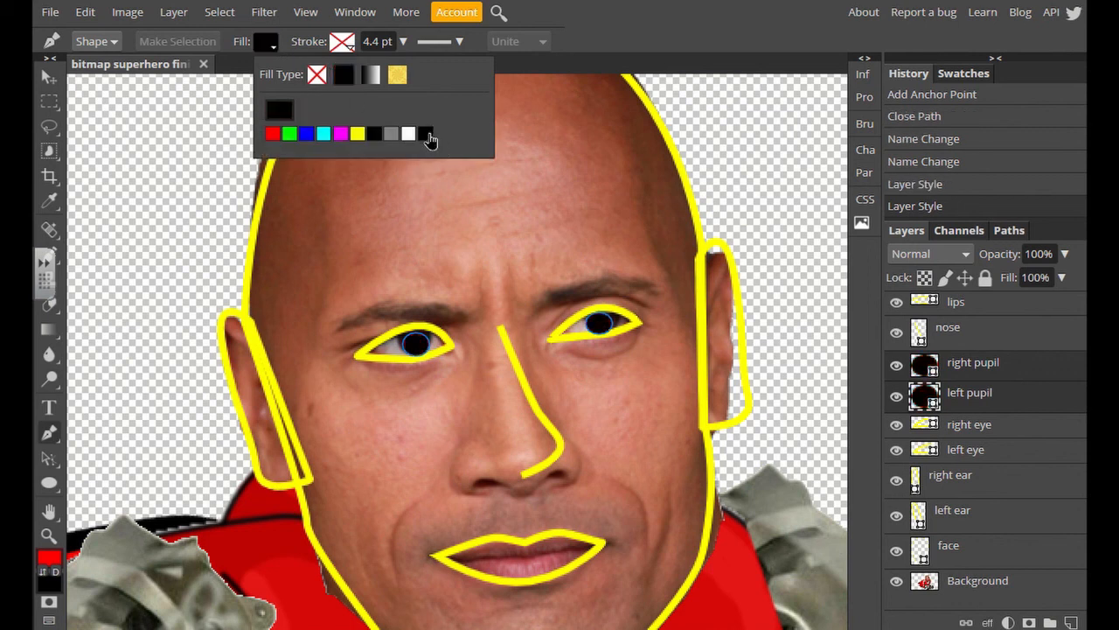
# Remove the stroke from the left eye and right eye shapes and fill both with solid white.
pyautogui.click(997, 433)
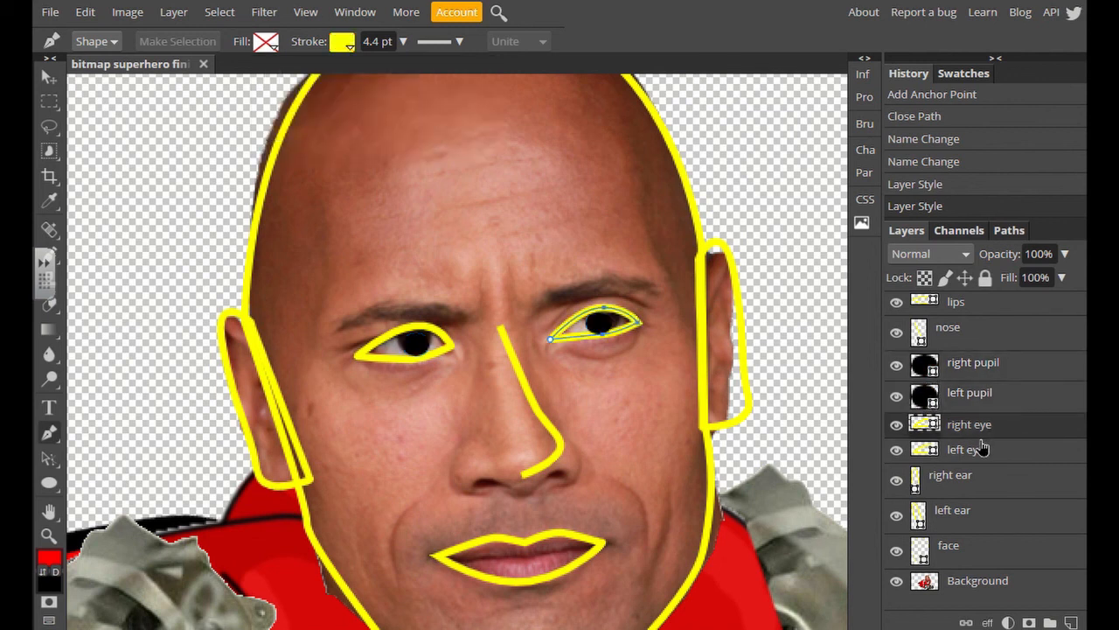
pyautogui.keyDown('shift'); pyautogui.click(962, 449); pyautogui.keyUp('shift')
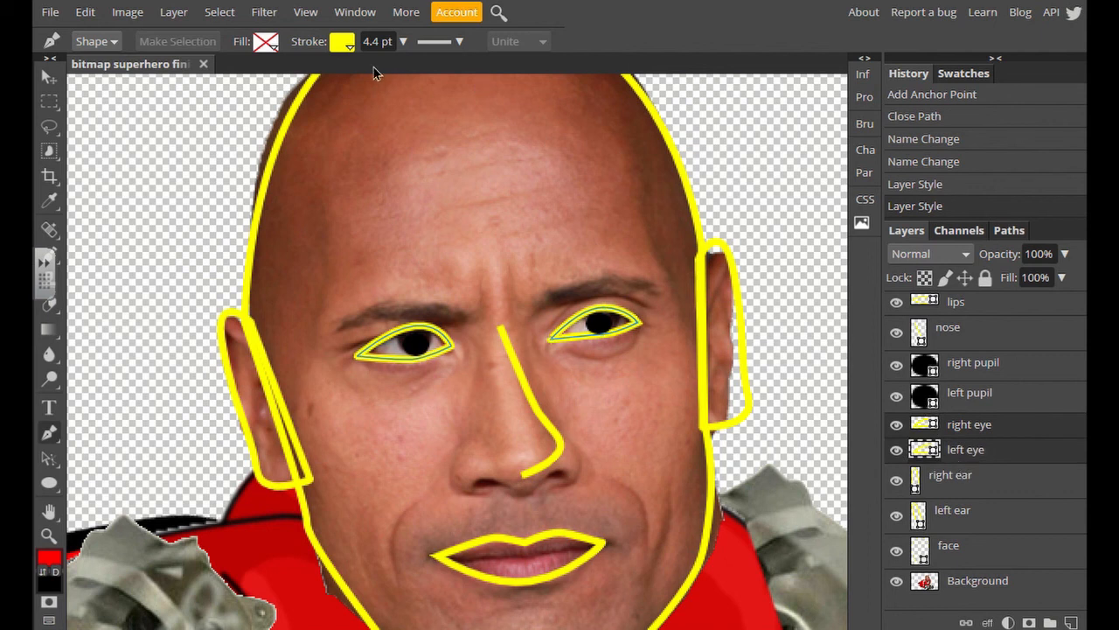
pyautogui.click(338, 44)
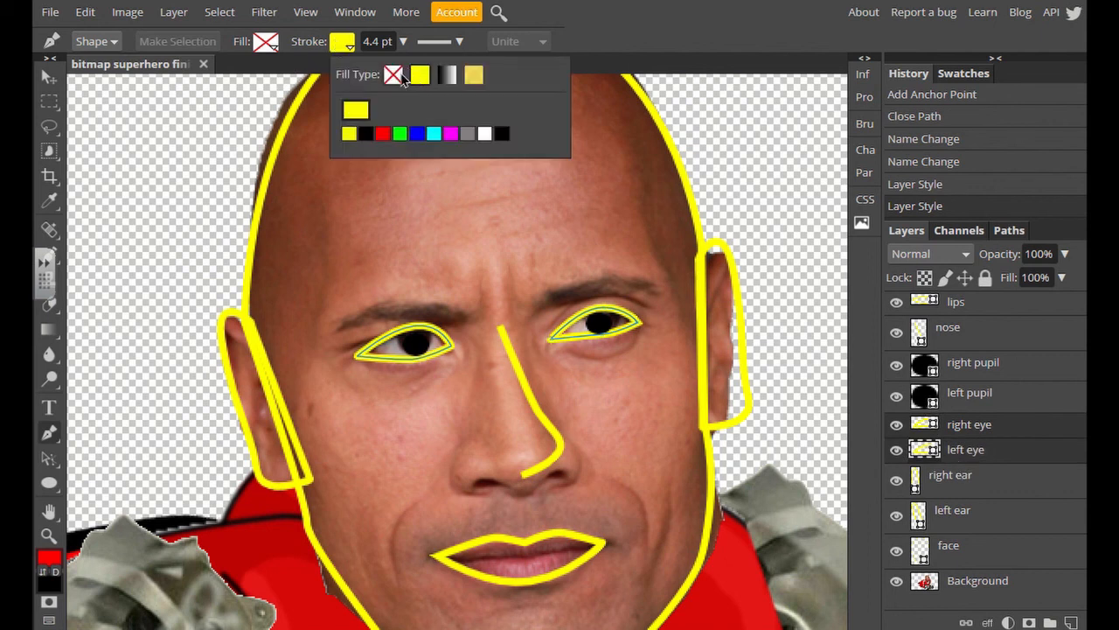
pyautogui.click(393, 75)
pyautogui.click(267, 42)
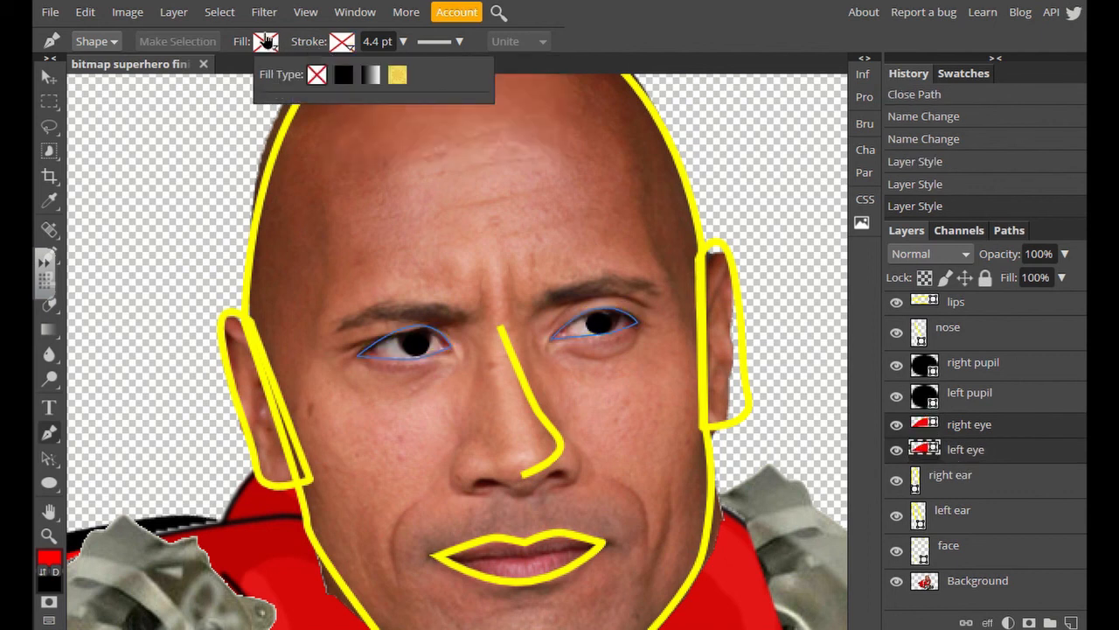
pyautogui.click(342, 75)
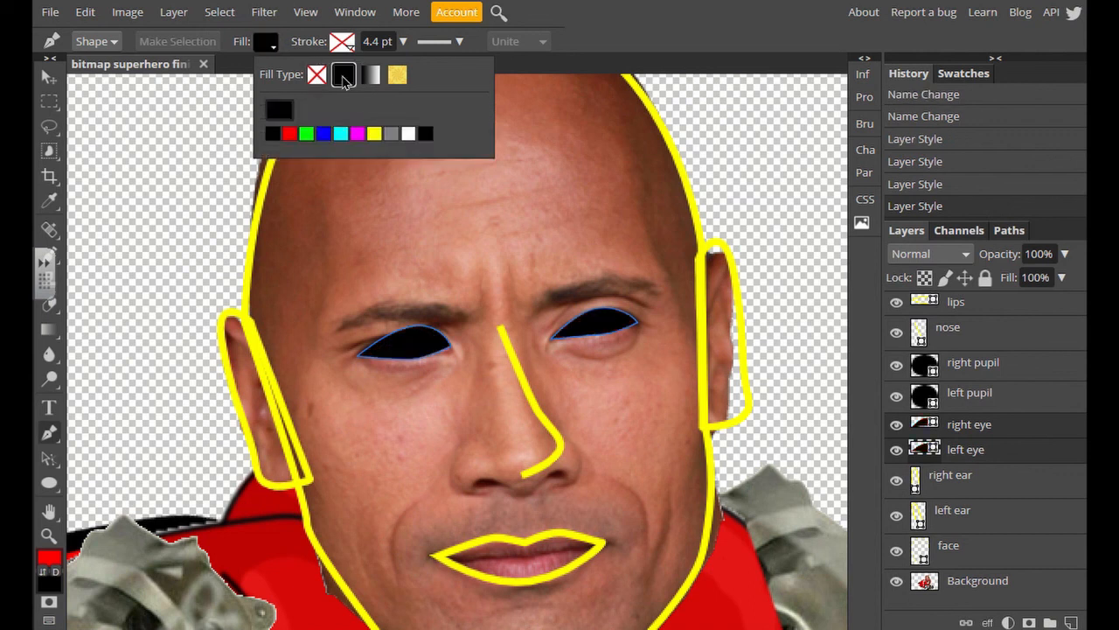
pyautogui.click(408, 134)
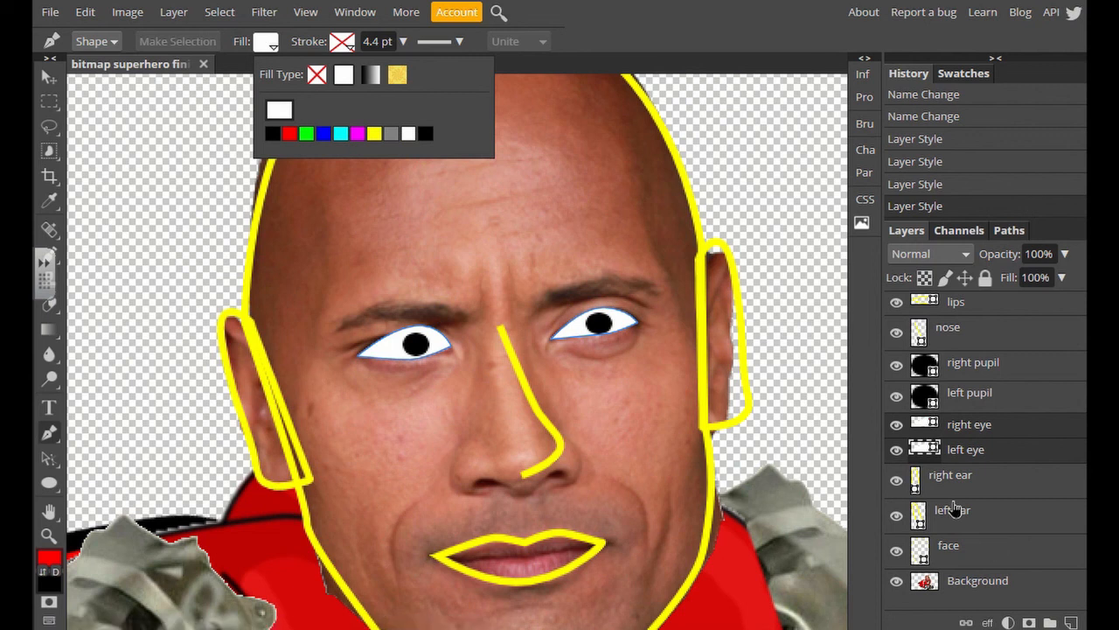
# Remove the stroke from both ear shapes and fill them with the light skin tone d07965 sampled from the cheek beneath the right eye.
pyautogui.click(944, 477)
pyautogui.click(945, 476)
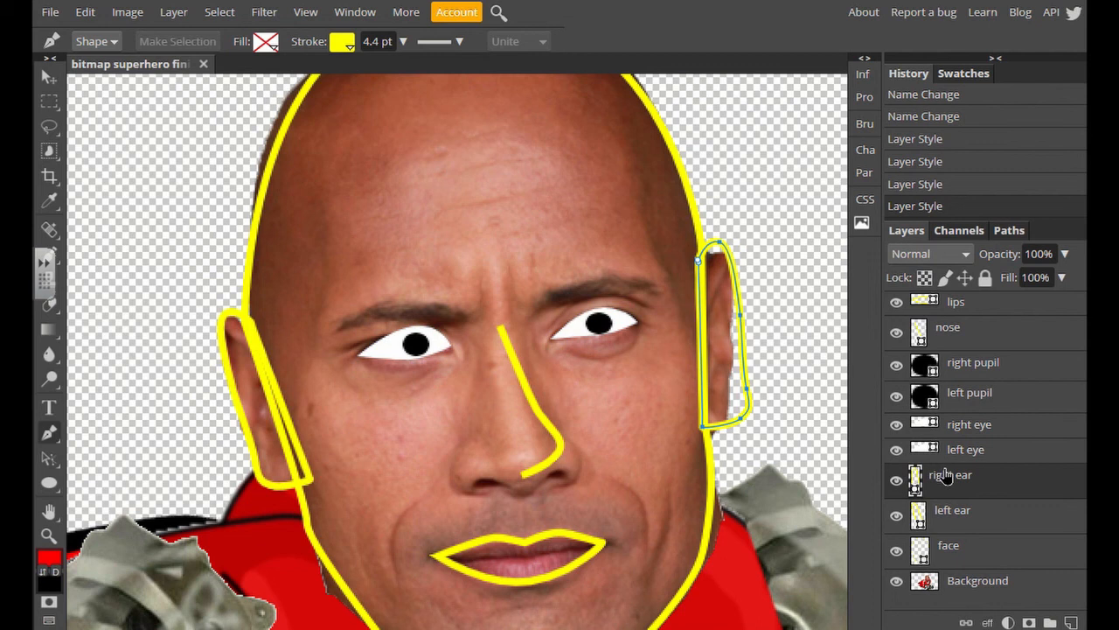
pyautogui.click(974, 524)
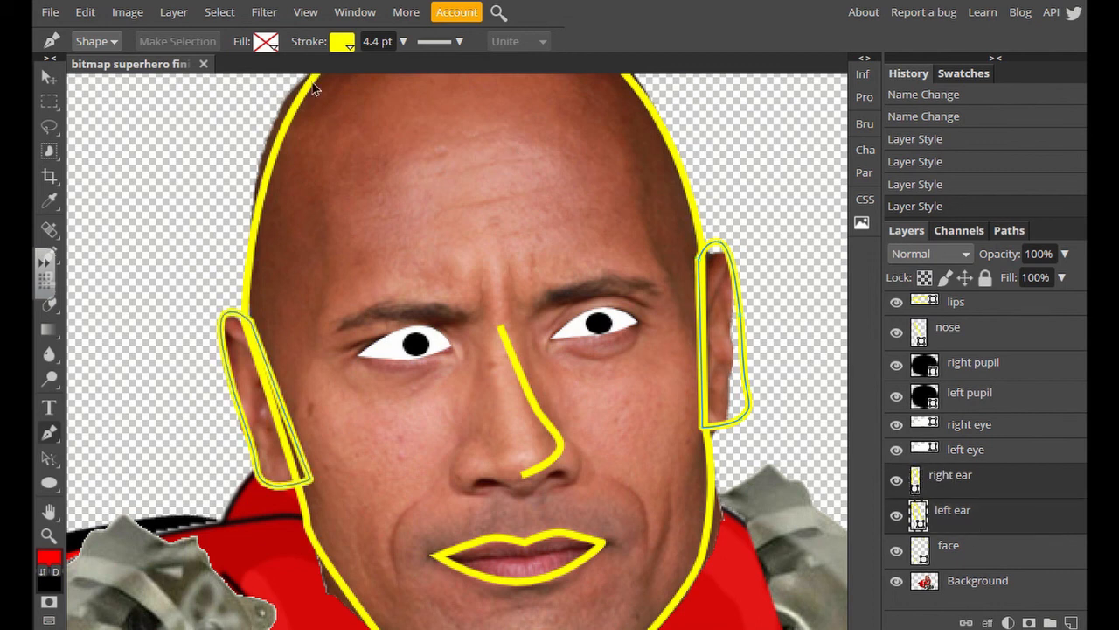
pyautogui.click(346, 44)
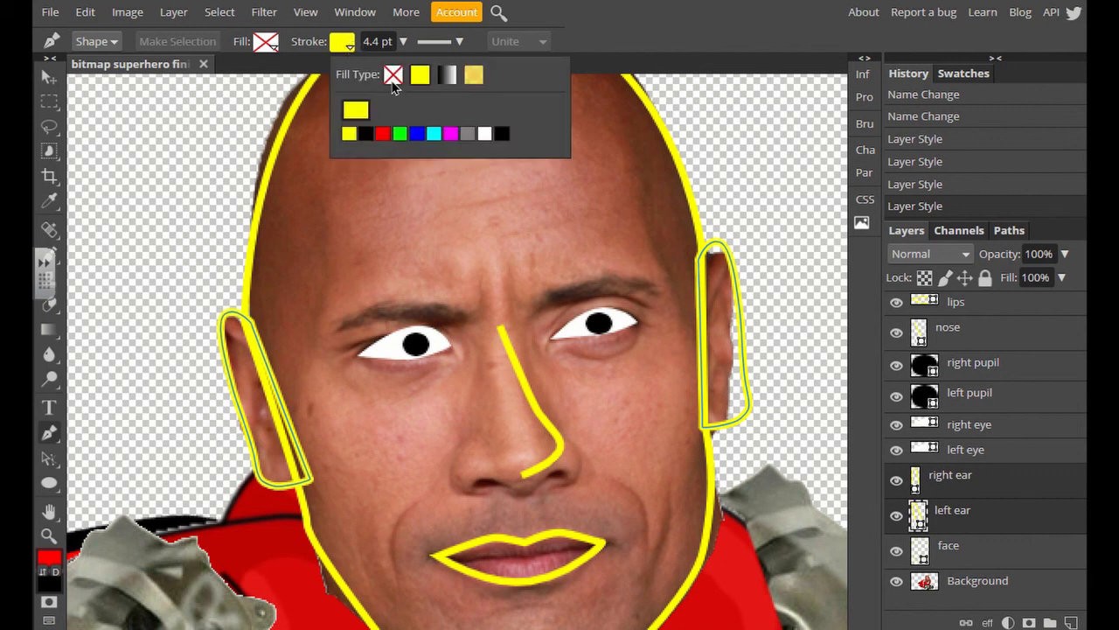
pyautogui.click(394, 77)
pyautogui.click(267, 43)
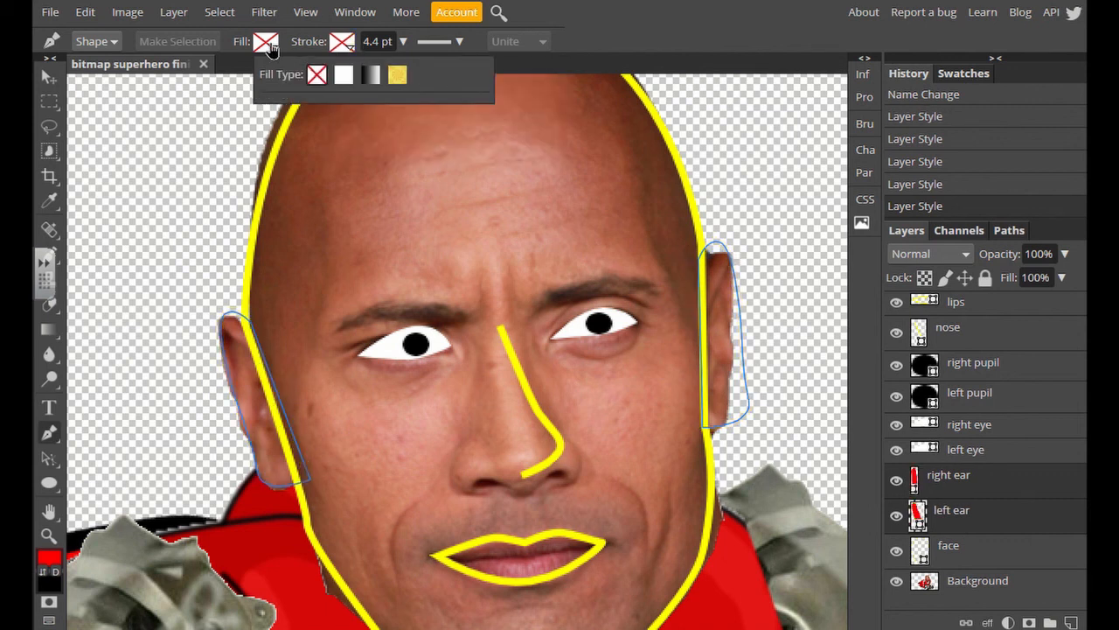
pyautogui.click(342, 75)
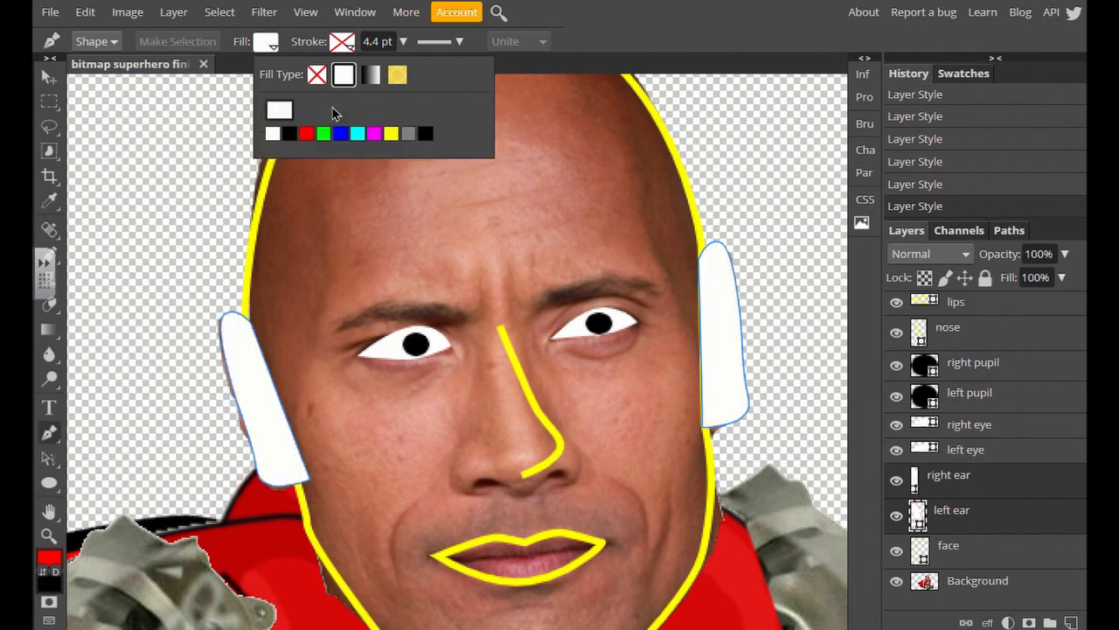
pyautogui.click(279, 109)
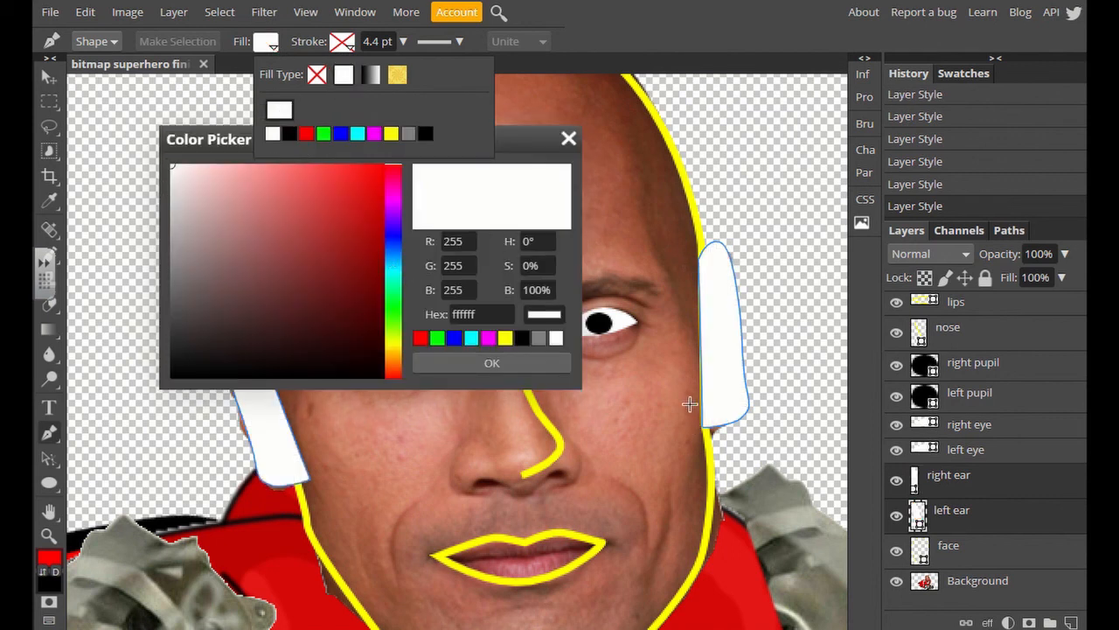
pyautogui.click(678, 300)
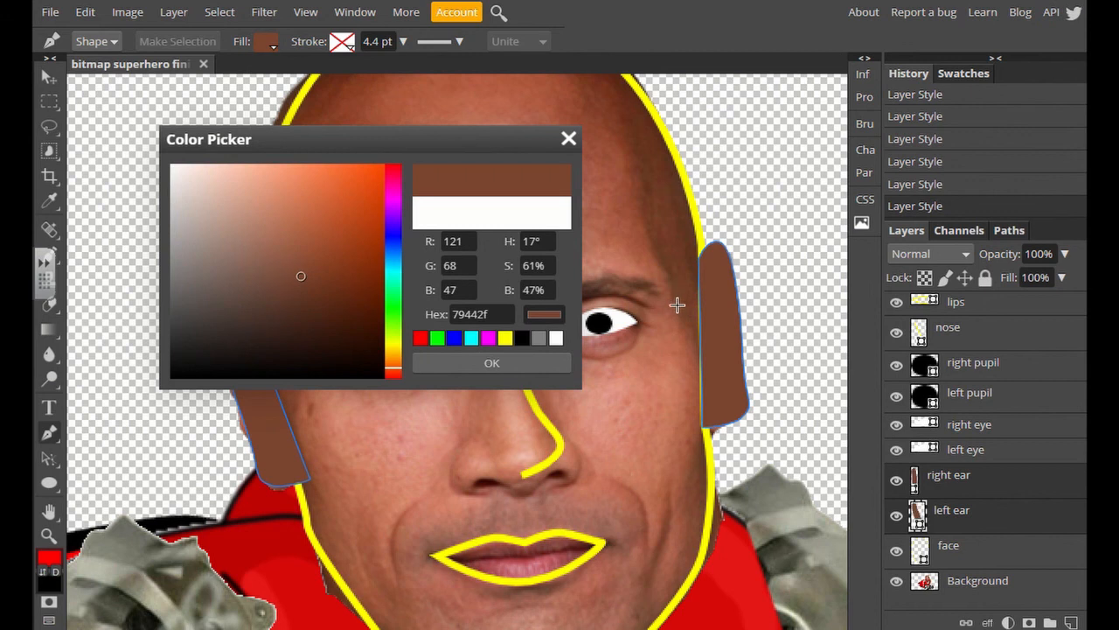
pyautogui.click(655, 389)
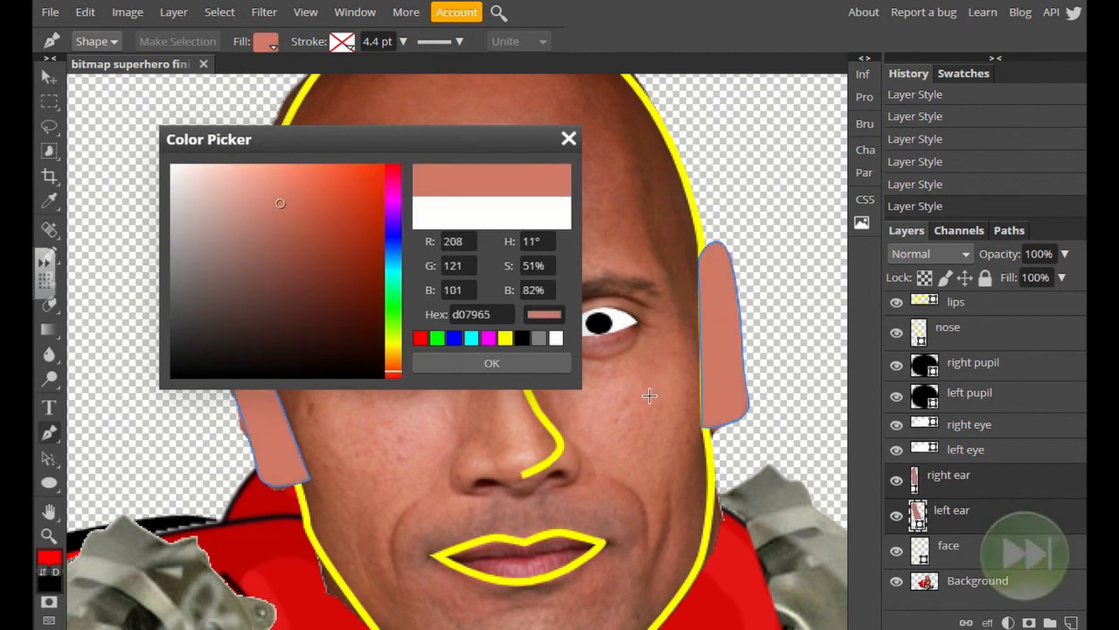
pyautogui.click(469, 374)
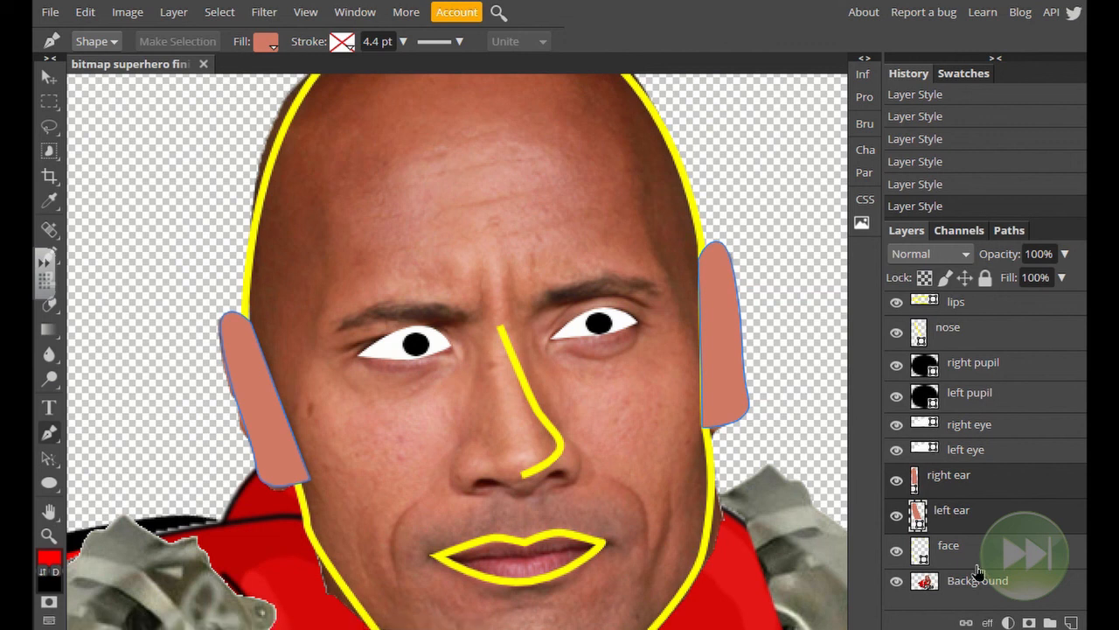
# Move the lips shape up and to the right, off the photo's mouth, so the lip colour underneath is exposed.
pyautogui.click(974, 307)
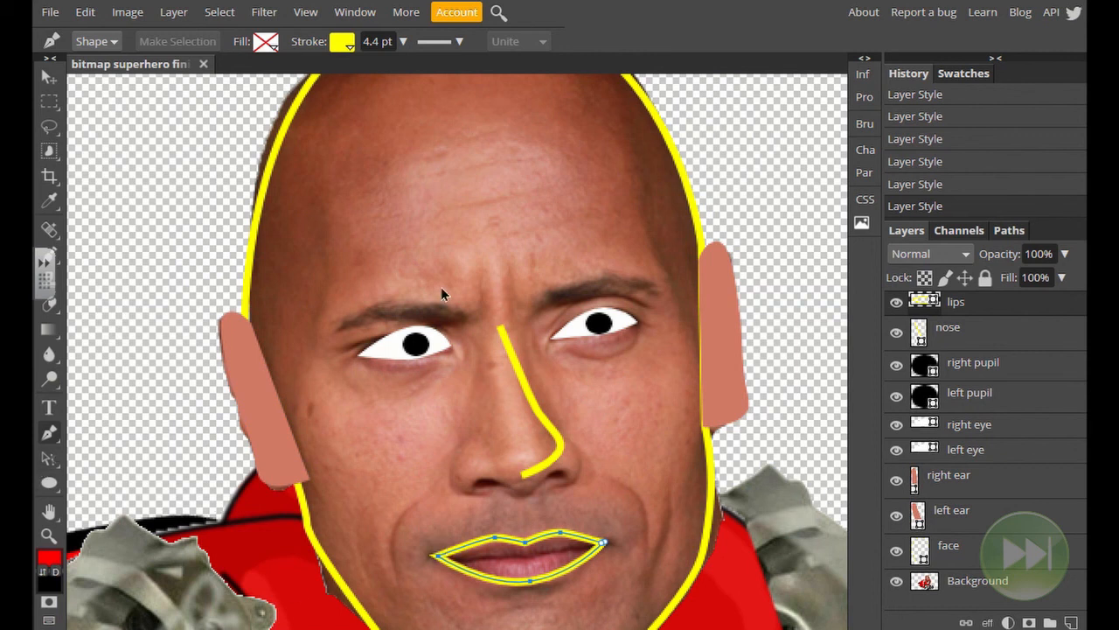
pyautogui.click(48, 84)
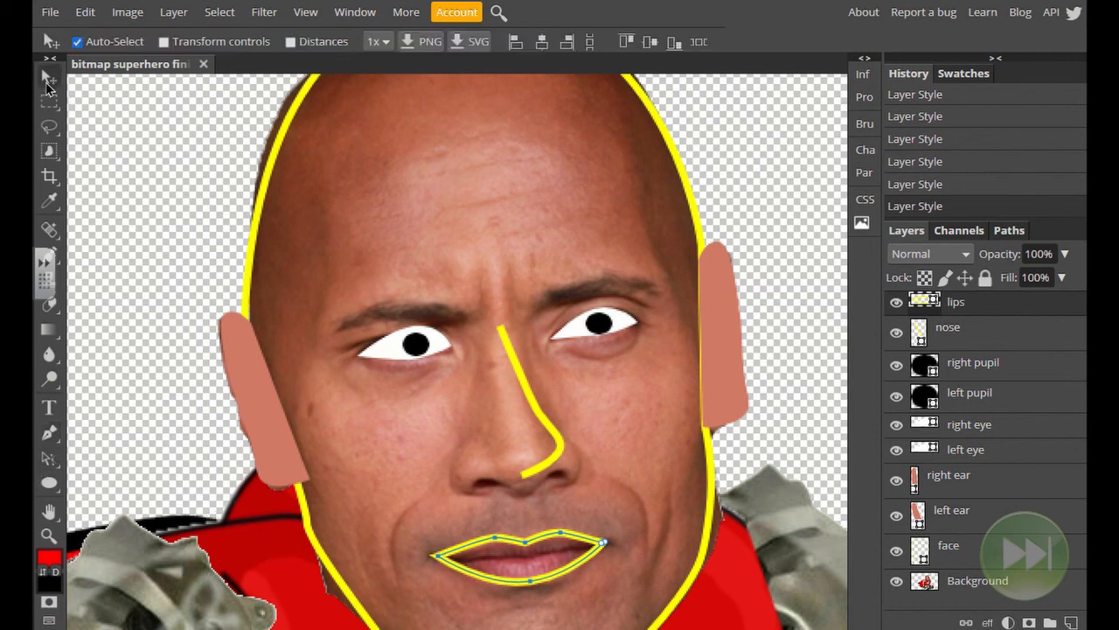
pyautogui.click(457, 551)
pyautogui.hotkey('ctrl', 'z')
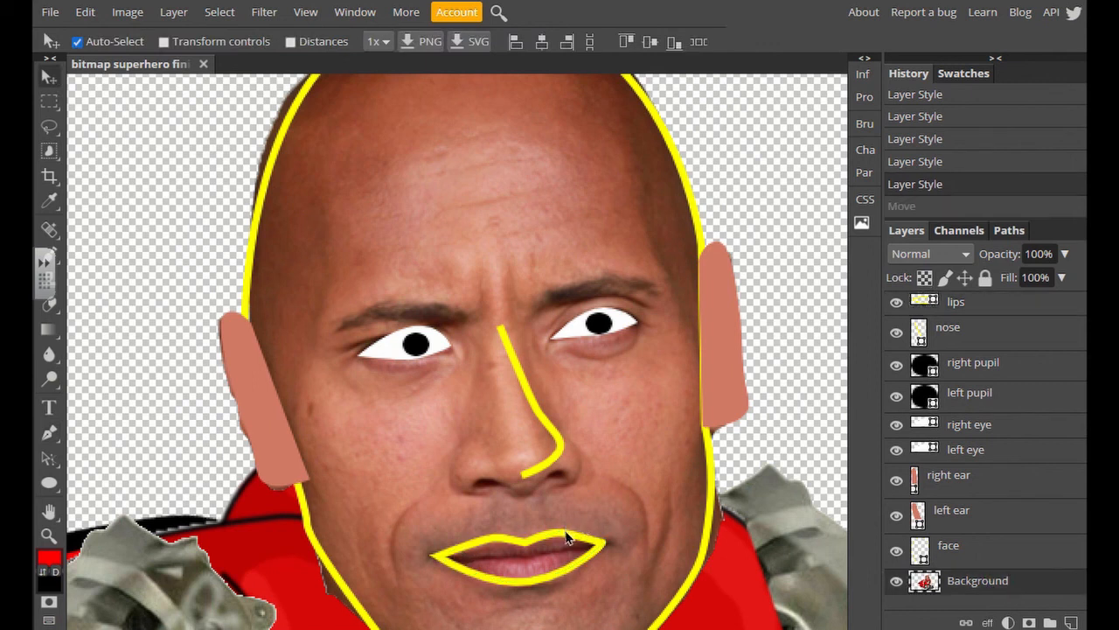
pyautogui.click(566, 538)
pyautogui.moveTo(566, 538); pyautogui.dragTo(684, 484)
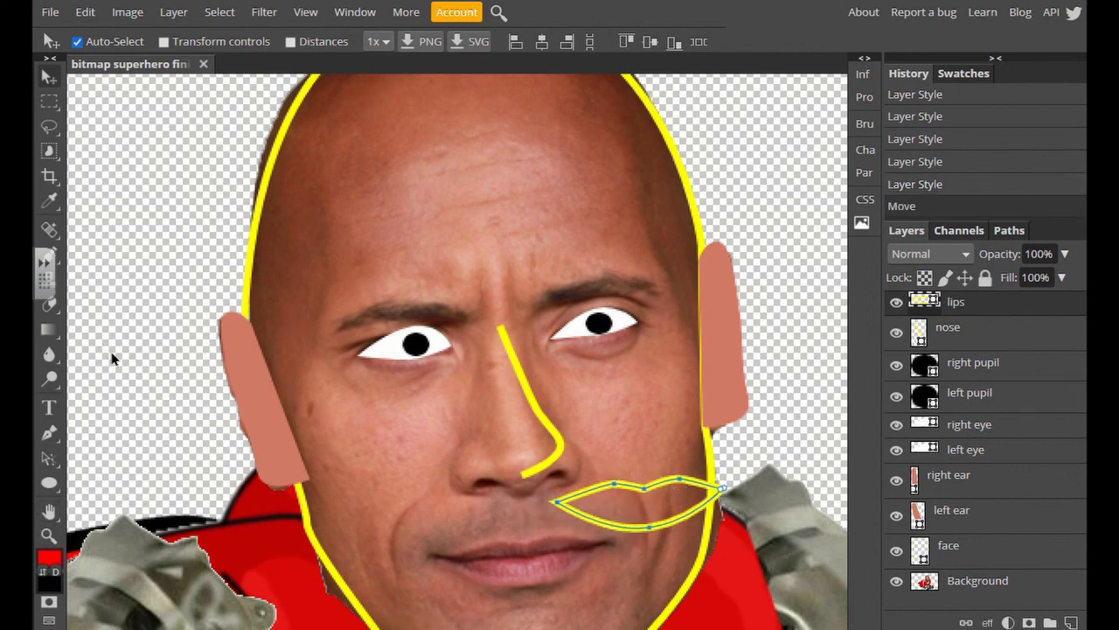
# Remove the stroke from the lips shape and fill it with the dark lip colour 763937 sampled from the photo's upper lip.
pyautogui.click(47, 435)
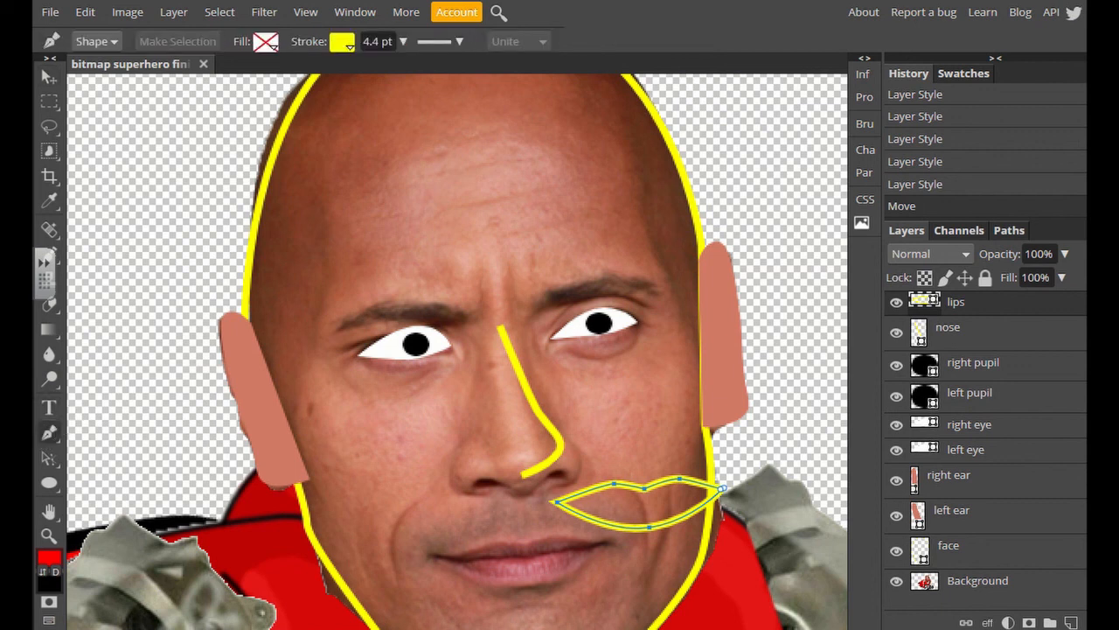
pyautogui.click(341, 46)
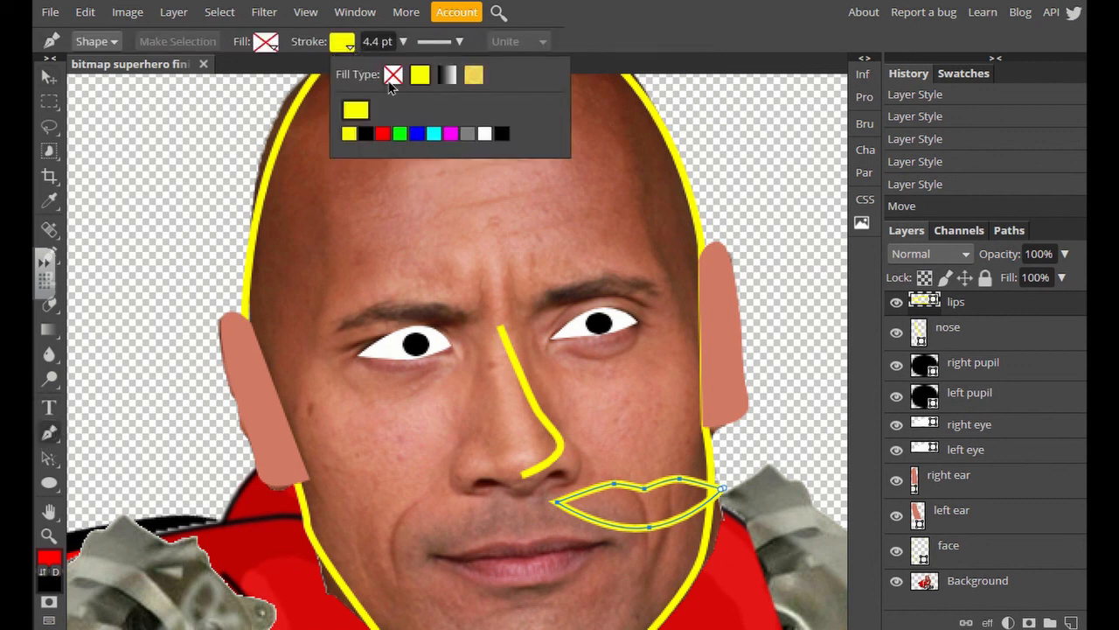
pyautogui.click(394, 75)
pyautogui.click(265, 42)
pyautogui.click(265, 42)
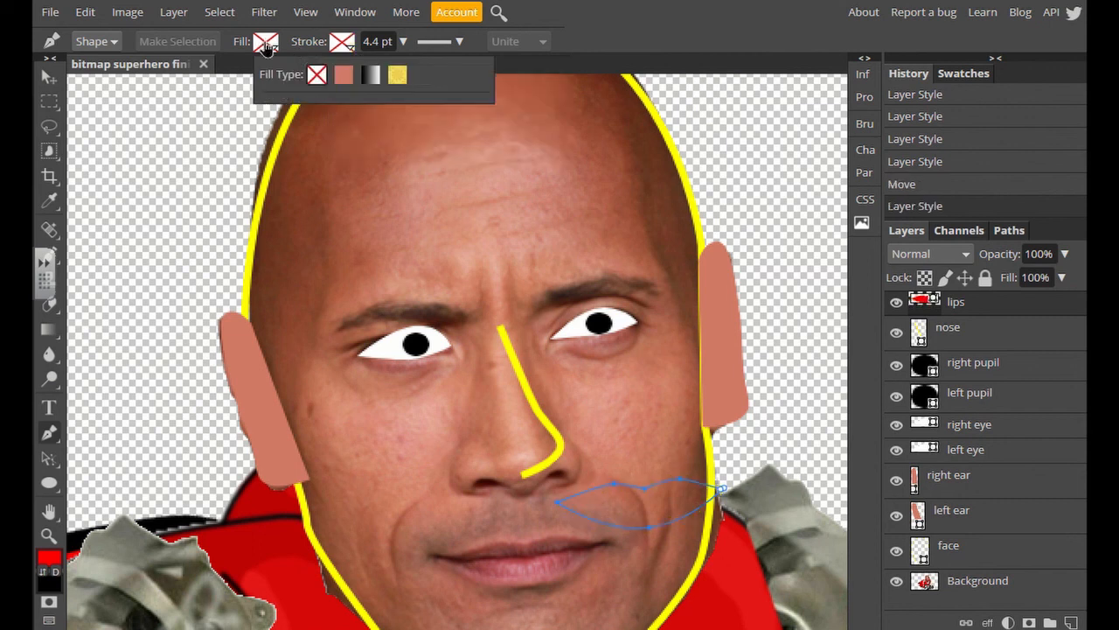
pyautogui.click(343, 76)
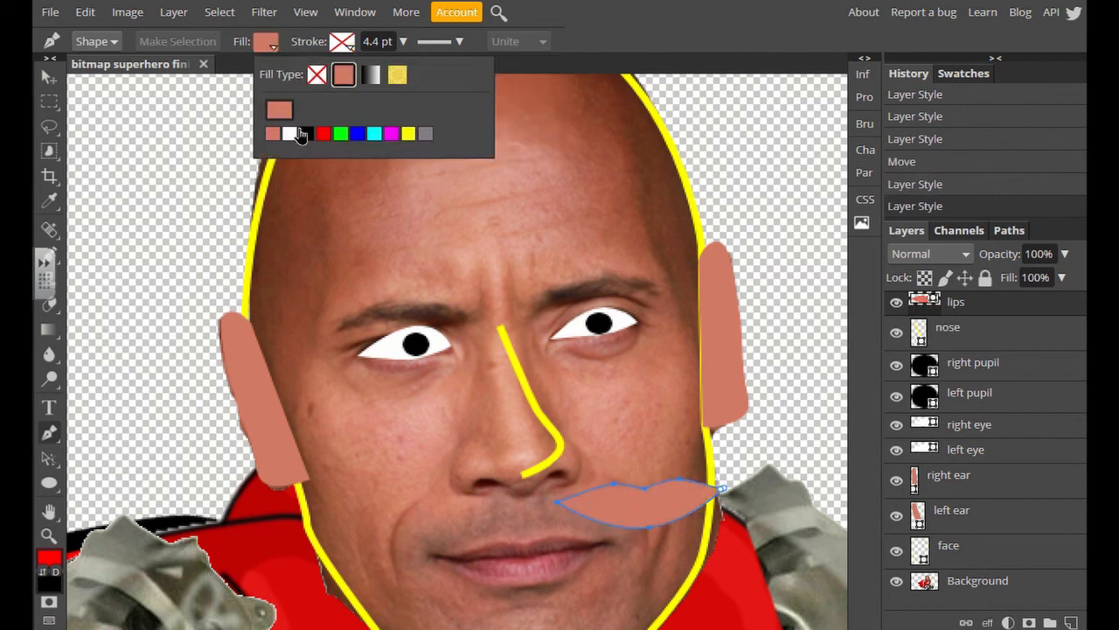
pyautogui.click(277, 116)
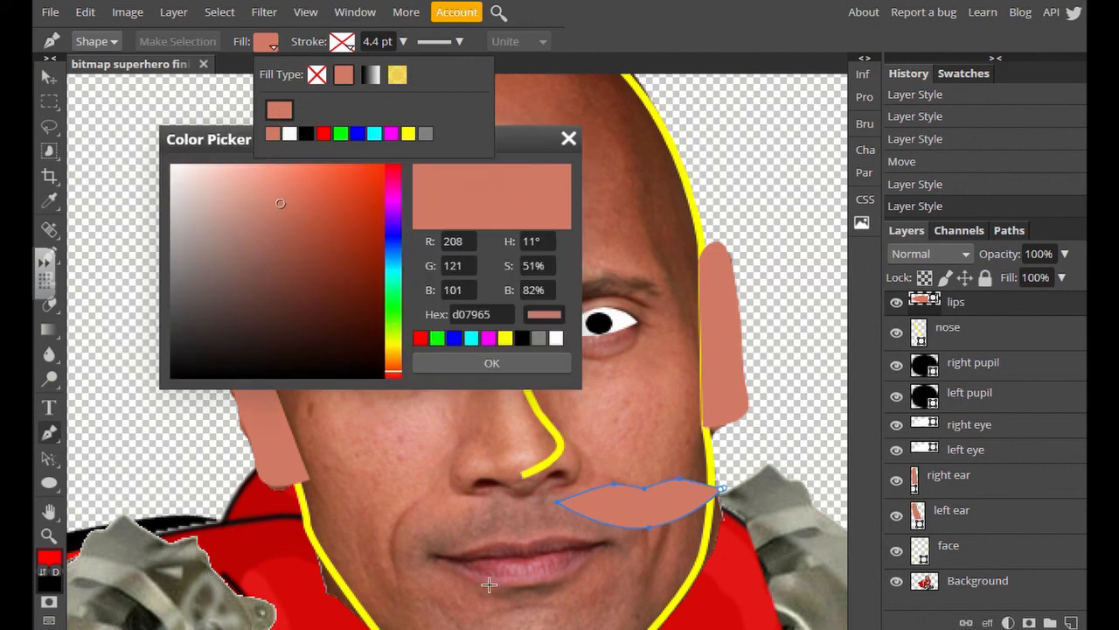
pyautogui.click(511, 549)
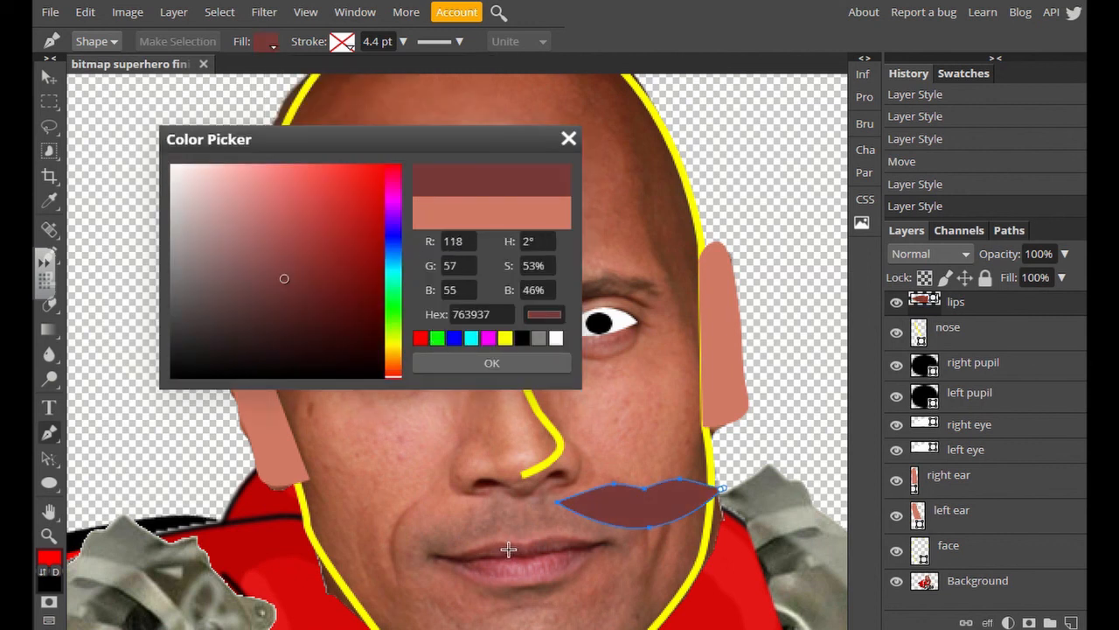
pyautogui.click(525, 367)
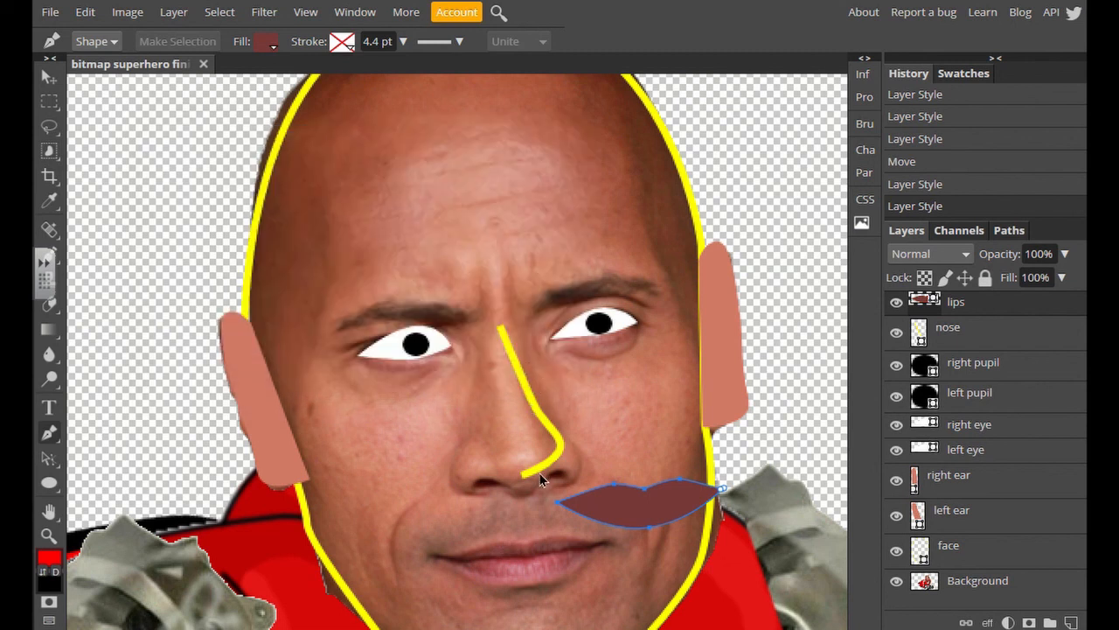
# Move the filled lips shape back over the photo's mouth.
pyautogui.moveTo(584, 496); pyautogui.dragTo(531, 531)
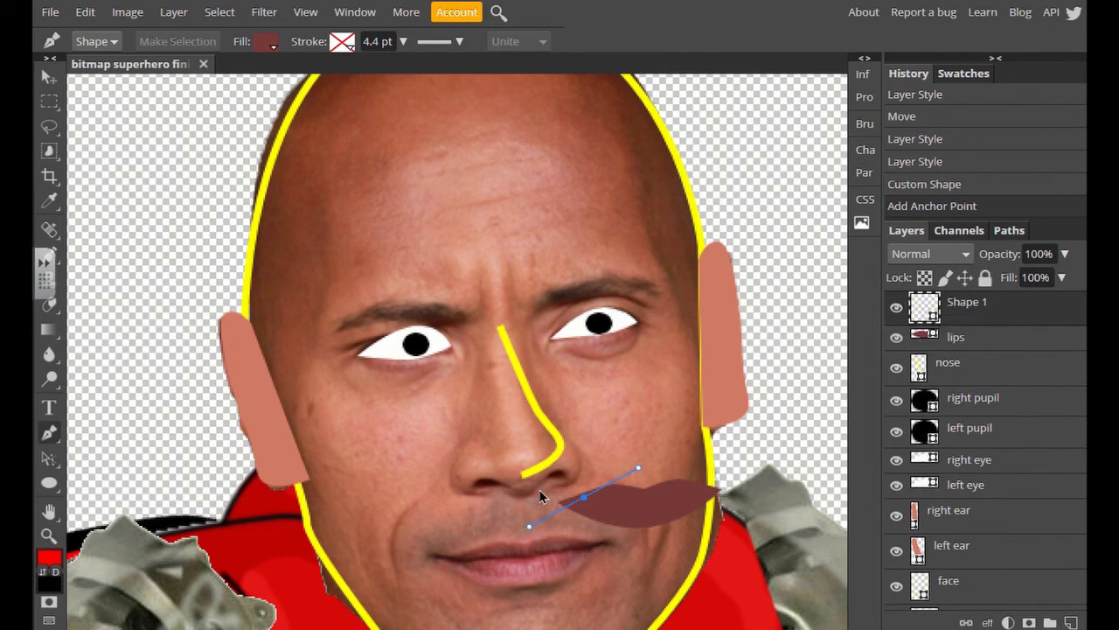
pyautogui.hotkey('ctrl', 'z')
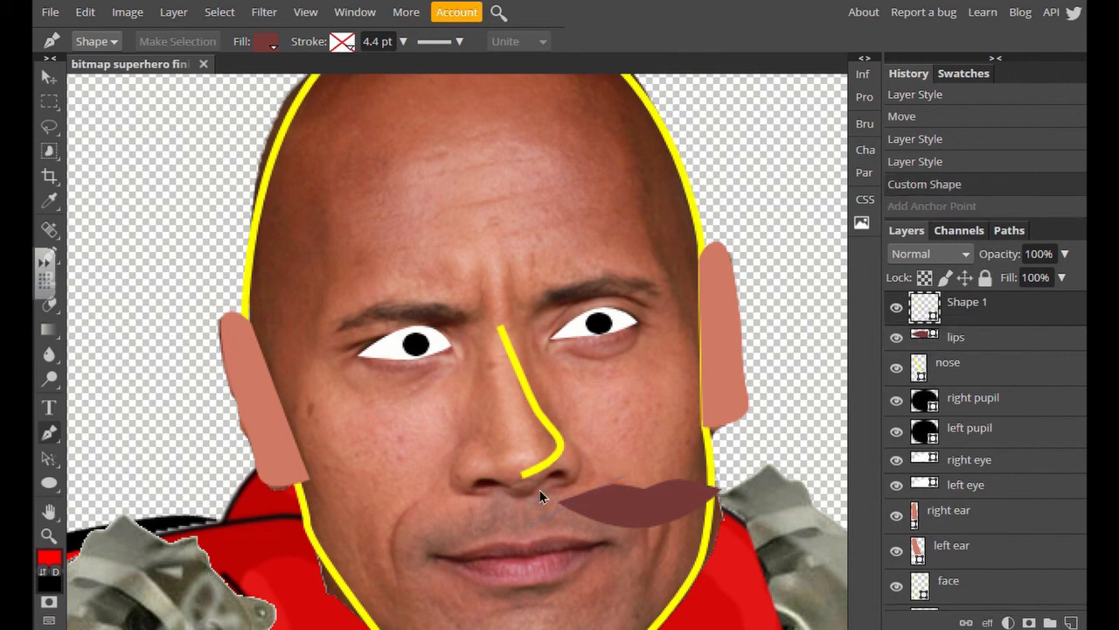
pyautogui.click(47, 81)
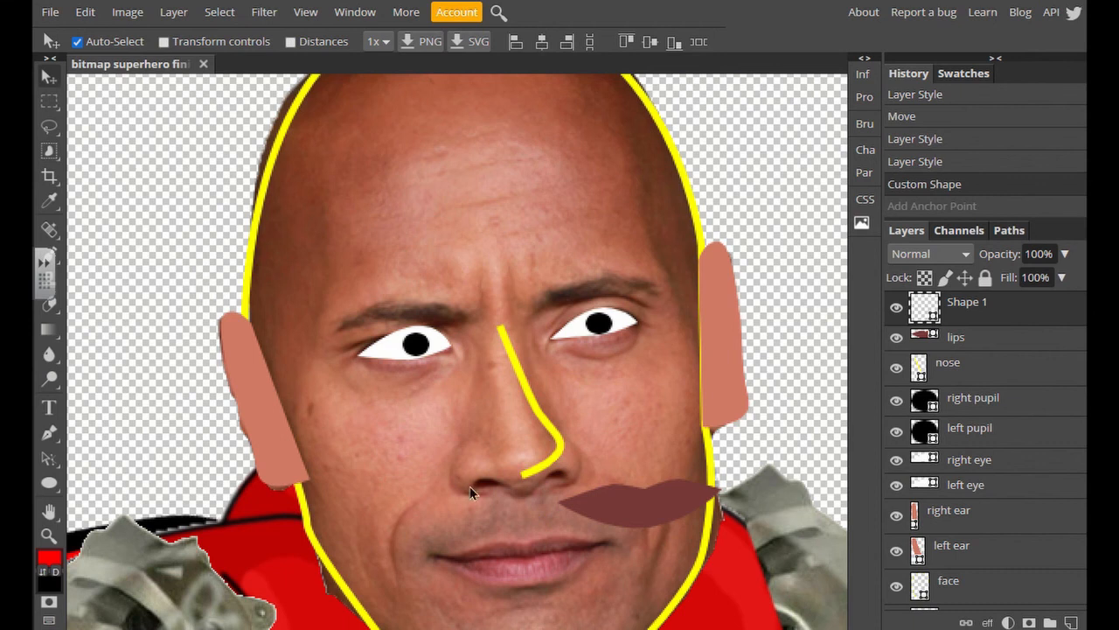
pyautogui.click(641, 512)
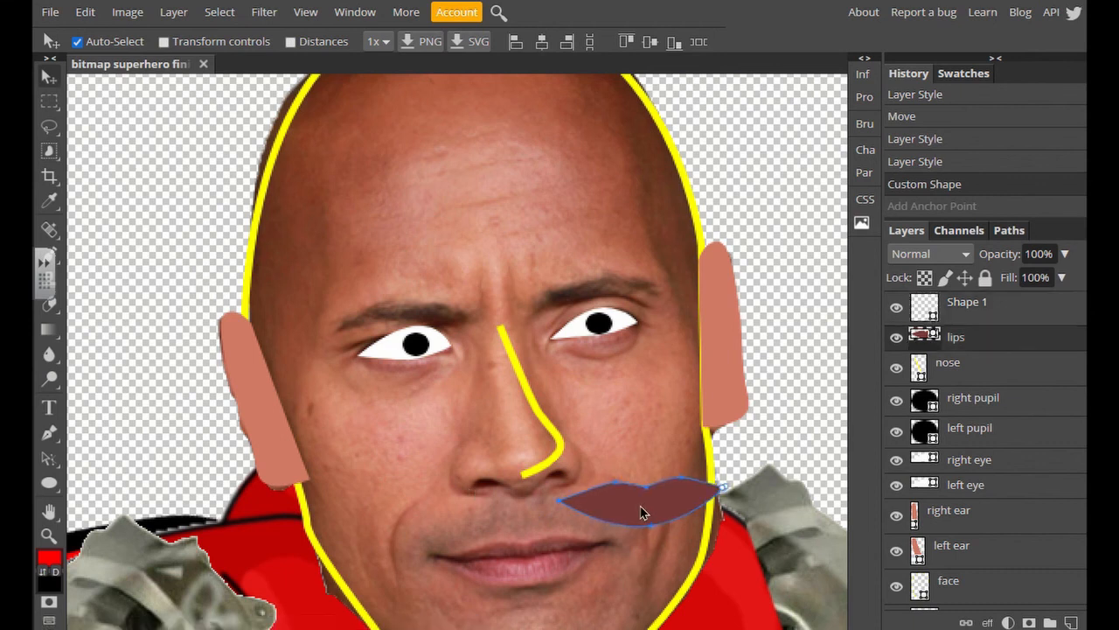
pyautogui.moveTo(641, 512); pyautogui.dragTo(523, 571)
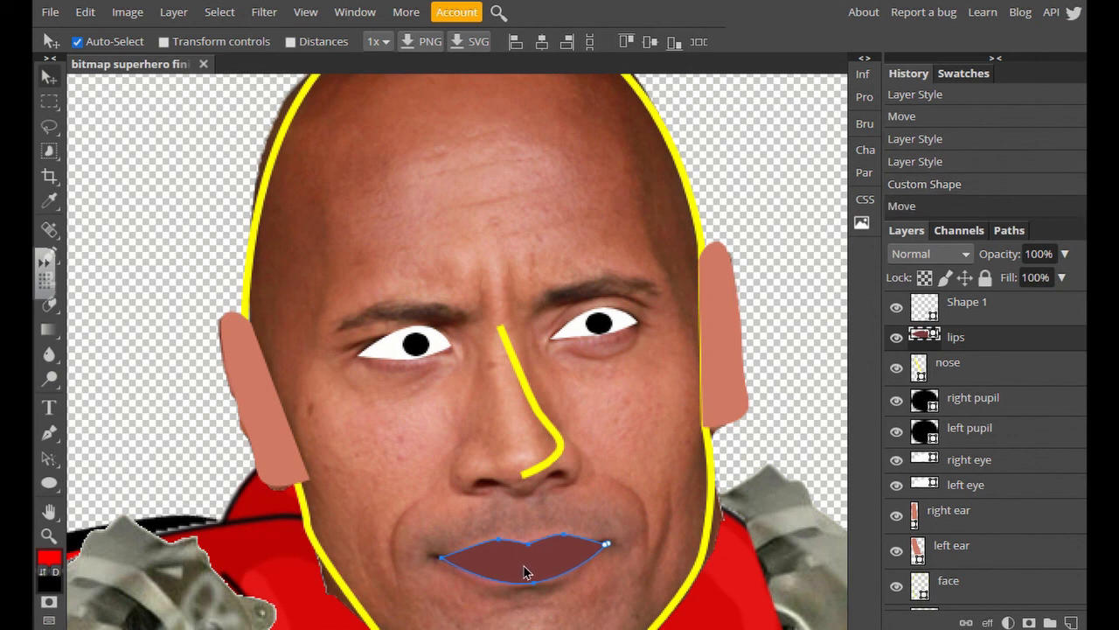
# Change the stroke colour of the nose line to black.
pyautogui.click(954, 372)
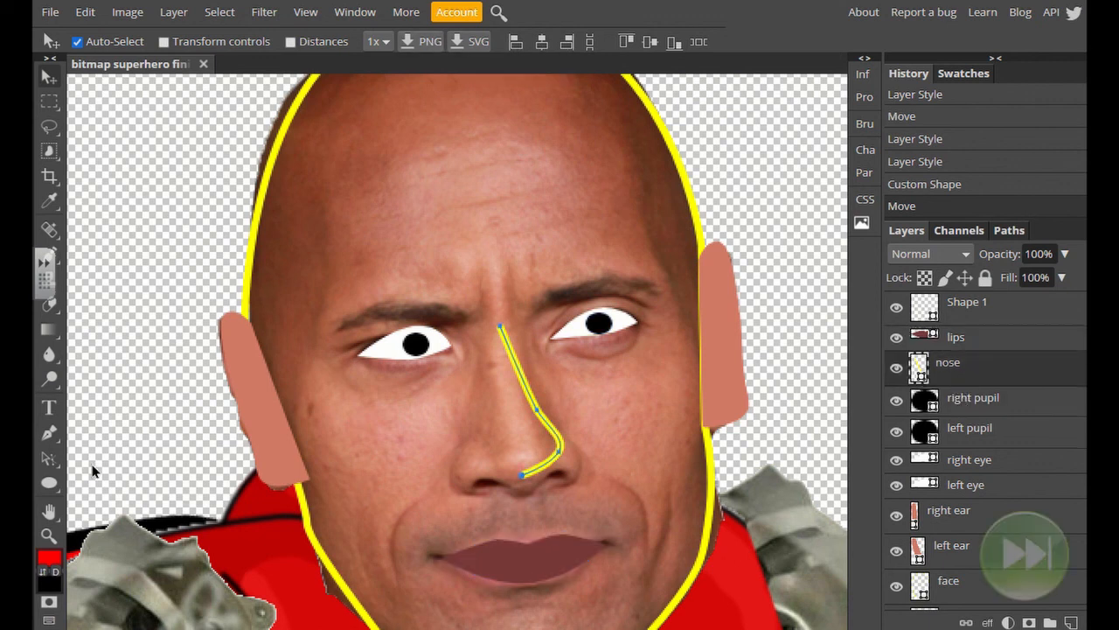
pyautogui.click(49, 433)
pyautogui.click(337, 44)
pyautogui.click(500, 137)
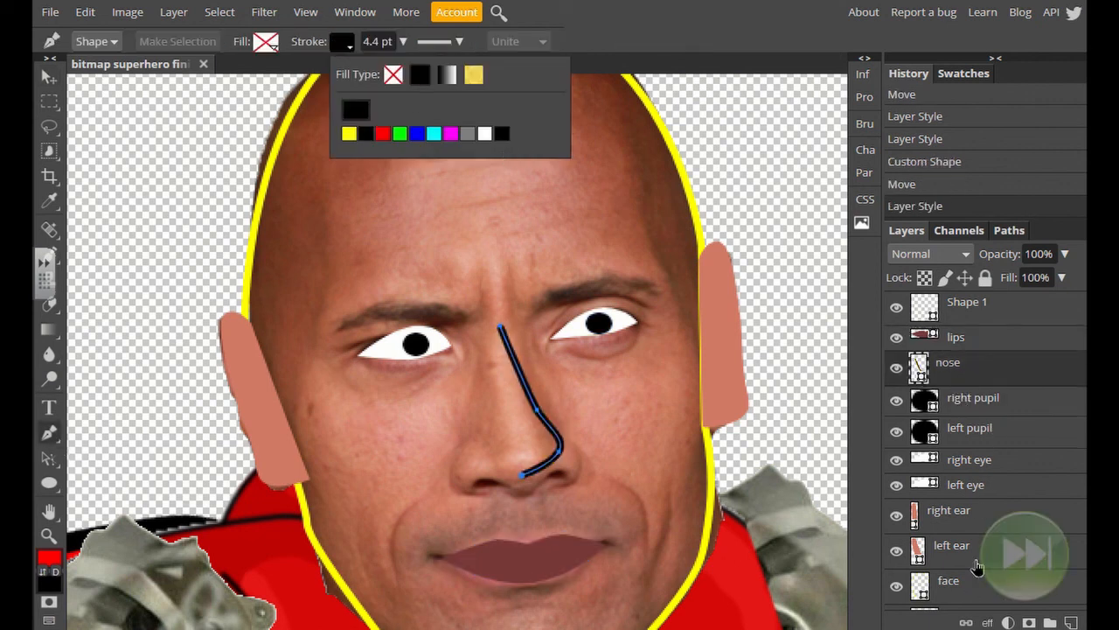
# Give the face shape a black stroke and fill it with the skin tone sampled from the left ear shape.
pyautogui.click(959, 592)
pyautogui.click(342, 42)
pyautogui.click(401, 133)
pyautogui.click(266, 42)
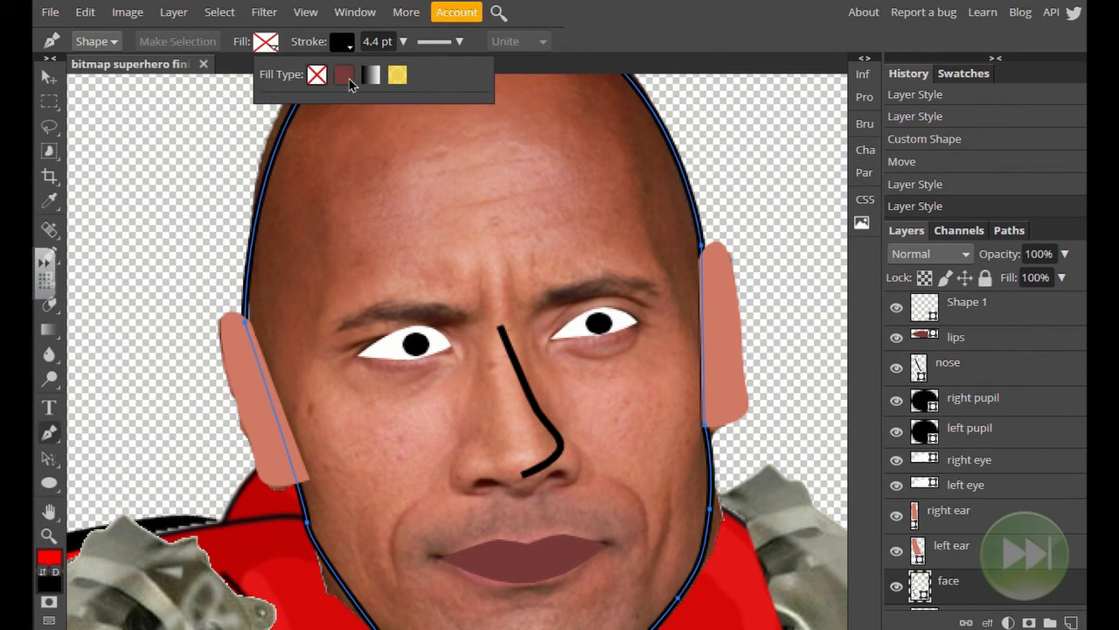
pyautogui.click(343, 74)
pyautogui.click(280, 111)
pyautogui.click(255, 416)
pyautogui.click(491, 362)
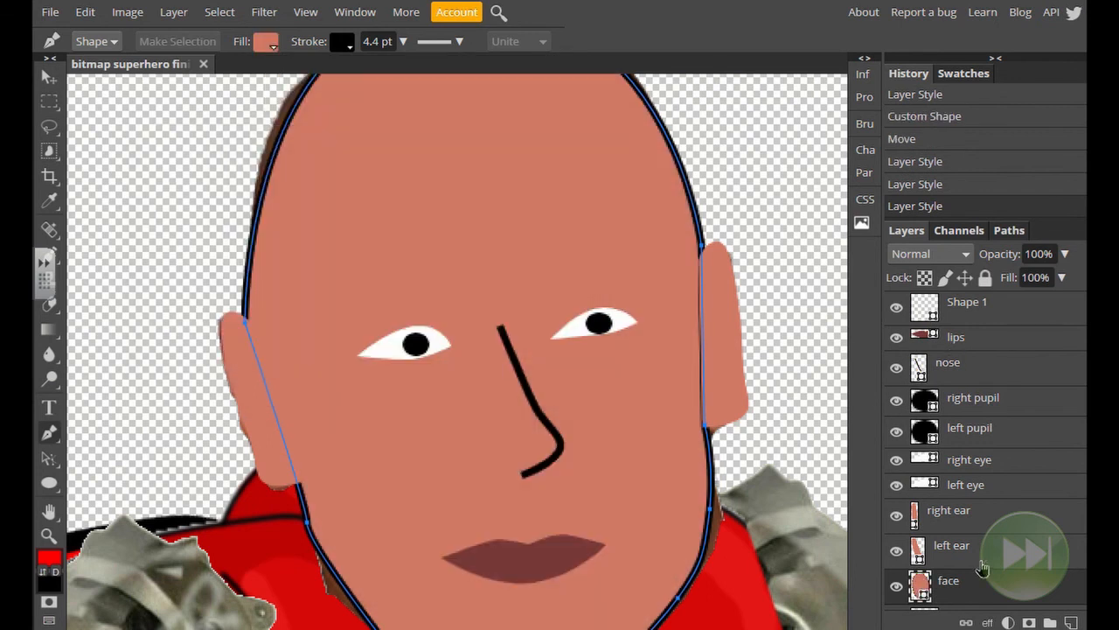
# Add a black stroke to both ear shapes and move the face layer above the right ear and left ear layers.
pyautogui.click(983, 523)
pyautogui.keyDown('shift'); pyautogui.click(983, 560); pyautogui.keyUp('shift')
pyautogui.click(342, 42)
pyautogui.click(424, 75)
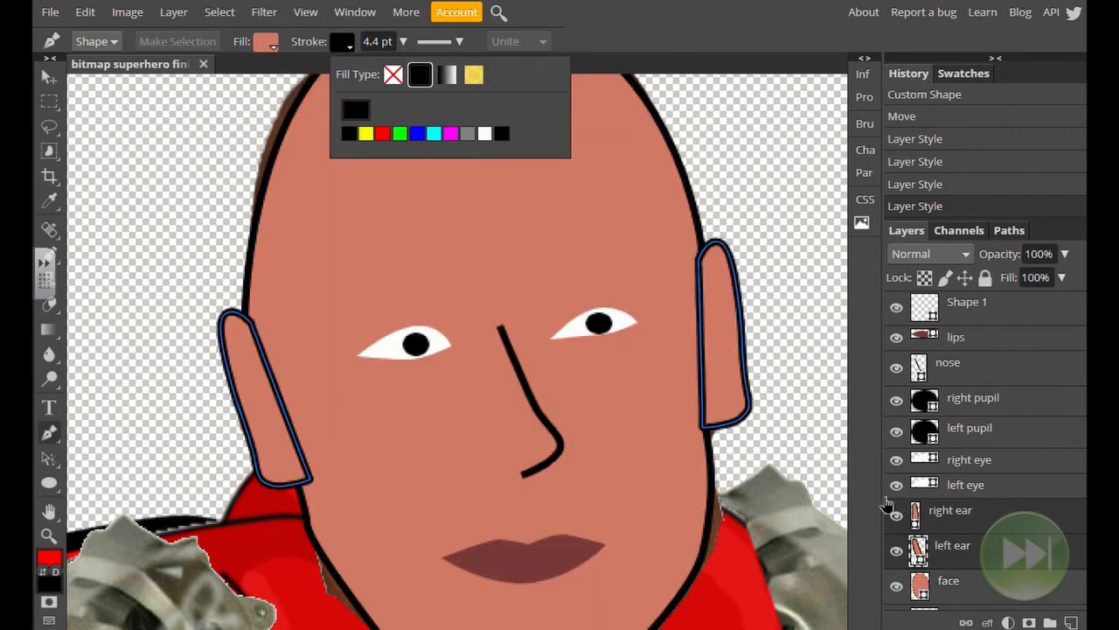
pyautogui.moveTo(971, 591); pyautogui.dragTo(962, 512)
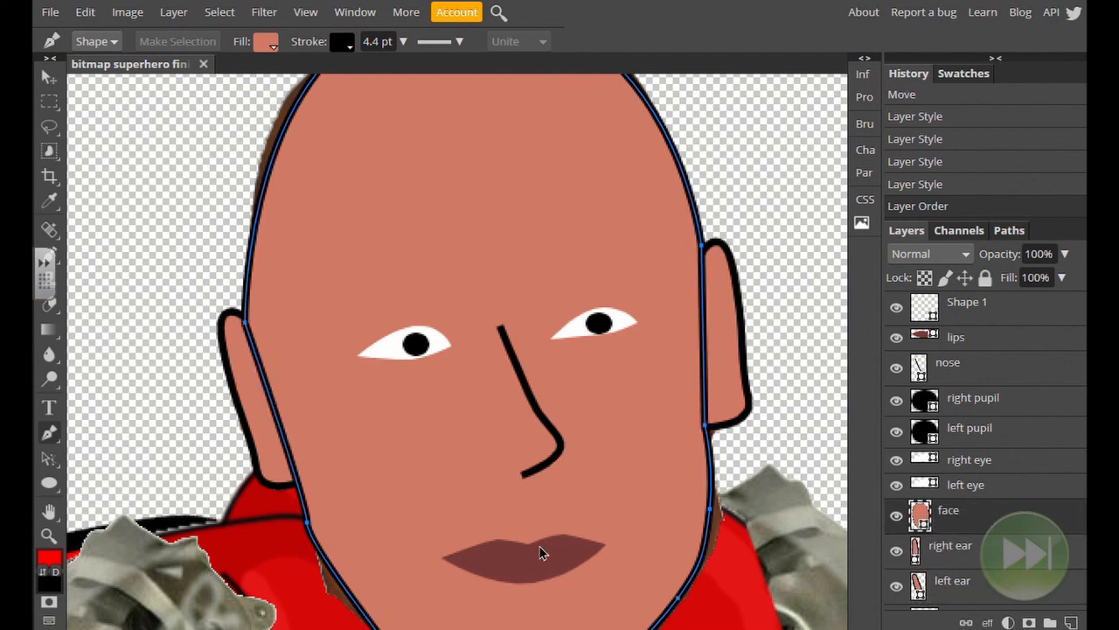
# Group all the head part layers, from left ear up to lips, into one folder.
pyautogui.hotkey('ctrl', '0')
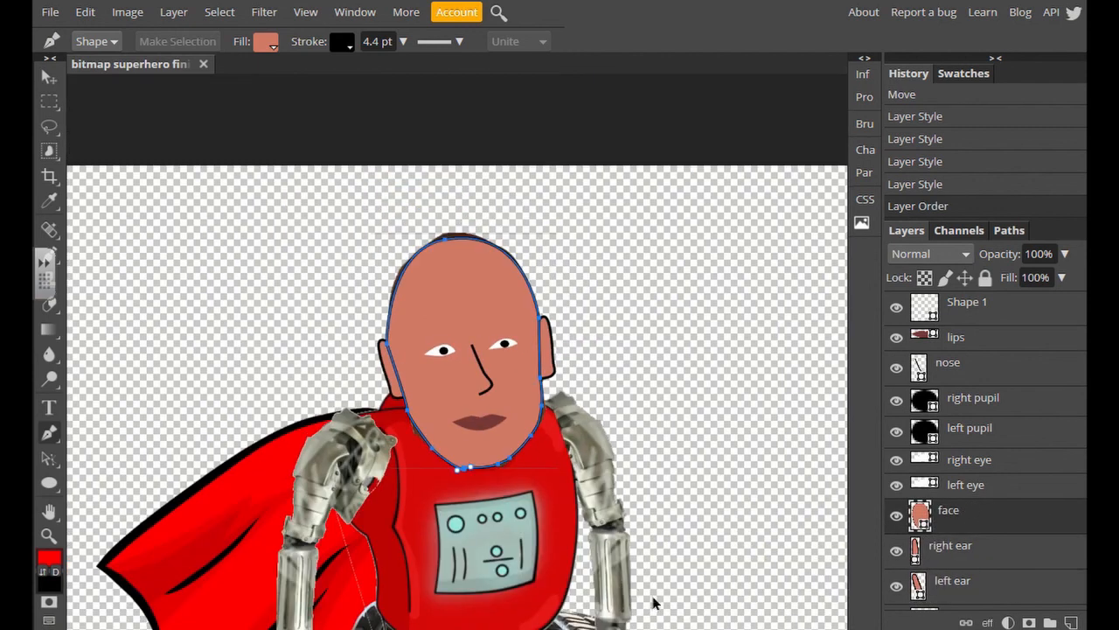
pyautogui.scroll(-1, 1002, 544)
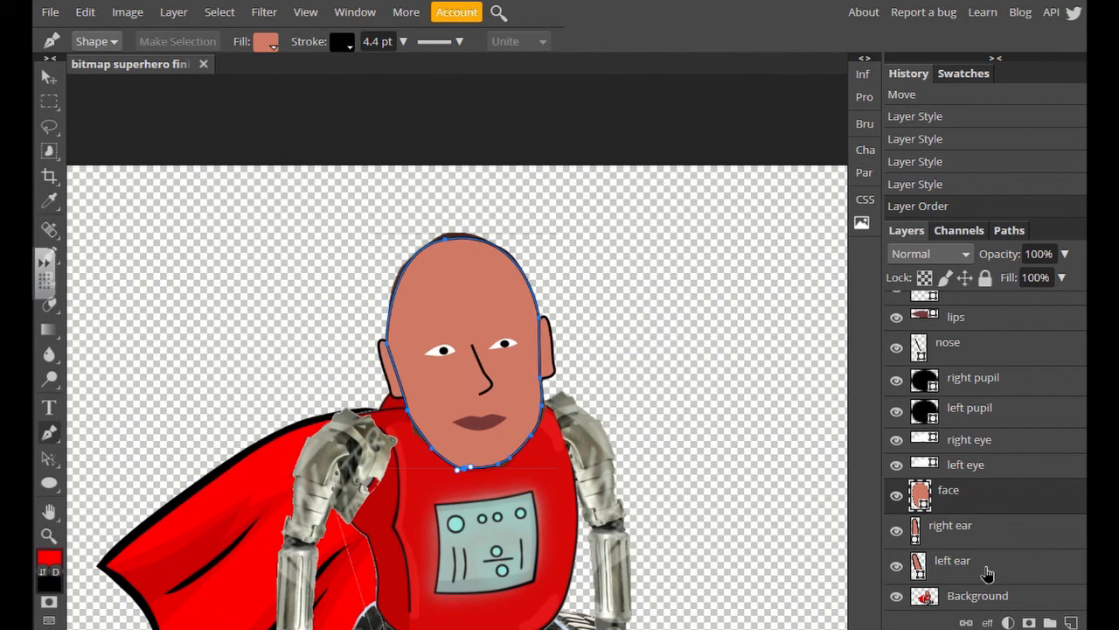
pyautogui.click(987, 573)
pyautogui.scroll(1, 1001, 571)
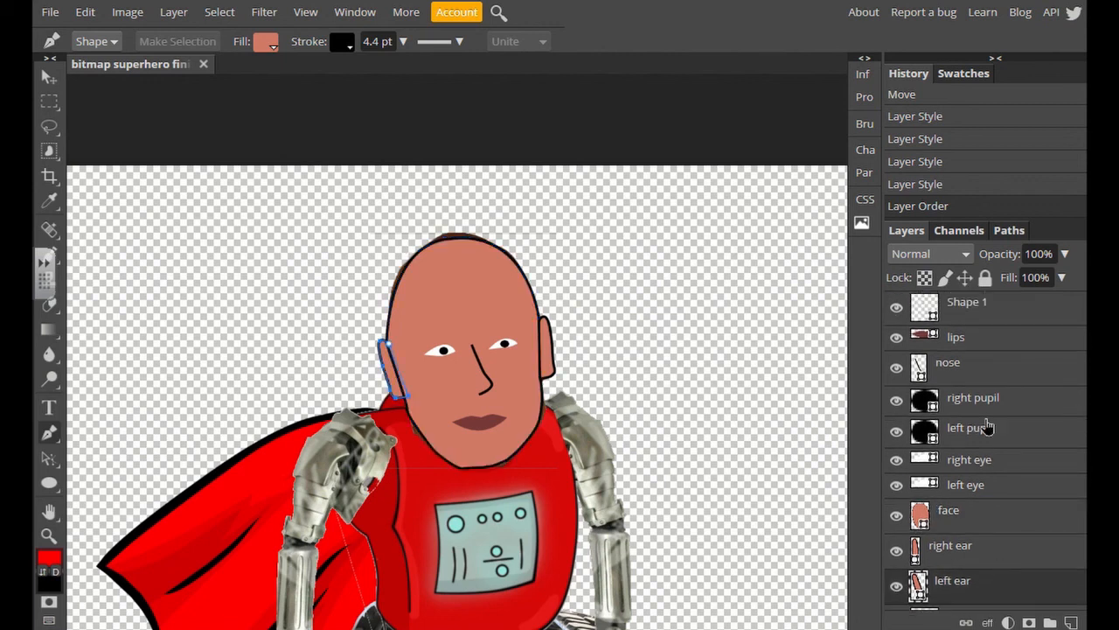
pyautogui.keyDown('shift'); pyautogui.click(976, 344); pyautogui.keyUp('shift')
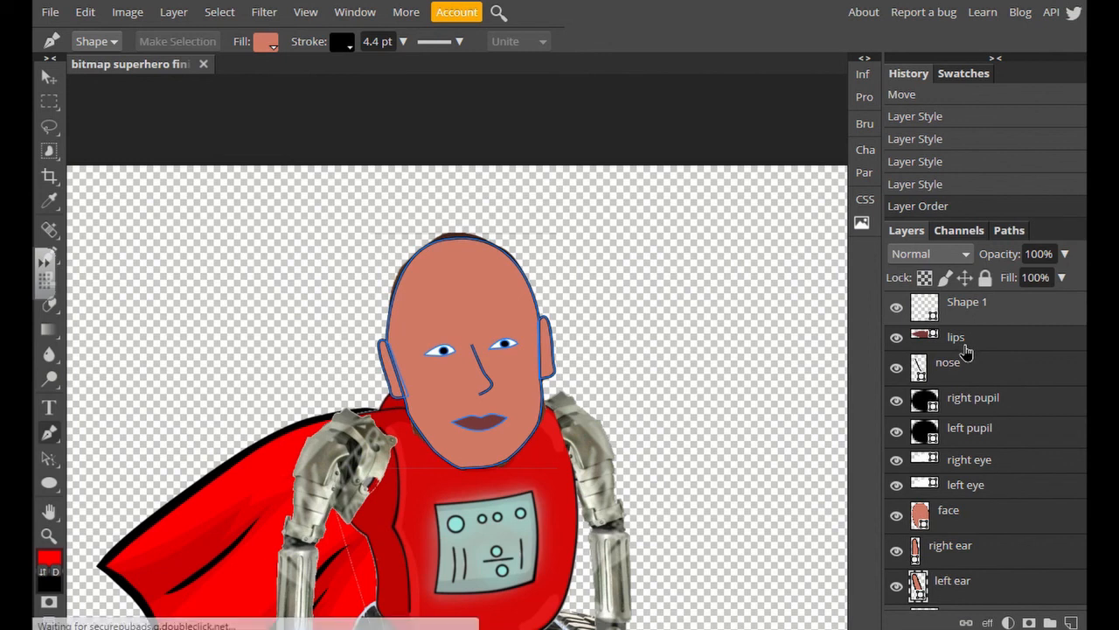
pyautogui.hotkey('ctrl', 'g')
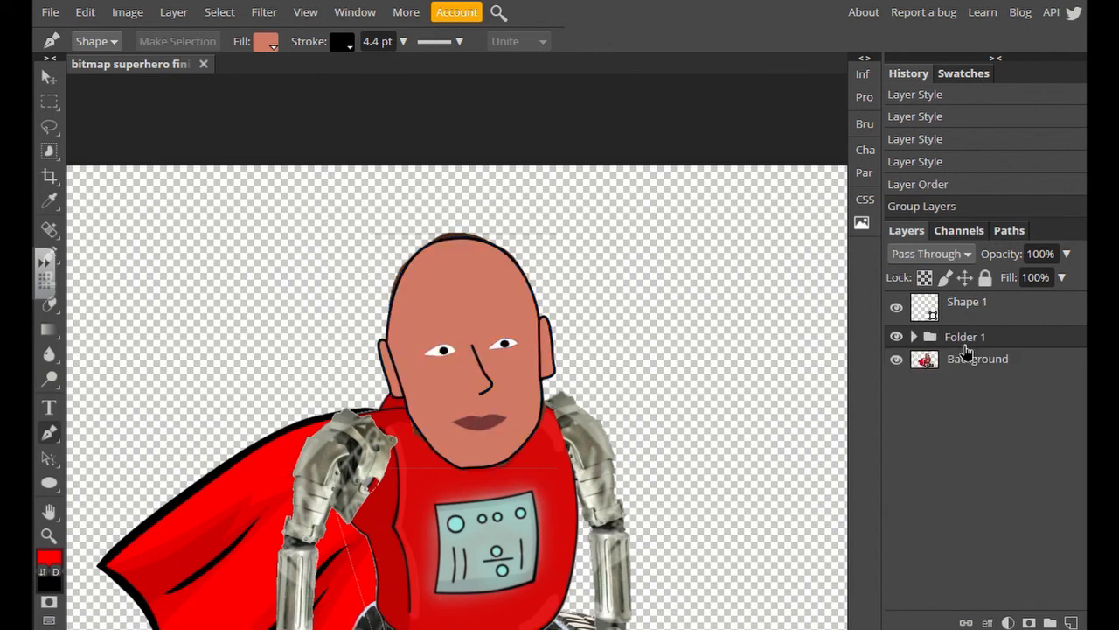
# Rename the new folder as head and delete the empty stray Shape 1 layer above it.
pyautogui.doubleClick(969, 338)
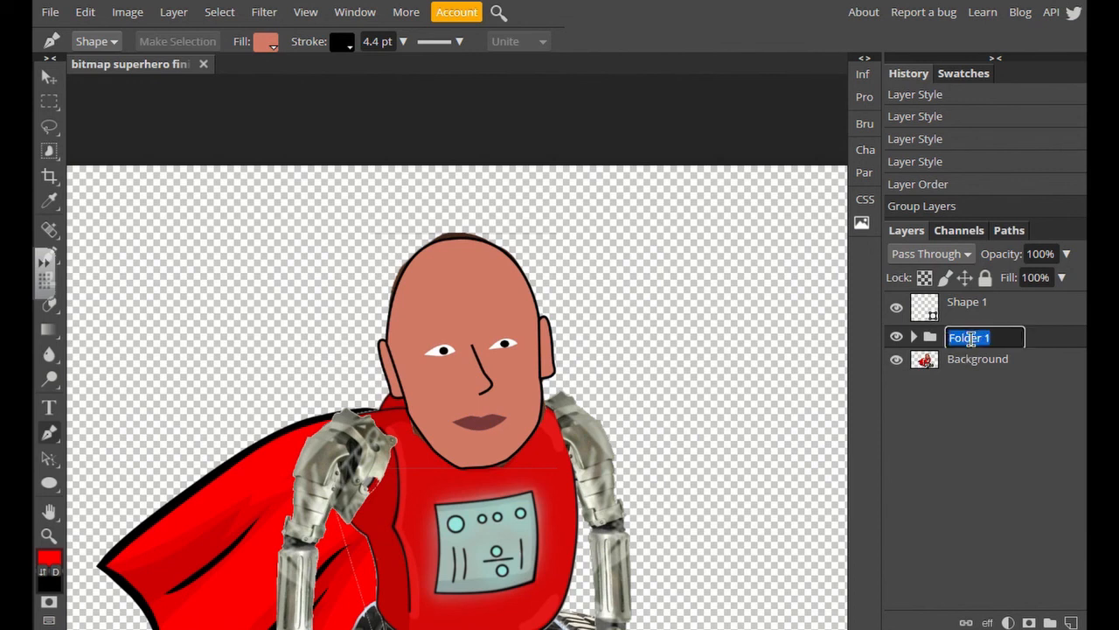
pyautogui.write('he')
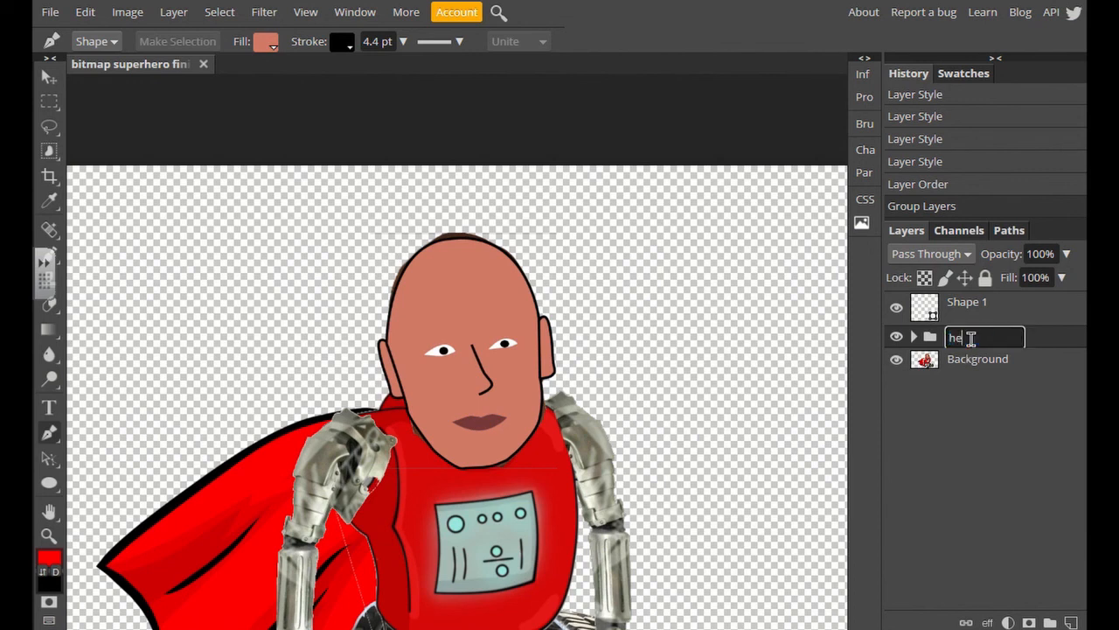
pyautogui.write('ad')
pyautogui.press('Return')
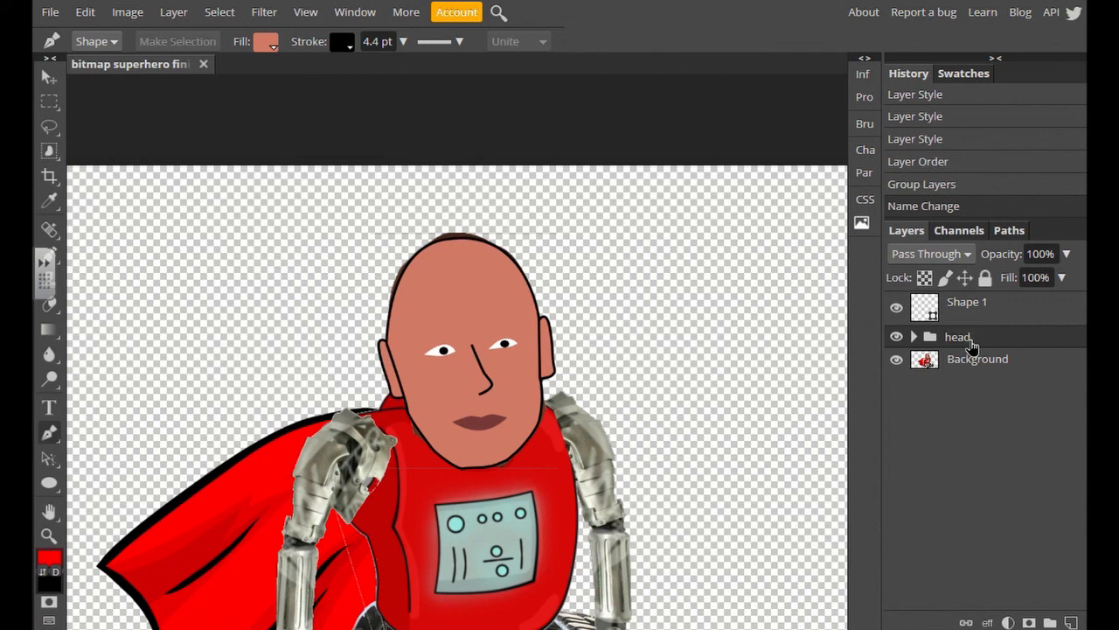
pyautogui.rightClick(983, 315)
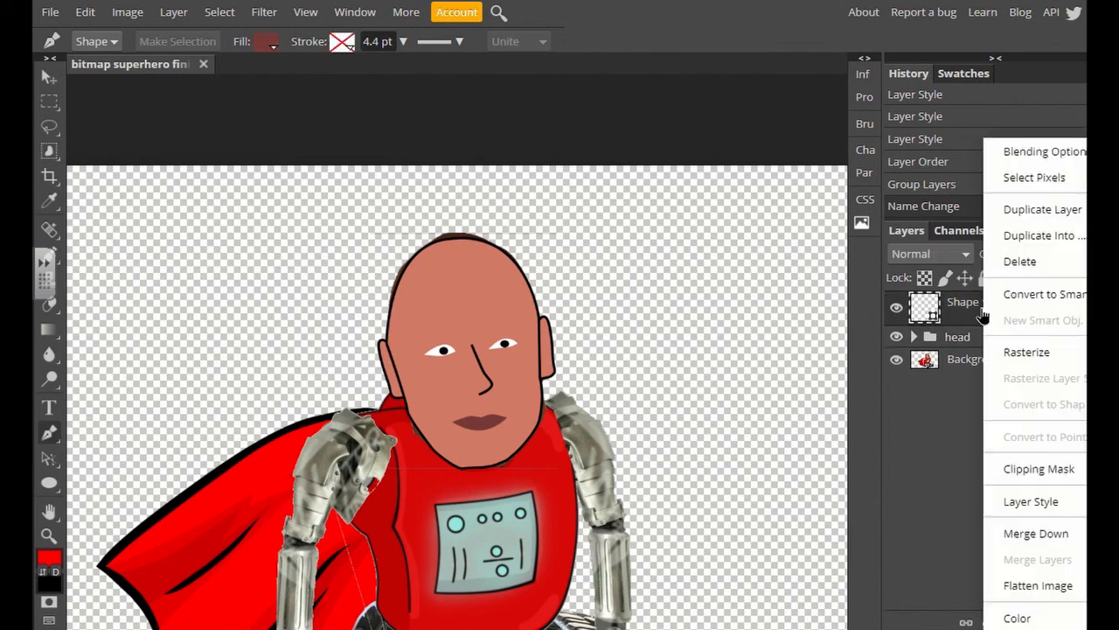
pyautogui.click(1045, 261)
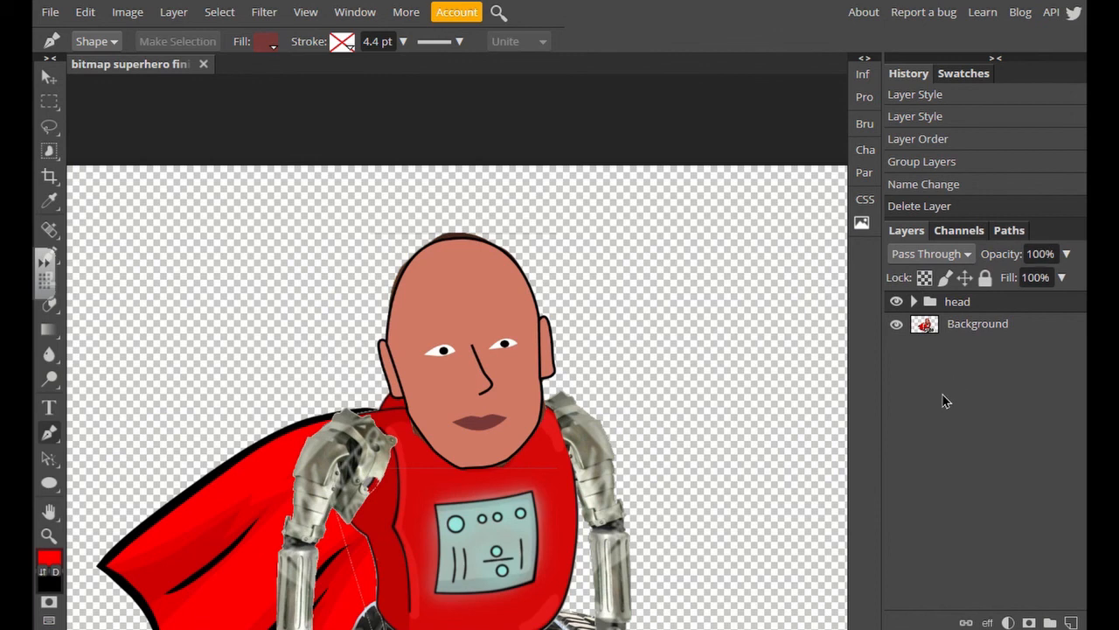
# Trace the red torso with a closed curved pen shape on a new layer directly above the Background layer.
pyautogui.scroll(-3, 759, 439)
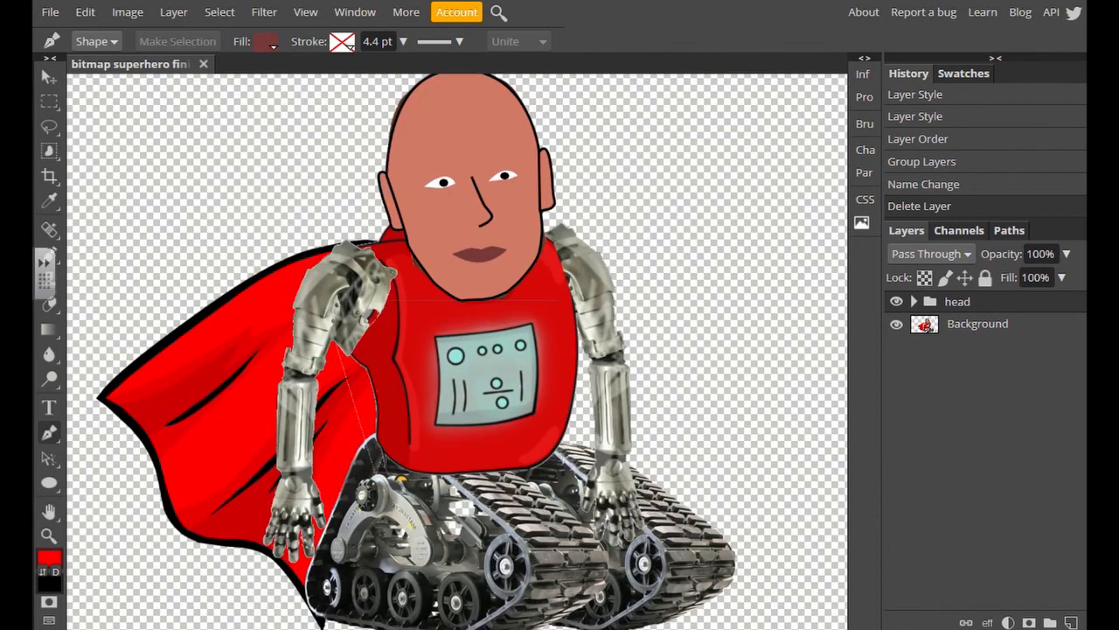
pyautogui.click(967, 334)
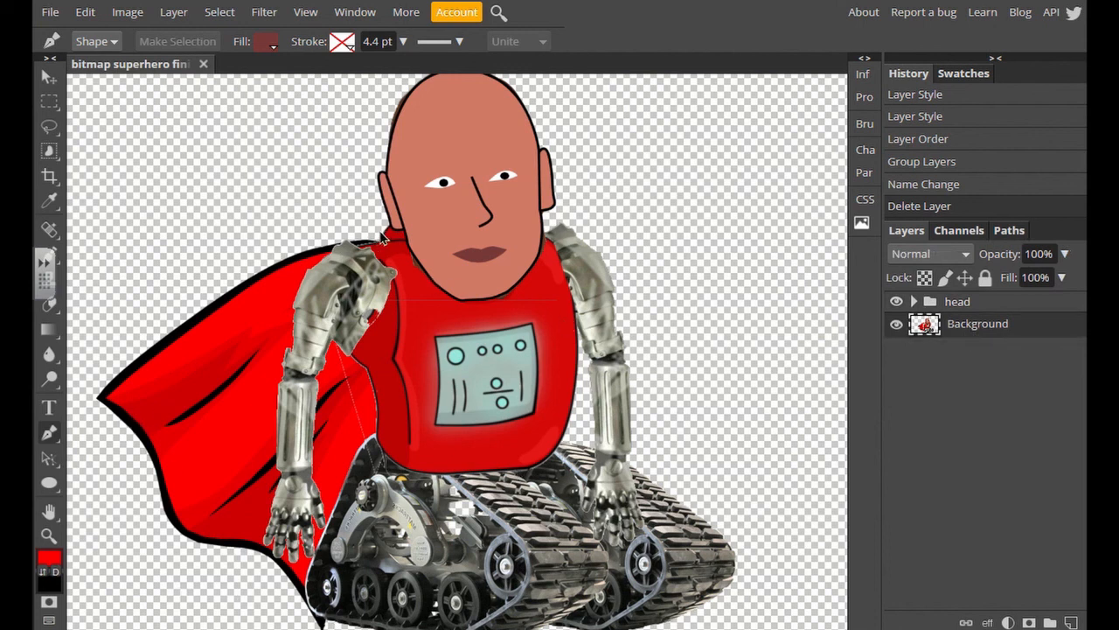
pyautogui.click(417, 236)
pyautogui.click(536, 236)
pyautogui.click(546, 235)
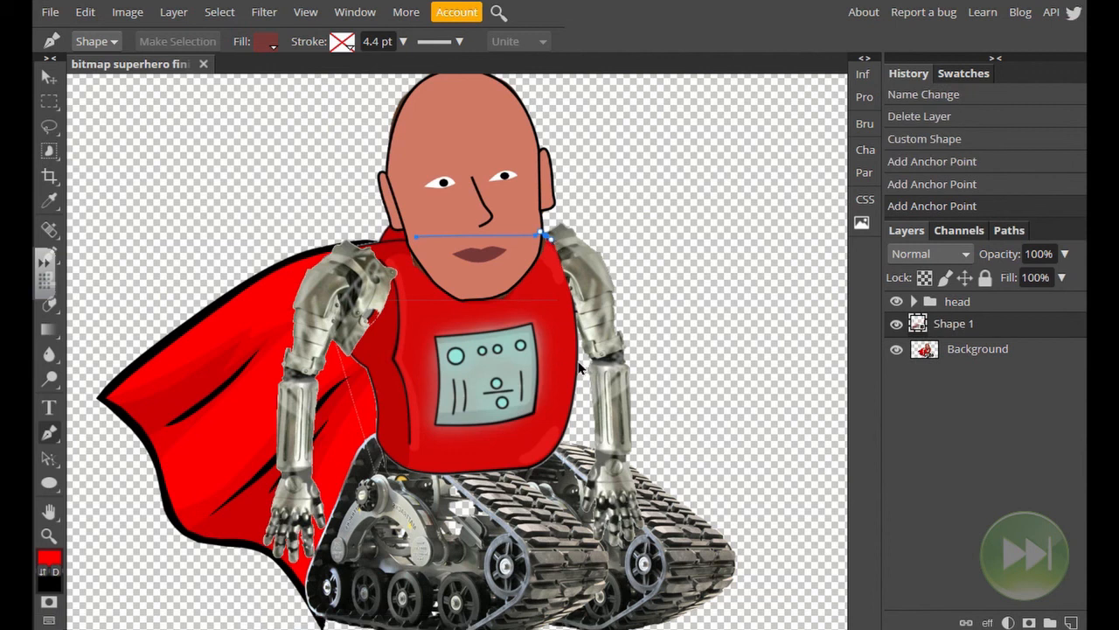
pyautogui.moveTo(576, 358); pyautogui.dragTo(568, 410)
pyautogui.moveTo(532, 465); pyautogui.dragTo(530, 466)
pyautogui.click(432, 467)
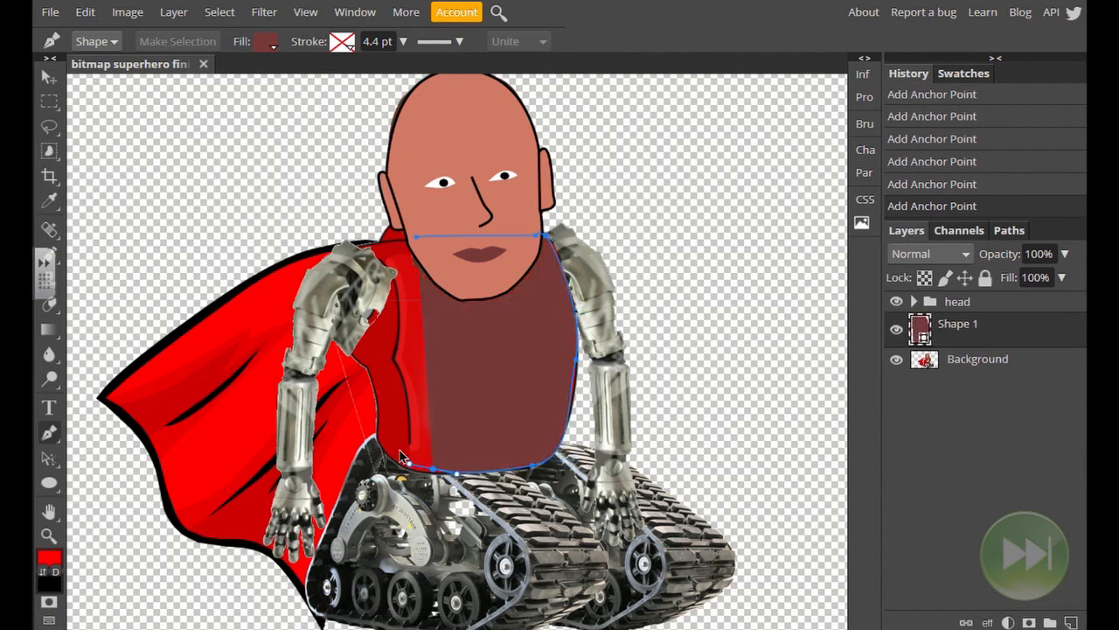
pyautogui.moveTo(376, 392); pyautogui.dragTo(362, 368)
pyautogui.moveTo(336, 311); pyautogui.dragTo(340, 293)
pyautogui.moveTo(356, 253); pyautogui.dragTo(368, 248)
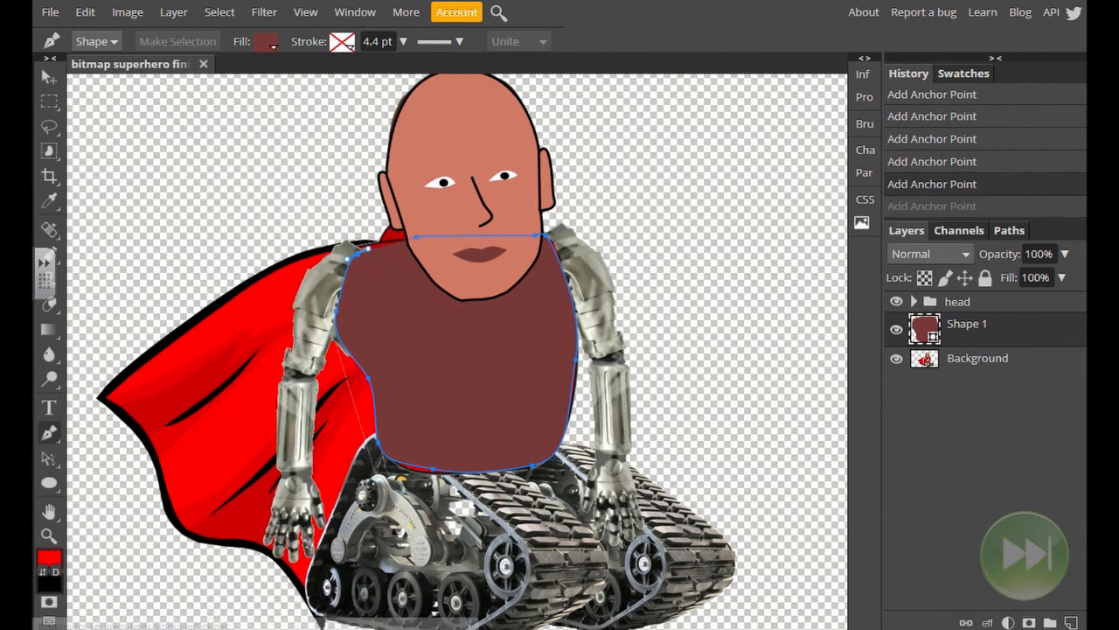
pyautogui.click(417, 238)
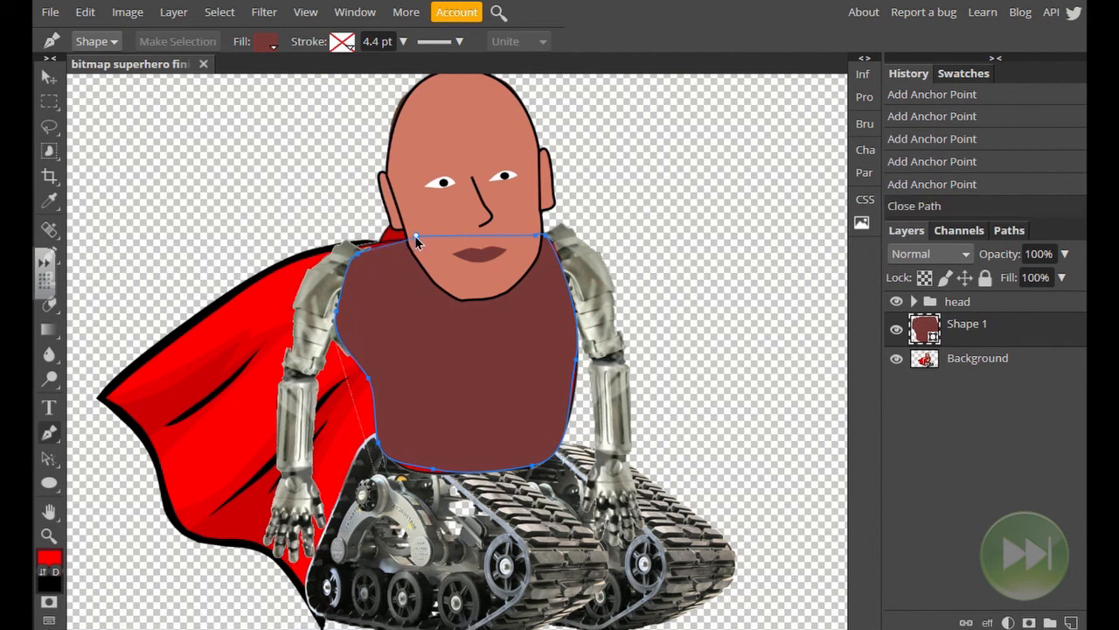
# Remove the fill from the torso shape and give it a solid black stroke.
pyautogui.click(265, 41)
pyautogui.click(314, 75)
pyautogui.click(342, 41)
pyautogui.click(424, 78)
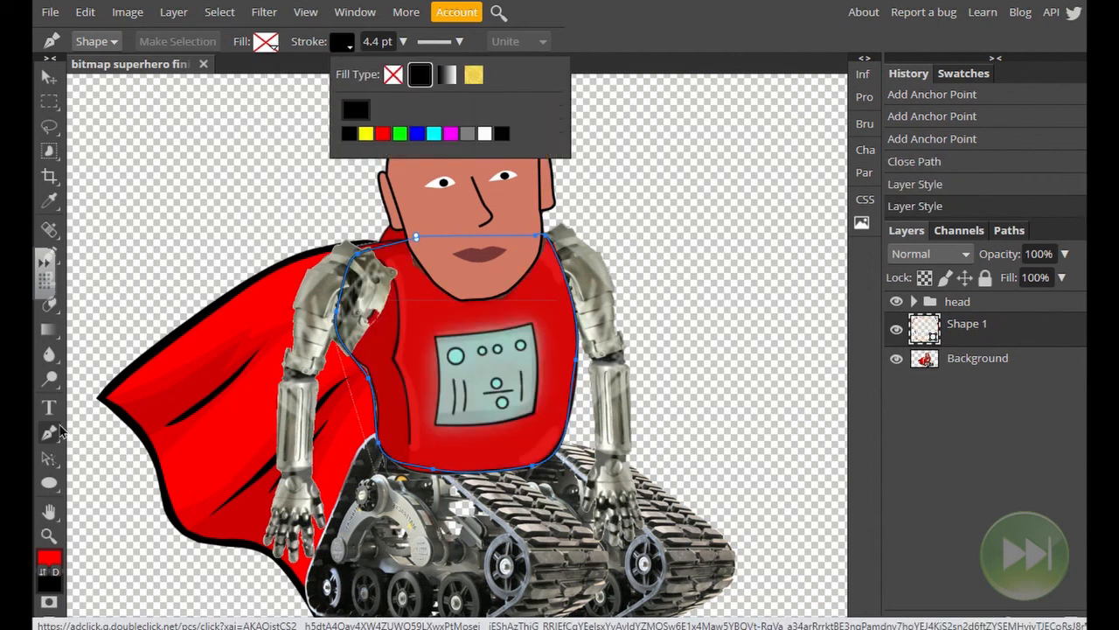
# Rename the torso outline's layer as body.
pyautogui.doubleClick(966, 324)
pyautogui.write('body')
pyautogui.press('Return')
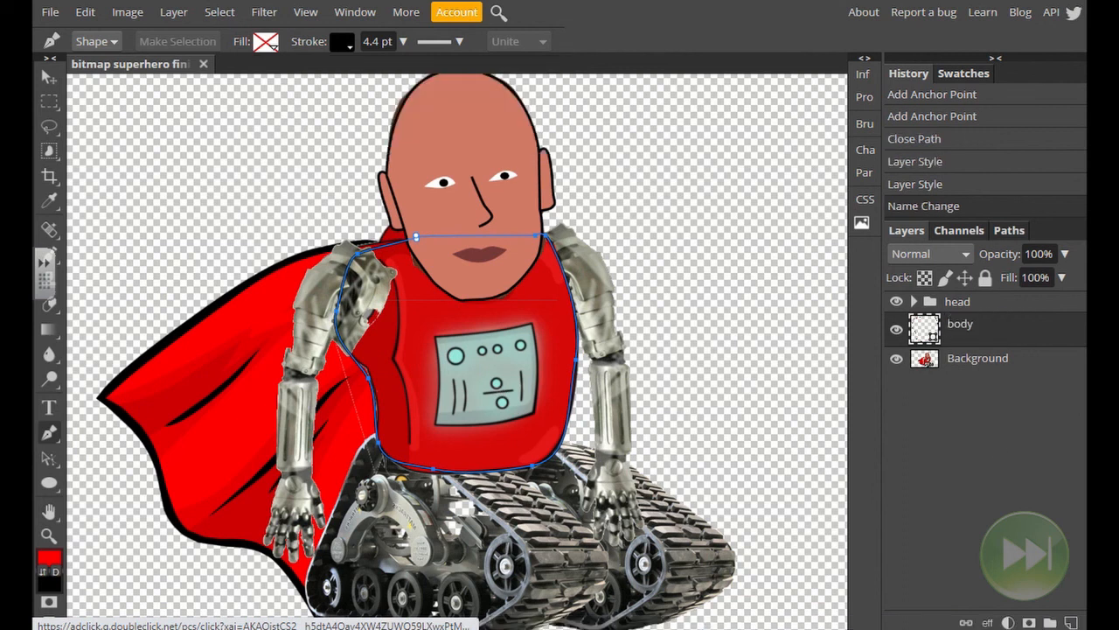
# Trace the light blue chest control panel with a closed pen shape, undoing the misplaced points on its edge near the dials.
pyautogui.click(435, 422)
pyautogui.click(507, 417)
pyautogui.click(531, 410)
pyautogui.moveTo(535, 376)
pyautogui.mouseDown()
pyautogui.moveTo(532, 353)
pyautogui.moveTo(480, 329)
pyautogui.mouseUp()
pyautogui.hotkey('ctrl', 'z')
pyautogui.hotkey('ctrl', 'z')
pyautogui.click(530, 324)
pyautogui.click(435, 333)
pyautogui.moveTo(438, 378); pyautogui.dragTo(438, 389)
pyautogui.click(436, 422)
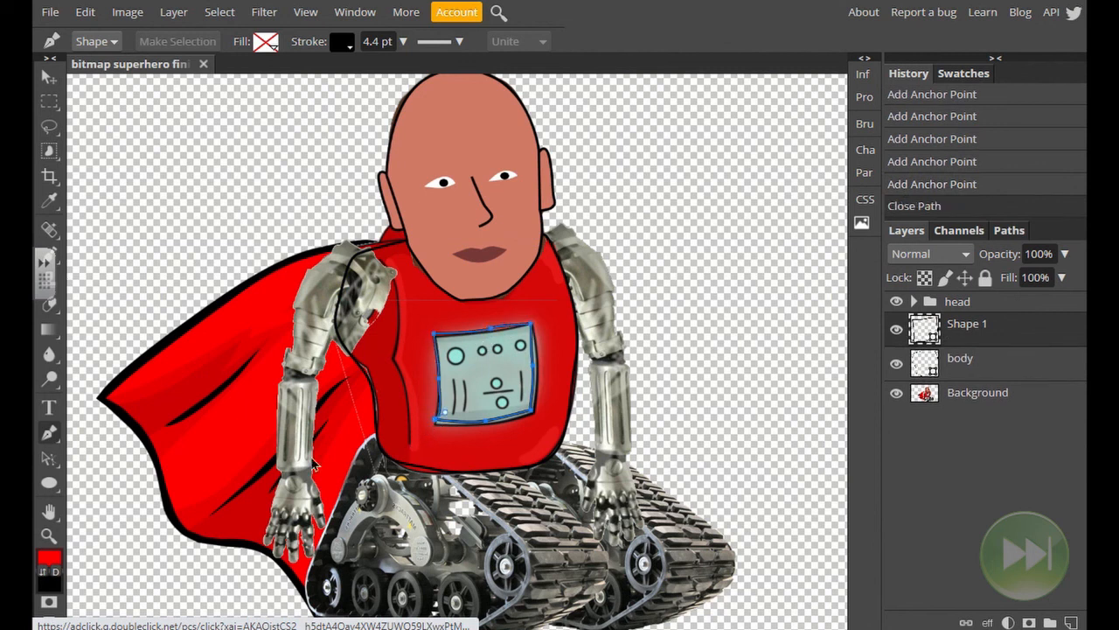
# Set the chest panel outline's stroke to 1 pt and trace the panel's round buttons with the Ellipse tool.
pyautogui.click(48, 484)
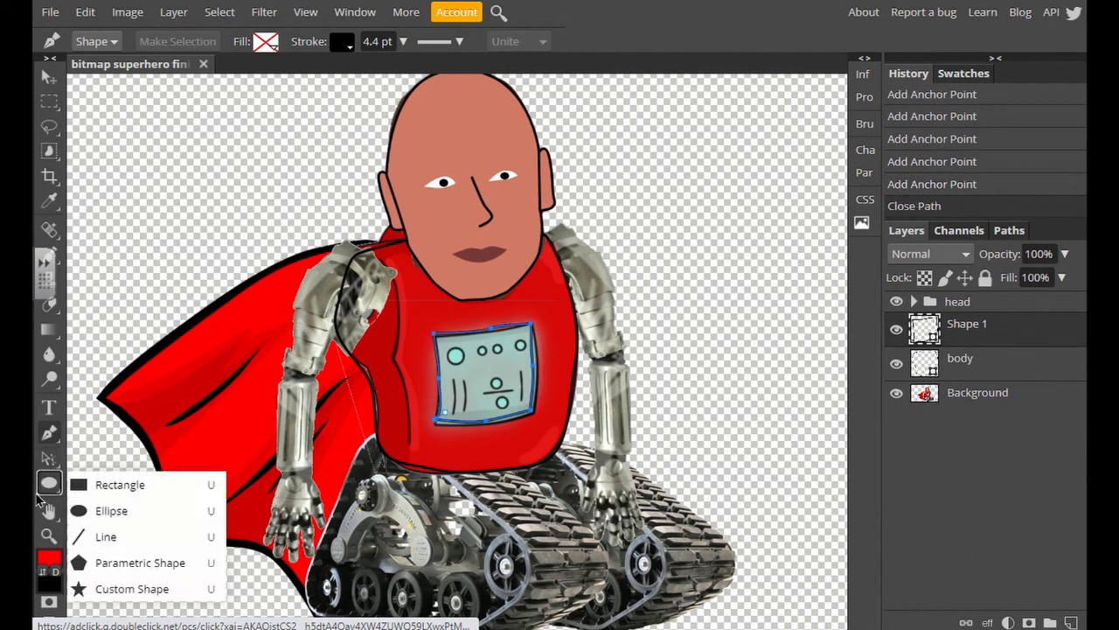
pyautogui.click(108, 515)
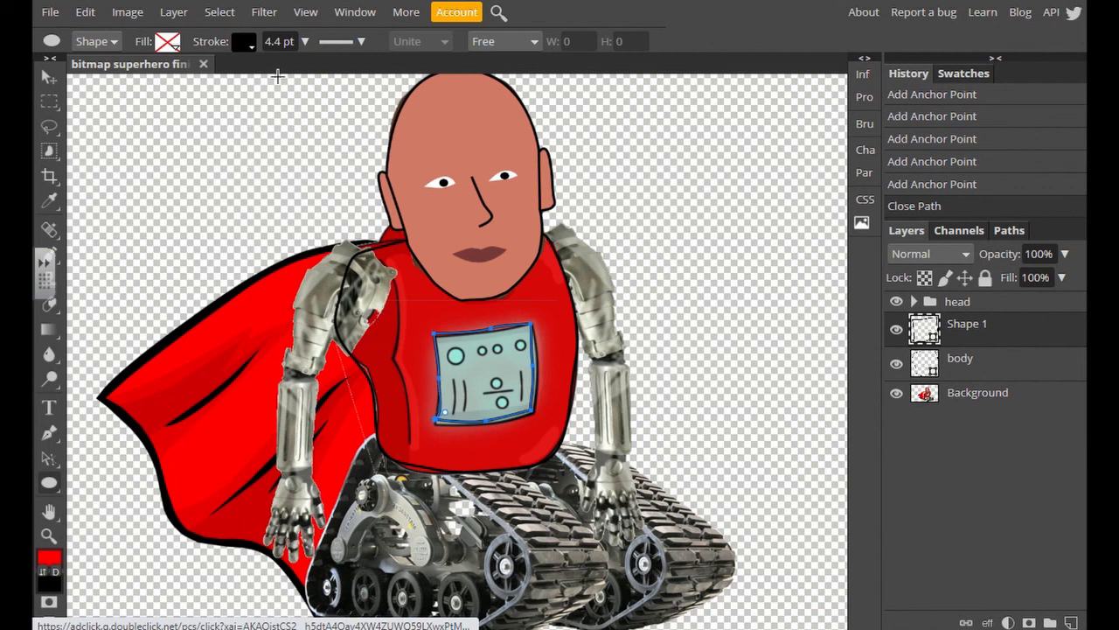
pyautogui.doubleClick(288, 41)
pyautogui.press('BackSpace')
pyautogui.press('Return')
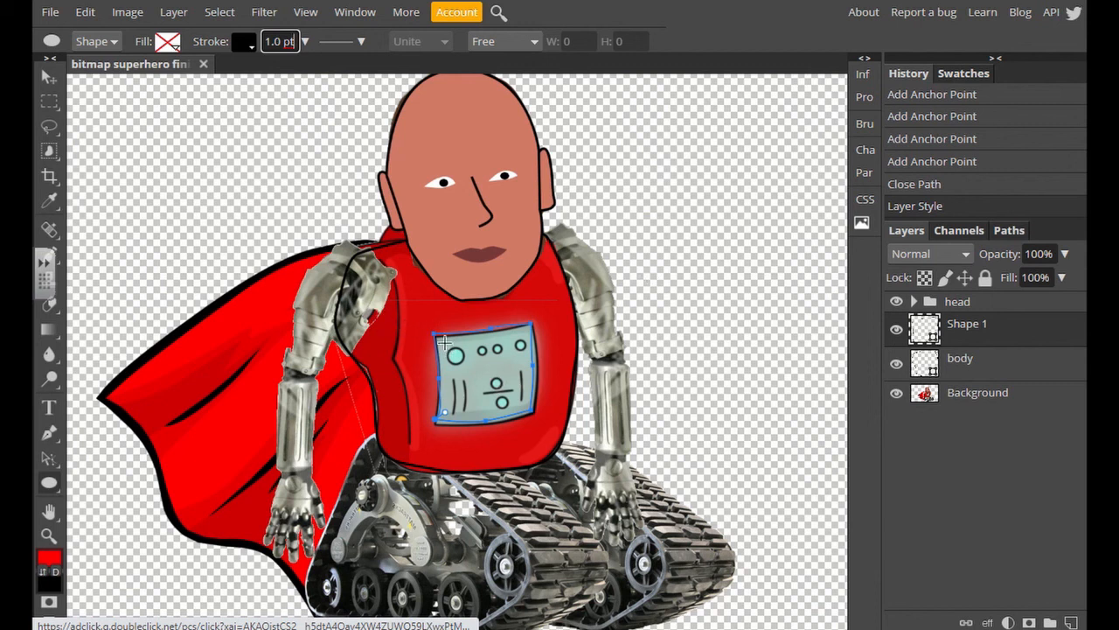
pyautogui.moveTo(446, 349); pyautogui.dragTo(512, 412)
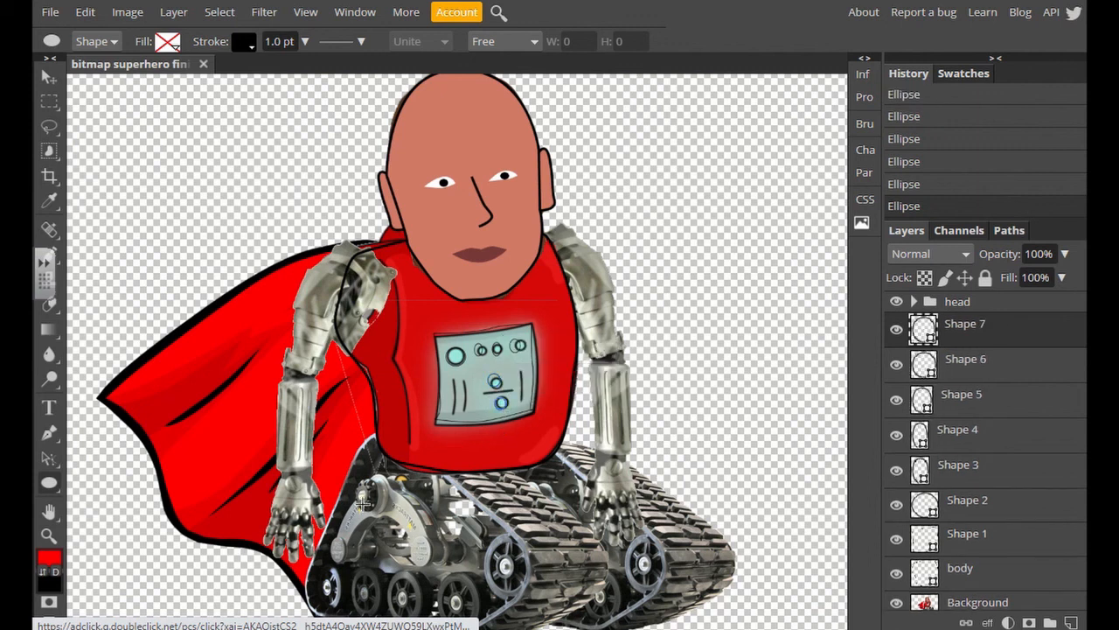
# Trace the leftmost vertical line on the chest panel as an open curved pen shape.
pyautogui.click(49, 432)
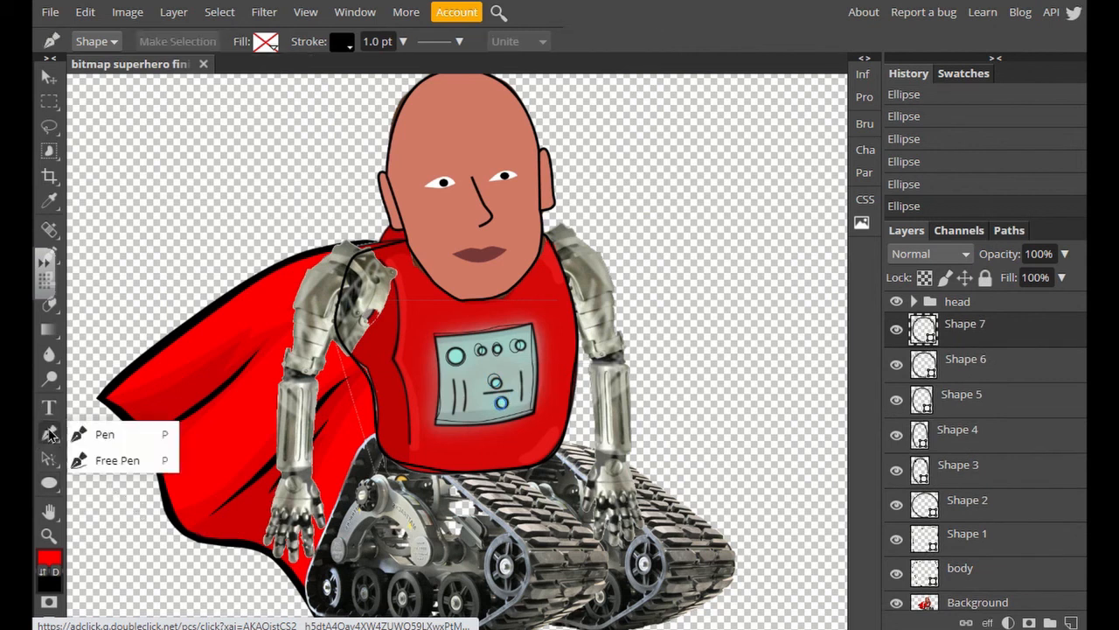
pyautogui.click(450, 374)
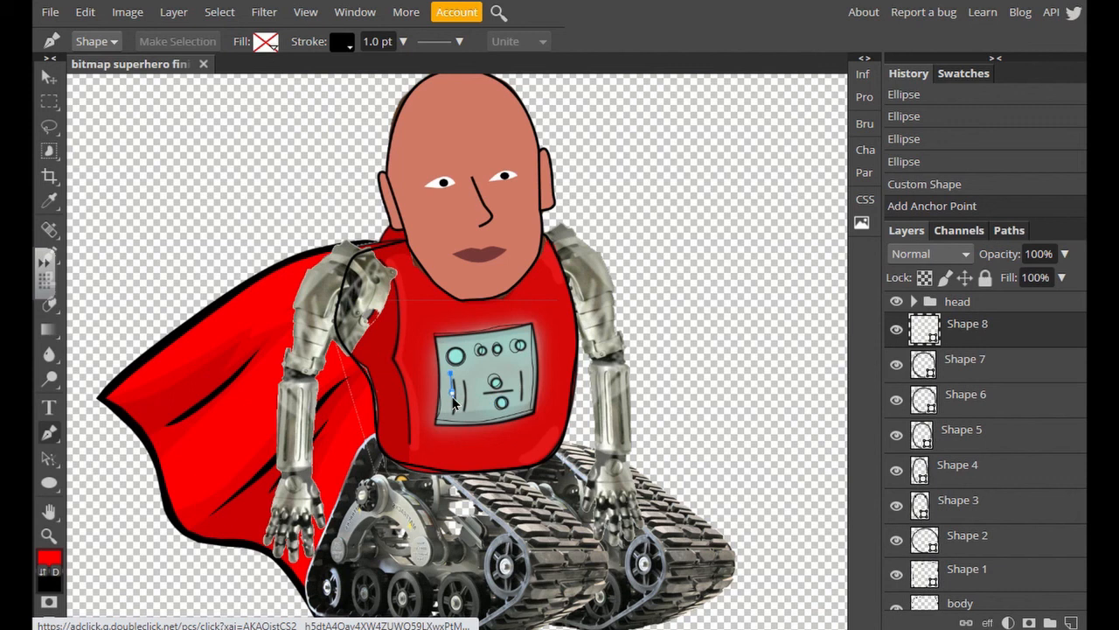
pyautogui.click(453, 403)
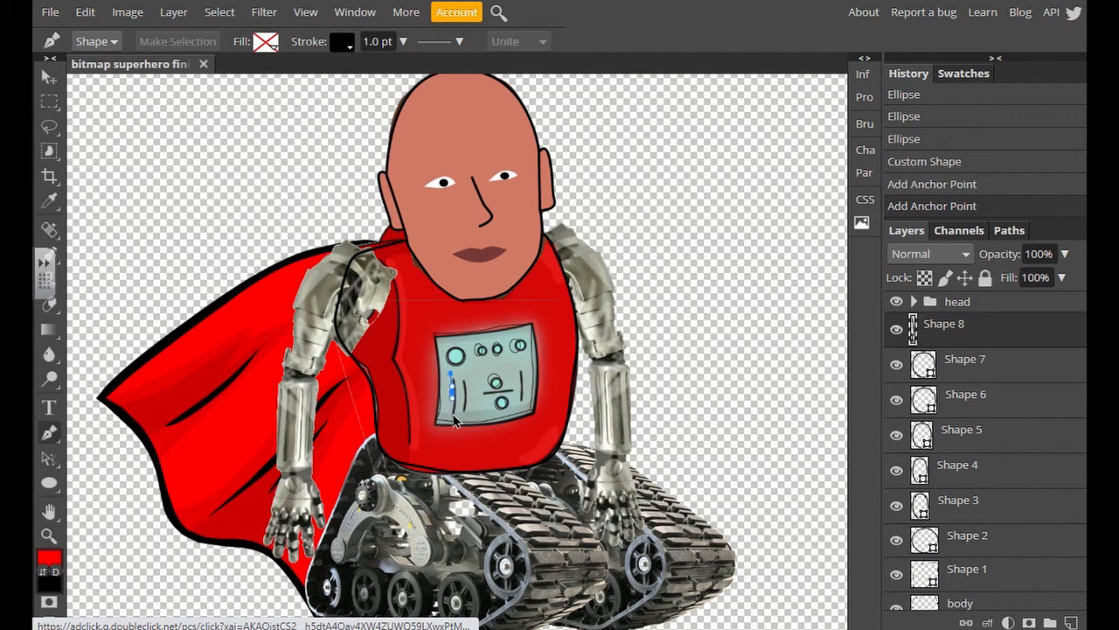
pyautogui.click(448, 417)
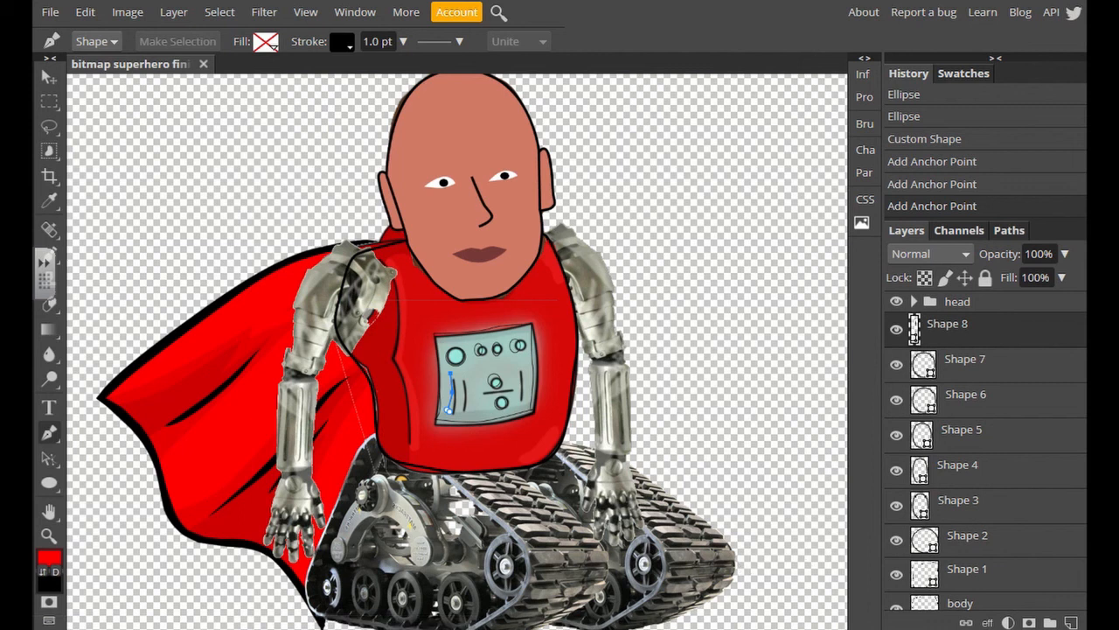
# Add a new layer and trace the second vertical line from the left on the chest panel with the Pen tool.
pyautogui.click(1072, 621)
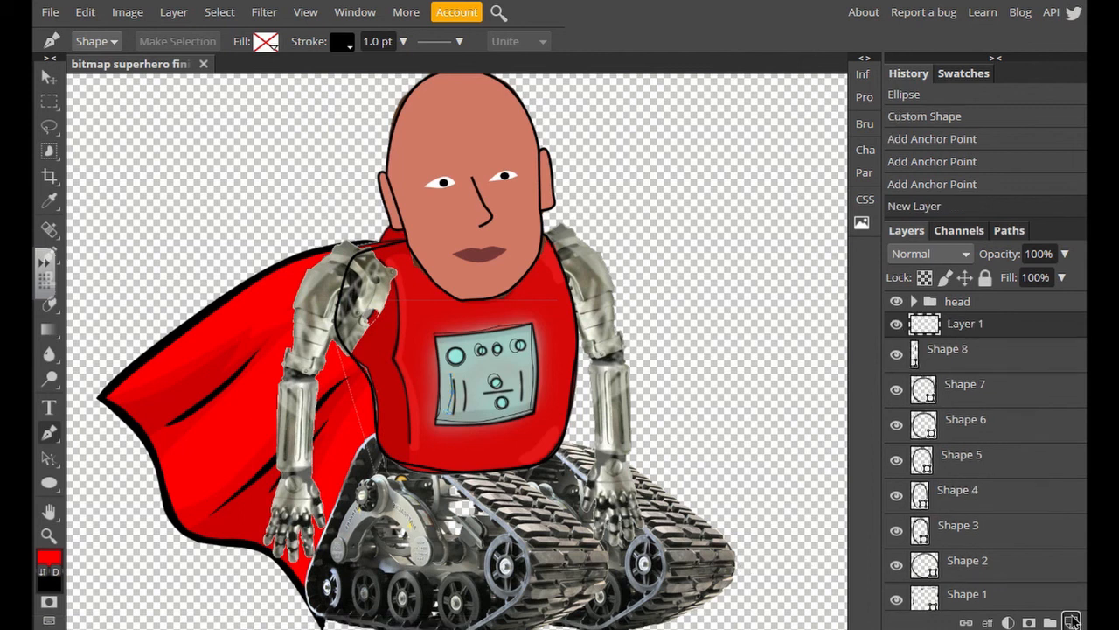
pyautogui.click(461, 376)
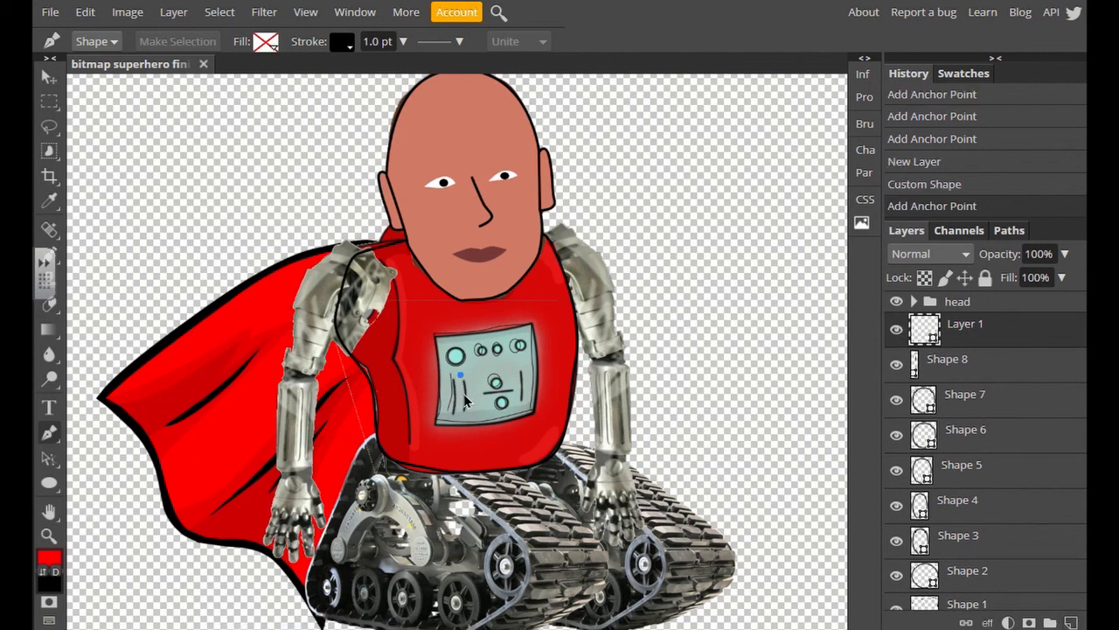
pyautogui.click(463, 411)
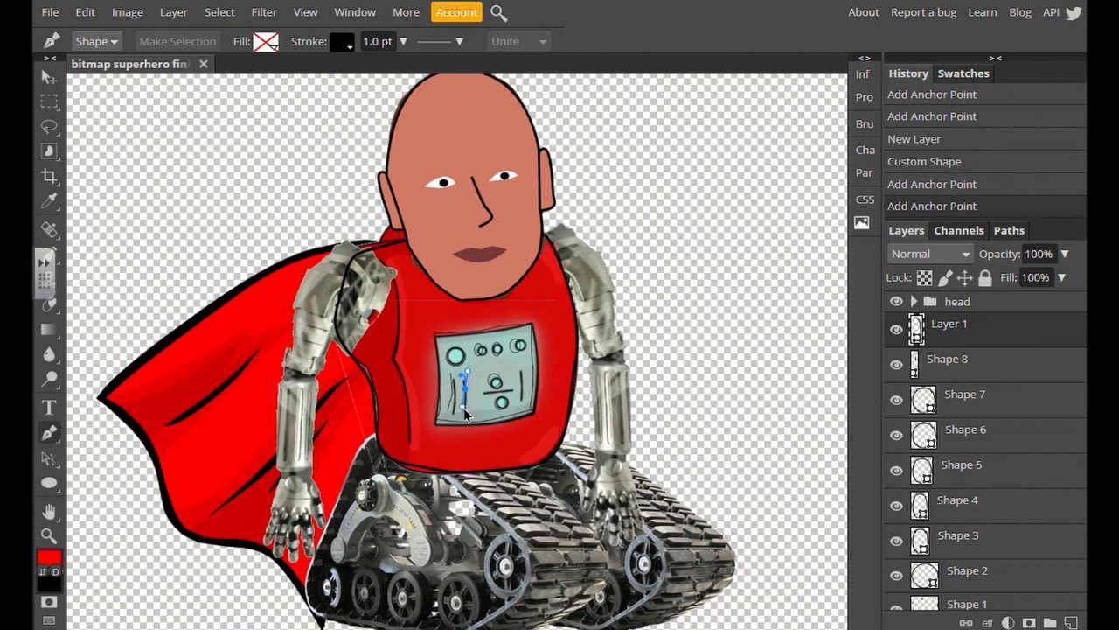
pyautogui.click(465, 415)
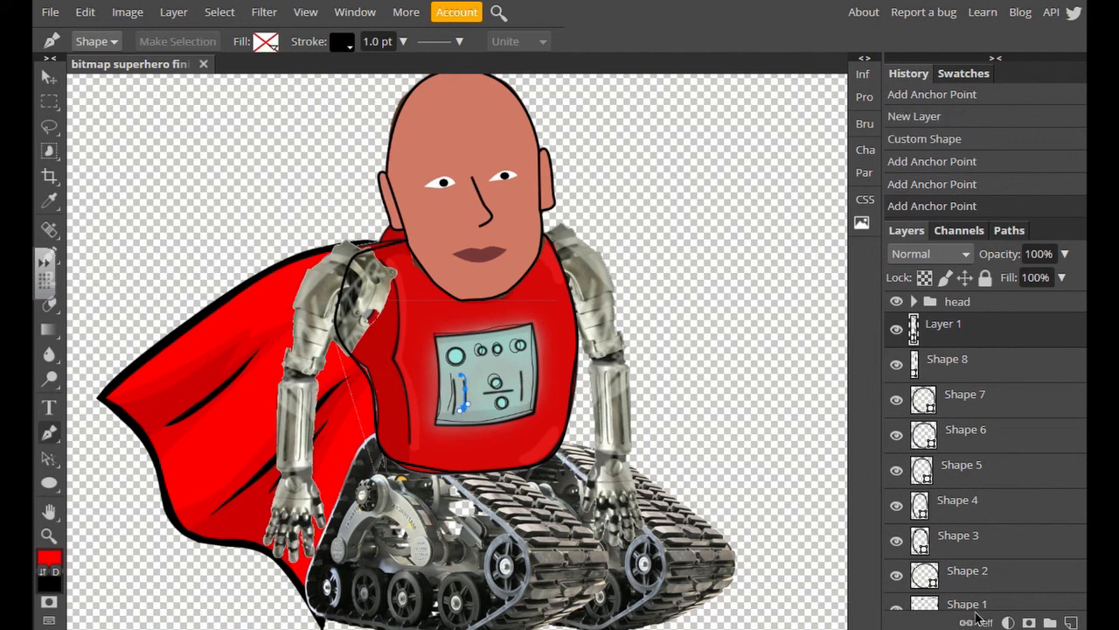
# Add a new layer and trace the short vertical line at the chest panel's right side with the Pen tool.
pyautogui.click(1074, 621)
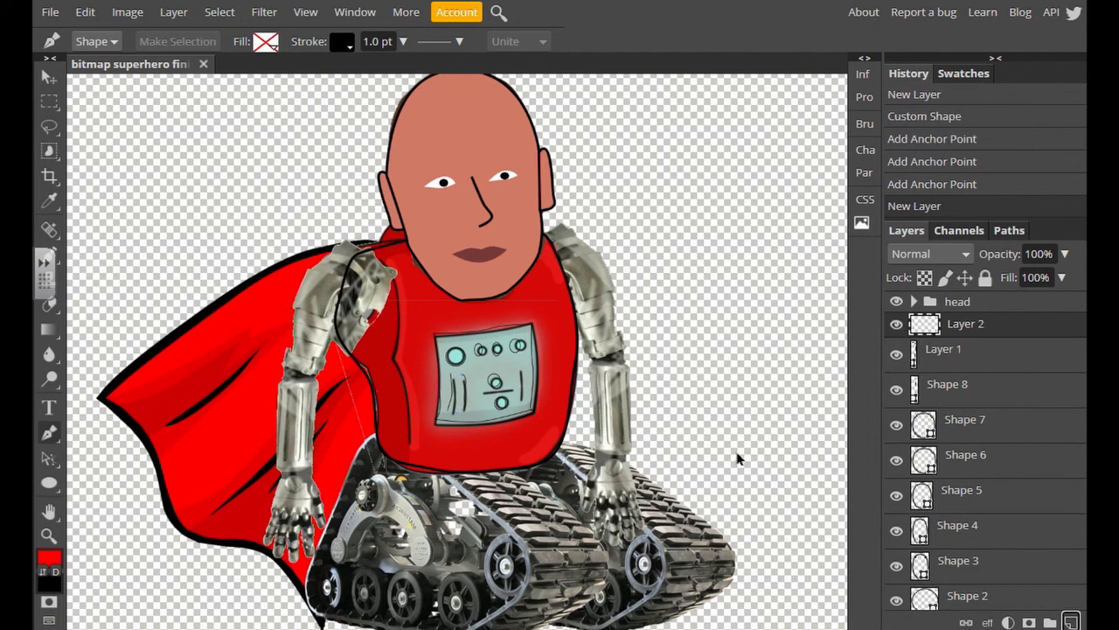
pyautogui.click(519, 370)
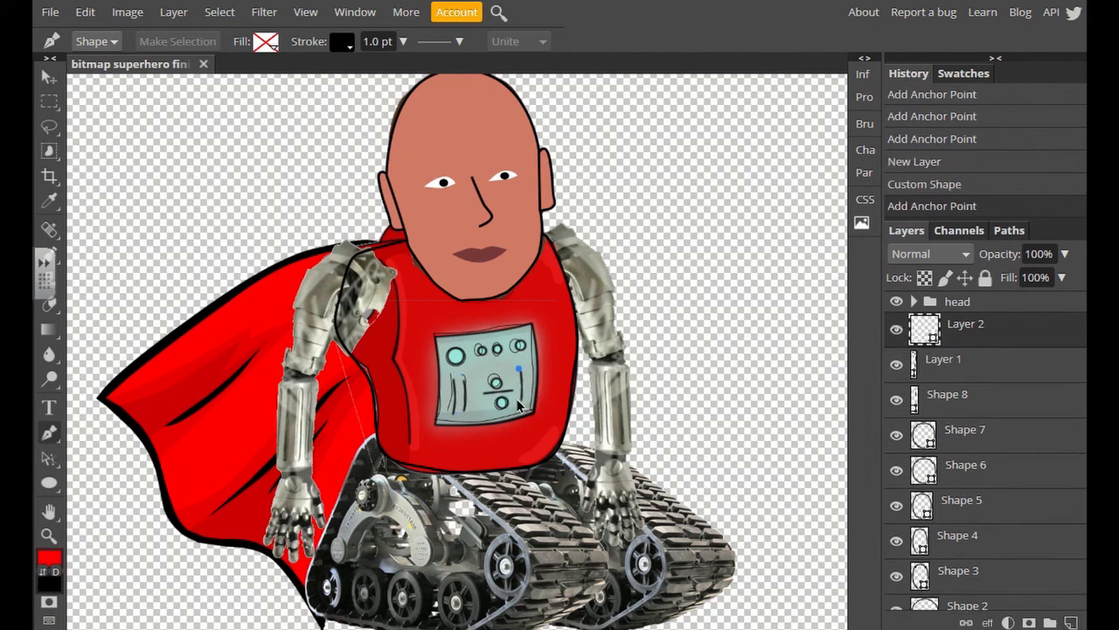
pyautogui.click(519, 399)
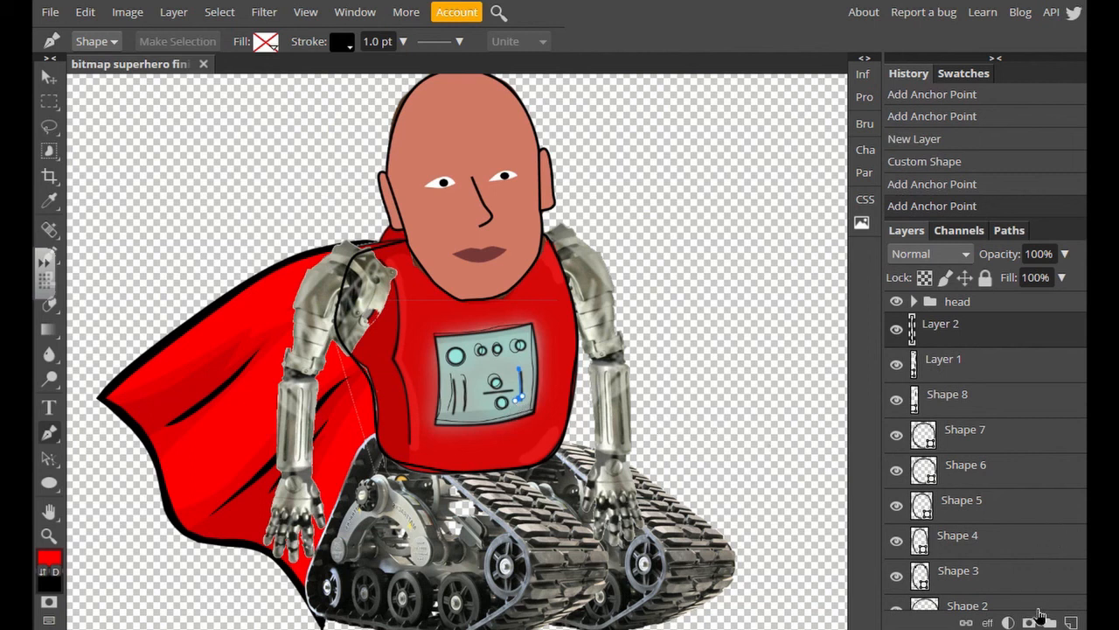
# Add a new layer and trace the curved fold line down the torso's left side, from the shoulder to near the waist.
pyautogui.click(1071, 620)
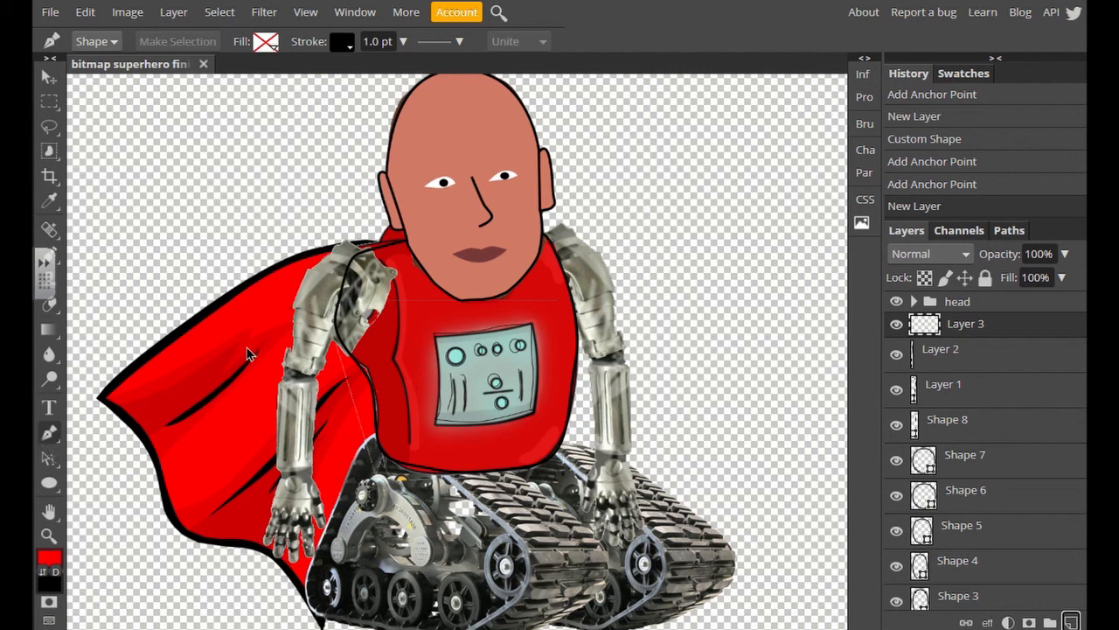
pyautogui.click(378, 262)
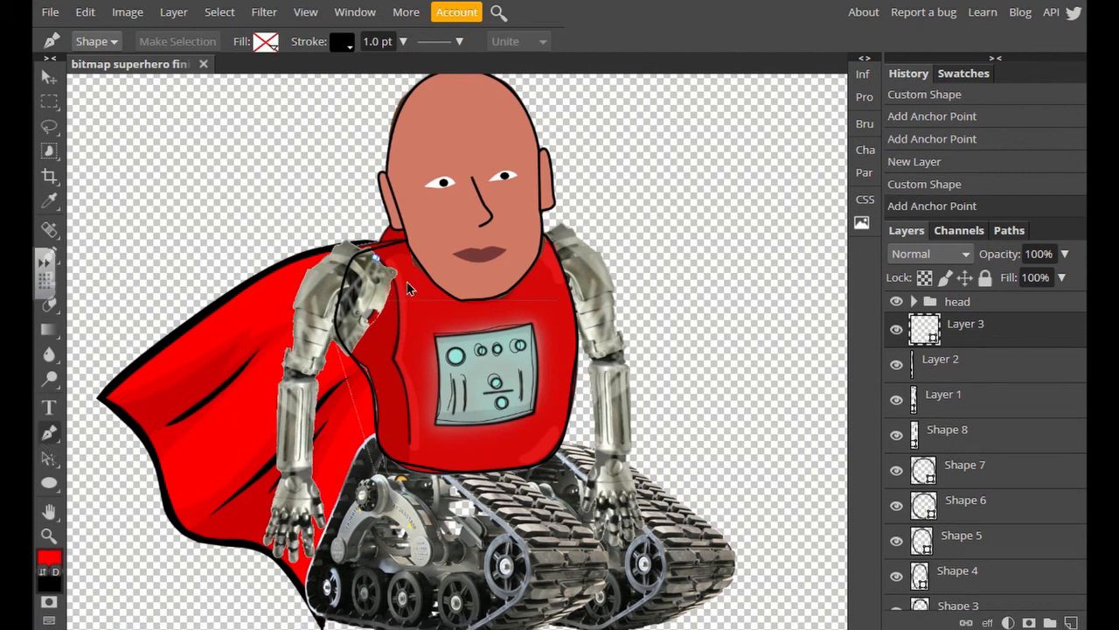
pyautogui.moveTo(396, 311); pyautogui.dragTo(397, 333)
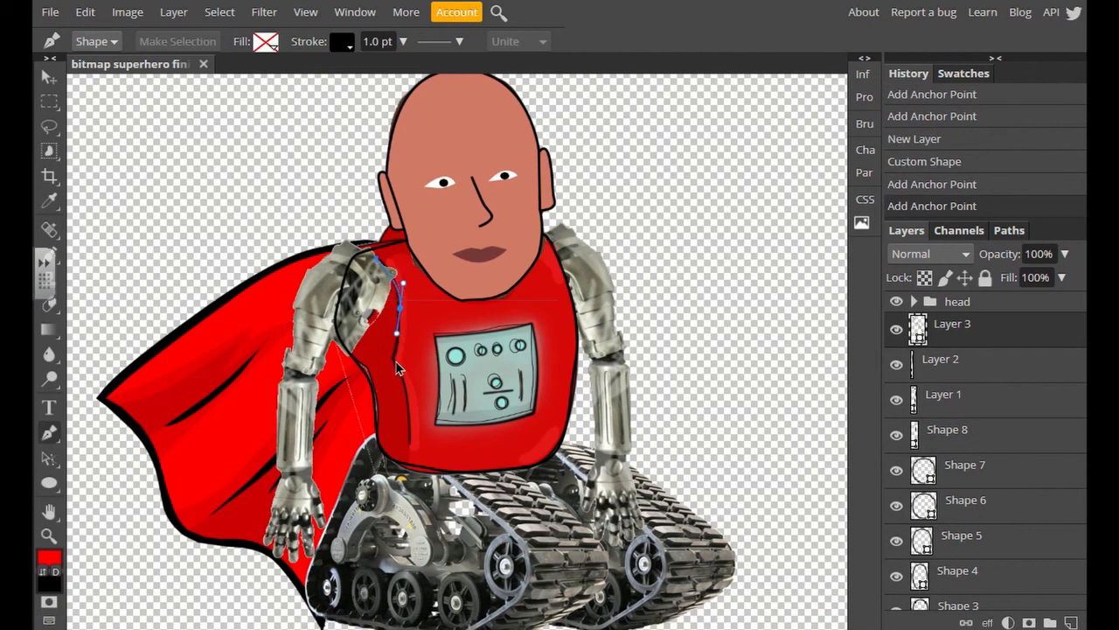
pyautogui.click(392, 362)
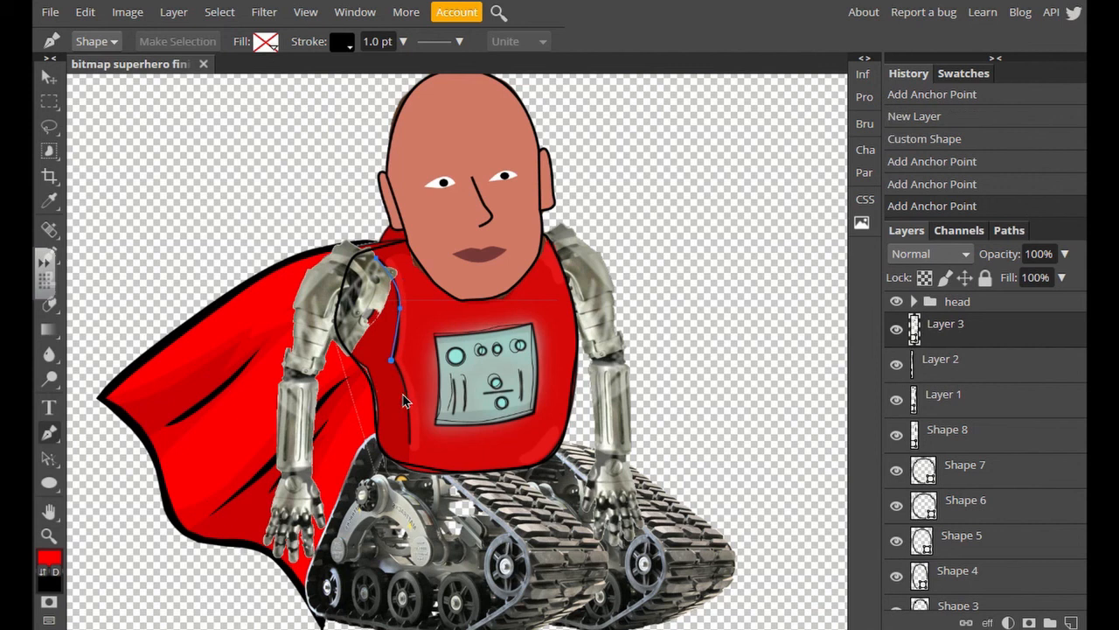
pyautogui.moveTo(405, 399); pyautogui.dragTo(410, 415)
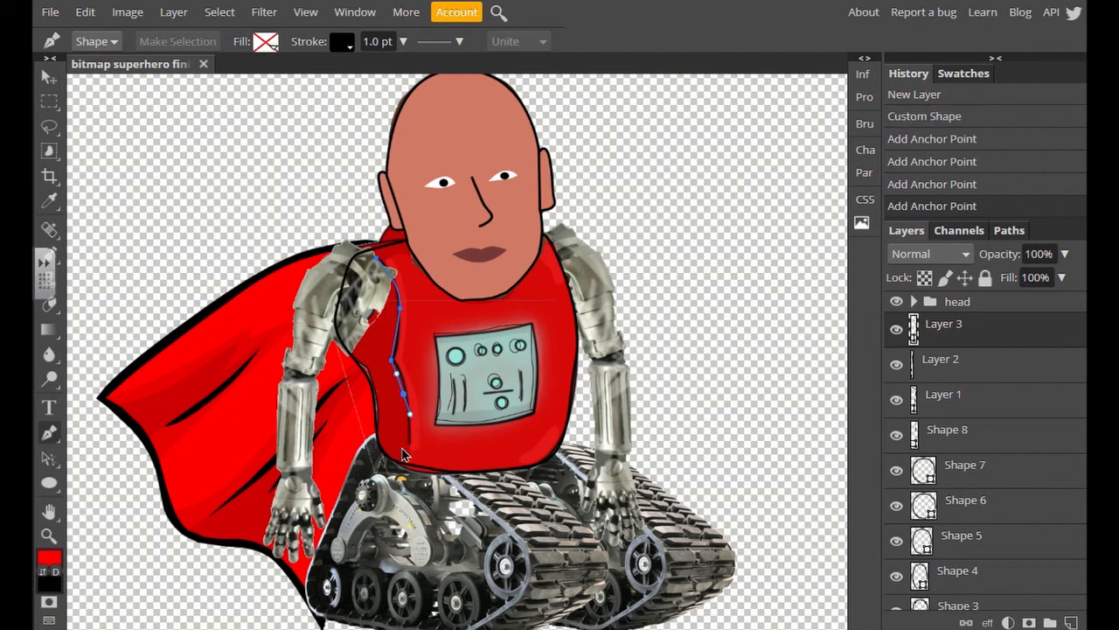
pyautogui.click(408, 443)
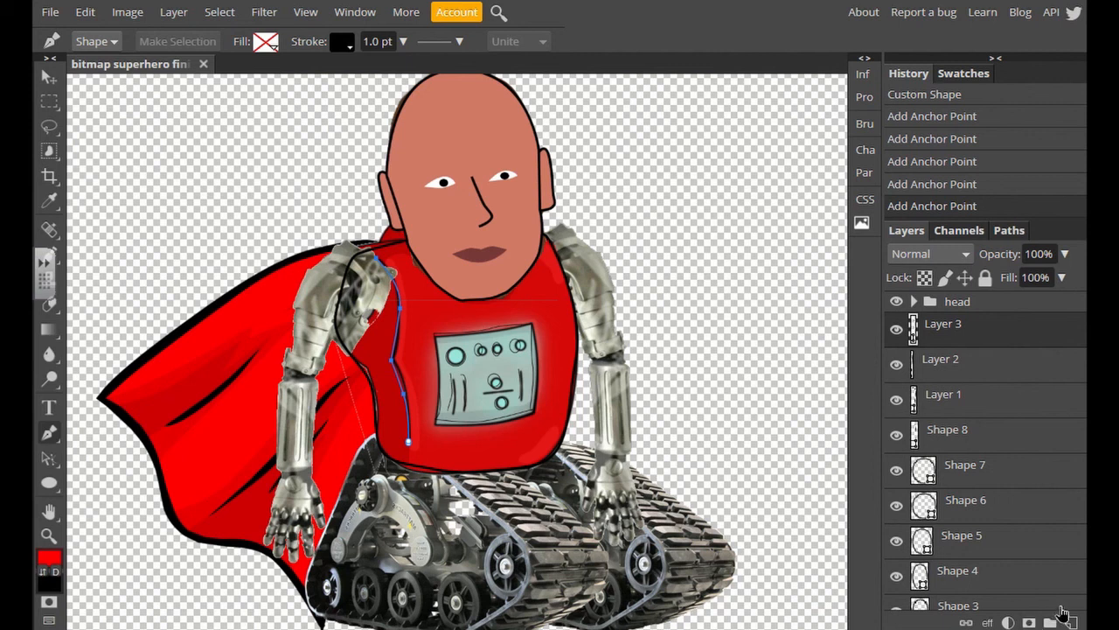
# Add another empty layer and set the stroke width of the torso fold line to 5 pt.
pyautogui.click(1074, 621)
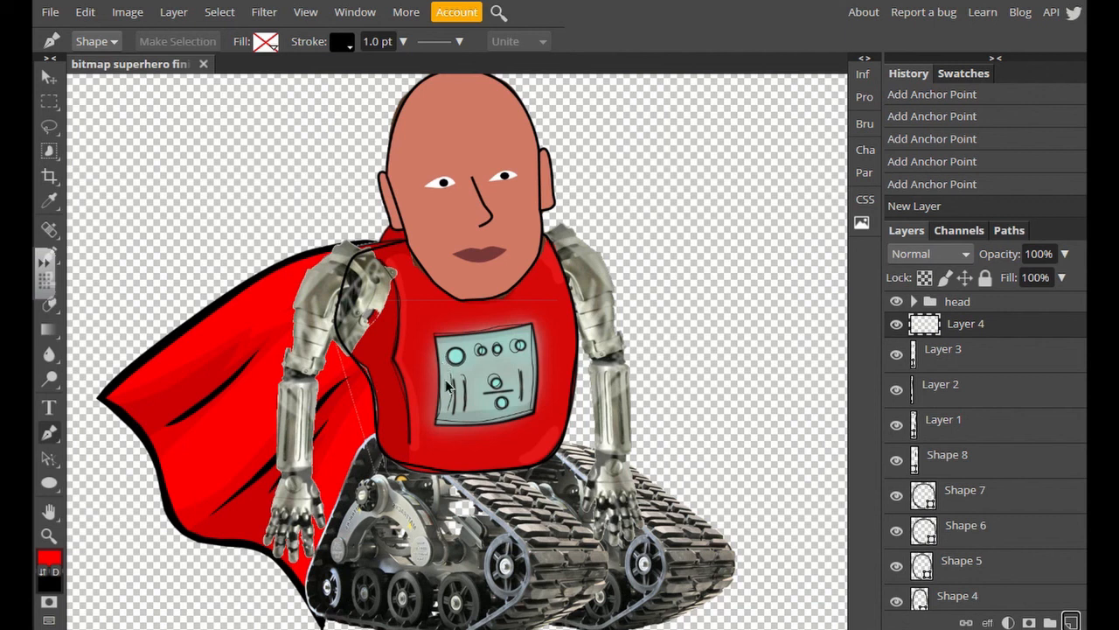
pyautogui.click(941, 354)
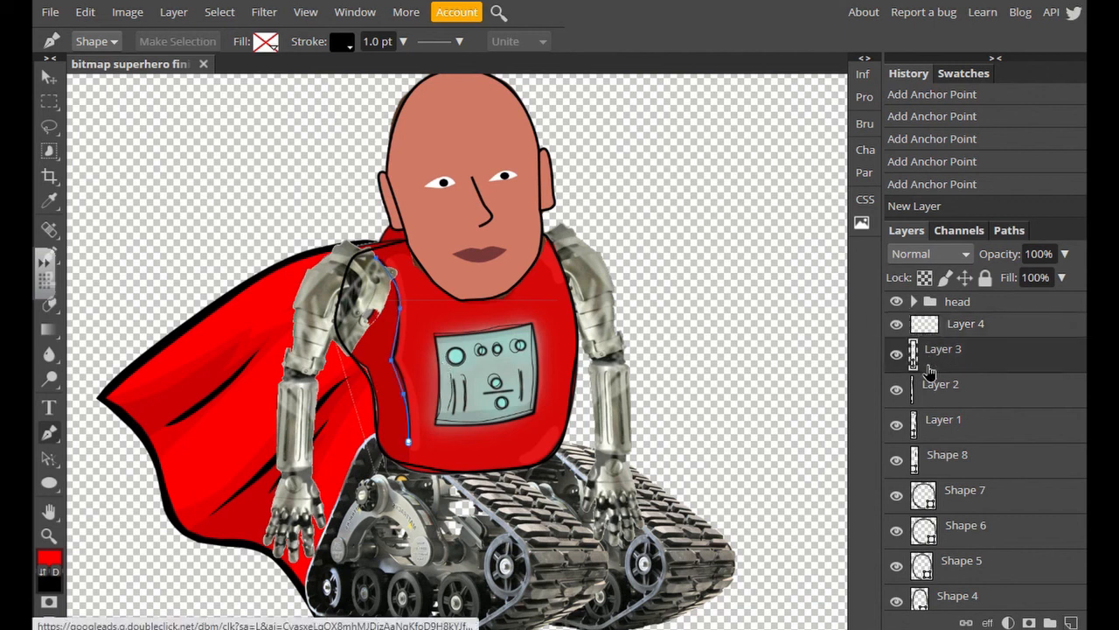
pyautogui.click(382, 44)
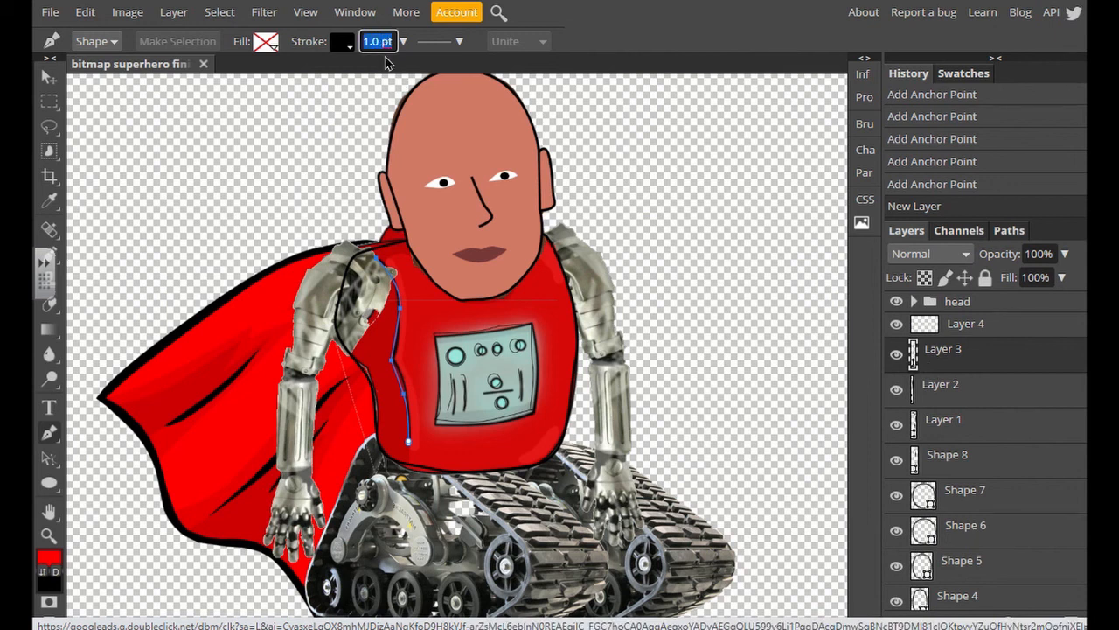
pyautogui.write('5')
pyautogui.press('Return')
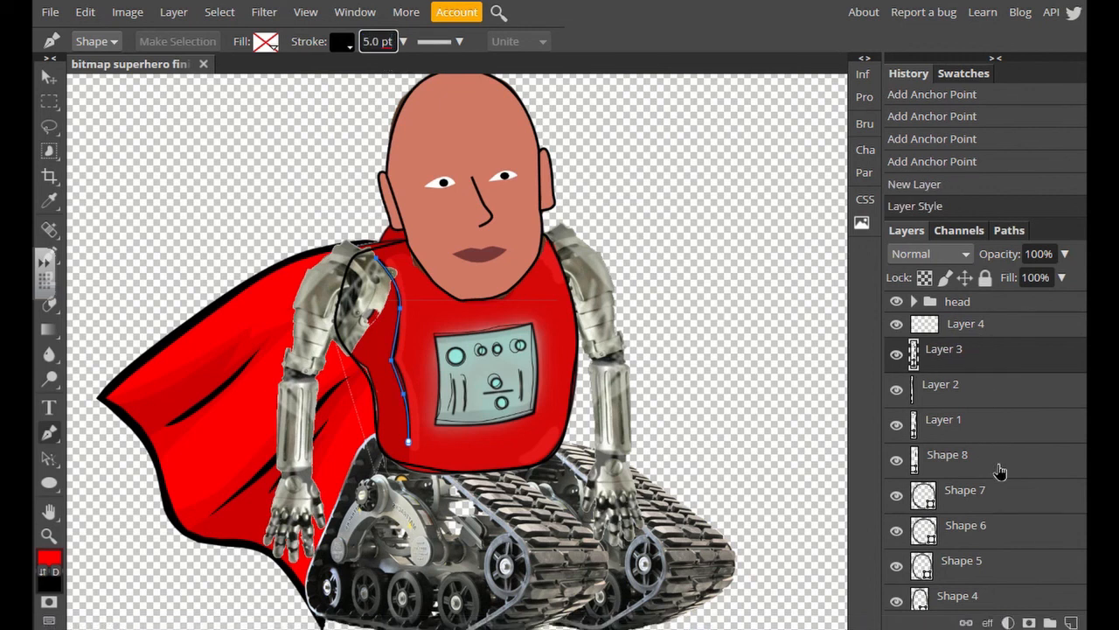
# Select the body layer and set up a solid fill in the red sampled from the lower torso (d60909).
pyautogui.scroll(-3, 1001, 471)
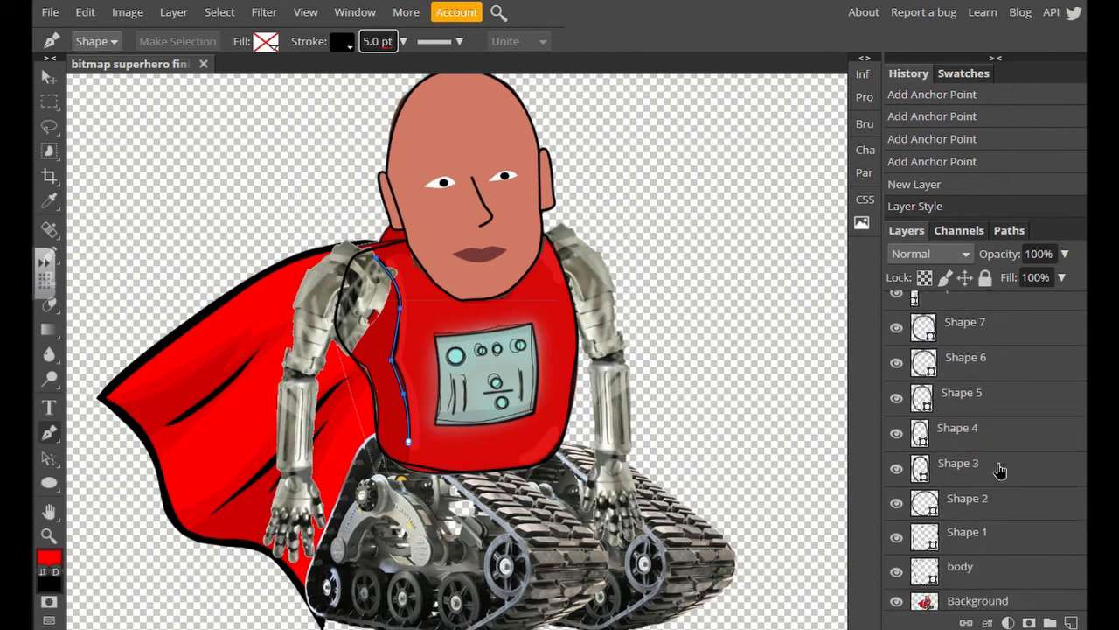
pyautogui.scroll(-1, 978, 493)
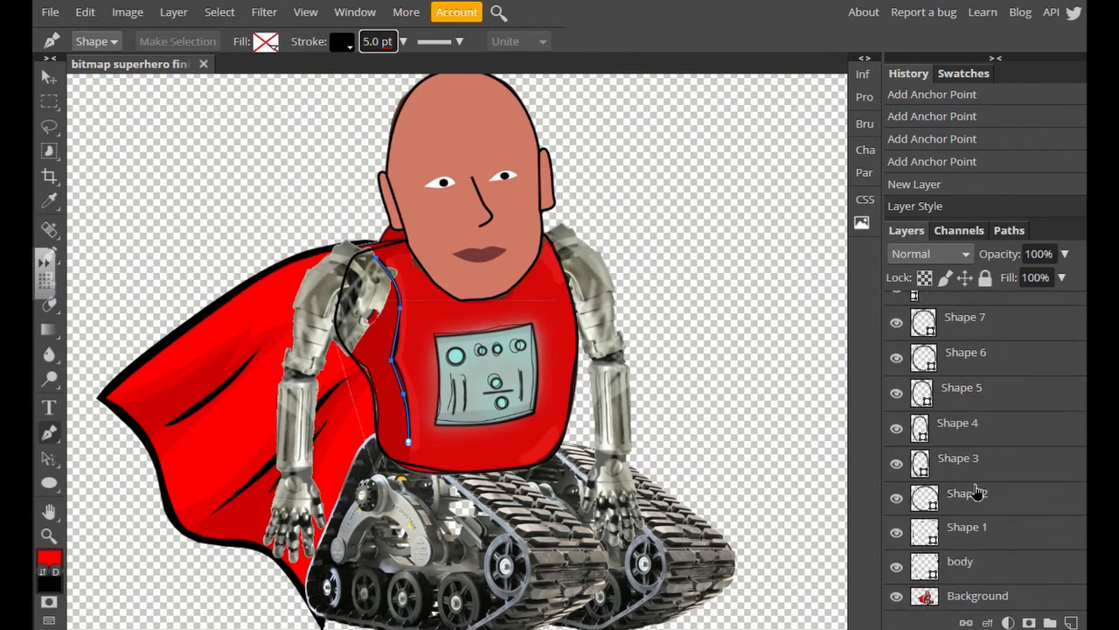
pyautogui.click(953, 562)
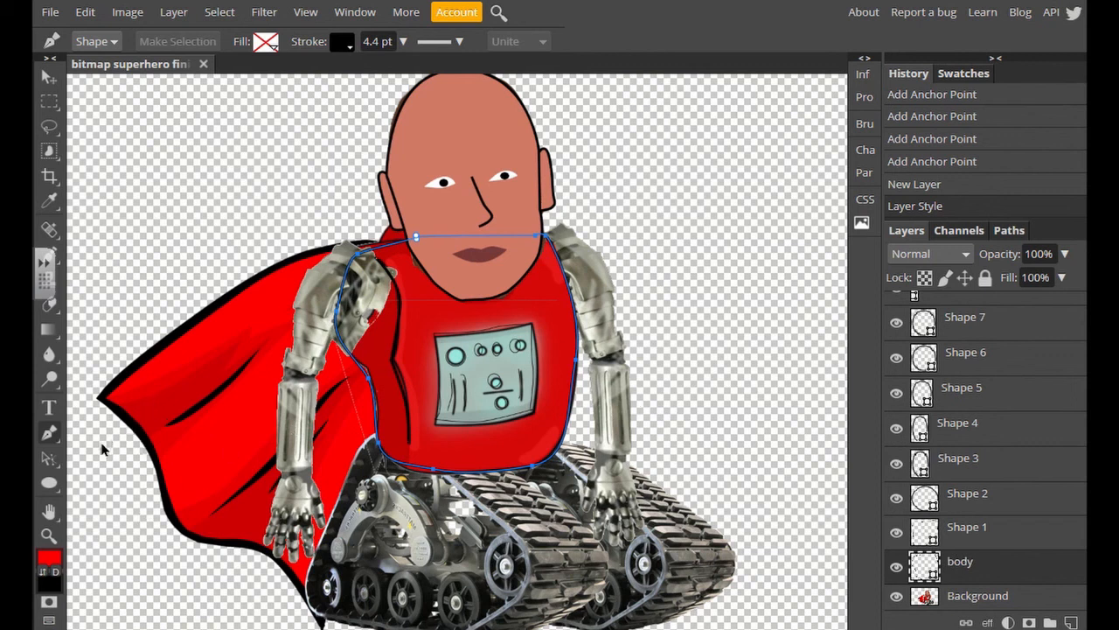
pyautogui.click(266, 44)
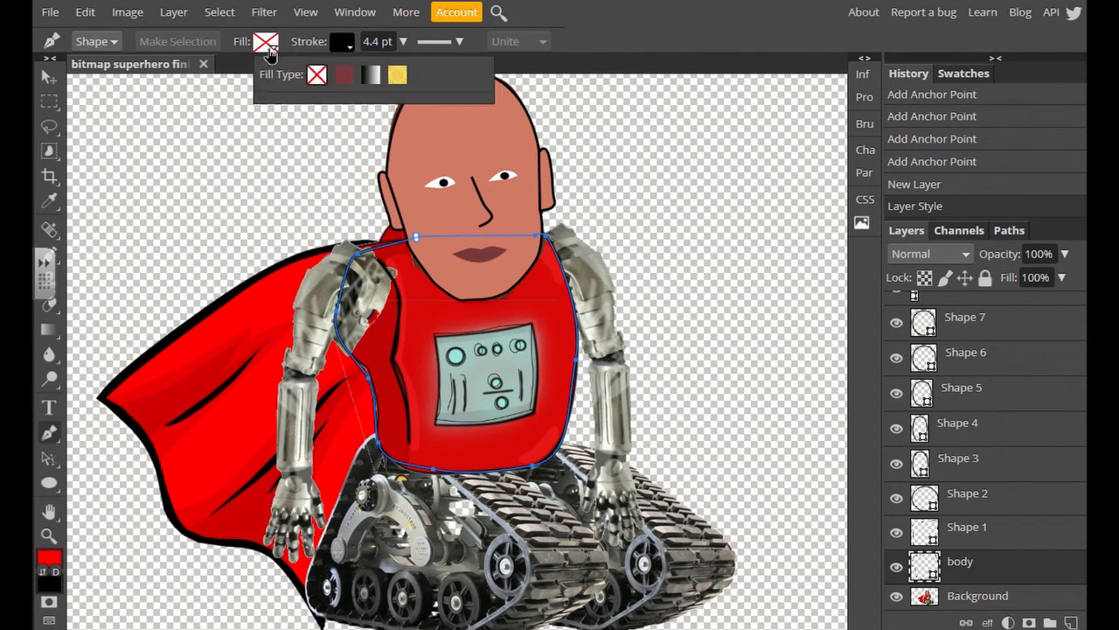
pyautogui.click(419, 339)
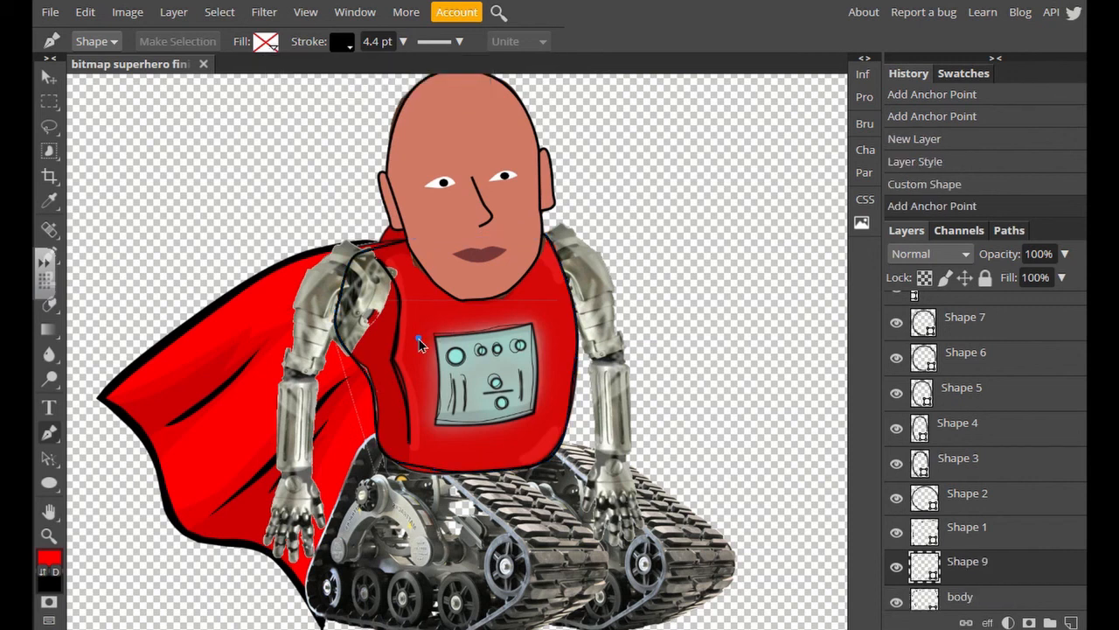
pyautogui.hotkey('ctrl', 'z')
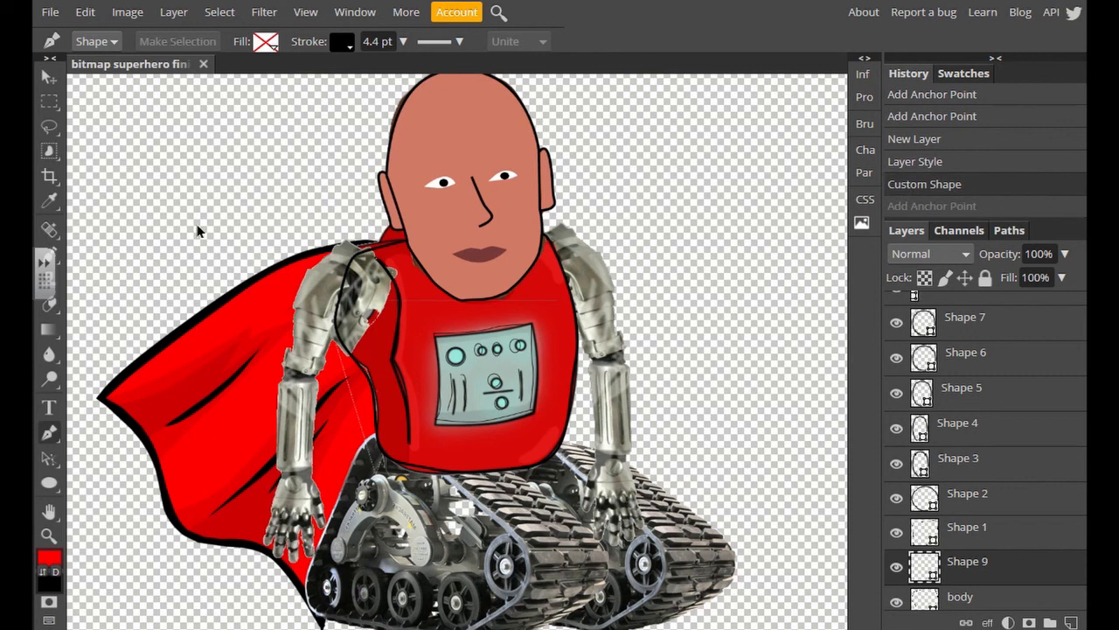
pyautogui.click(266, 41)
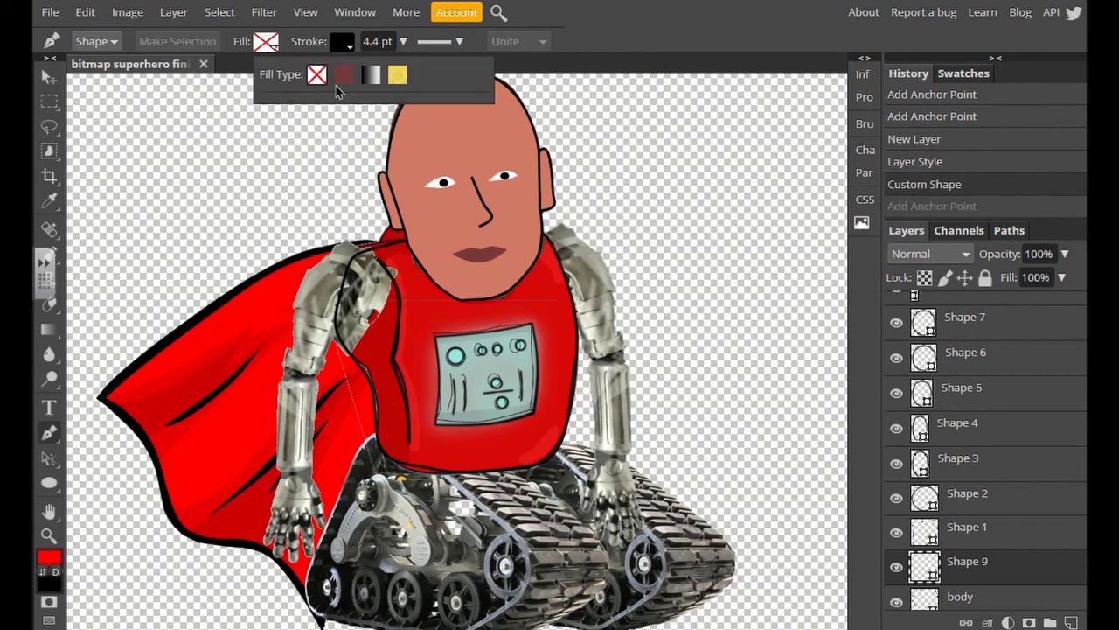
pyautogui.click(344, 78)
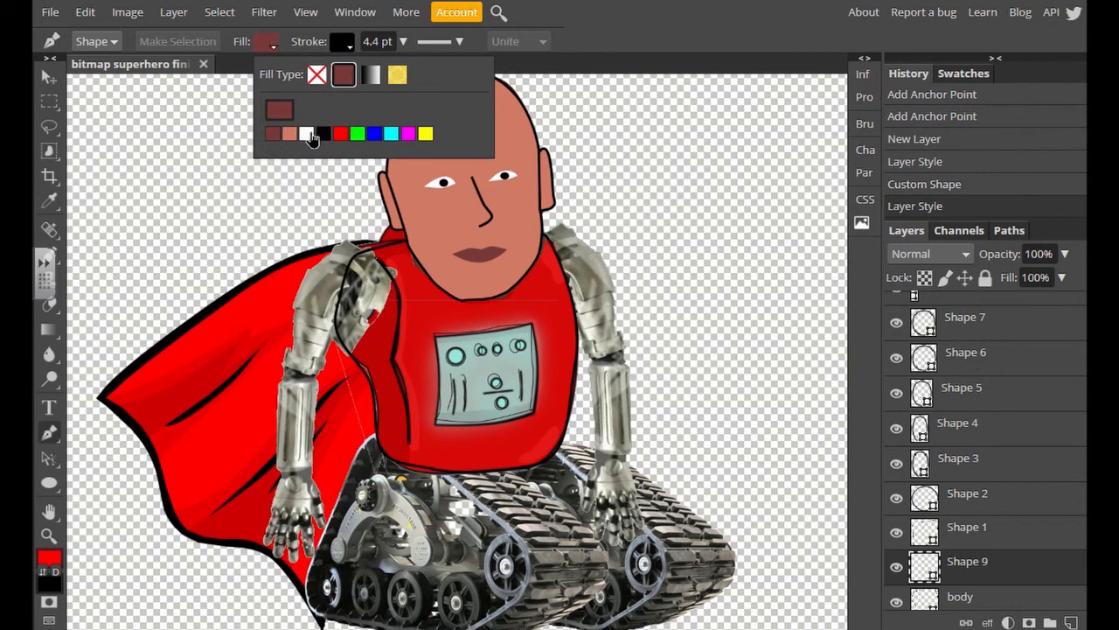
pyautogui.click(279, 111)
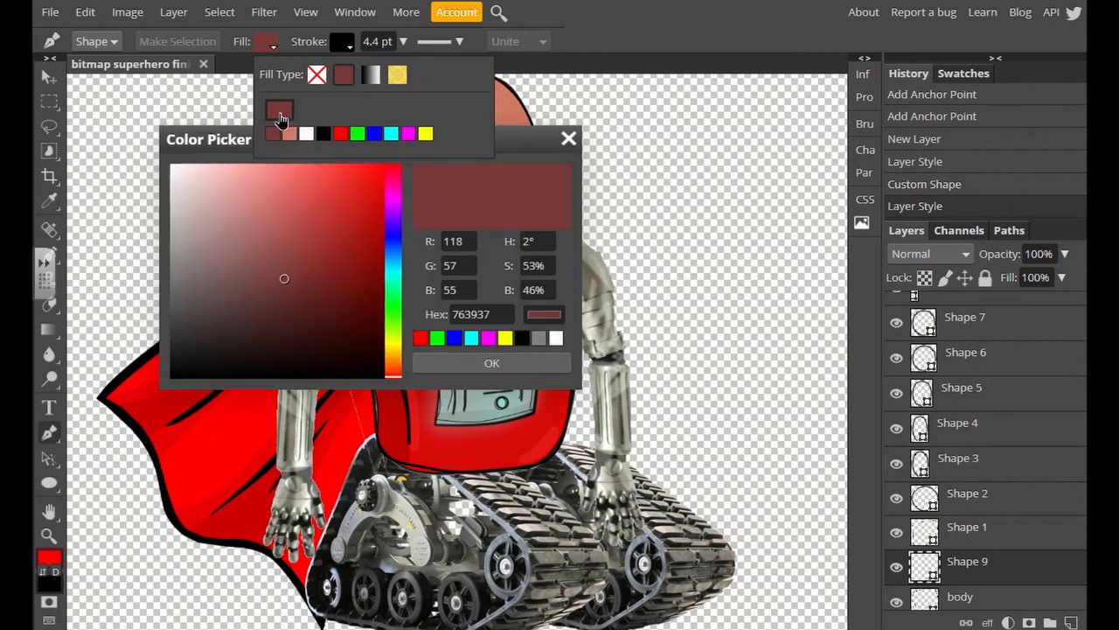
pyautogui.click(463, 444)
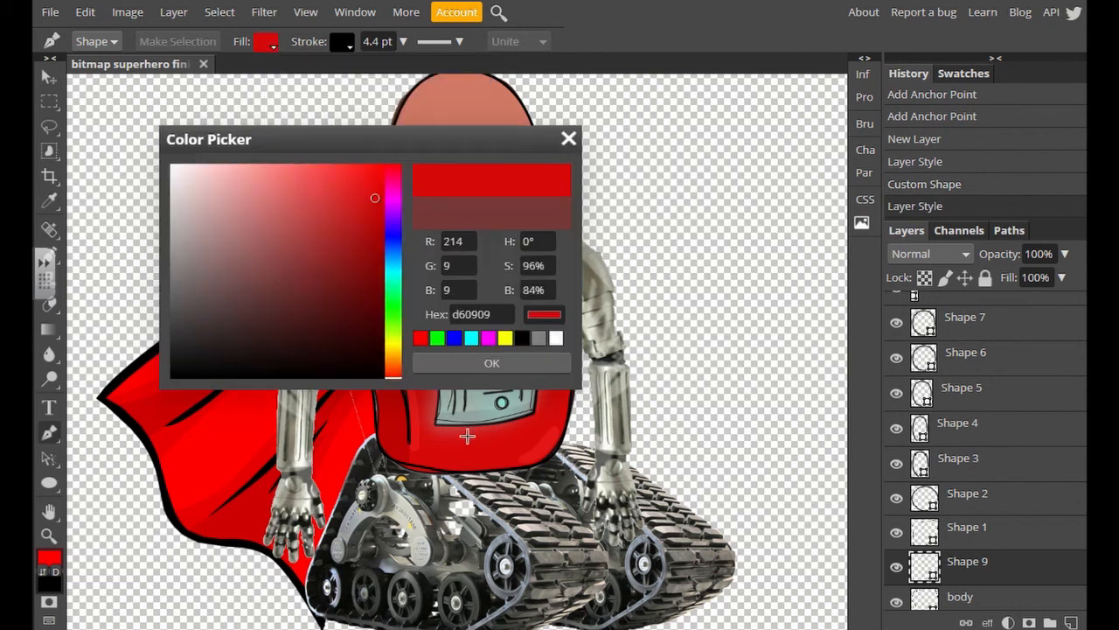
pyautogui.click(490, 366)
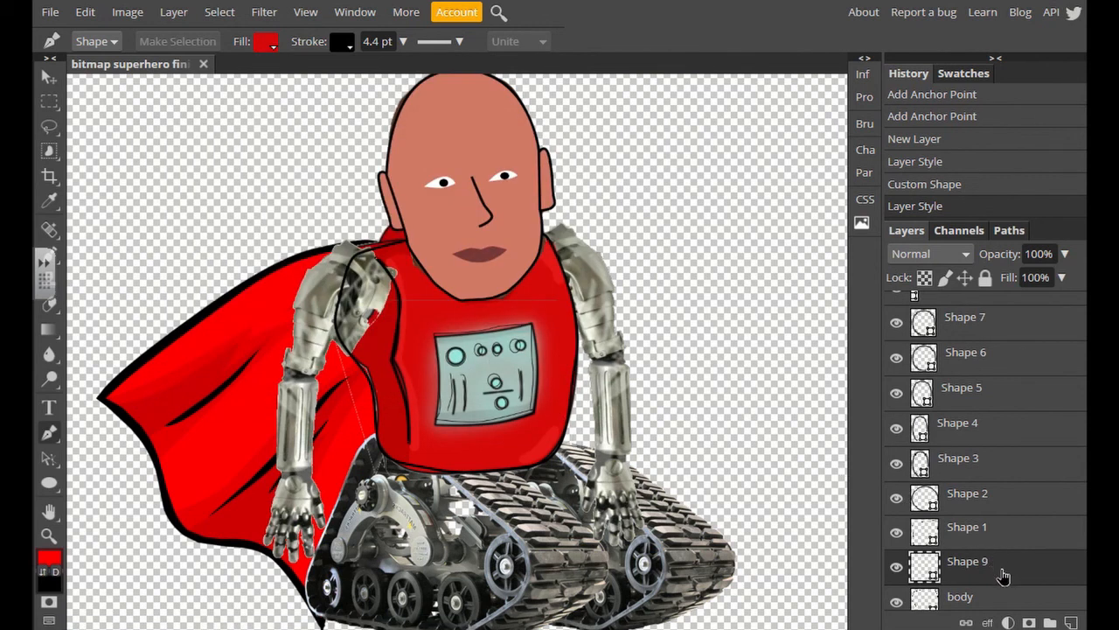
# Undo the stray shape added above the body layer and fill the body shape with the sampled torso red.
pyautogui.hotkey('ctrl', 'z')
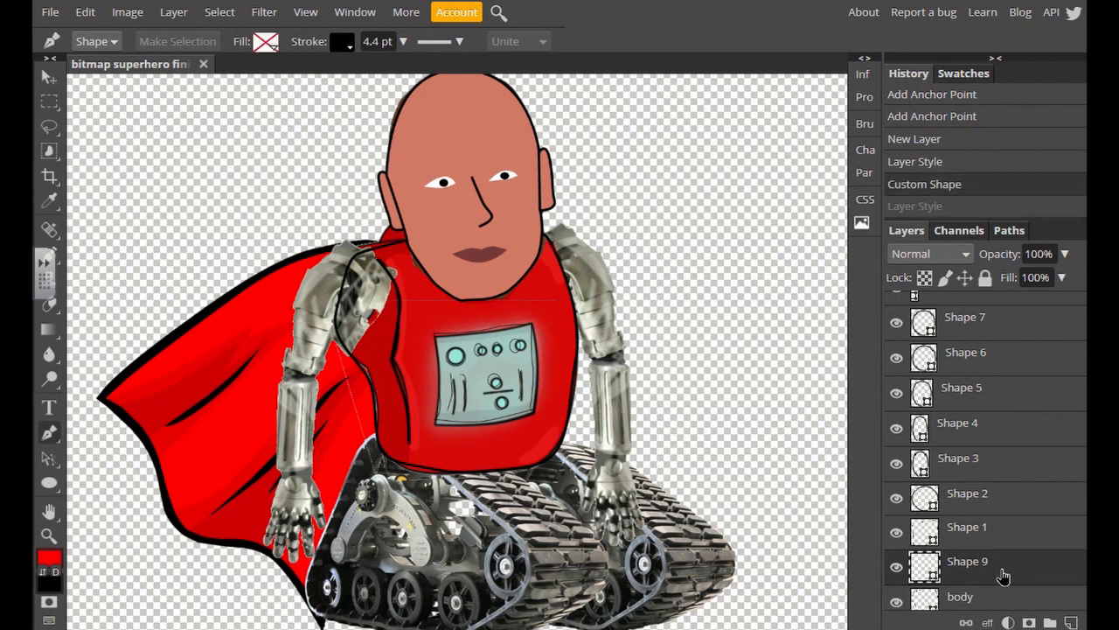
pyautogui.hotkey('ctrl', 'z')
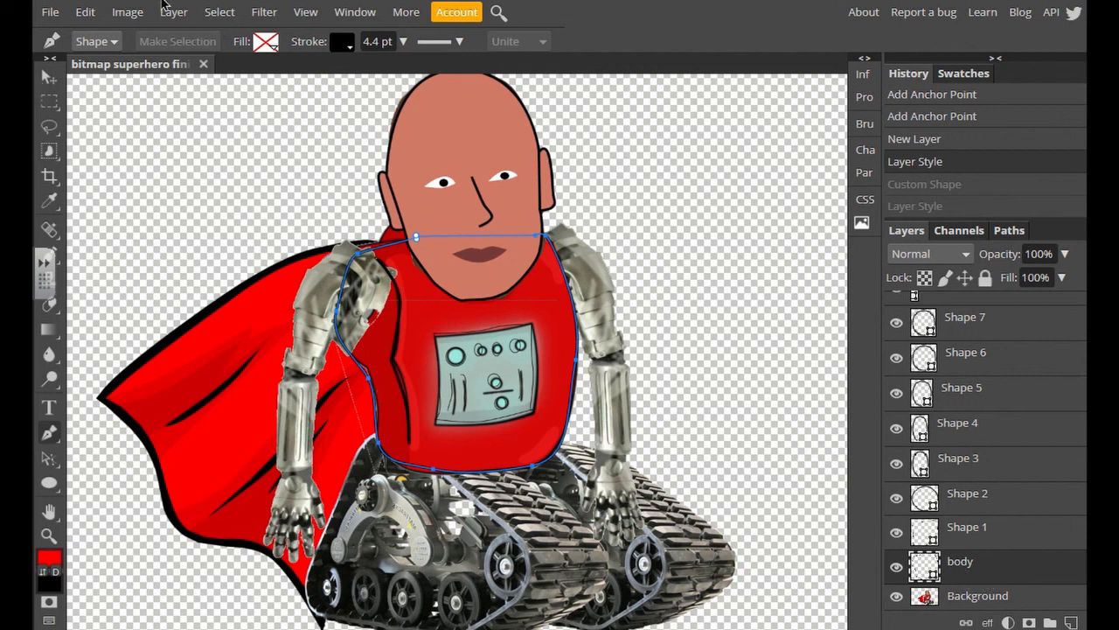
pyautogui.click(265, 43)
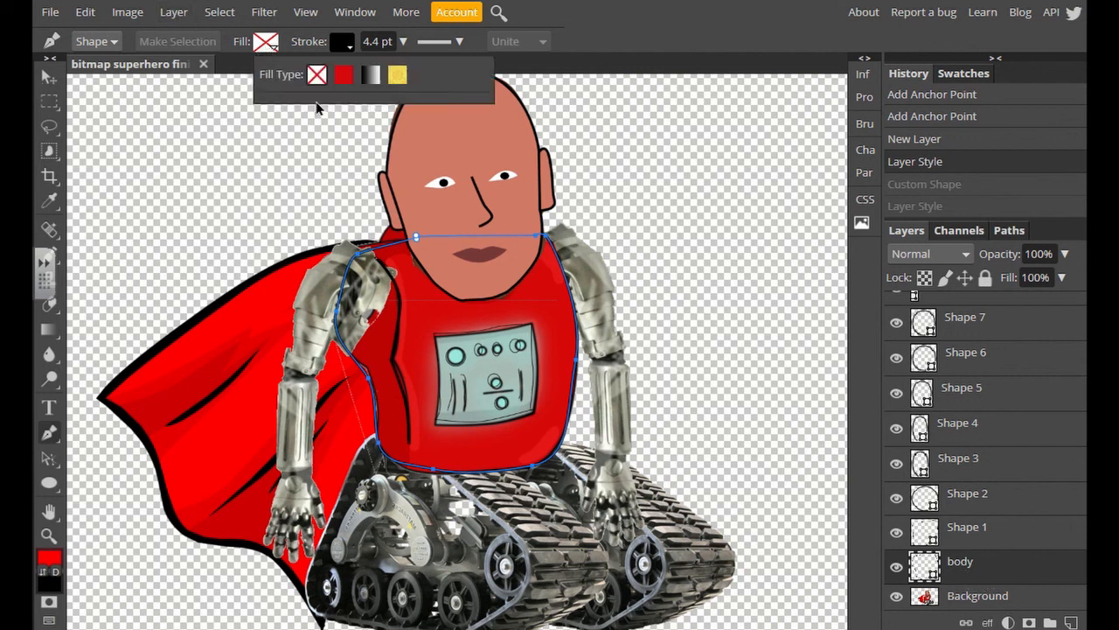
pyautogui.click(343, 74)
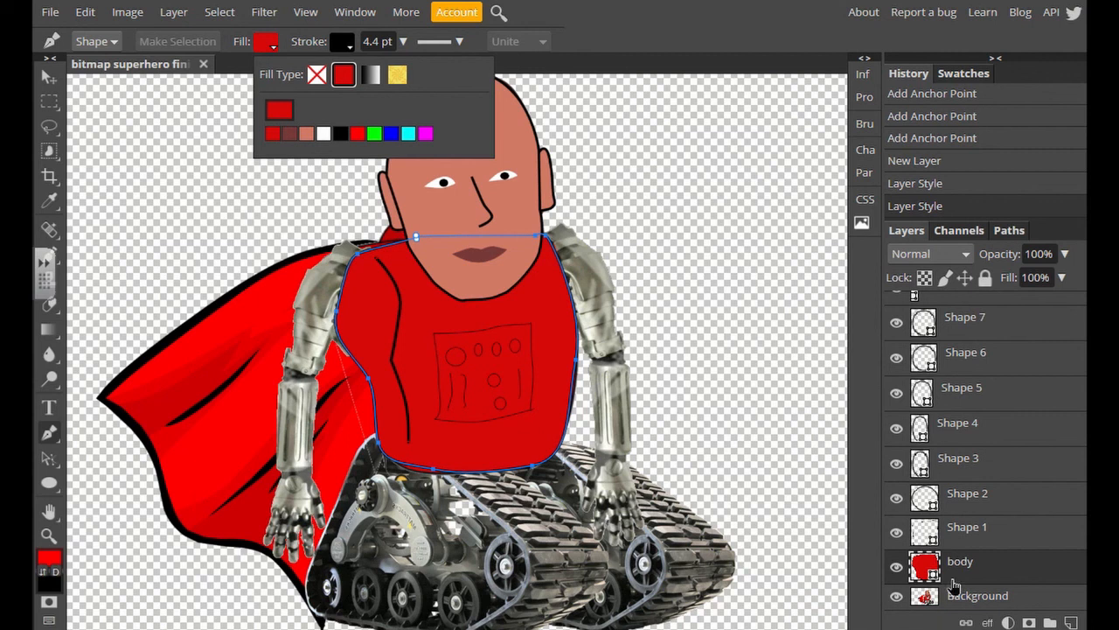
# Set the stroke width of the chest panel's outline to 5 pt.
pyautogui.click(965, 539)
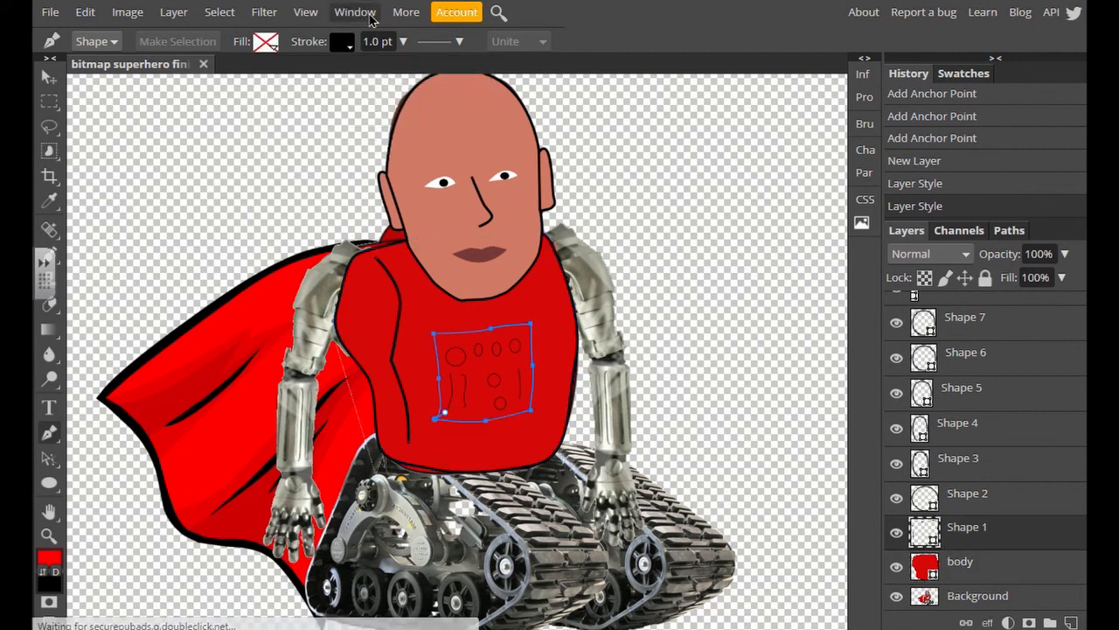
pyautogui.click(372, 41)
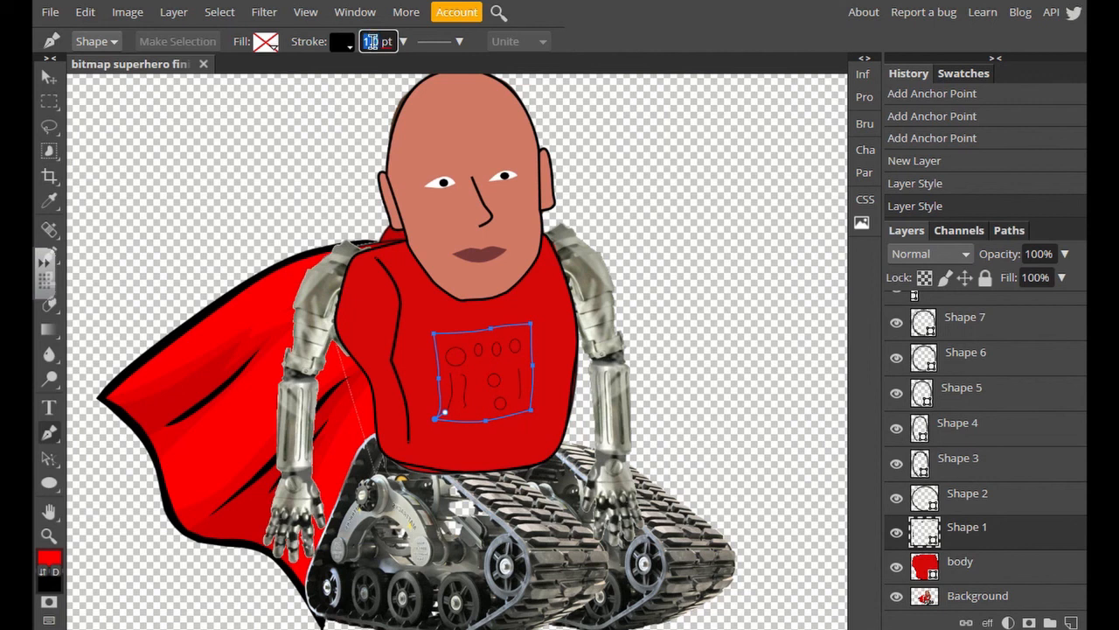
pyautogui.write('5')
pyautogui.press('Return')
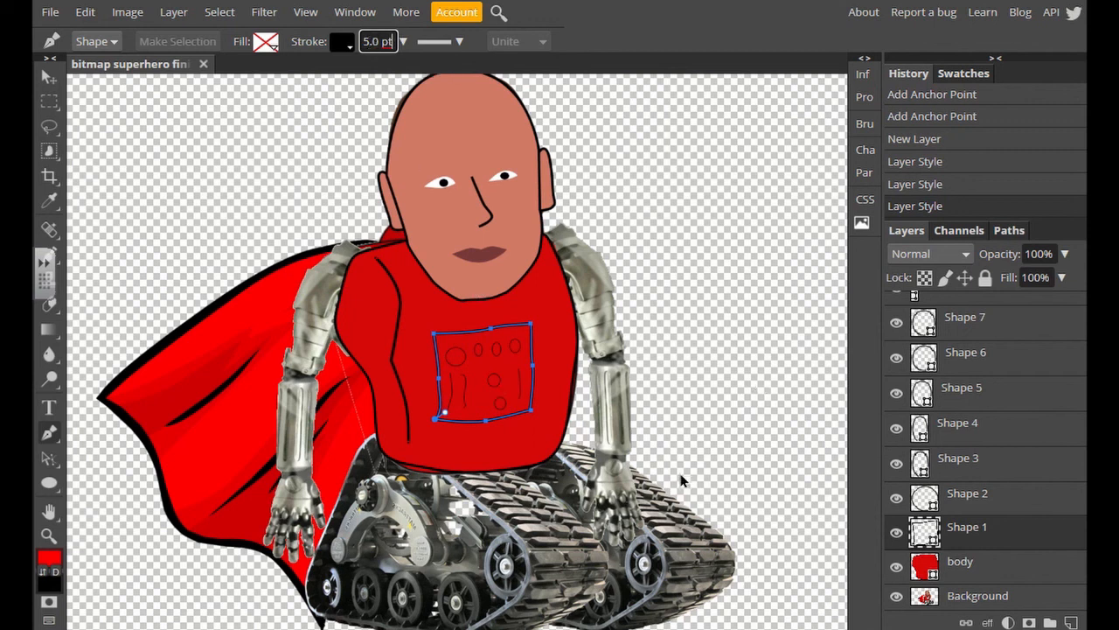
# Group all torso and chest panel layers, from the body shape up to Layer 3, and name the group body.
pyautogui.click(994, 571)
pyautogui.scroll(3, 1013, 450)
pyautogui.scroll(1, 1013, 451)
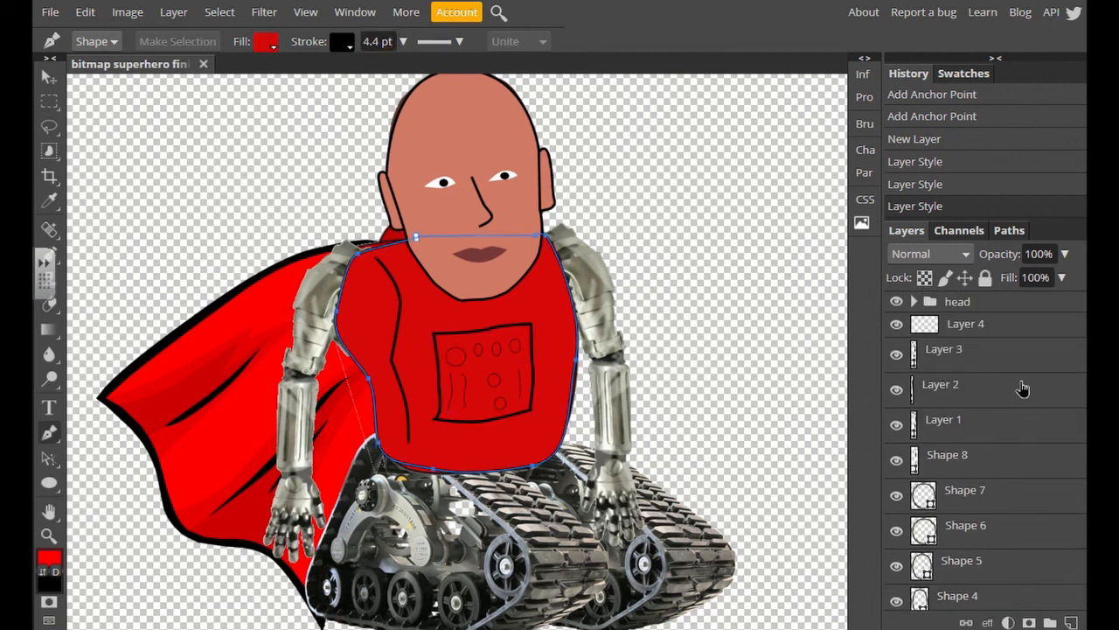
pyautogui.click(954, 354)
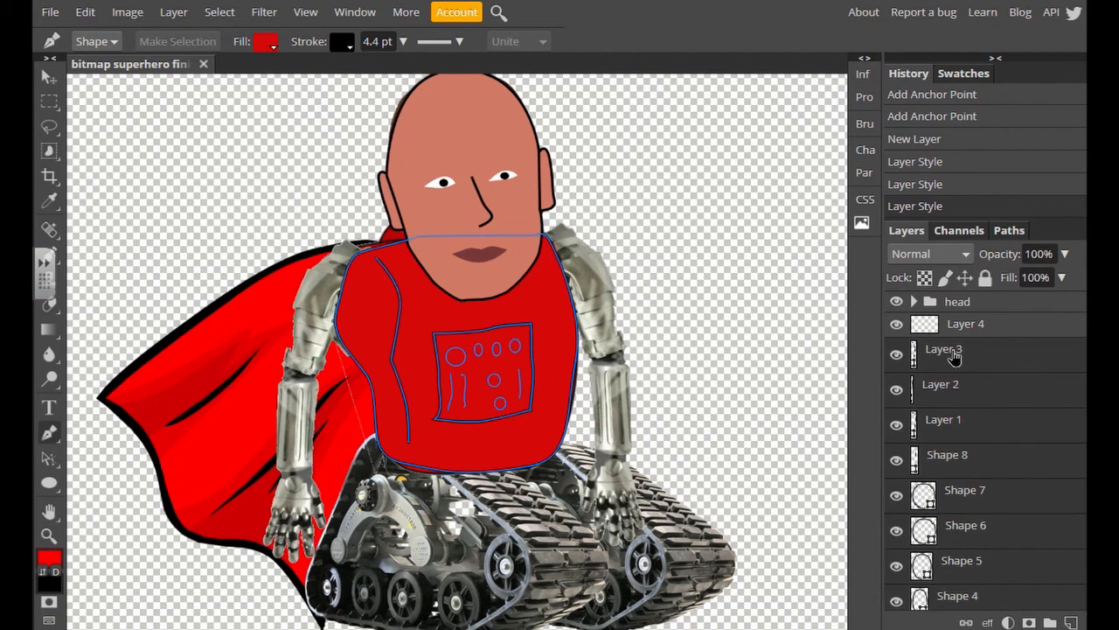
pyautogui.hotkey('ctrl', 'g')
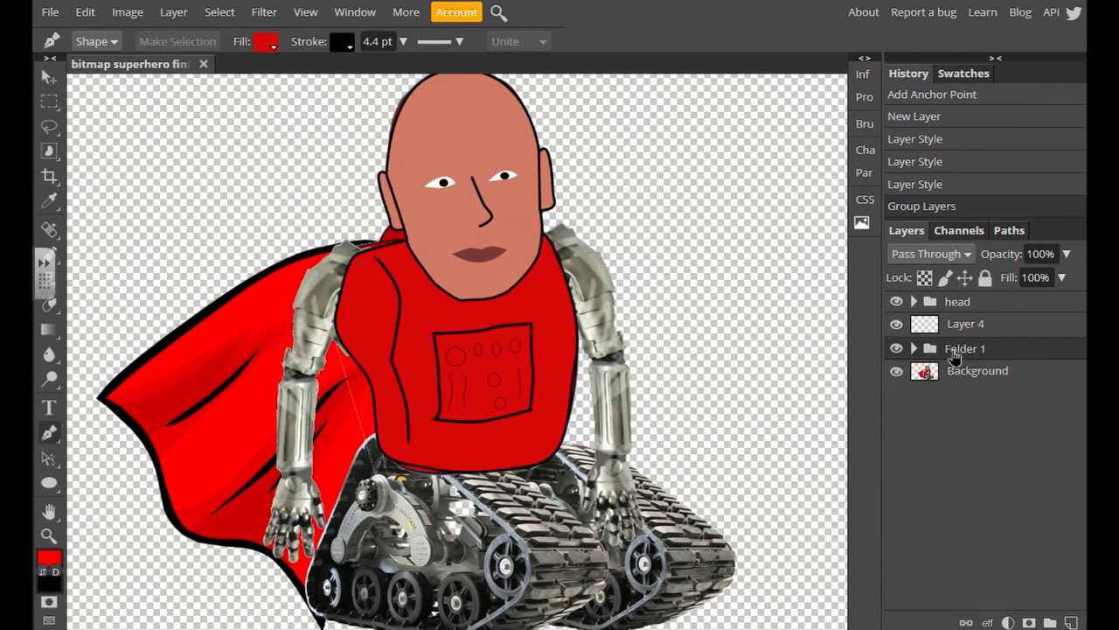
pyautogui.doubleClick(955, 351)
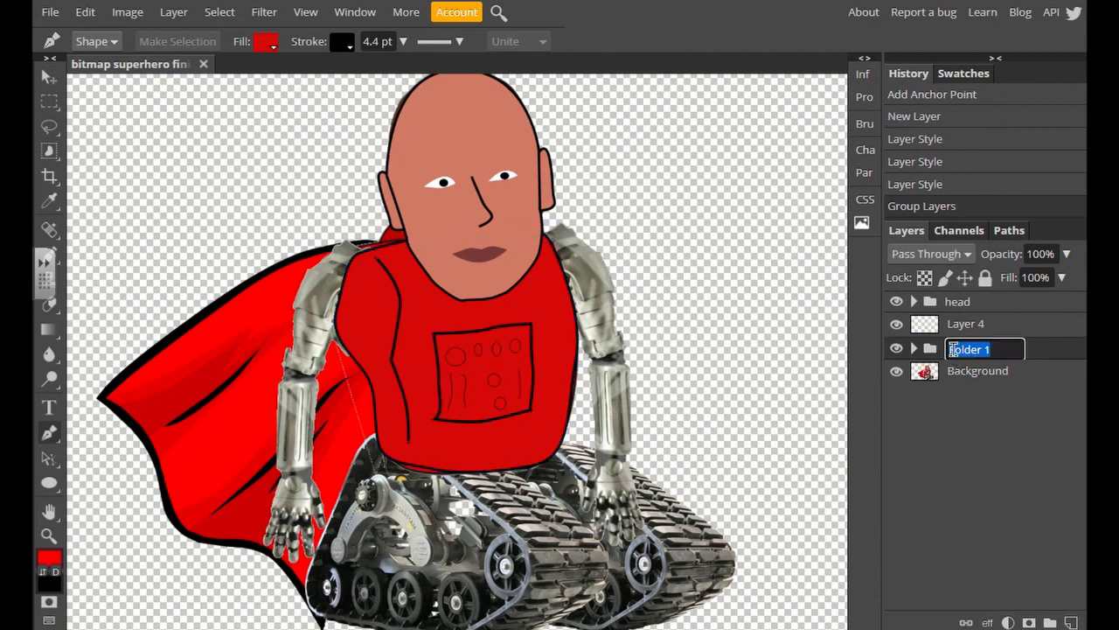
pyautogui.press('BackSpace')
pyautogui.press('Return')
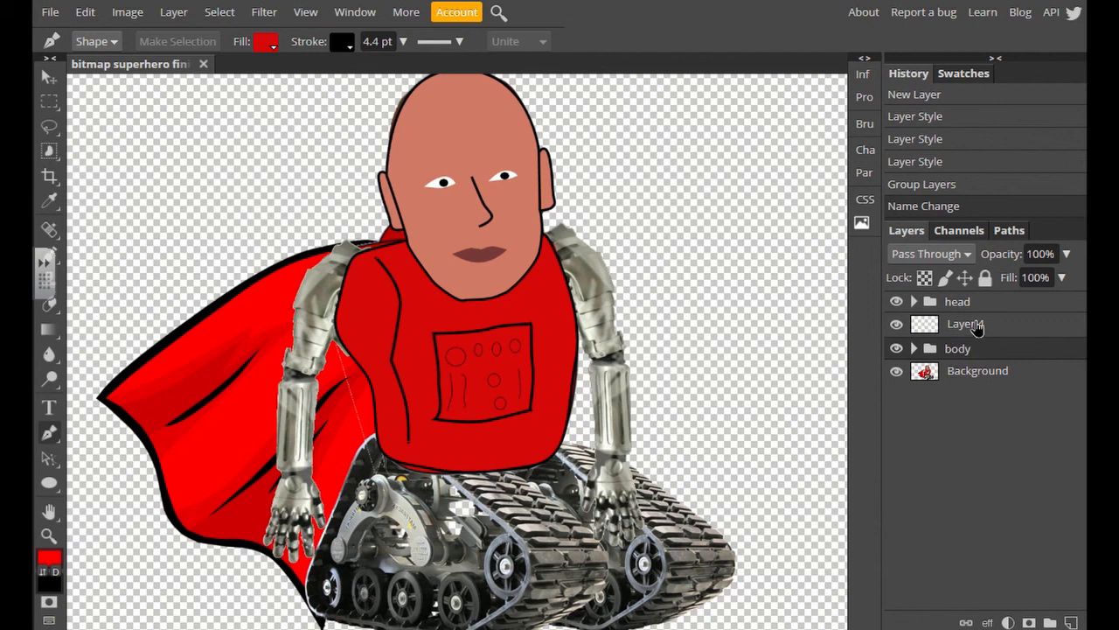
# Delete the empty Layer 4 and hide the body group.
pyautogui.rightClick(971, 328)
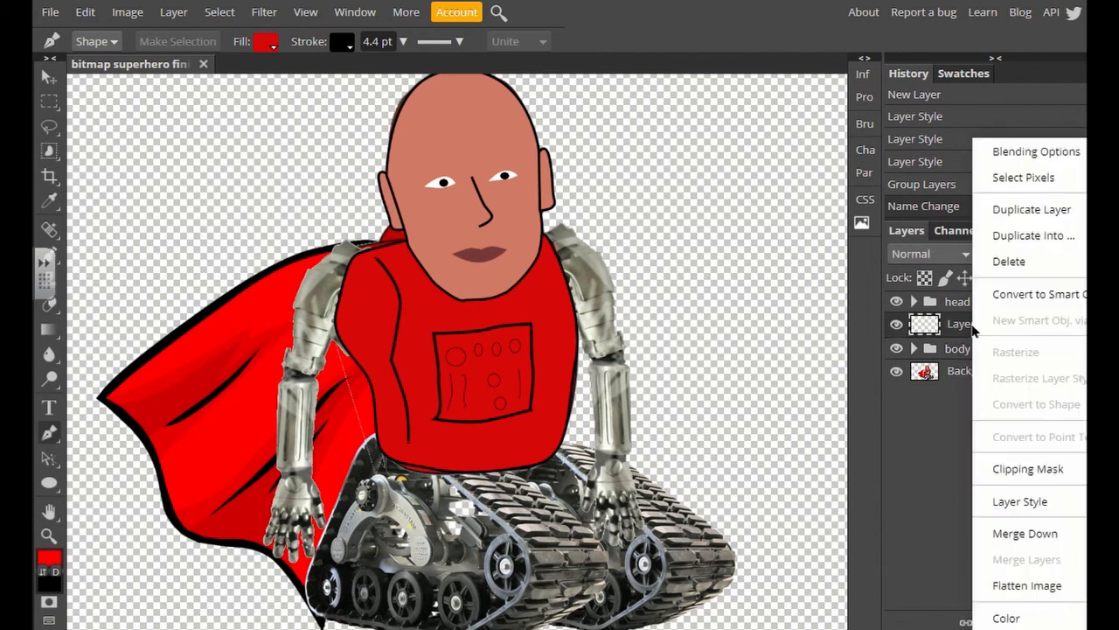
pyautogui.click(1012, 263)
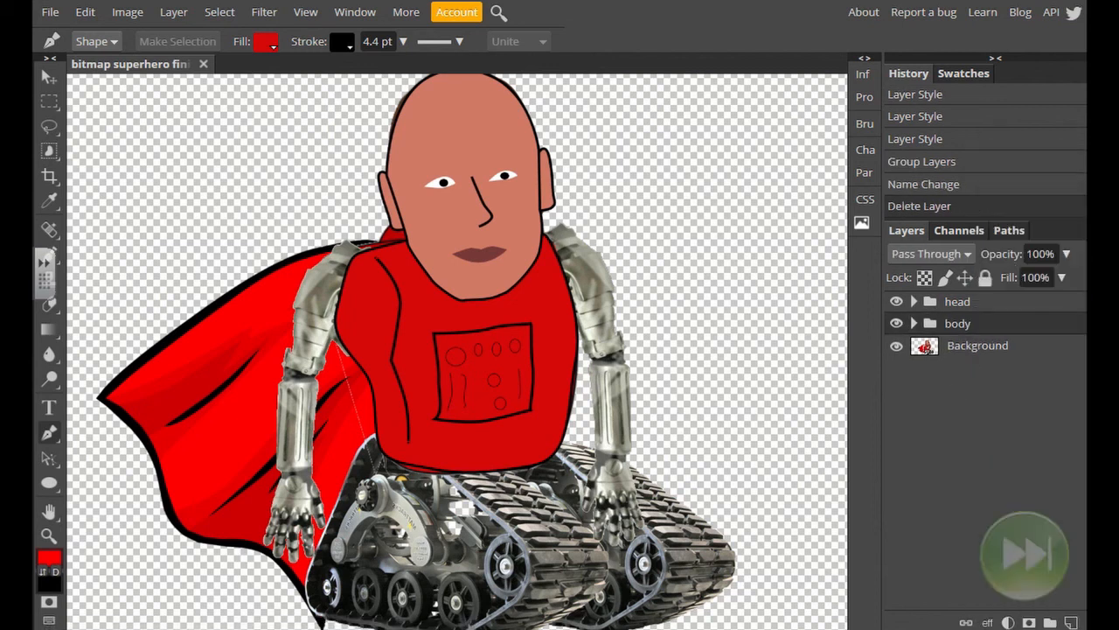
pyautogui.click(893, 324)
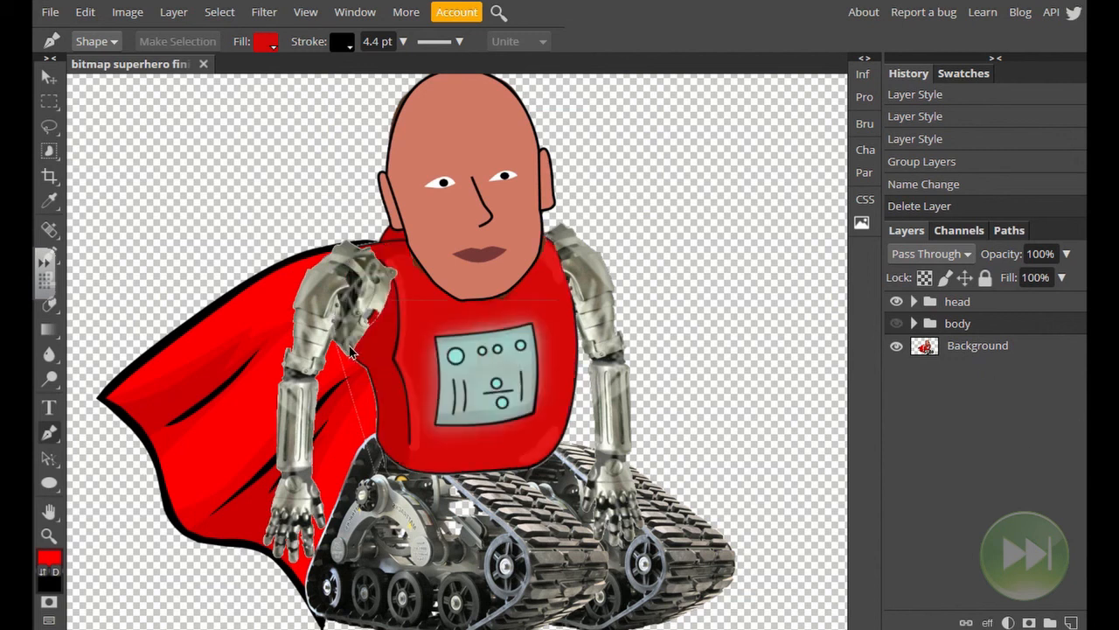
# Trace the left robot upper arm and shoulder as a closed Pen shape with no fill and a black outline.
pyautogui.click(349, 352)
pyautogui.click(368, 324)
pyautogui.click(386, 284)
pyautogui.click(397, 262)
pyautogui.click(375, 250)
pyautogui.click(349, 238)
pyautogui.click(305, 263)
pyautogui.click(294, 305)
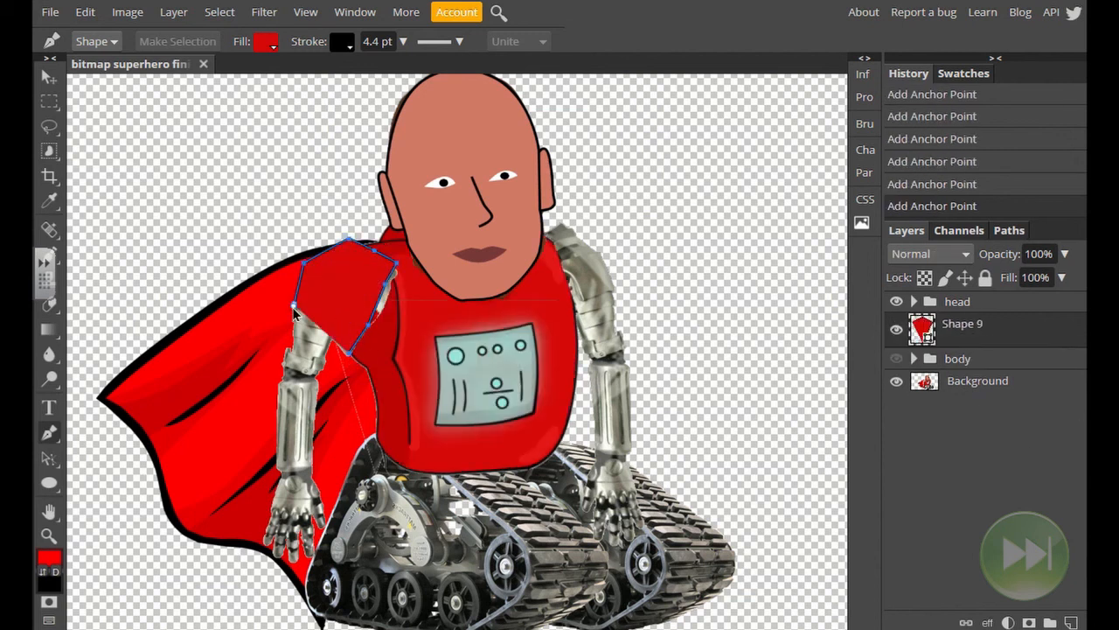
pyautogui.click(279, 362)
pyautogui.click(265, 41)
pyautogui.click(317, 75)
pyautogui.click(331, 328)
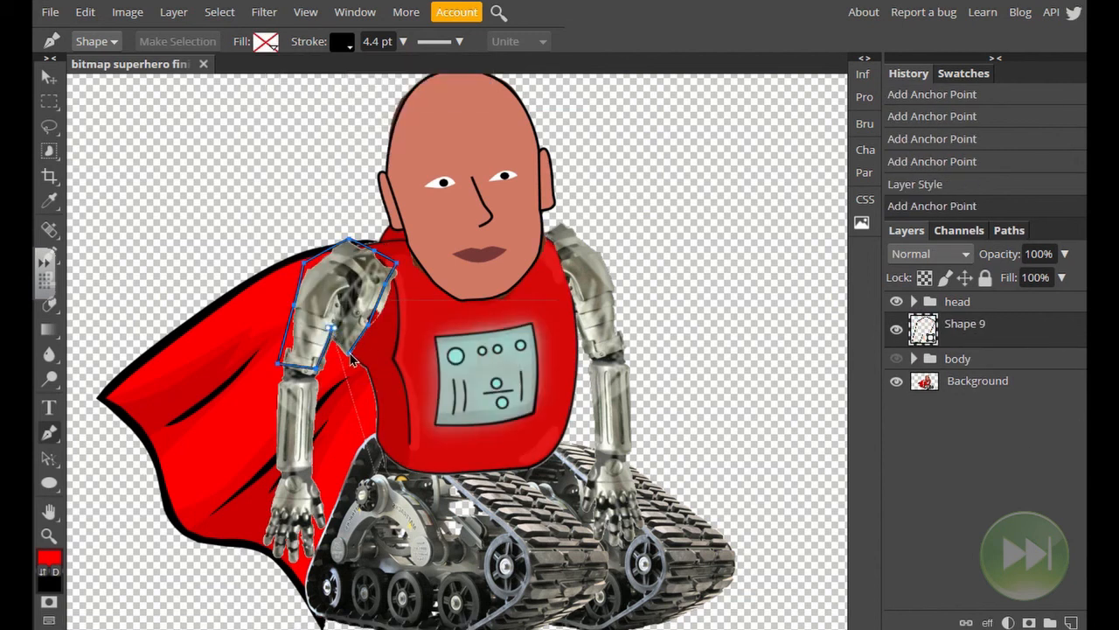
pyautogui.click(349, 352)
# Trace the left robot forearm as a closed four-cornered Pen shape from the elbow to the wrist.
pyautogui.click(278, 379)
pyautogui.click(311, 379)
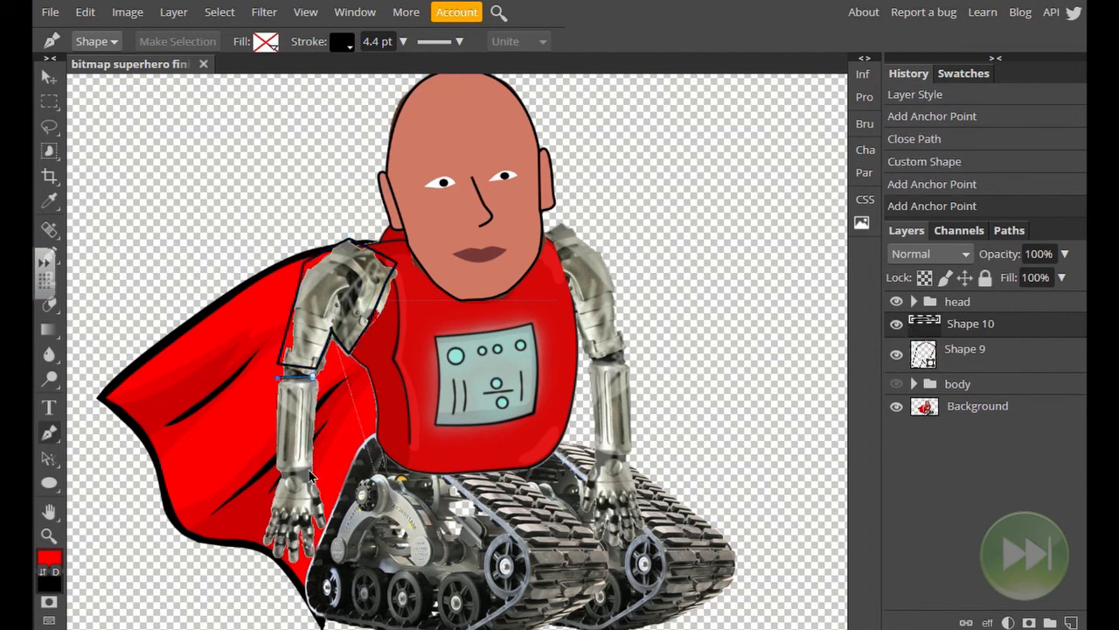
pyautogui.click(310, 463)
pyautogui.click(278, 464)
pyautogui.click(278, 378)
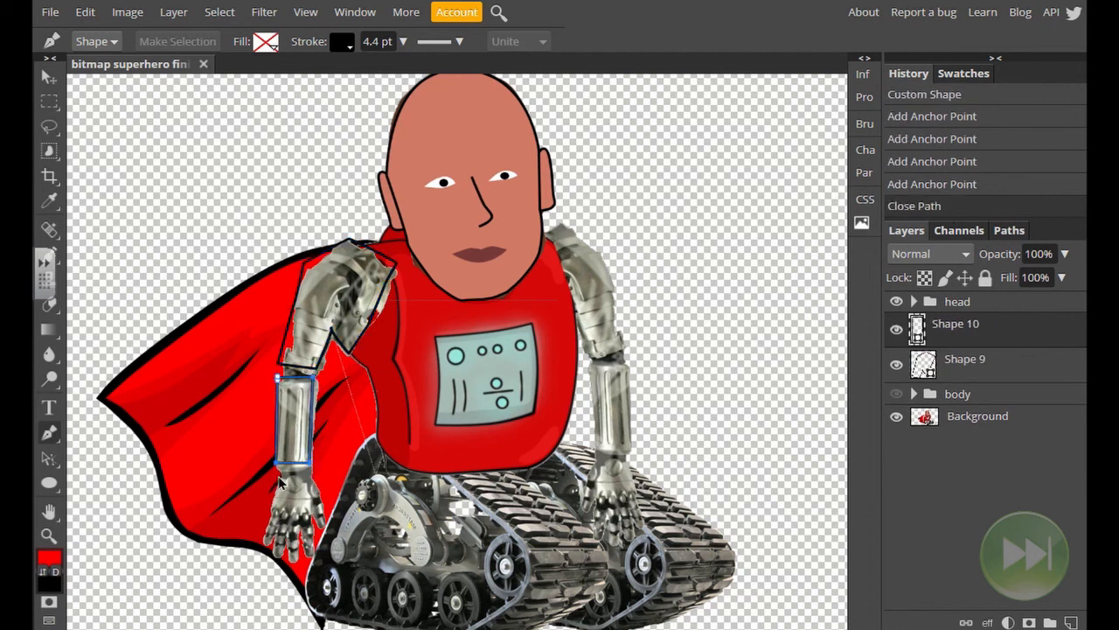
# Trace the left robot hand from the wrist around the thumb and each finger as a closed Pen shape.
pyautogui.click(279, 472)
pyautogui.click(311, 472)
pyautogui.click(320, 505)
pyautogui.click(323, 525)
pyautogui.click(312, 509)
pyautogui.click(316, 530)
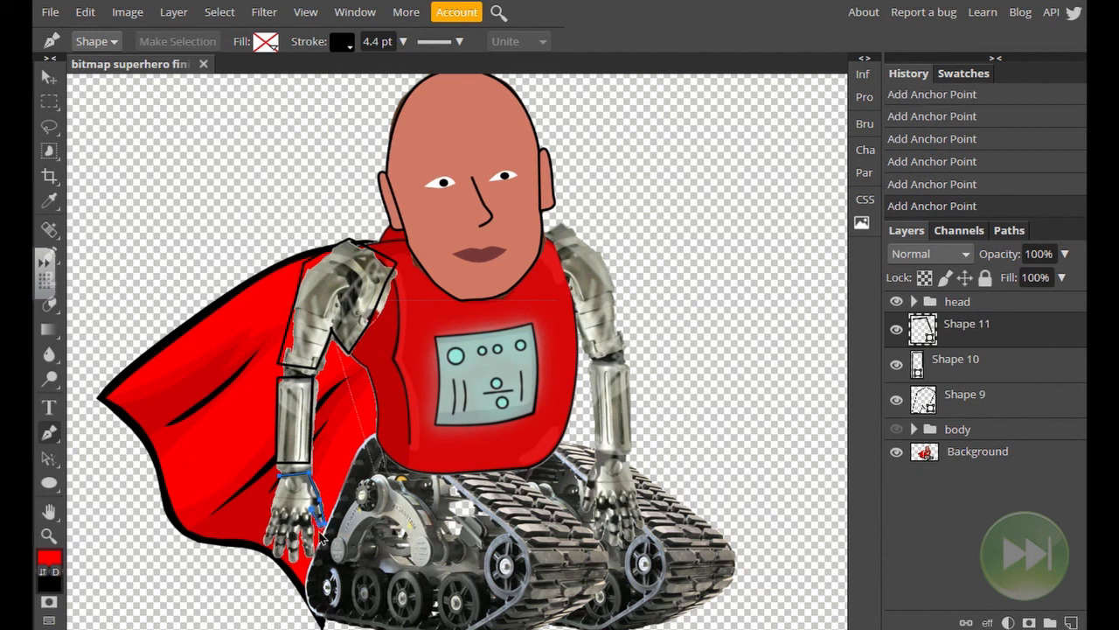
pyautogui.click(313, 556)
pyautogui.click(304, 555)
pyautogui.click(300, 527)
pyautogui.click(294, 557)
pyautogui.click(285, 555)
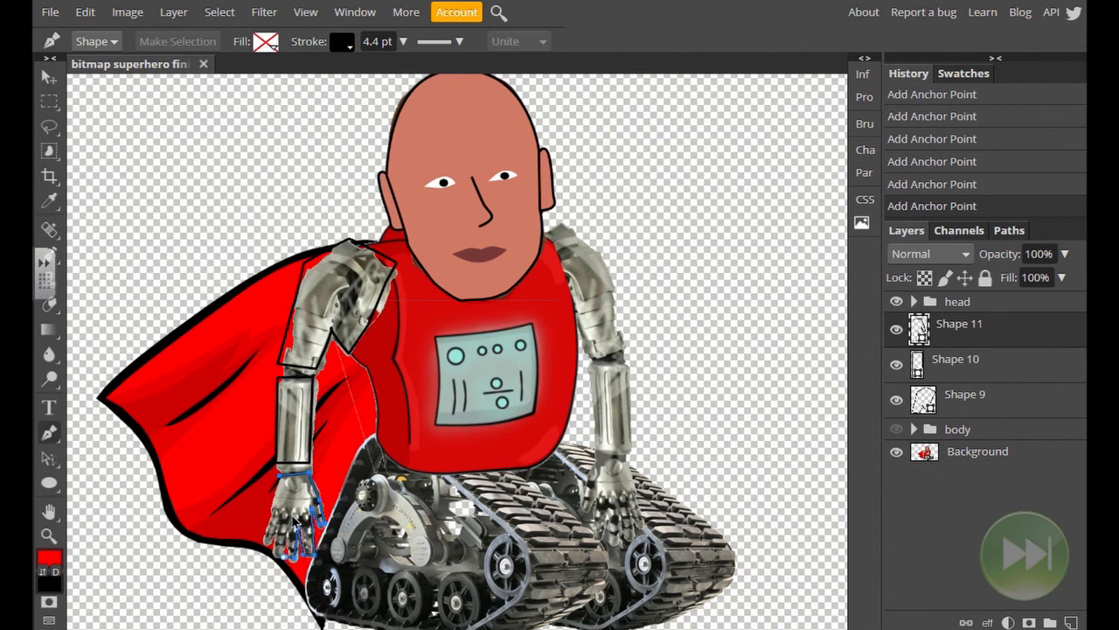
pyautogui.click(289, 529)
pyautogui.click(278, 557)
pyautogui.click(279, 527)
pyautogui.click(269, 551)
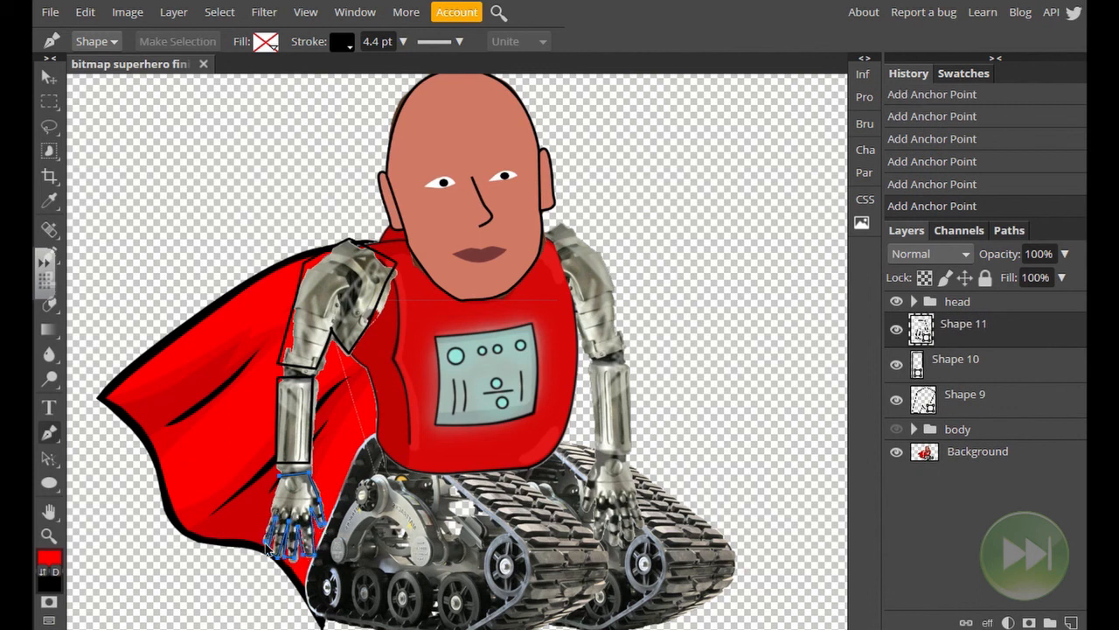
pyautogui.click(277, 475)
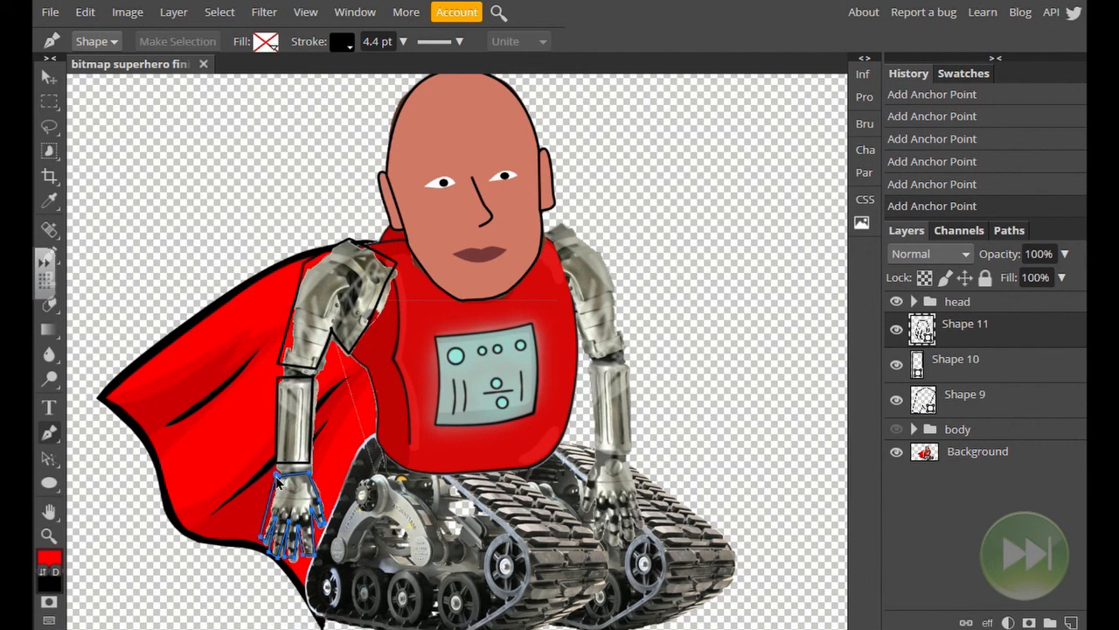
pyautogui.click(279, 475)
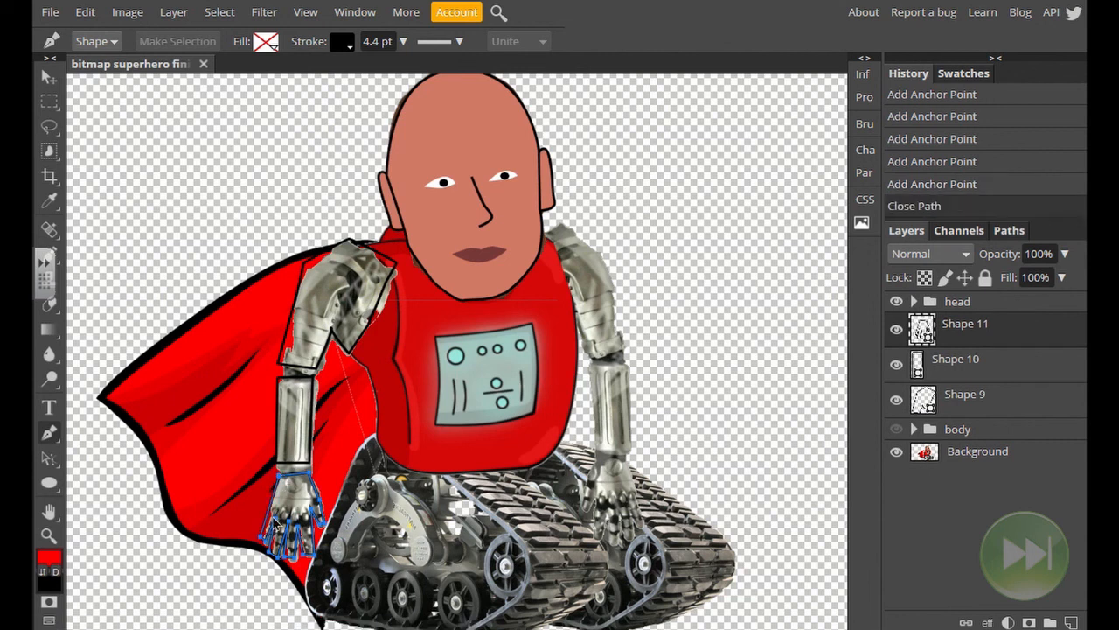
# Fill the left upper arm, forearm and hand shapes together with the metallic grey (#929081) sampled from the bitmap's right robot arm.
pyautogui.click(986, 400)
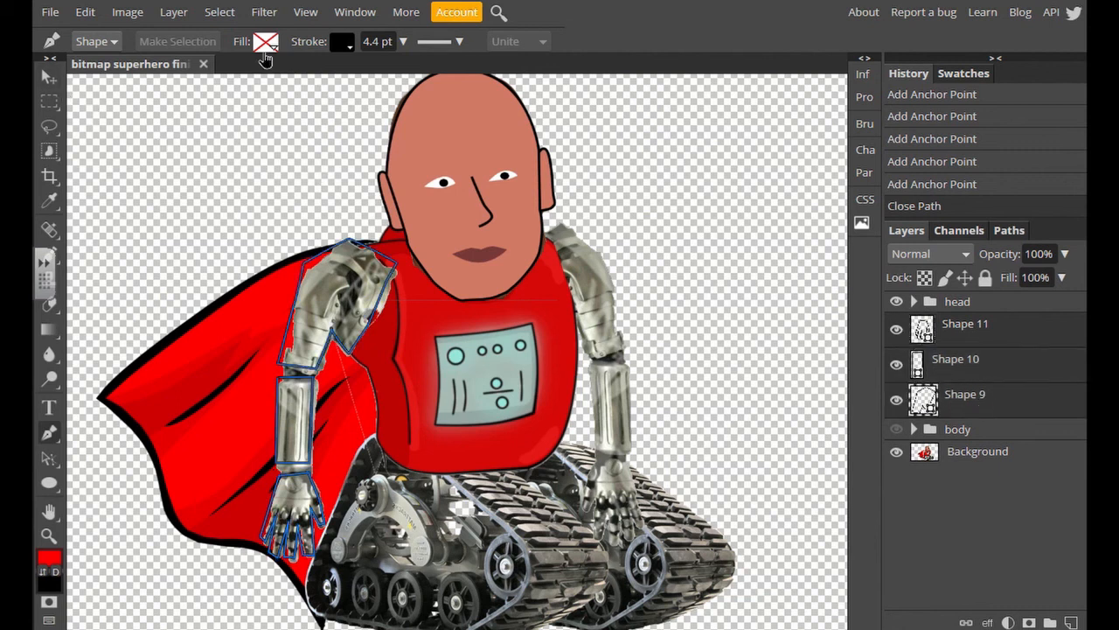
pyautogui.click(264, 13)
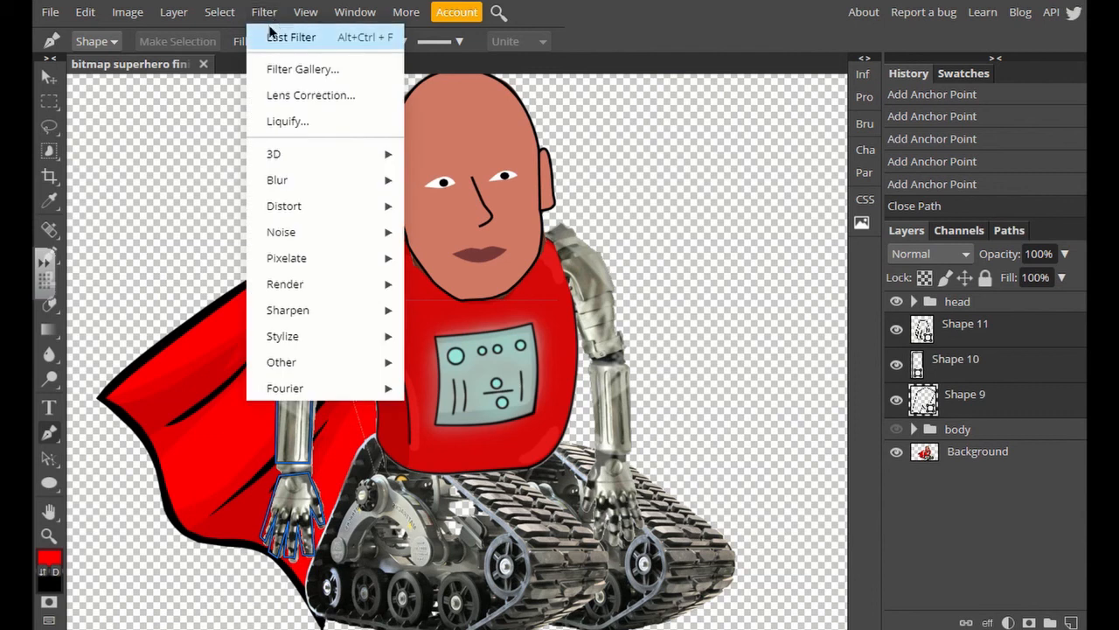
pyautogui.click(265, 12)
pyautogui.click(265, 41)
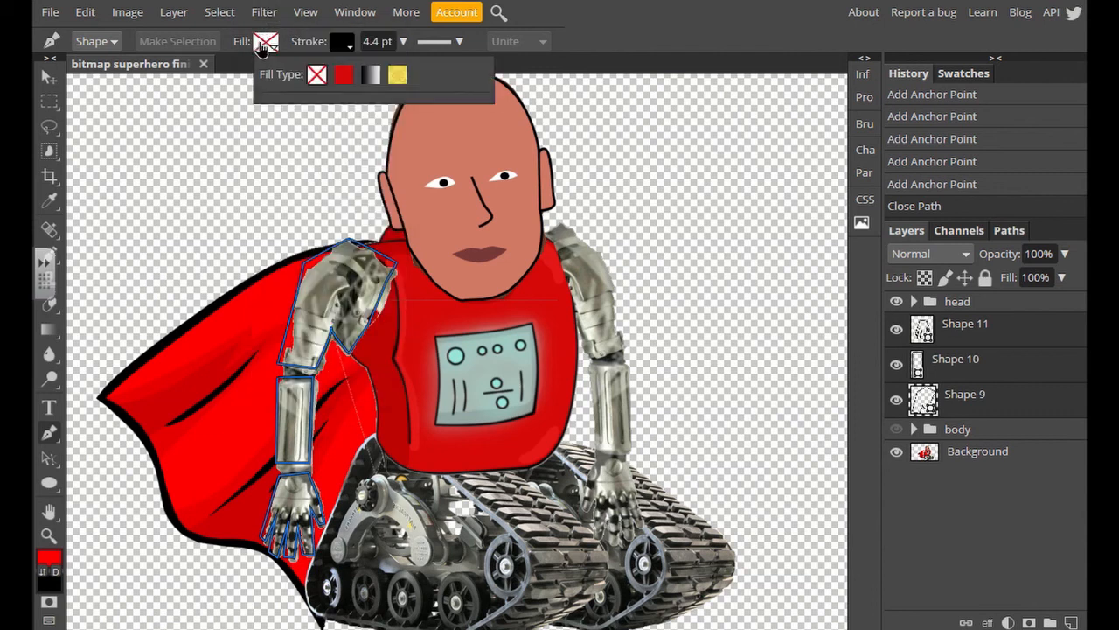
pyautogui.click(344, 74)
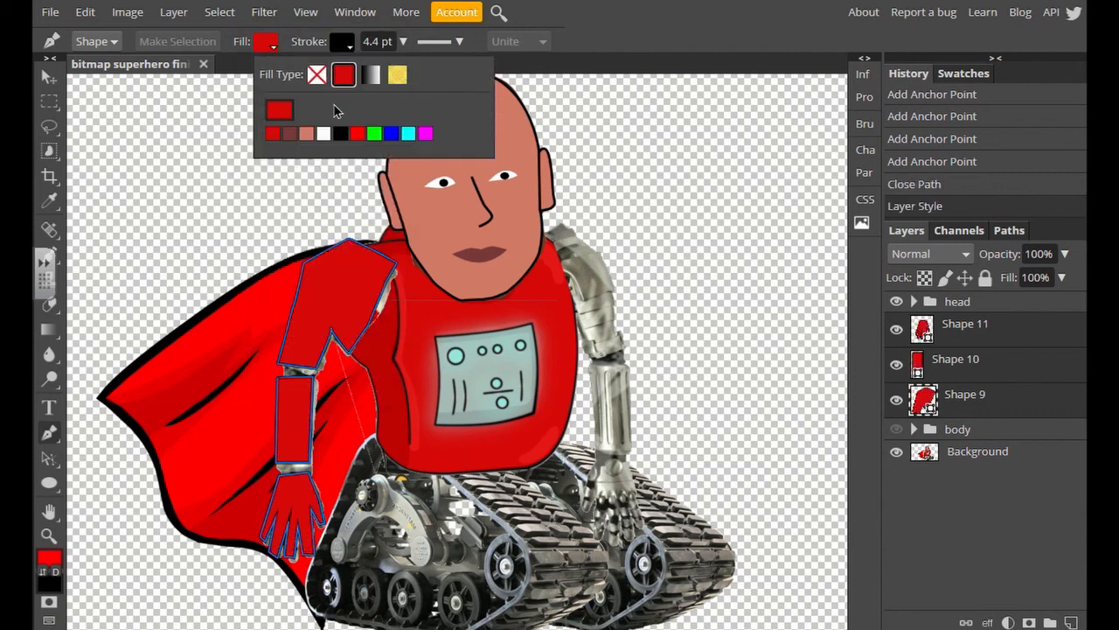
pyautogui.click(272, 131)
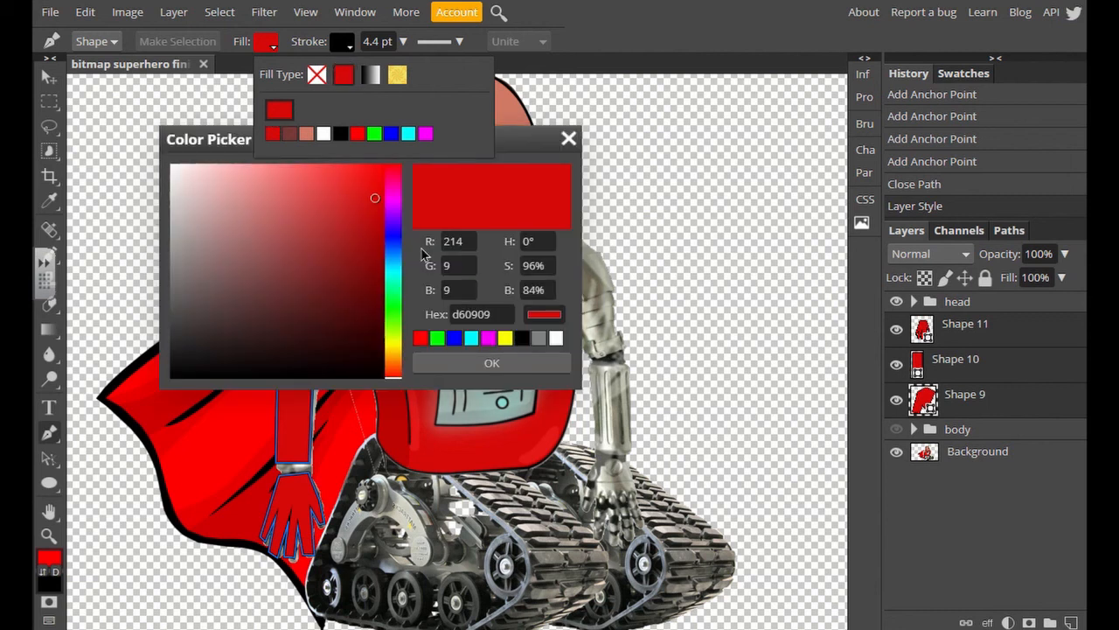
pyautogui.click(600, 296)
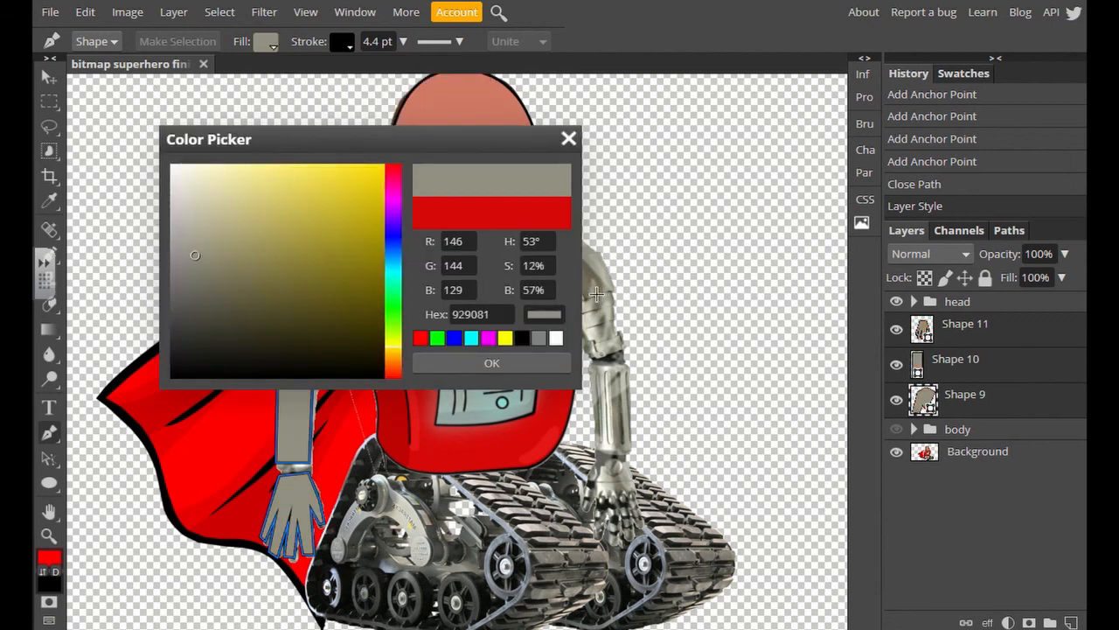
pyautogui.click(457, 365)
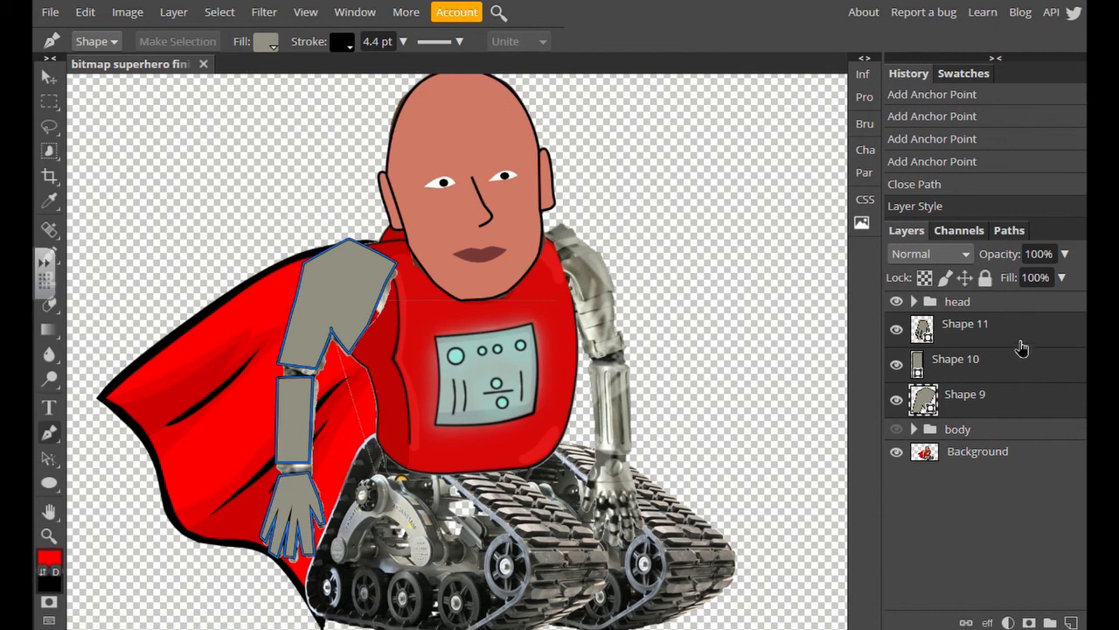
# Group the three filled arm shapes and name the group "left arm".
pyautogui.hotkey('ctrl', 'g')
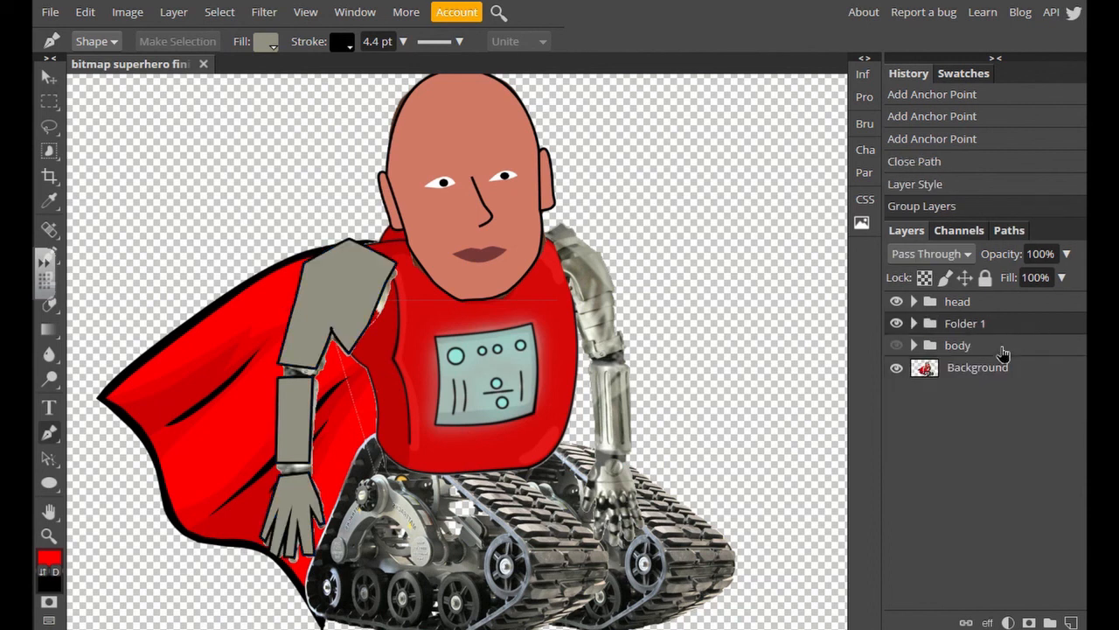
pyautogui.click(1002, 350)
pyautogui.doubleClick(985, 327)
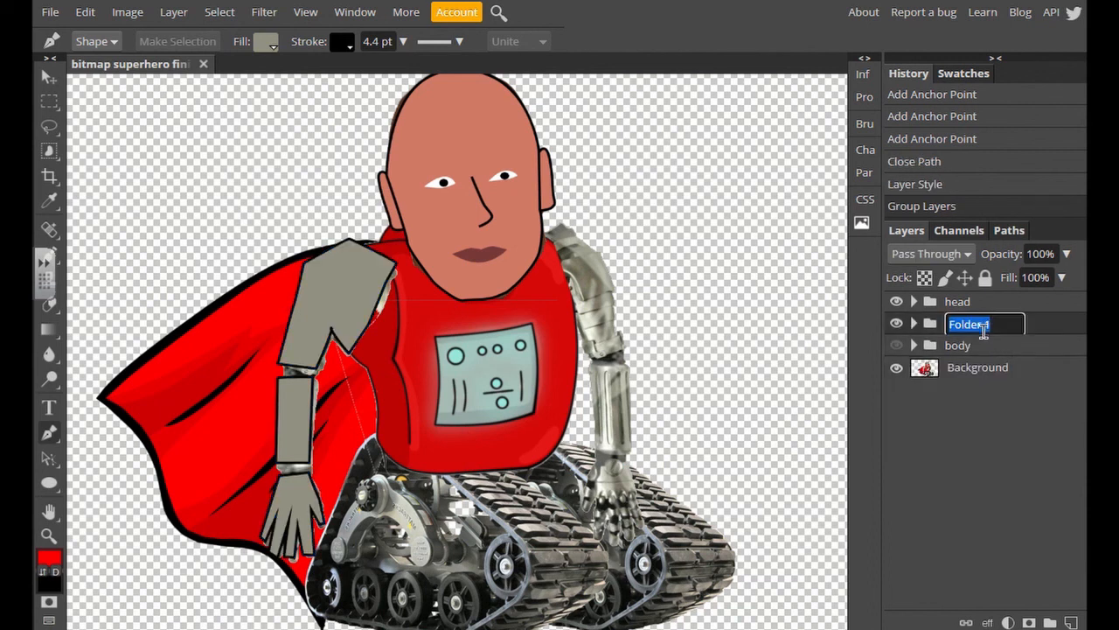
pyautogui.press('BackSpace')
pyautogui.press('Return')
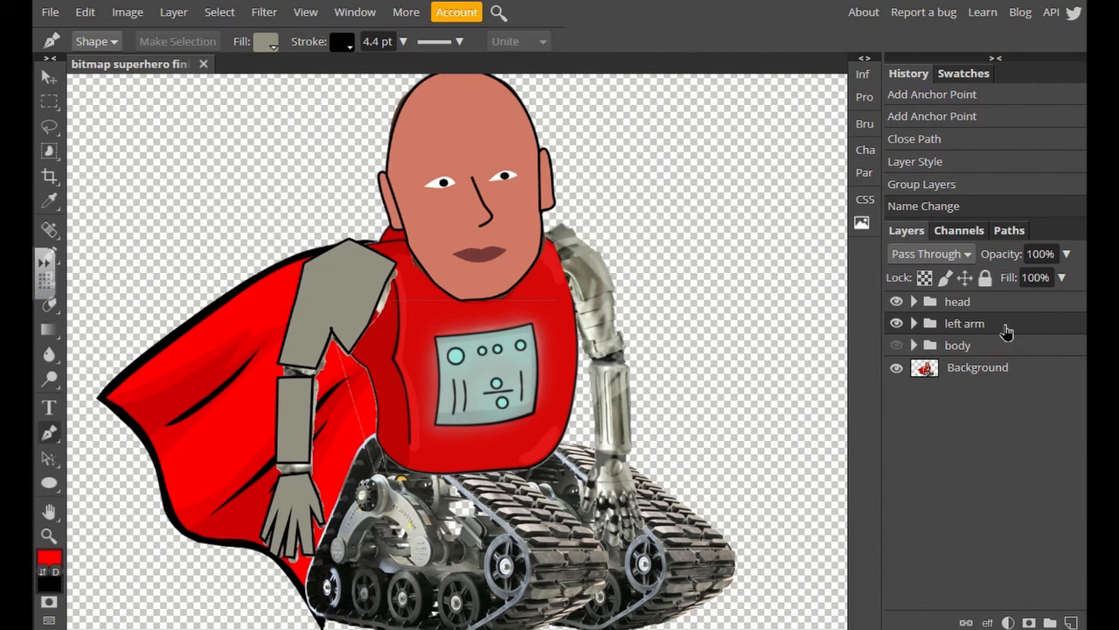
# Duplicate the left arm group and flip the copy horizontally.
pyautogui.rightClick(1006, 331)
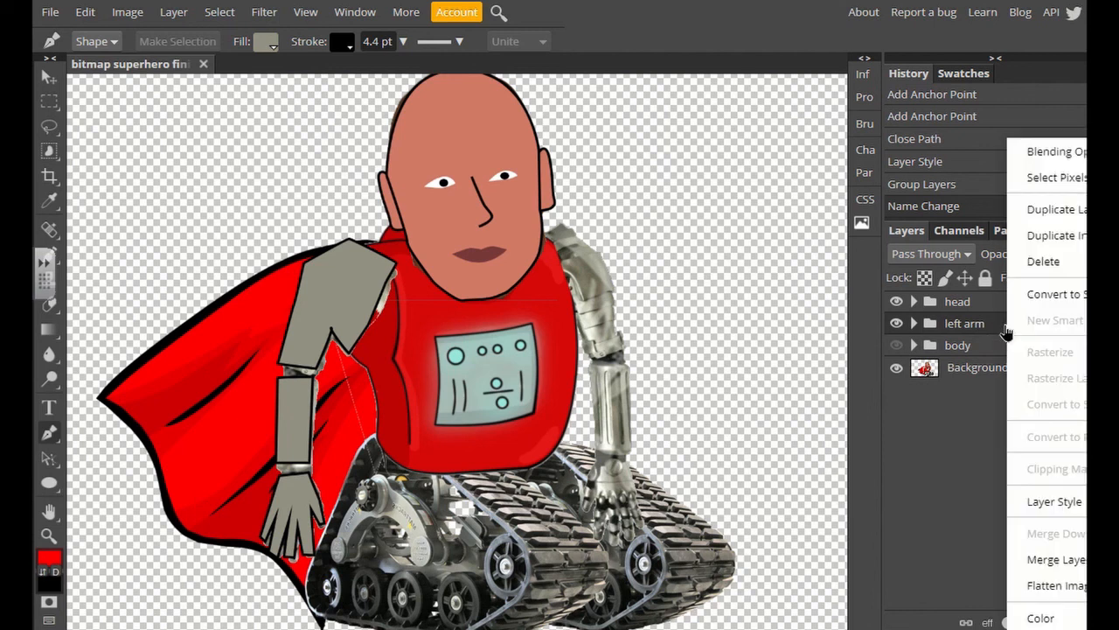
pyautogui.click(1036, 210)
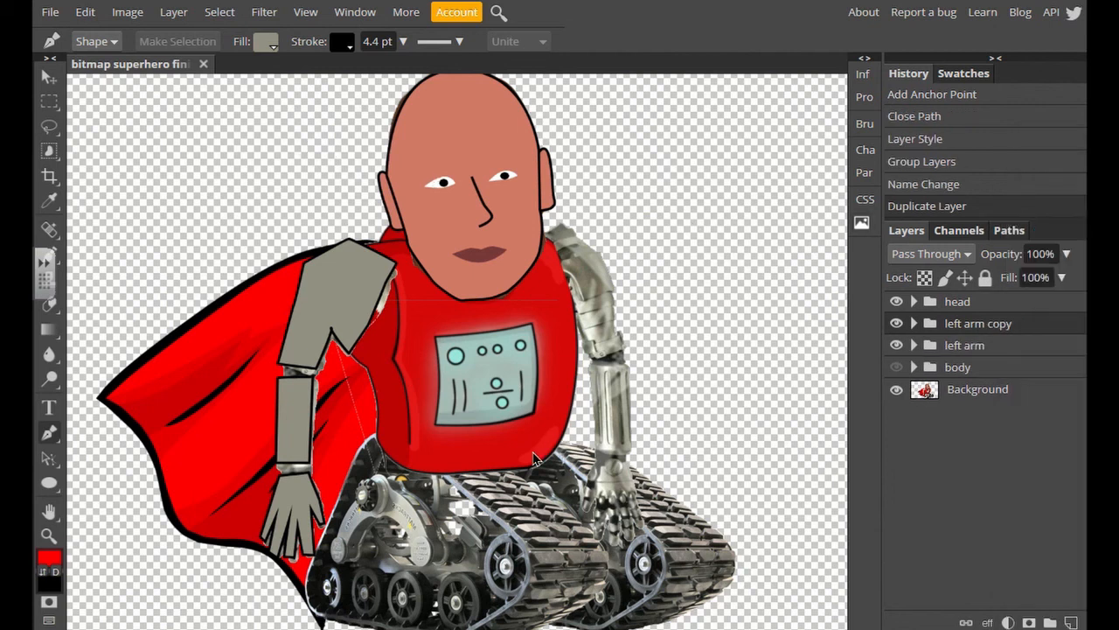
pyautogui.click(95, 14)
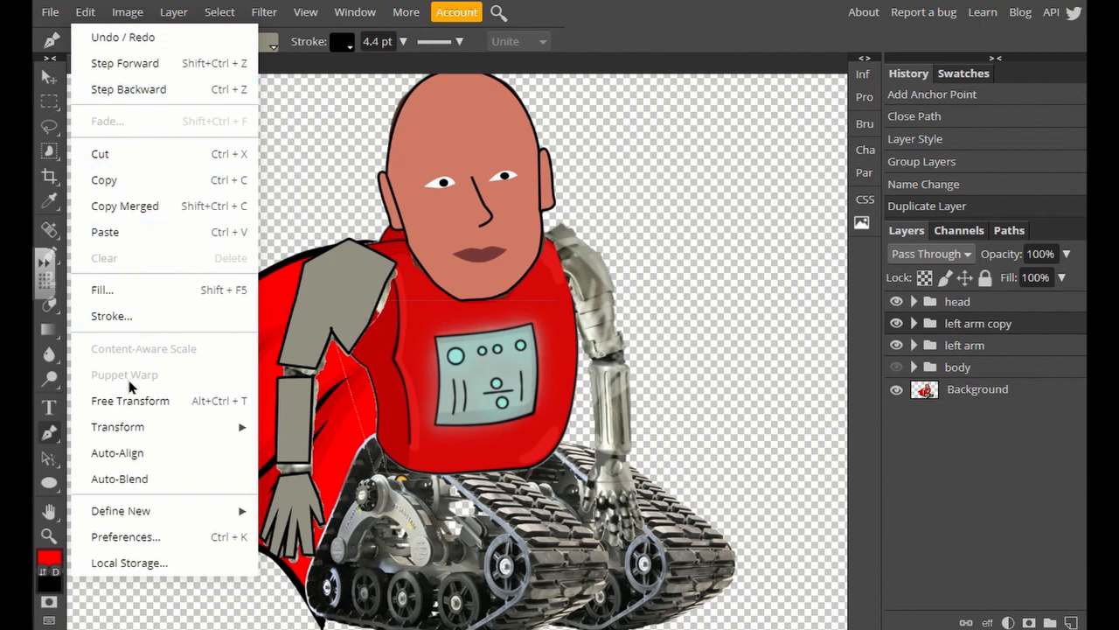
pyautogui.moveTo(157, 426)
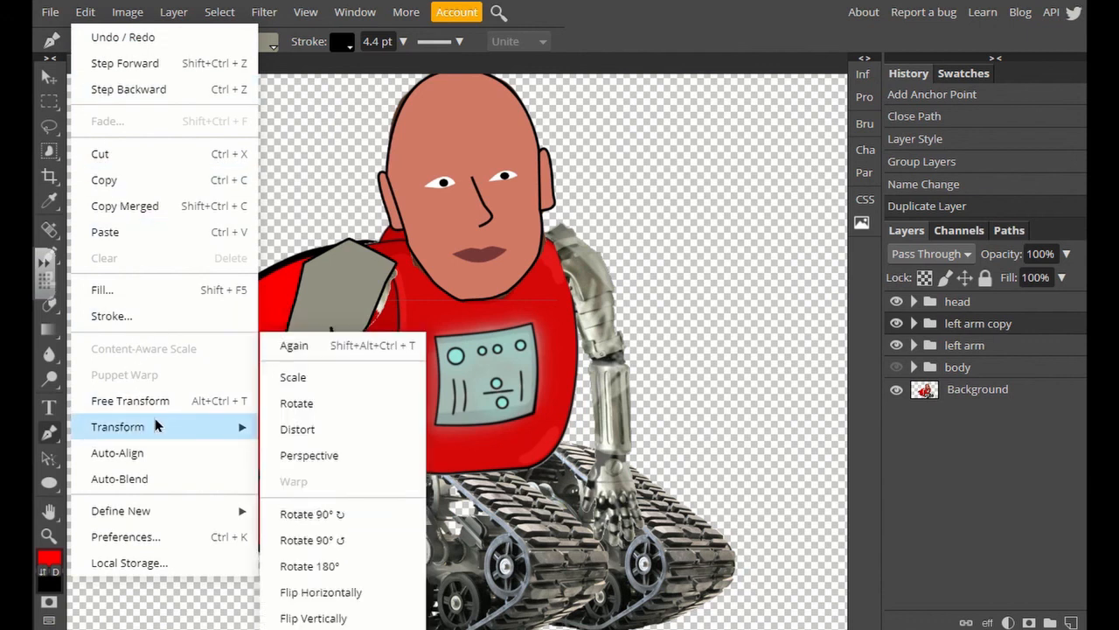
pyautogui.click(361, 597)
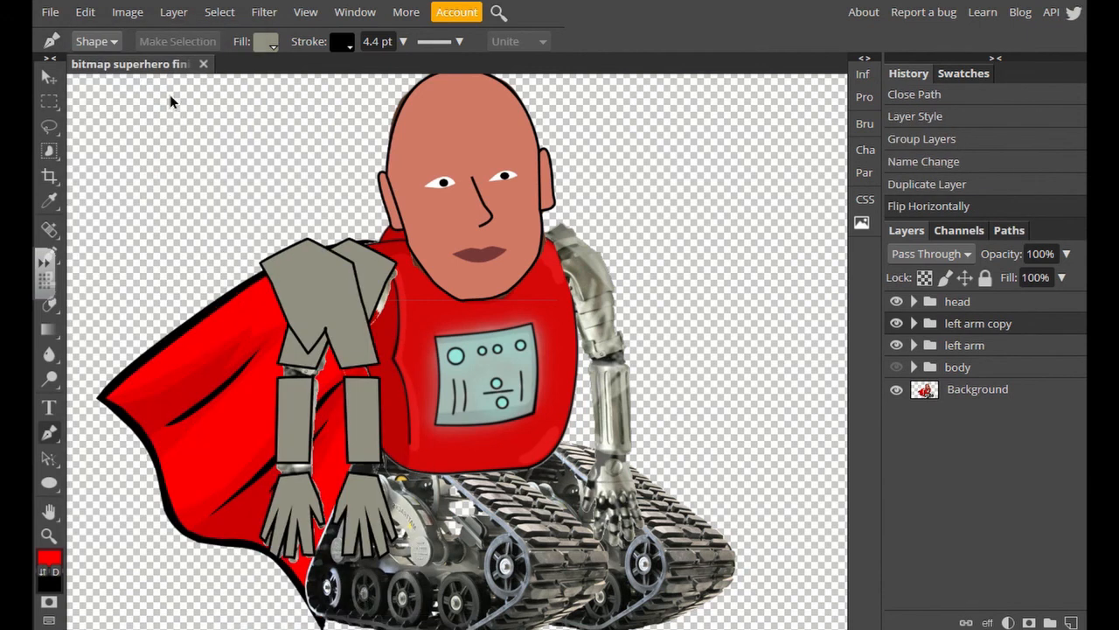
# Move the flipped arm copy across the torso and slightly up so that it covers the bitmap's right robot arm.
pyautogui.click(49, 77)
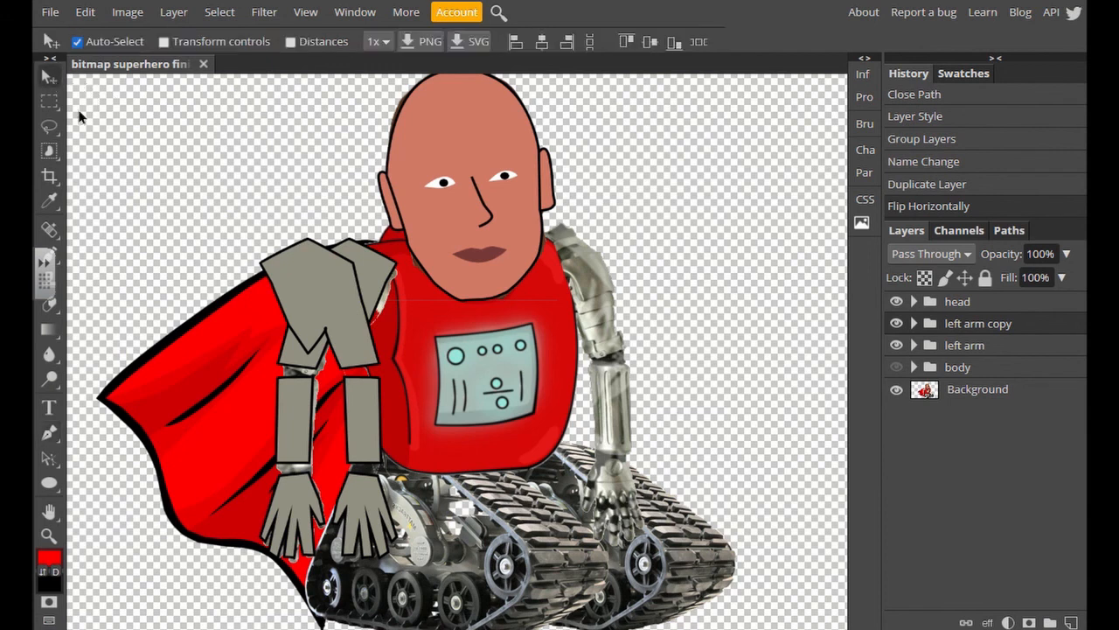
pyautogui.click(292, 305)
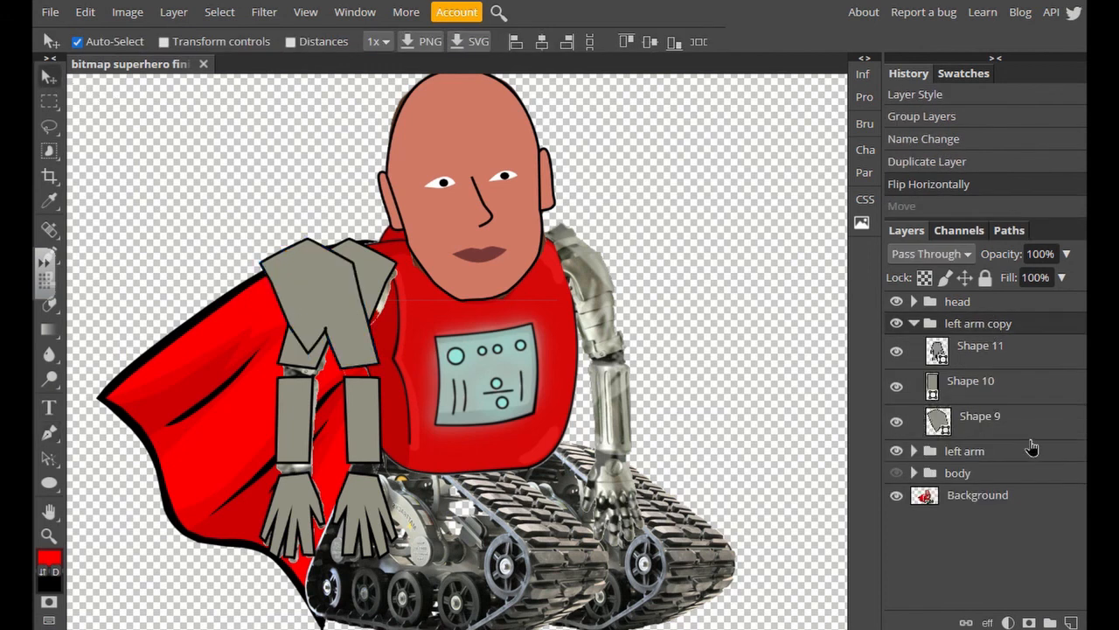
pyautogui.press('Right')
pyautogui.press('Right')
pyautogui.press('Right')
pyautogui.press('Right')
pyautogui.press('Right')
pyautogui.press('Right')
pyautogui.press('Right')
pyautogui.press('Right')
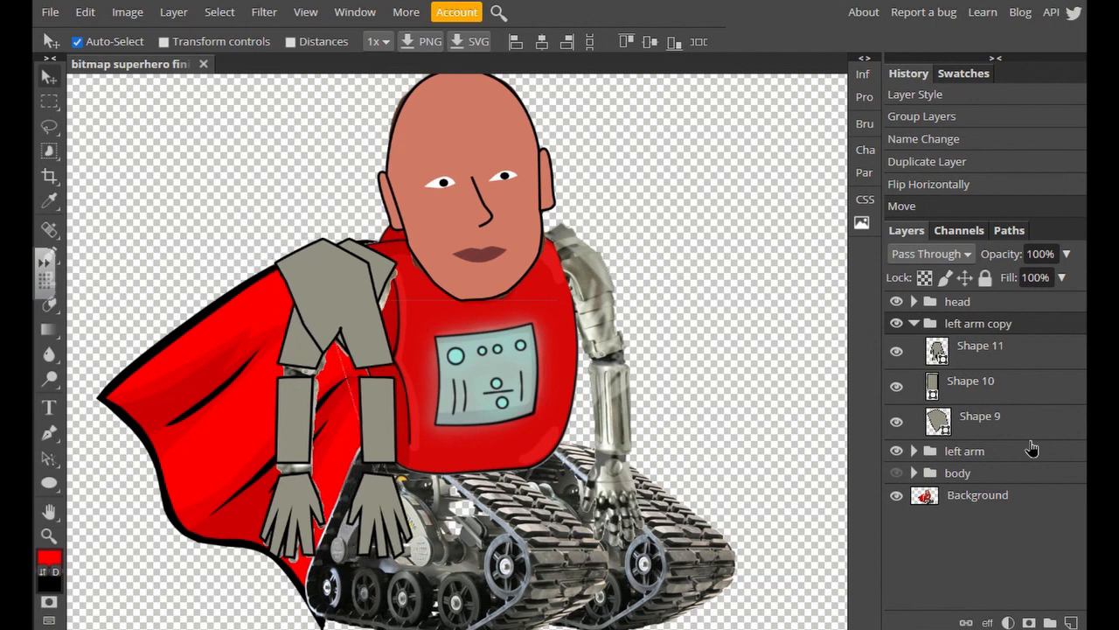
pyautogui.press('Right')
pyautogui.press('Right')
pyautogui.press('Right')
pyautogui.press('Right')
pyautogui.press('Right')
pyautogui.press('Right')
pyautogui.press('Right')
pyautogui.press('Right')
pyautogui.press('Right')
pyautogui.press('Right')
pyautogui.press('Right')
pyautogui.press('Right')
pyautogui.press('Right')
pyautogui.press('Right')
pyautogui.press('Right')
pyautogui.press('Right')
pyautogui.press('Right')
pyautogui.press('Right')
pyautogui.press('Right')
pyautogui.press('Right')
pyautogui.hotkey('shift', 'Right')
pyautogui.hotkey('shift', 'Right')
pyautogui.hotkey('shift', 'Right')
pyautogui.hotkey('shift', 'Right')
pyautogui.hotkey('shift', 'Right')
pyautogui.hotkey('shift', 'Right')
pyautogui.hotkey('shift', 'Right')
pyautogui.hotkey('shift', 'Right')
pyautogui.hotkey('shift', 'Right')
pyautogui.hotkey('shift', 'Right')
pyautogui.hotkey('shift', 'Right')
pyautogui.hotkey('shift', 'Right')
pyautogui.hotkey('shift', 'Right')
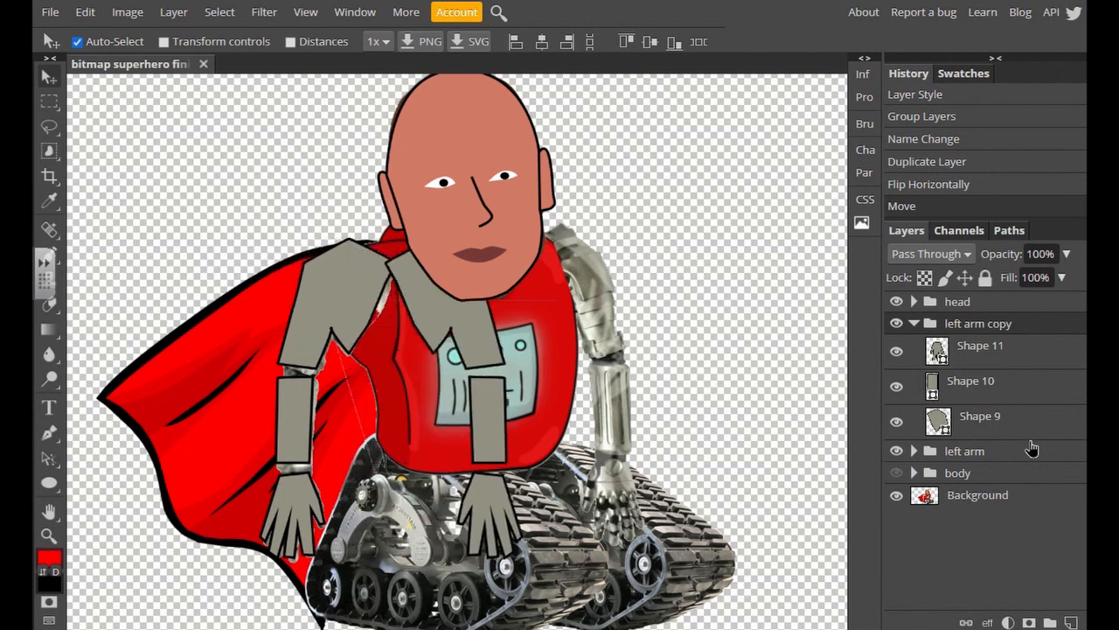
pyautogui.hotkey('shift', 'Right')
pyautogui.hotkey('shift', 'Right')
pyautogui.hotkey('shift', 'Right')
pyautogui.hotkey('shift', 'Right')
pyautogui.hotkey('shift', 'Right')
pyautogui.hotkey('shift', 'Right')
pyautogui.hotkey('shift', 'Right')
pyautogui.hotkey('shift', 'Right')
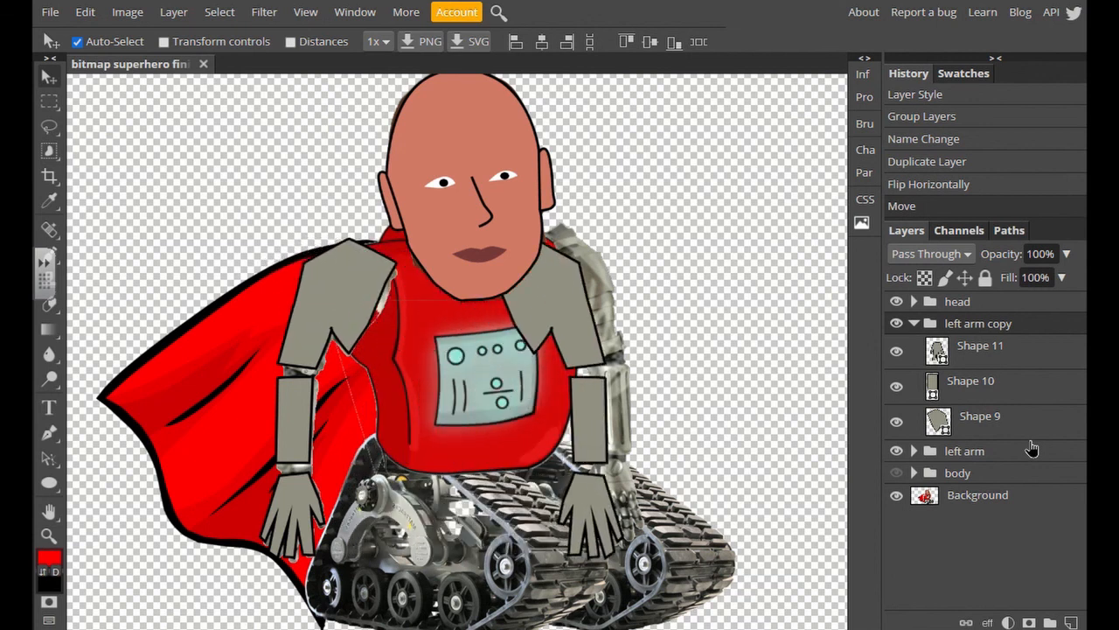
pyautogui.hotkey('shift', 'Right')
pyautogui.hotkey('shift', 'Right')
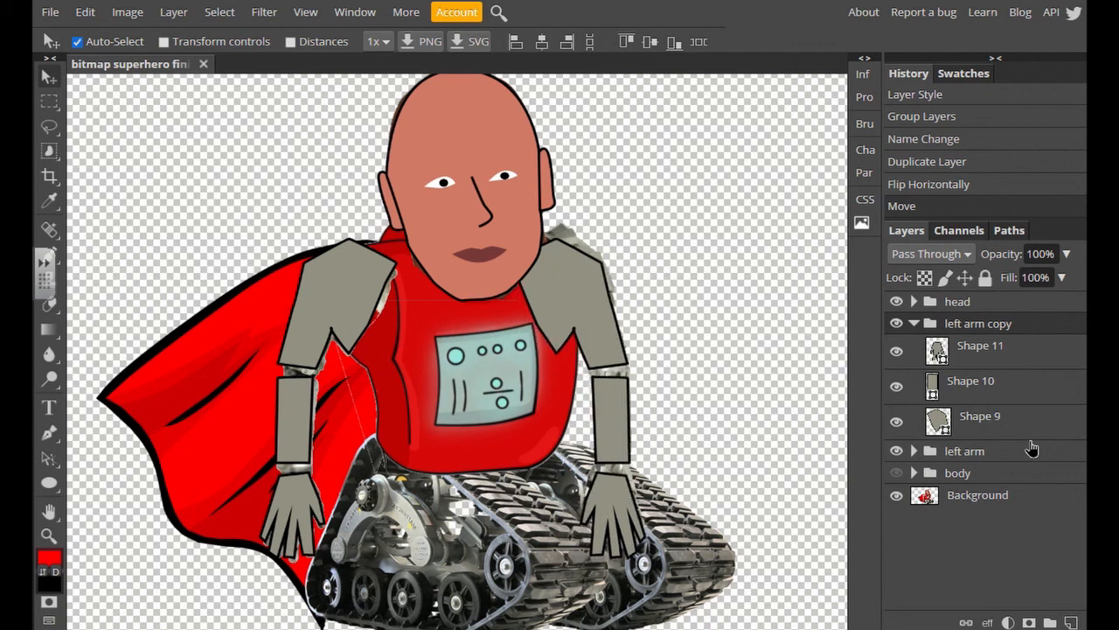
pyautogui.hotkey('shift', 'Up')
pyautogui.hotkey('shift', 'Up')
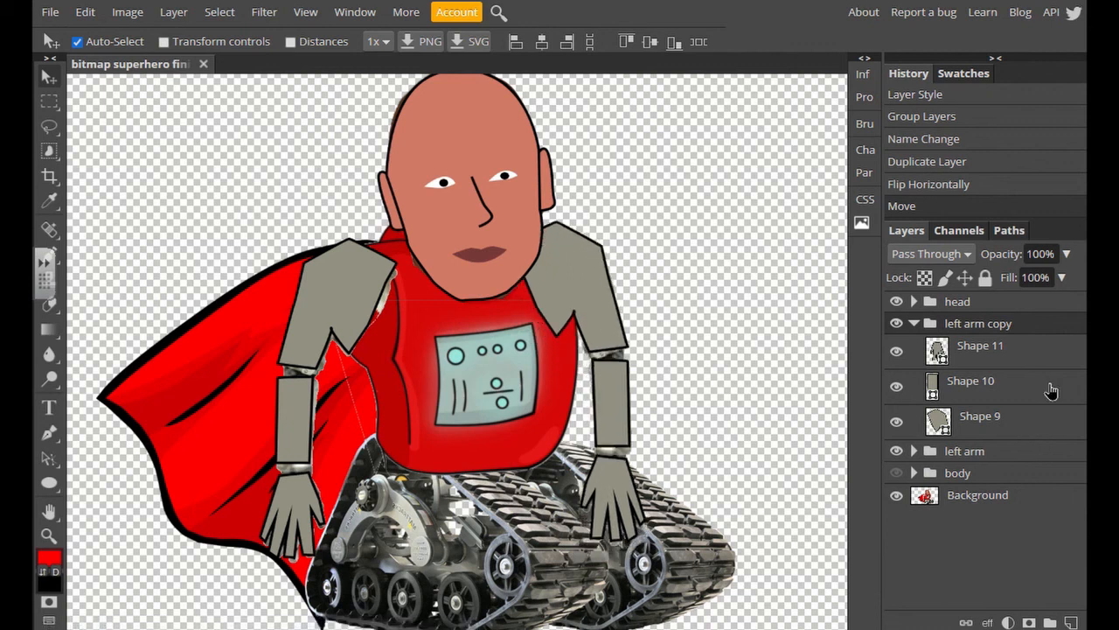
# Rename the copied arm group as "right arm" and collapse it.
pyautogui.doubleClick(984, 325)
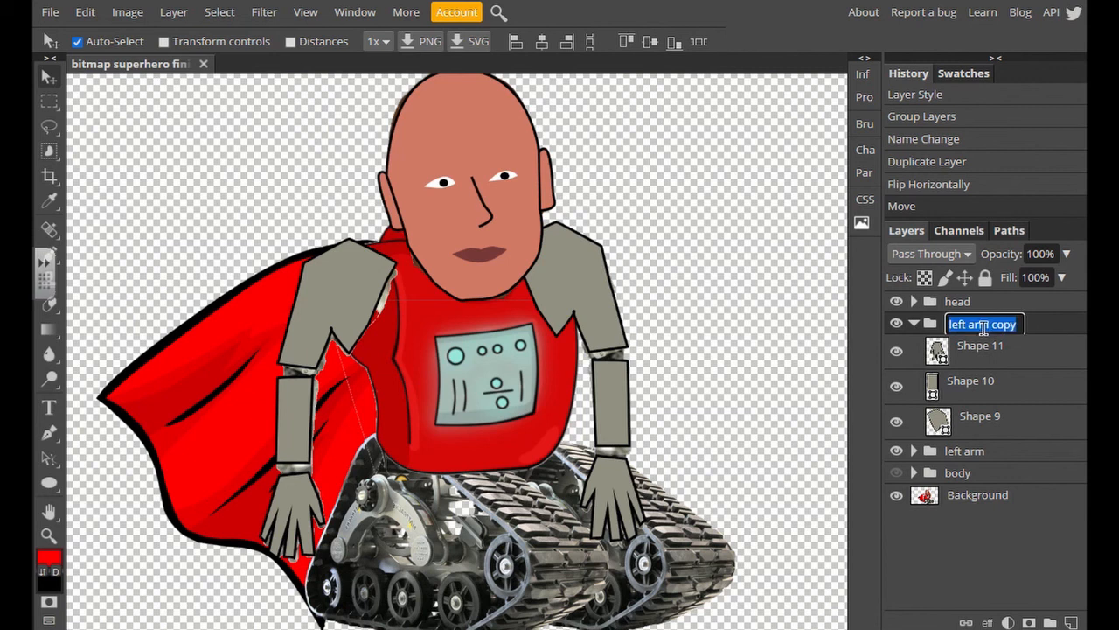
pyautogui.write('right arm')
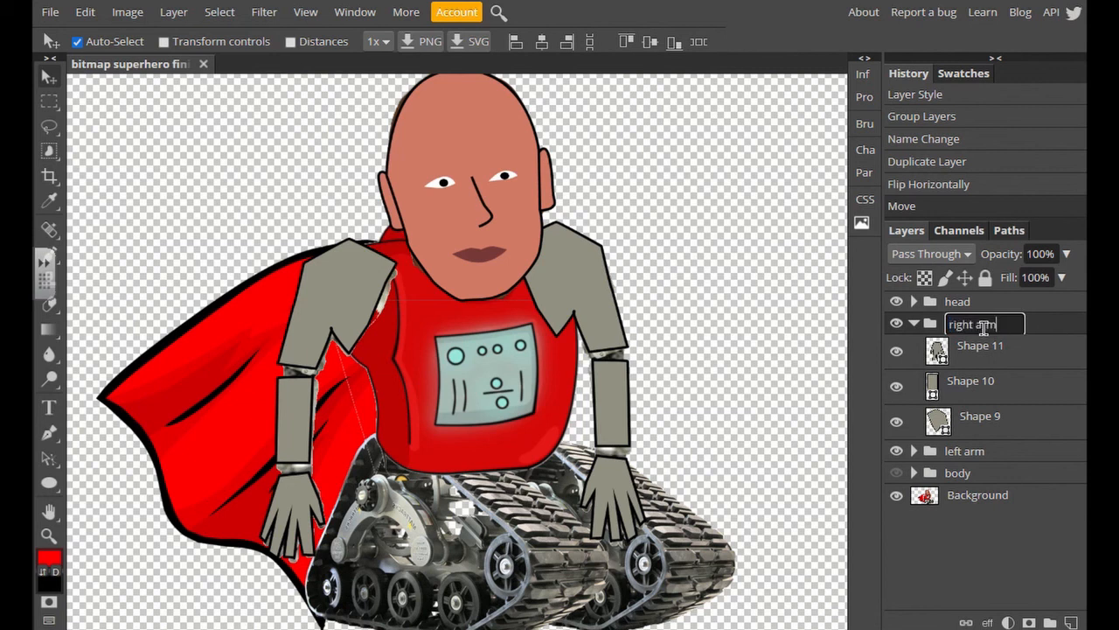
pyautogui.press('Return')
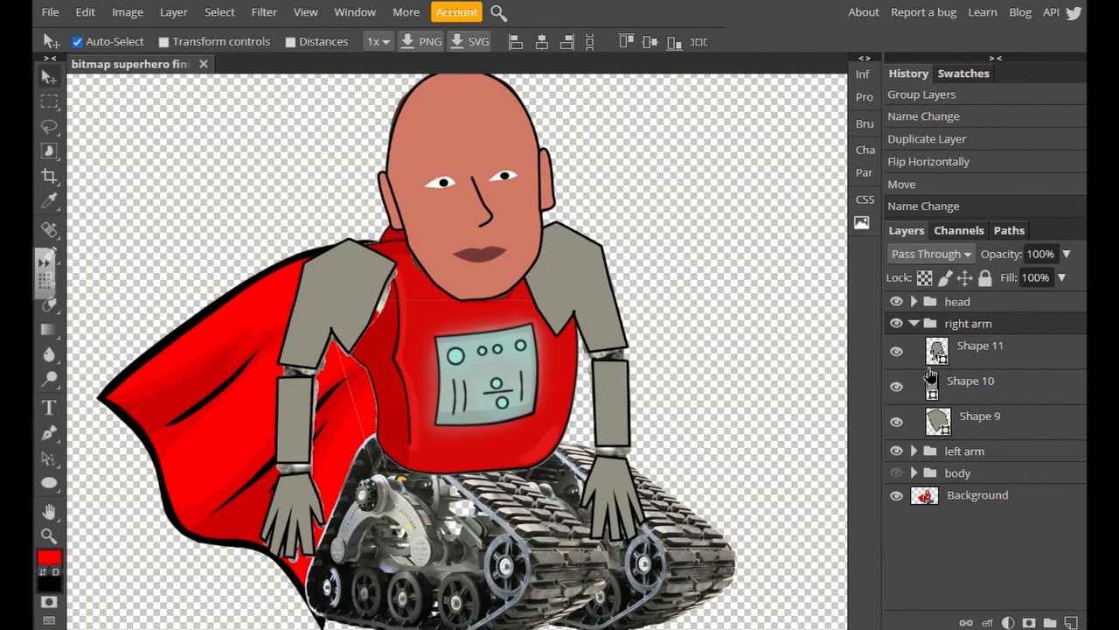
pyautogui.click(914, 324)
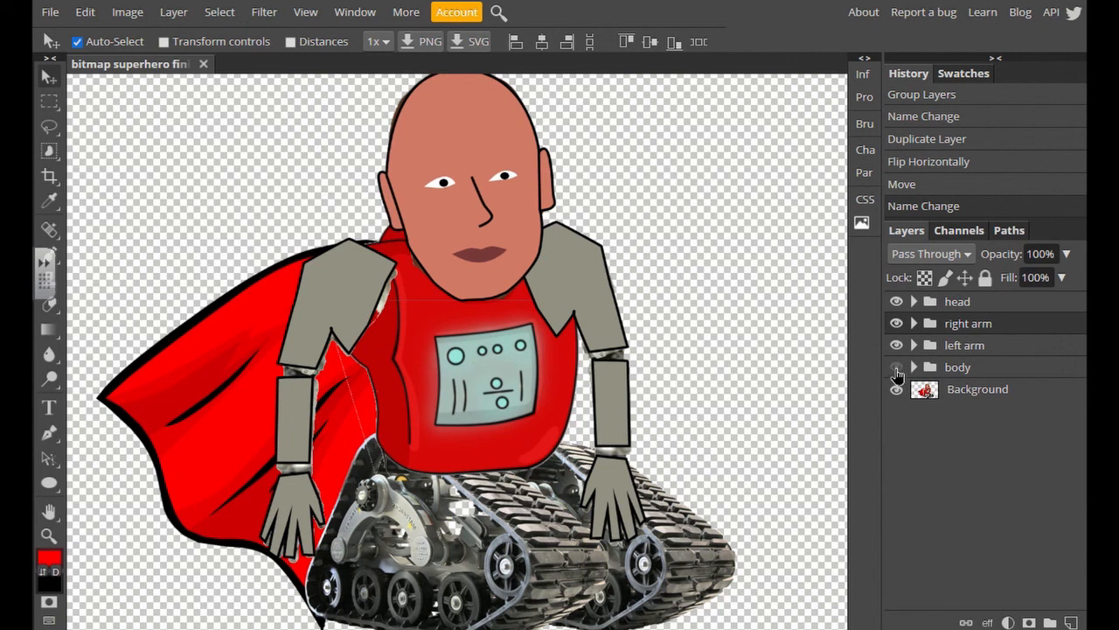
# Show the hidden body group again.
pyautogui.click(897, 374)
pyautogui.rightClick(898, 374)
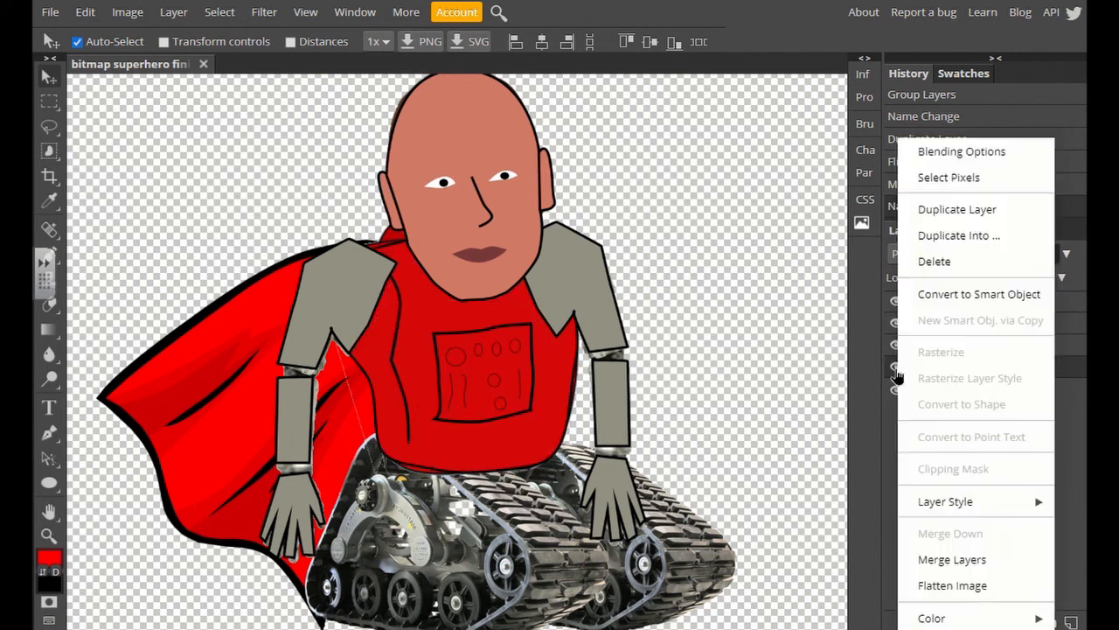
pyautogui.click(878, 432)
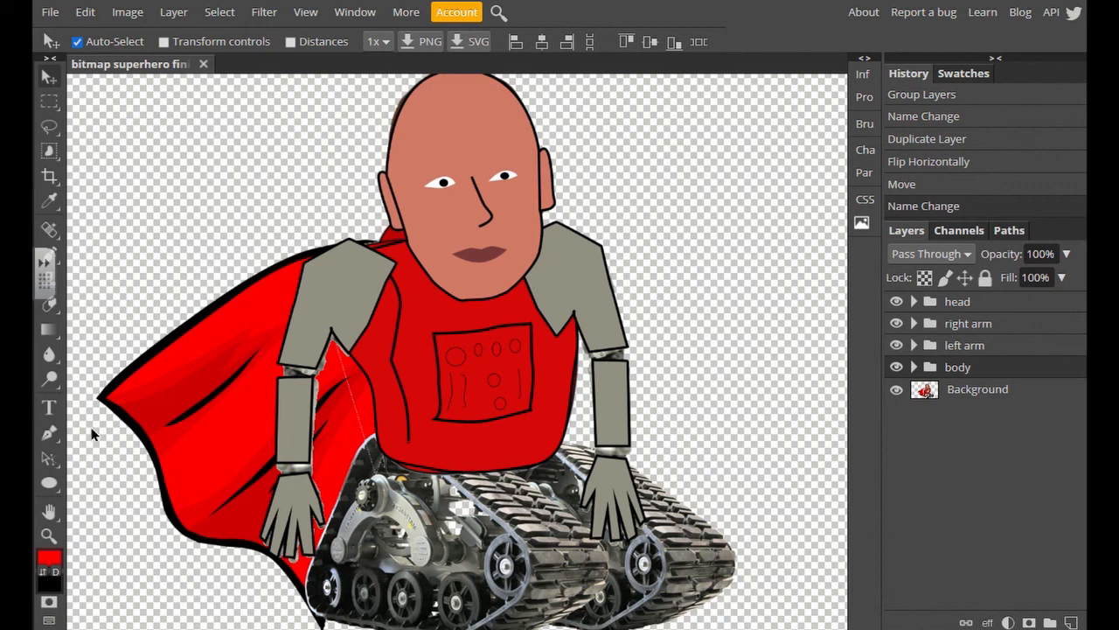
# Trace the side face of the front tank track as a closed Pen shape around its wheels and rounded corners.
pyautogui.click(49, 432)
pyautogui.click(520, 545)
pyautogui.click(539, 562)
pyautogui.click(534, 572)
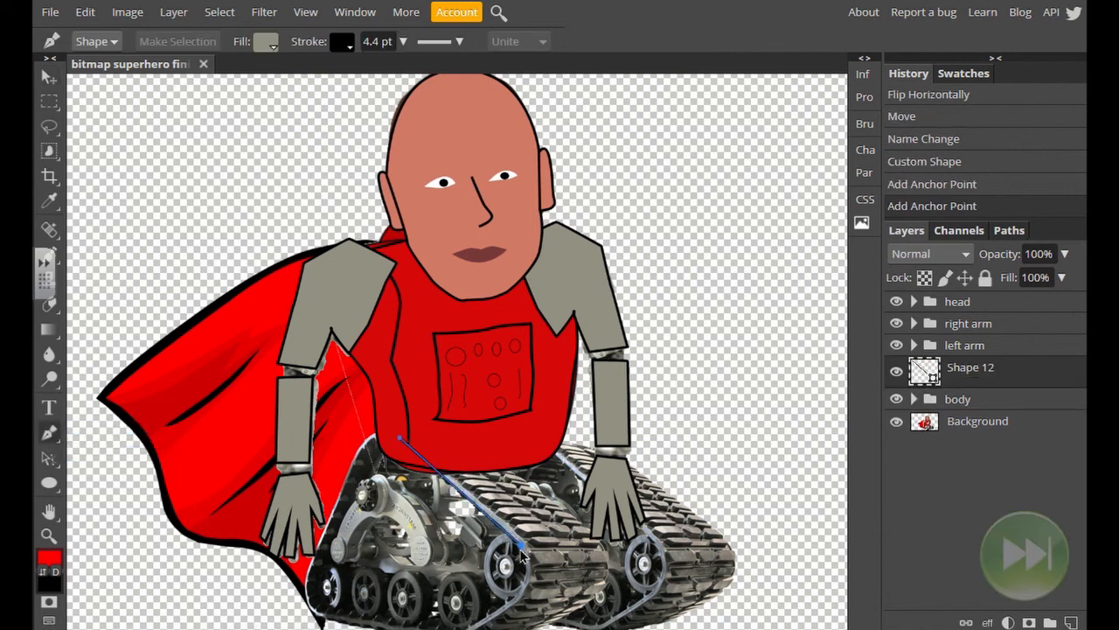
pyautogui.click(526, 583)
pyautogui.scroll(-1, 506, 620)
pyautogui.click(470, 551)
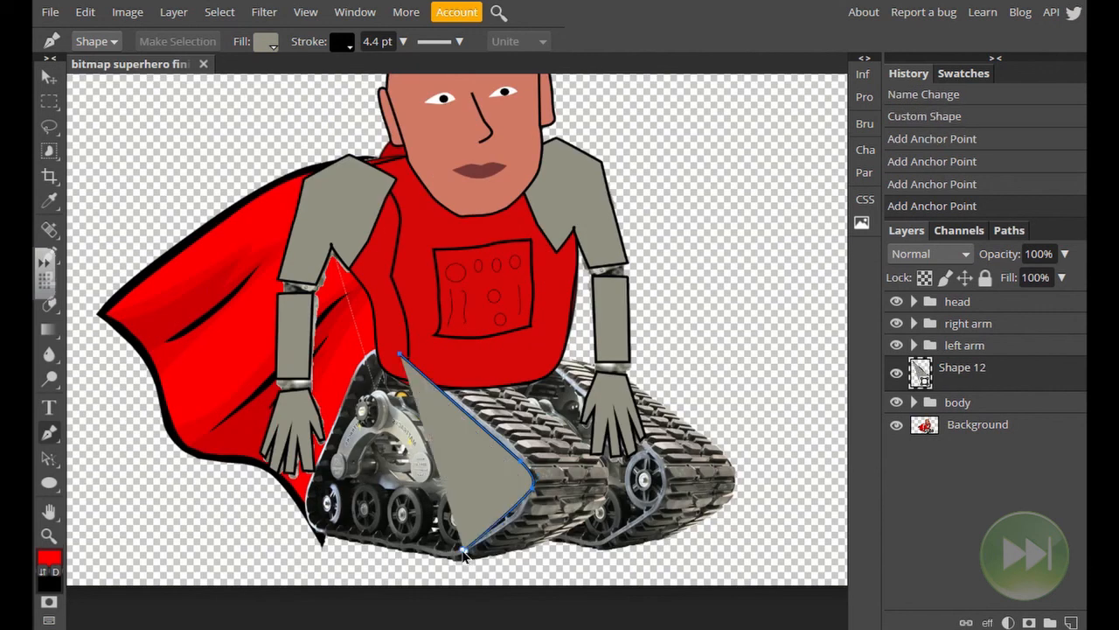
pyautogui.click(441, 553)
pyautogui.click(305, 514)
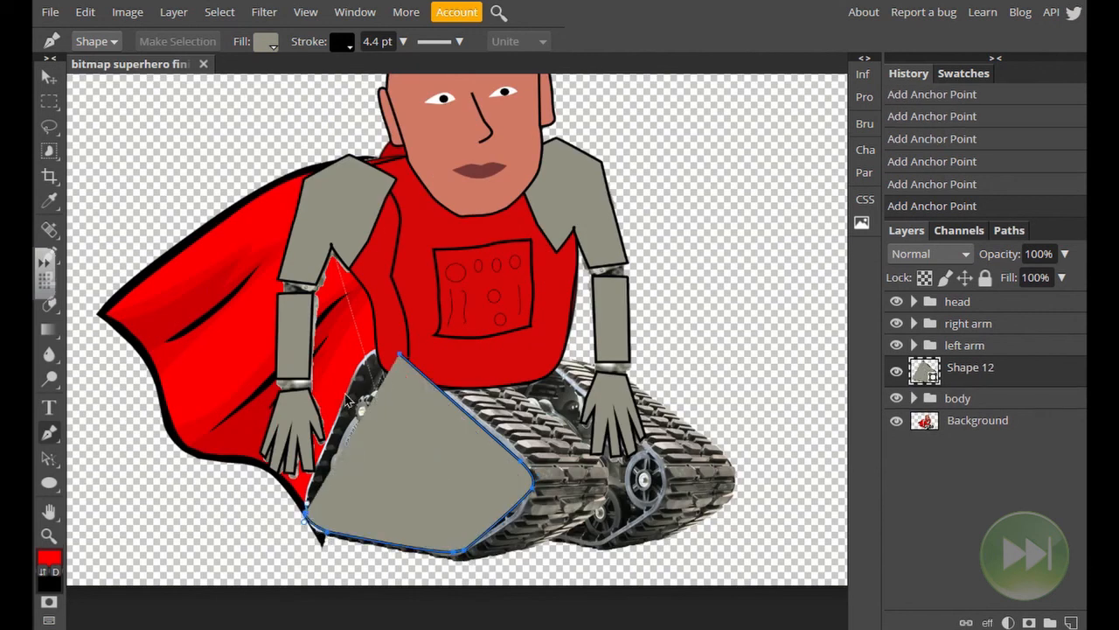
pyautogui.click(356, 367)
pyautogui.click(374, 348)
pyautogui.click(399, 355)
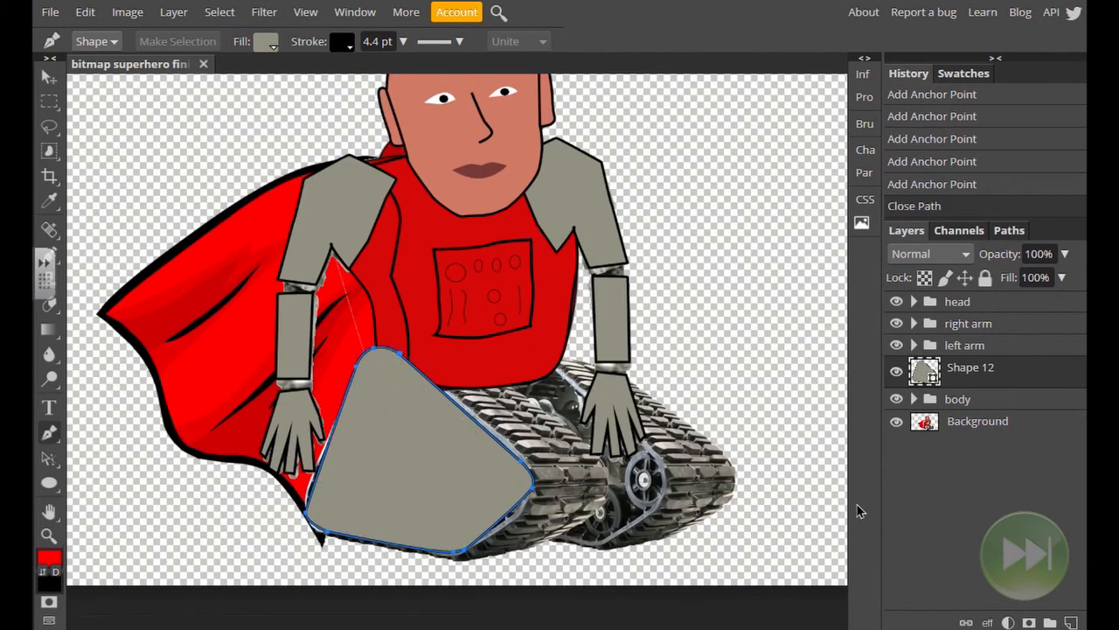
# Remove the fill from the track side shape, switch to the Ellipse tool and set the stroke width to 1 pt.
pyautogui.click(266, 42)
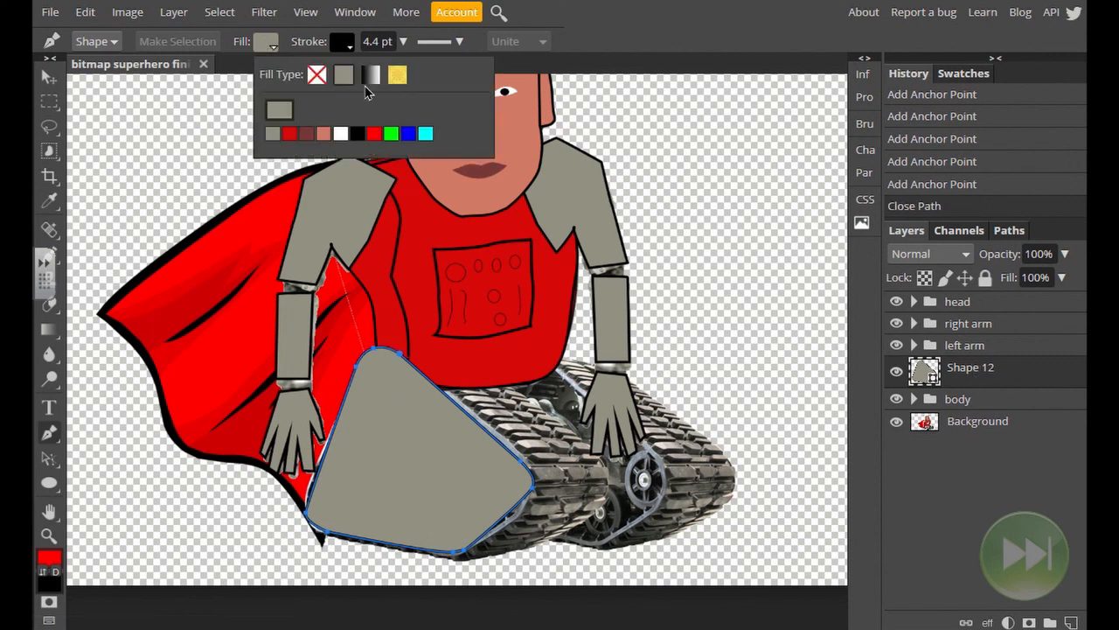
pyautogui.click(317, 74)
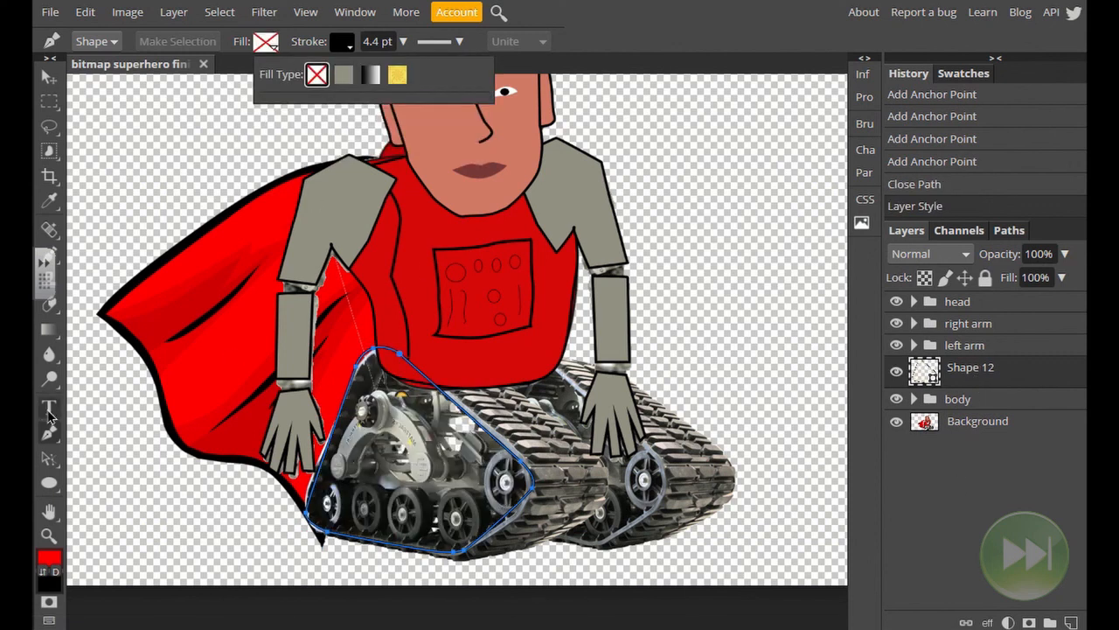
pyautogui.click(49, 482)
pyautogui.click(103, 506)
pyautogui.write('1')
pyautogui.press('Return')
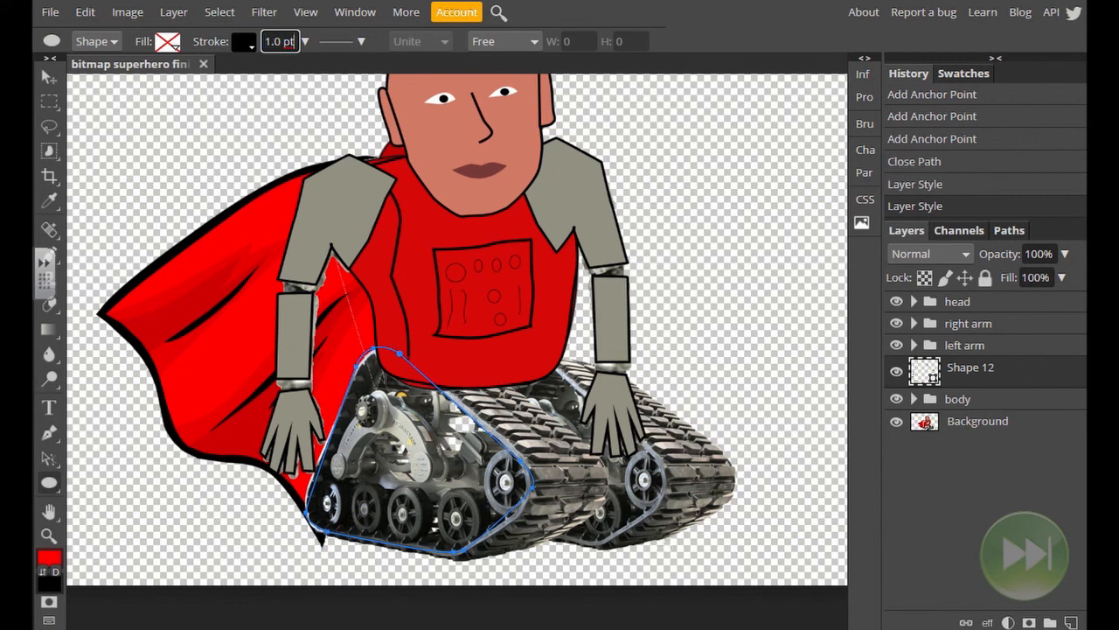
# Draw unfilled ellipses over the five wheels on the side of the front tank track.
pyautogui.moveTo(316, 485); pyautogui.dragTo(341, 527)
pyautogui.moveTo(339, 459); pyautogui.dragTo(383, 531)
pyautogui.moveTo(382, 476); pyautogui.dragTo(424, 532)
pyautogui.moveTo(419, 453); pyautogui.dragTo(475, 544)
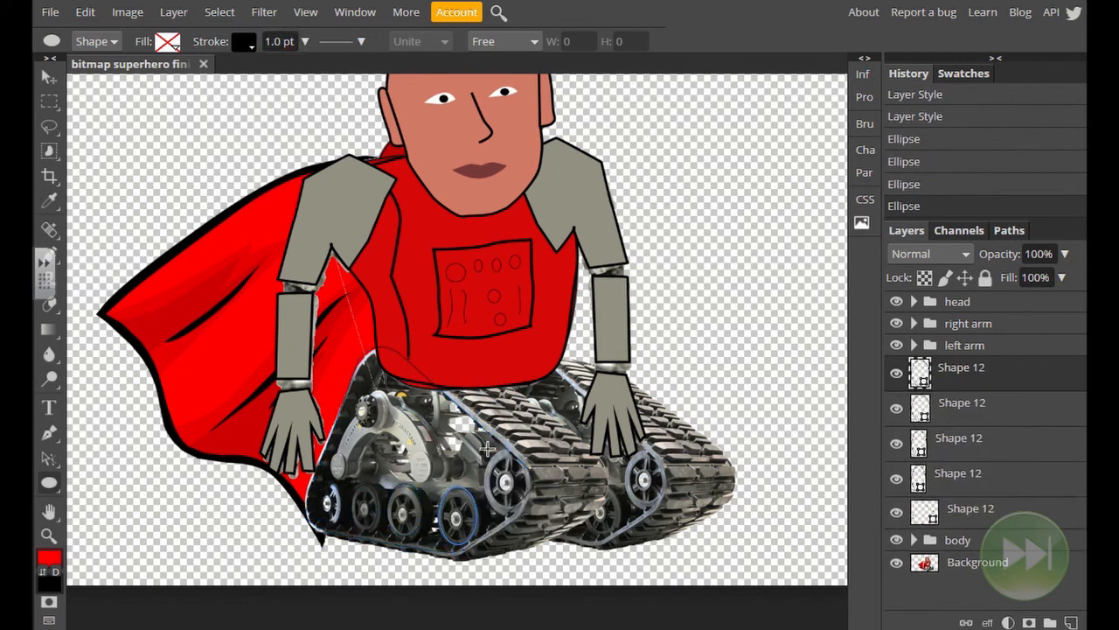
pyautogui.moveTo(487, 450); pyautogui.dragTo(525, 512)
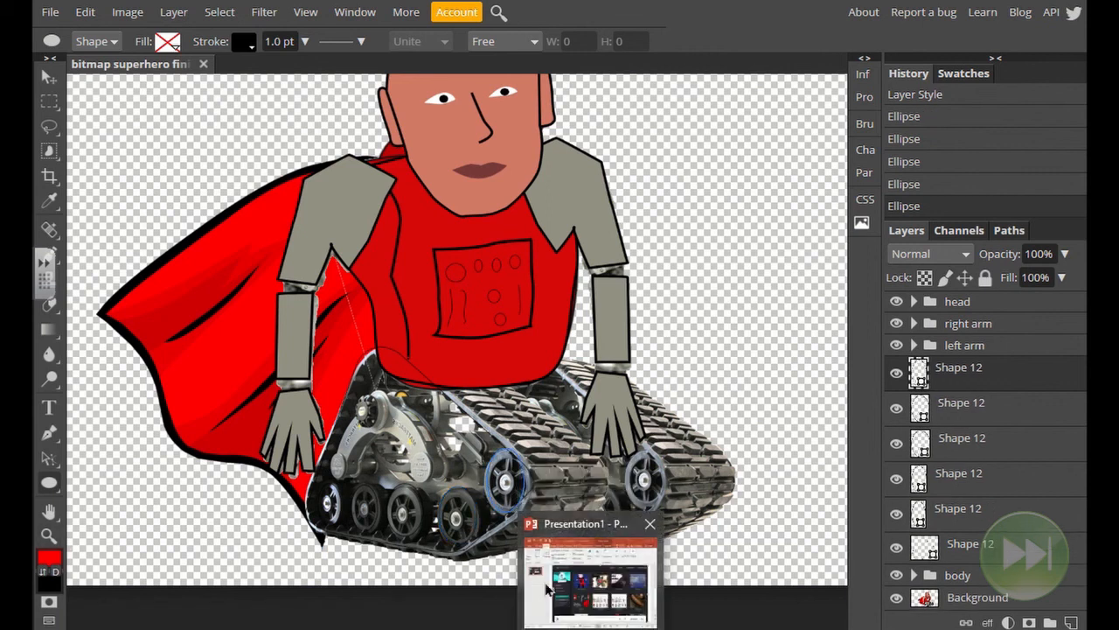
# Trace the curved suspension arm above the wheels as a closed Pen shape and draw an ellipse around its hub.
pyautogui.click(49, 433)
pyautogui.moveTo(378, 425); pyautogui.dragTo(359, 400)
pyautogui.click(411, 445)
pyautogui.click(426, 475)
pyautogui.click(399, 400)
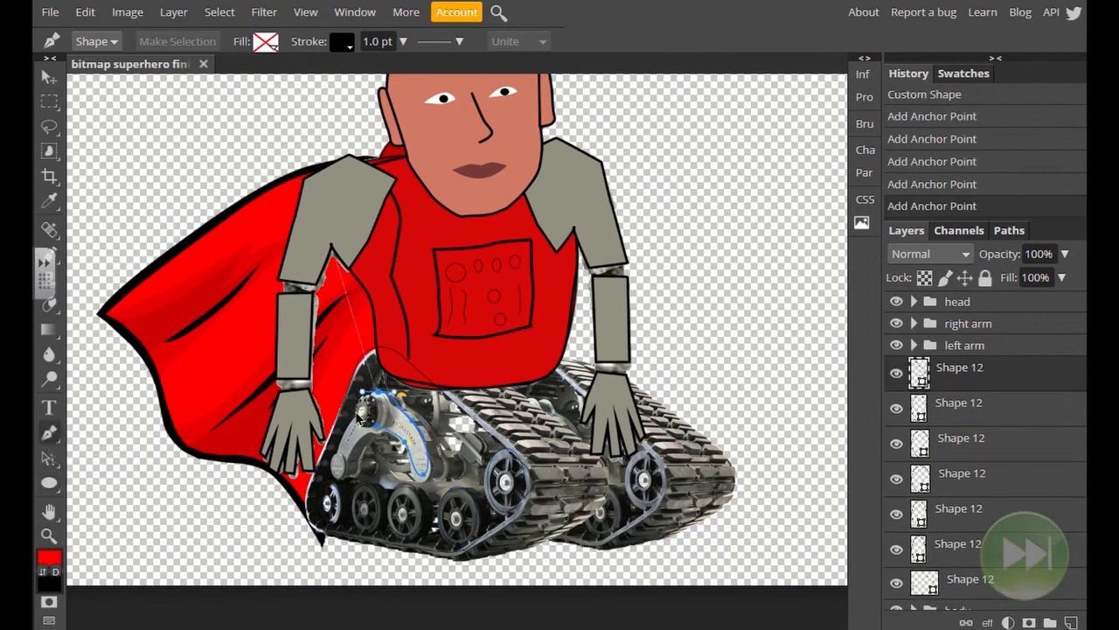
pyautogui.moveTo(340, 437); pyautogui.dragTo(376, 434)
pyautogui.click(335, 475)
pyautogui.click(368, 423)
pyautogui.click(51, 488)
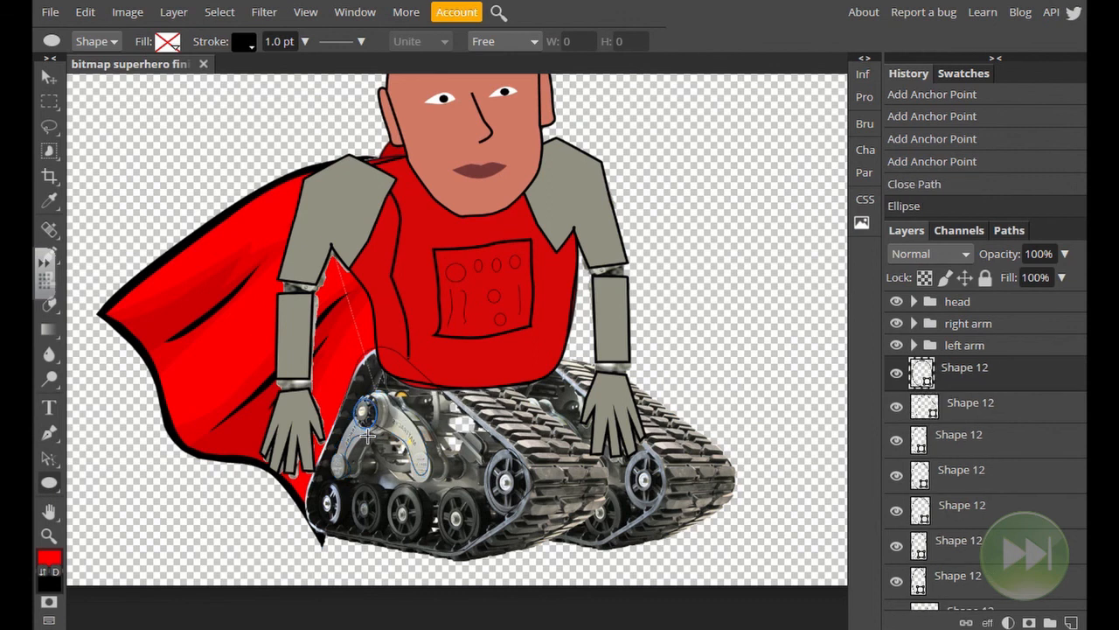
# Trace the tread surface of the front track as a closed Pen shape, tucking its inner edge behind the side face.
pyautogui.press('p')
pyautogui.click(458, 340)
pyautogui.click(602, 455)
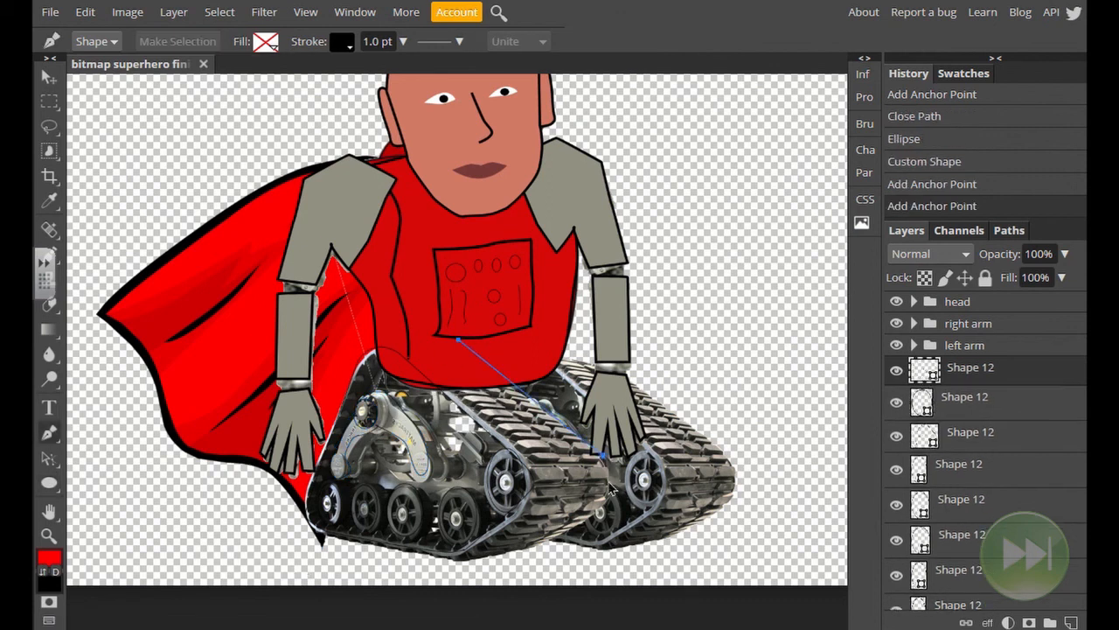
pyautogui.click(609, 479)
pyautogui.click(591, 519)
pyautogui.click(525, 549)
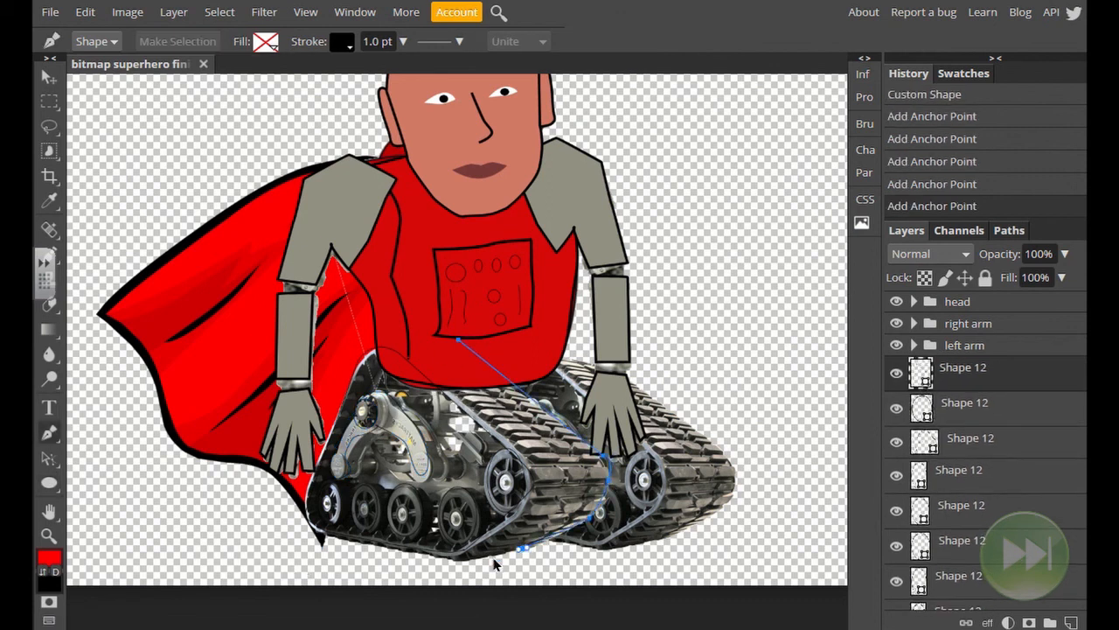
pyautogui.click(455, 554)
pyautogui.click(383, 356)
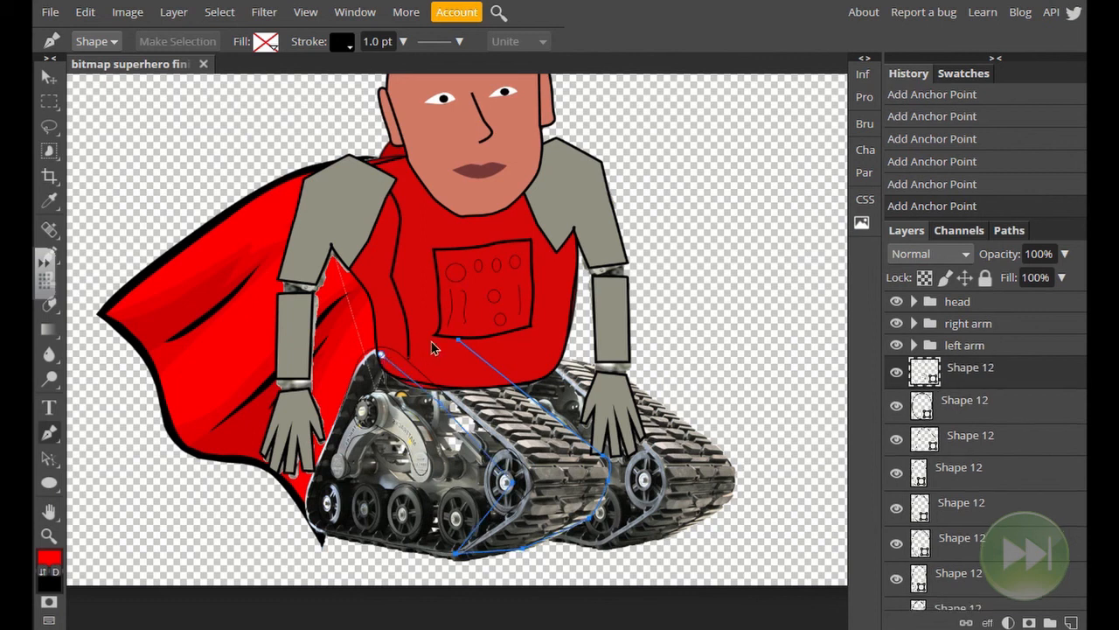
pyautogui.click(459, 340)
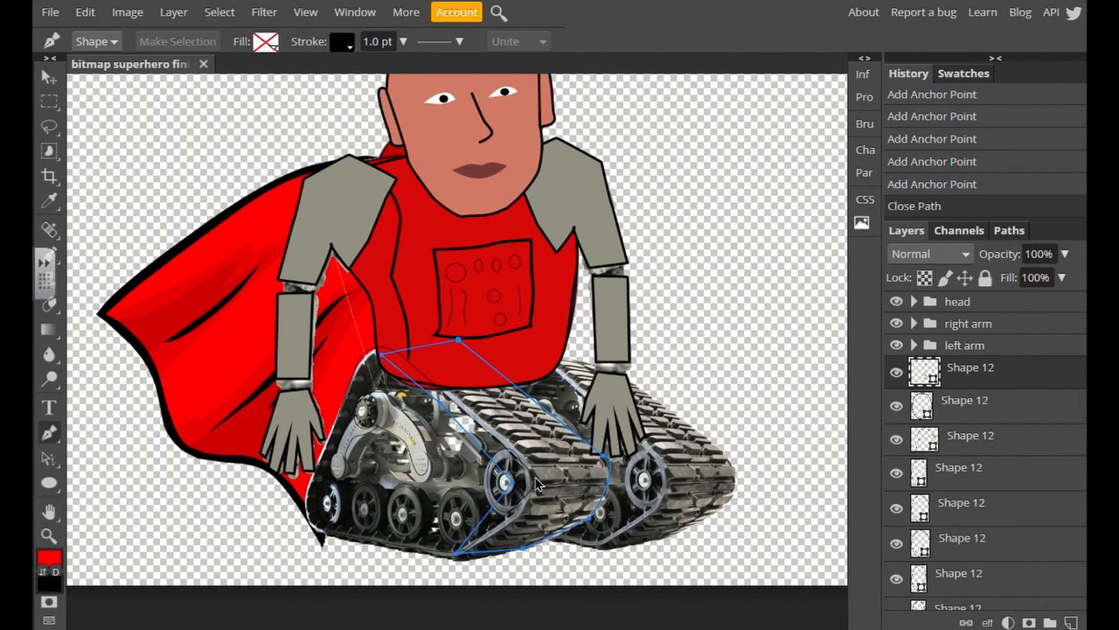
# Try a pattern fill on the tread shape.
pyautogui.click(256, 45)
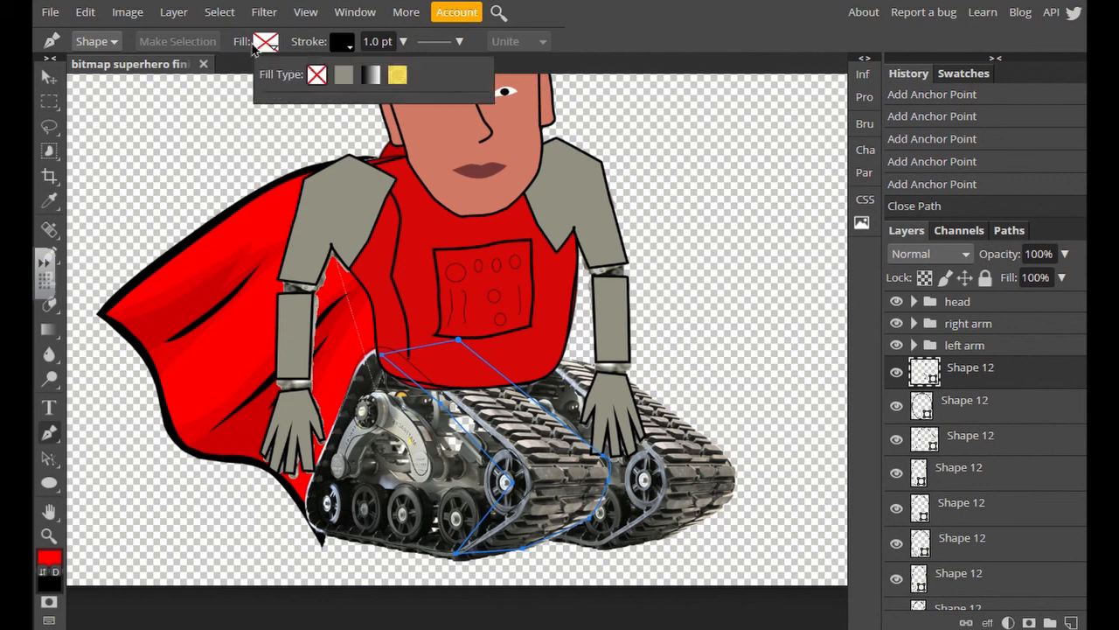
pyautogui.click(396, 79)
pyautogui.click(323, 134)
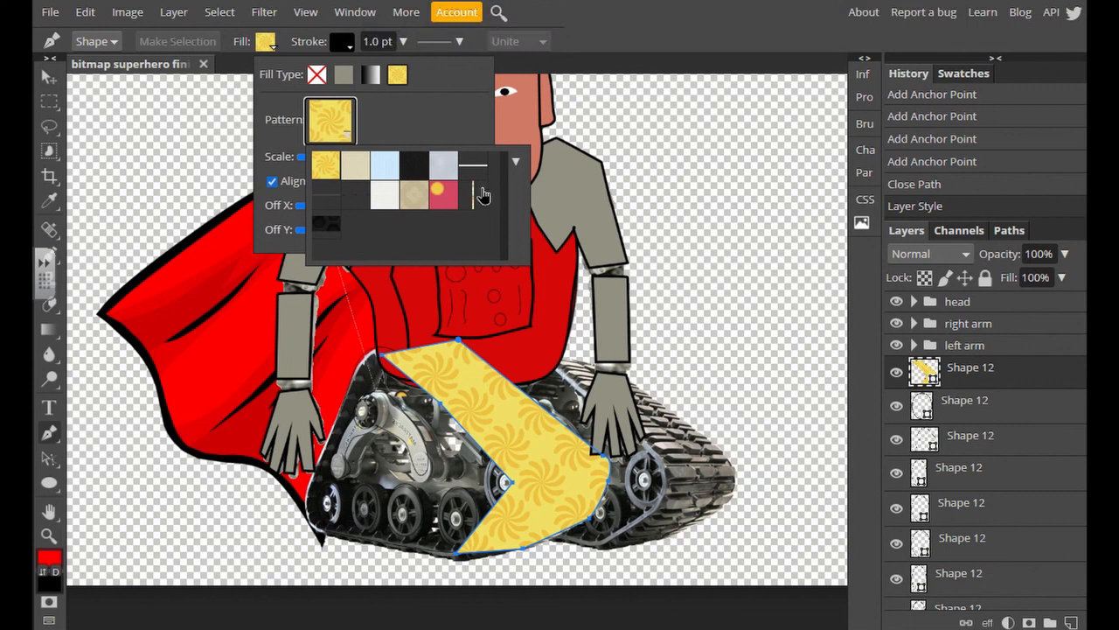
# Give the tread shape a linear black-to-white gradient fill at an angle of 90°.
pyautogui.click(373, 77)
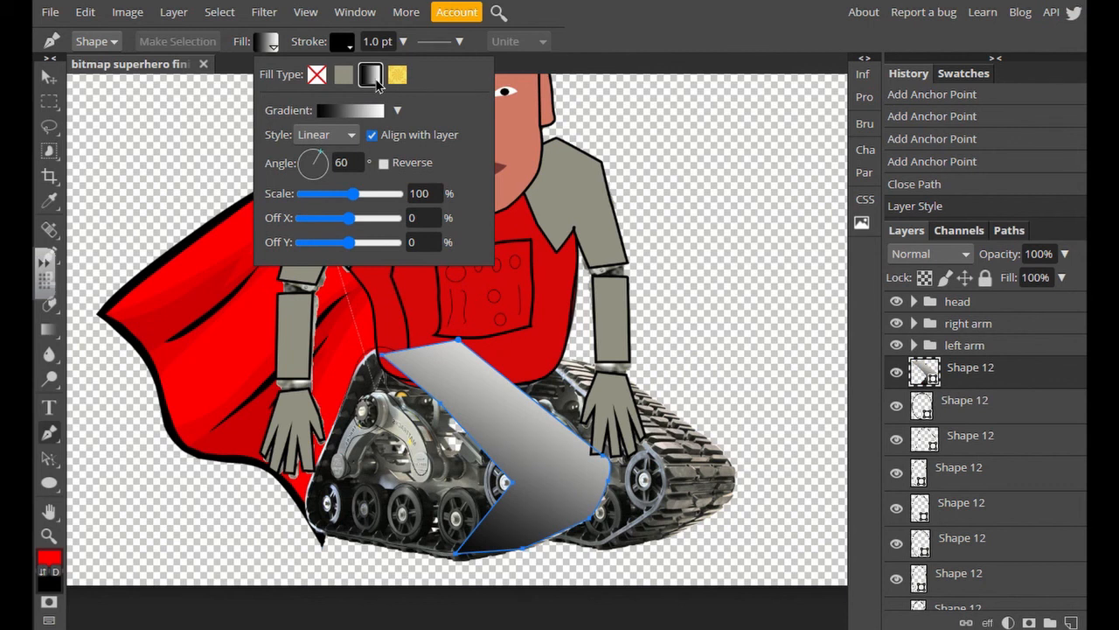
pyautogui.click(347, 161)
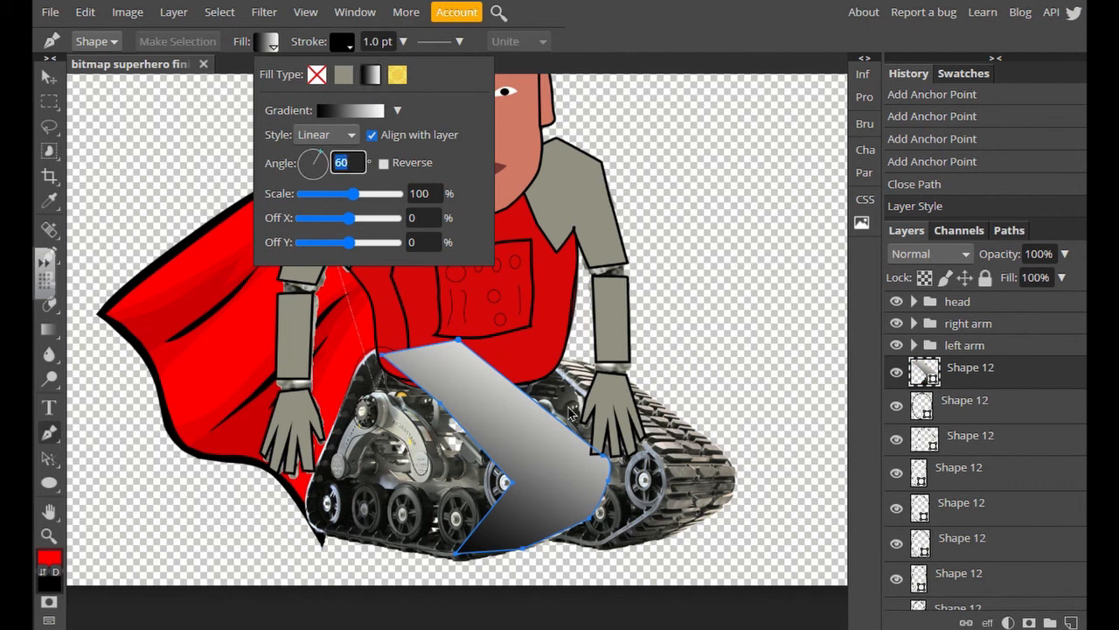
pyautogui.write('9')
pyautogui.press('Return')
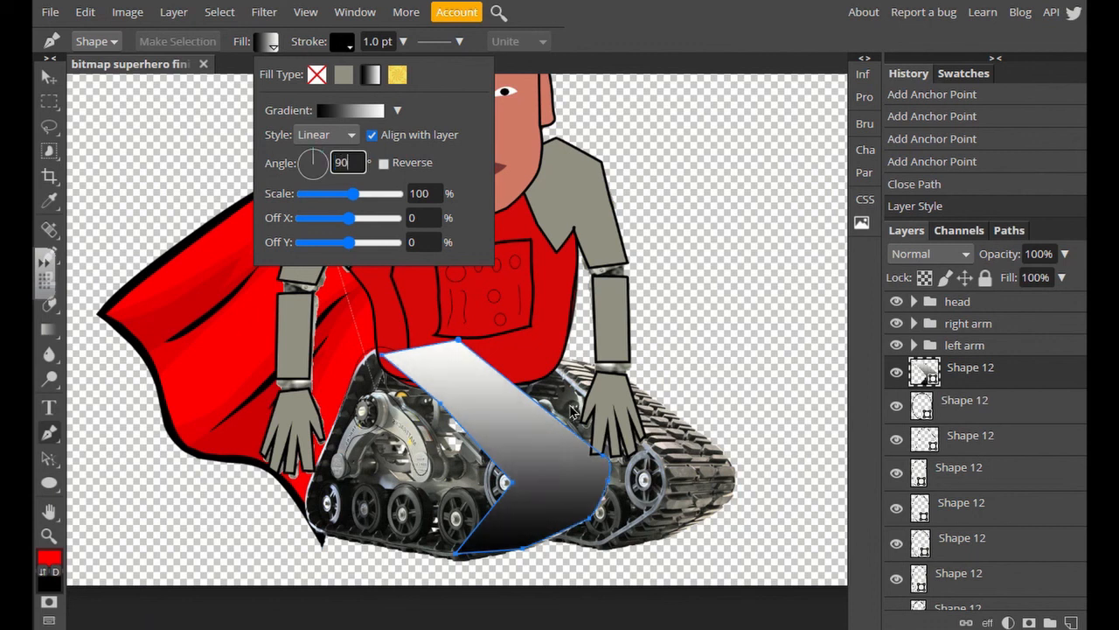
# Change the gradient's white stop to grey 717171 and move the tread shape's layer to just above the body group.
pyautogui.click(360, 111)
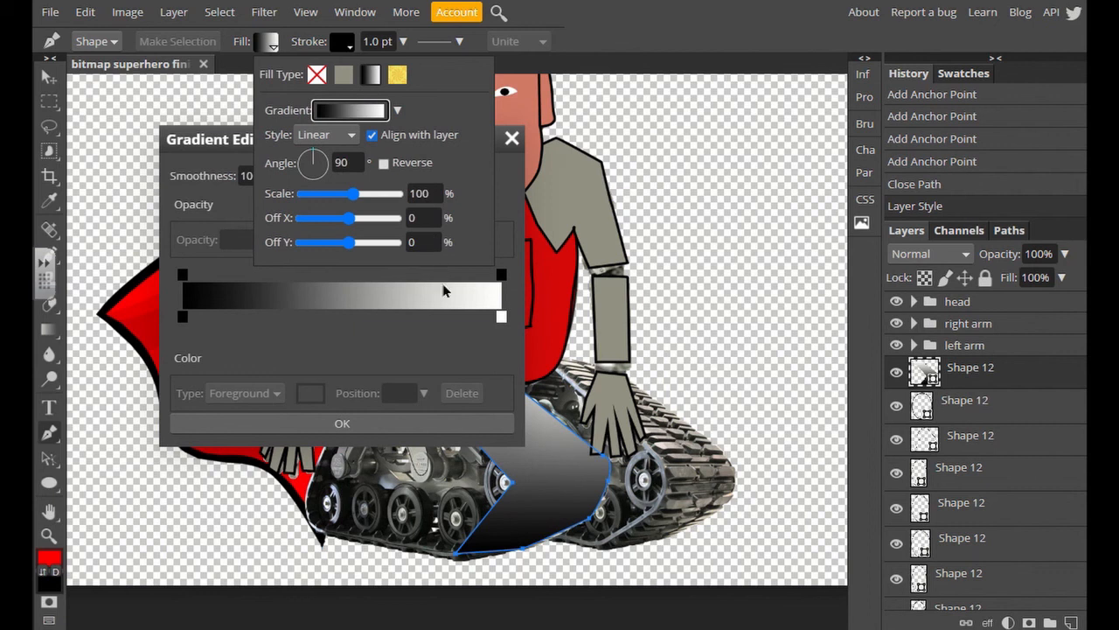
pyautogui.click(501, 318)
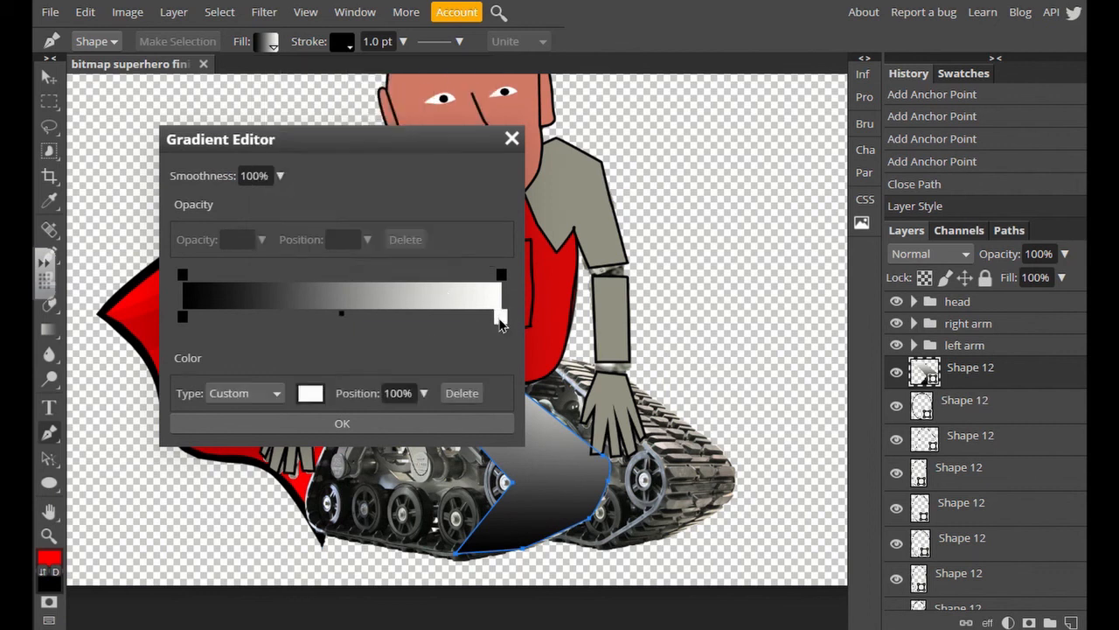
pyautogui.click(308, 396)
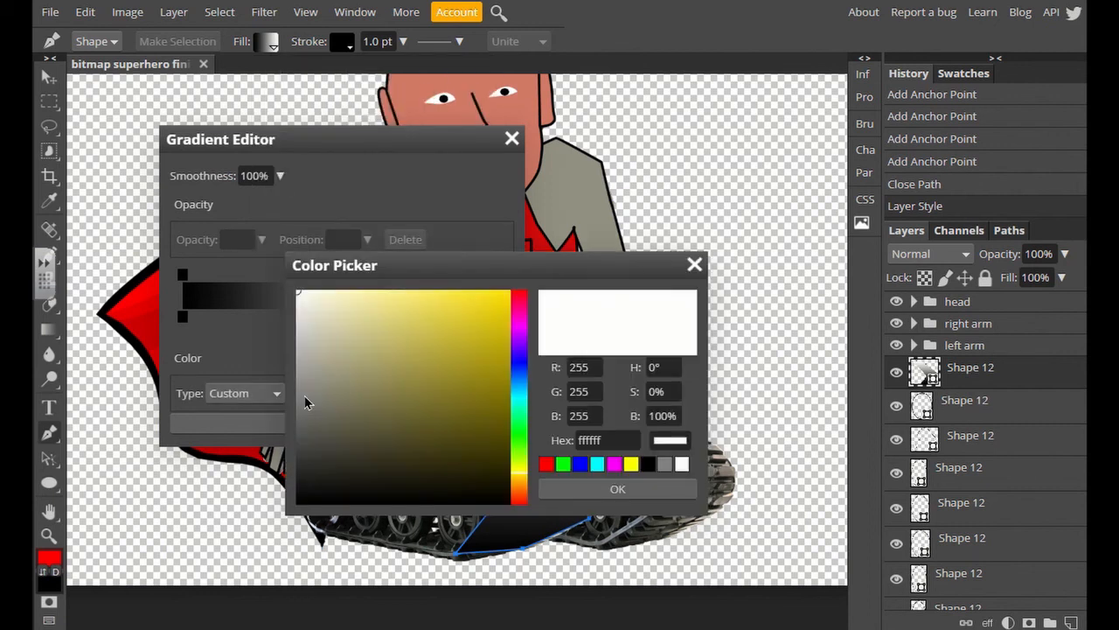
pyautogui.click(300, 450)
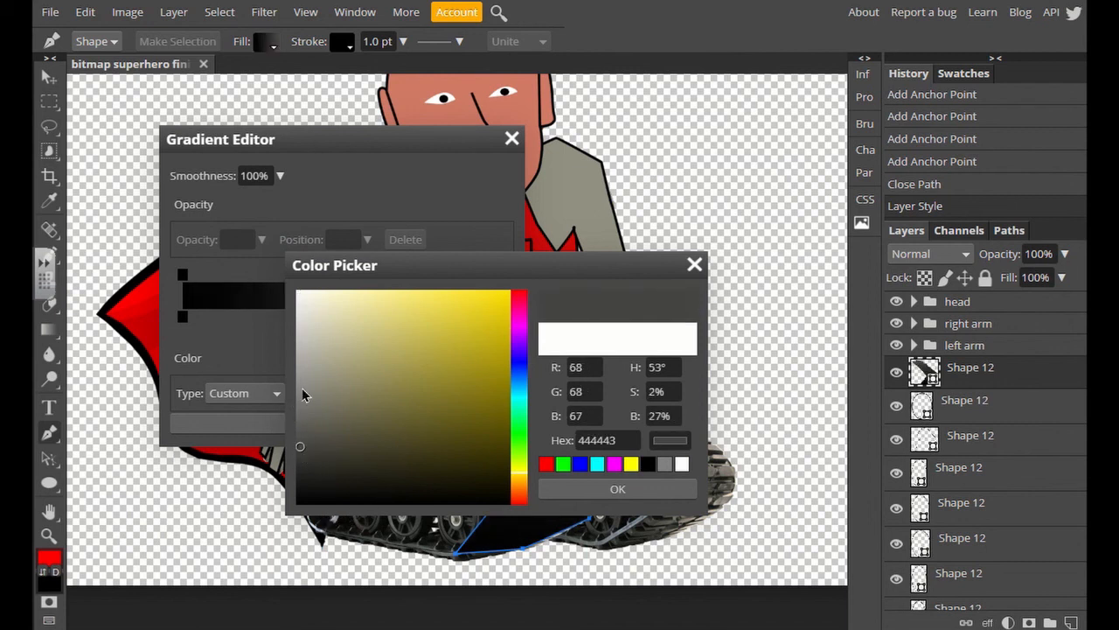
pyautogui.click(298, 408)
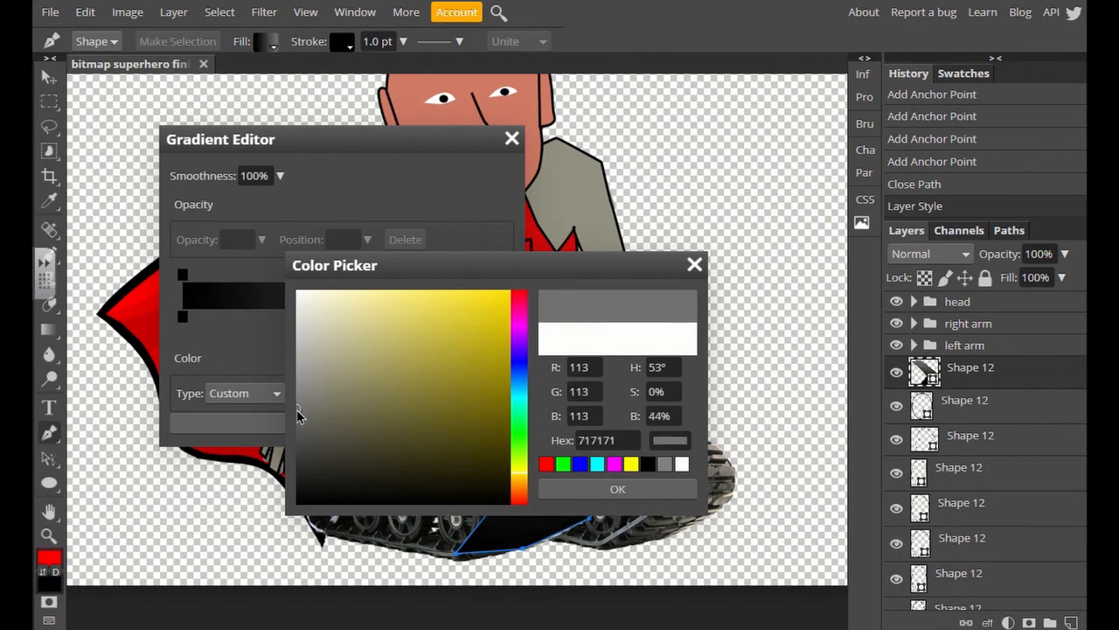
pyautogui.click(617, 490)
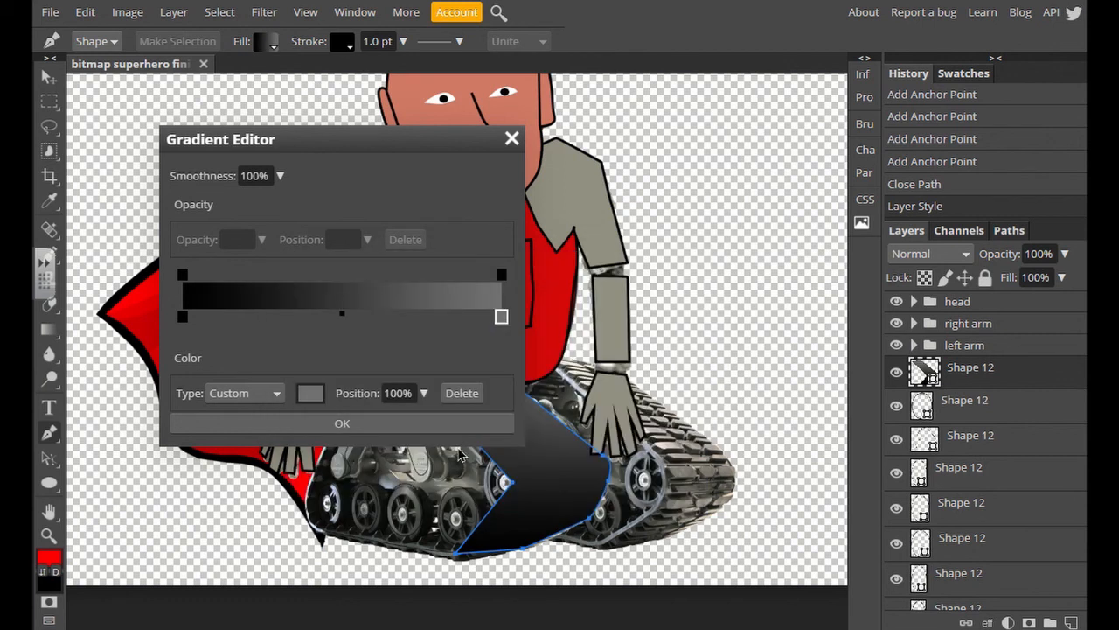
pyautogui.click(461, 422)
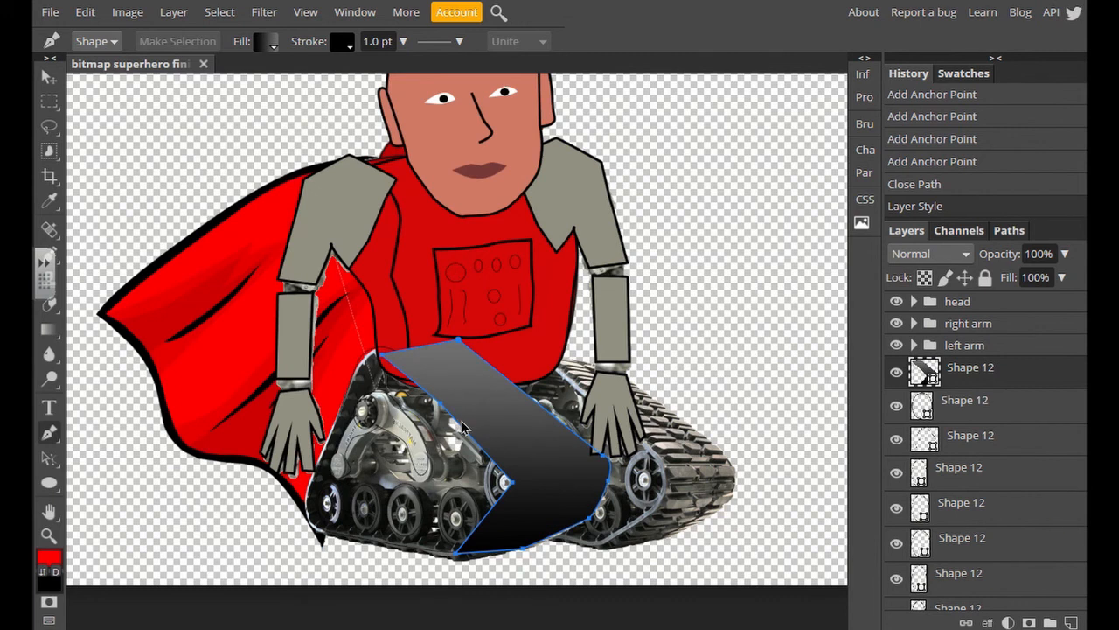
pyautogui.moveTo(999, 385); pyautogui.dragTo(986, 573)
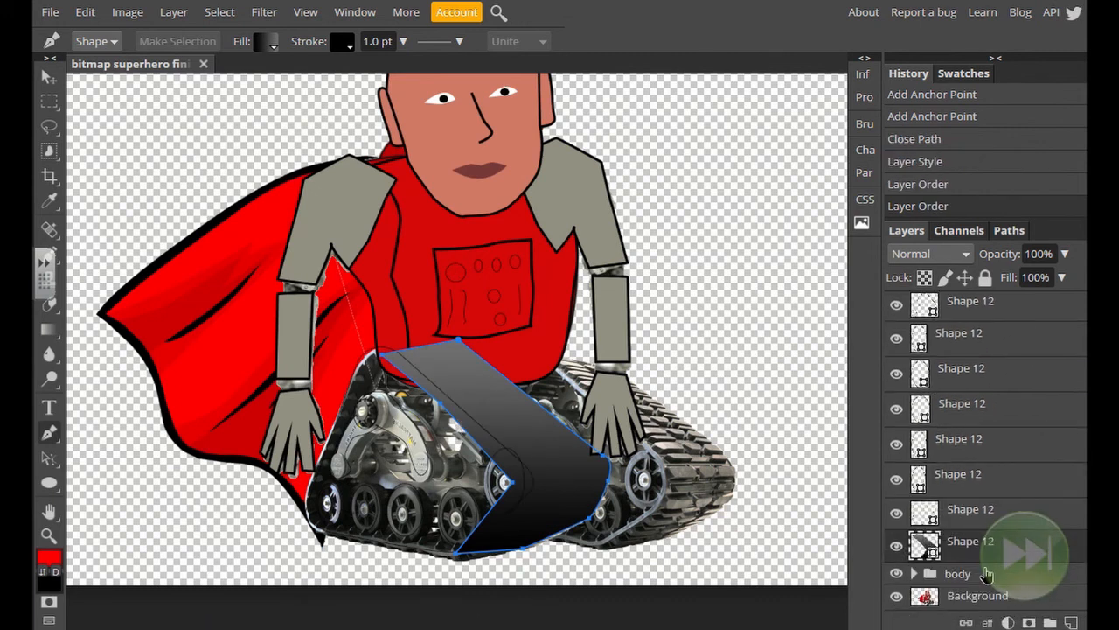
# Fill the side face shape of the front track with a solid dark grey.
pyautogui.click(969, 514)
pyautogui.click(265, 41)
pyautogui.click(616, 485)
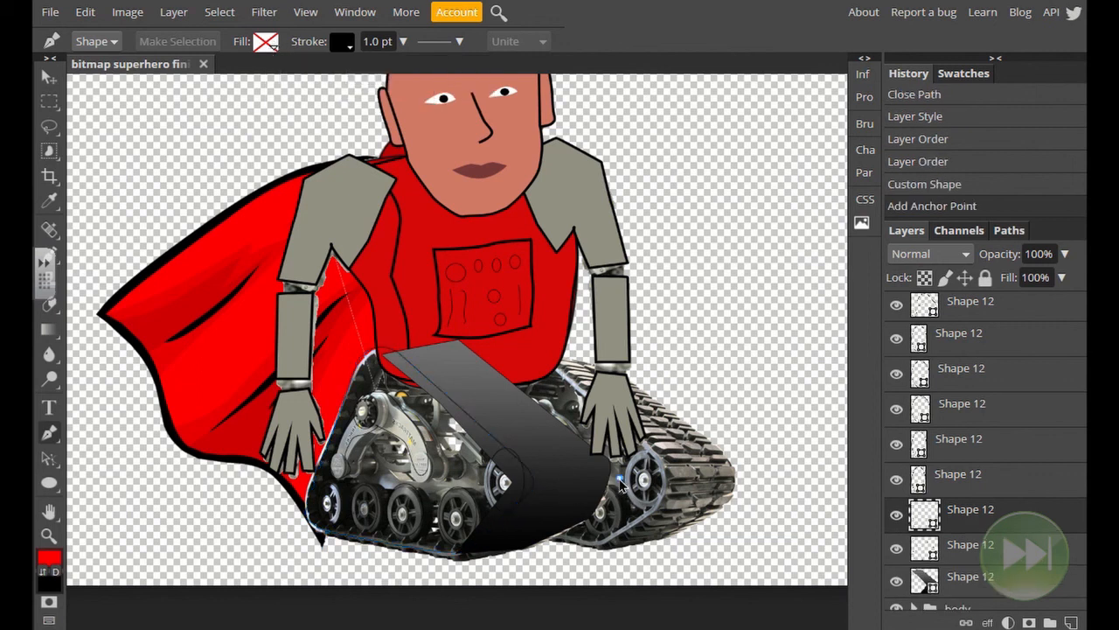
pyautogui.hotkey('ctrl', 'z')
pyautogui.click(269, 44)
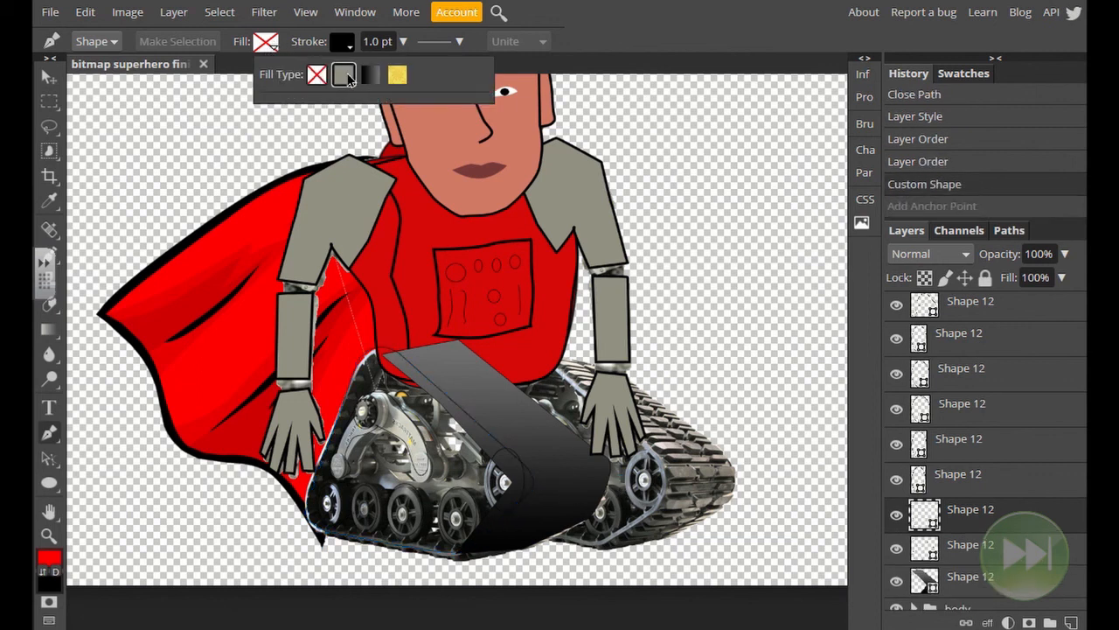
pyautogui.click(344, 74)
pyautogui.click(280, 110)
pyautogui.click(672, 497)
pyautogui.click(523, 364)
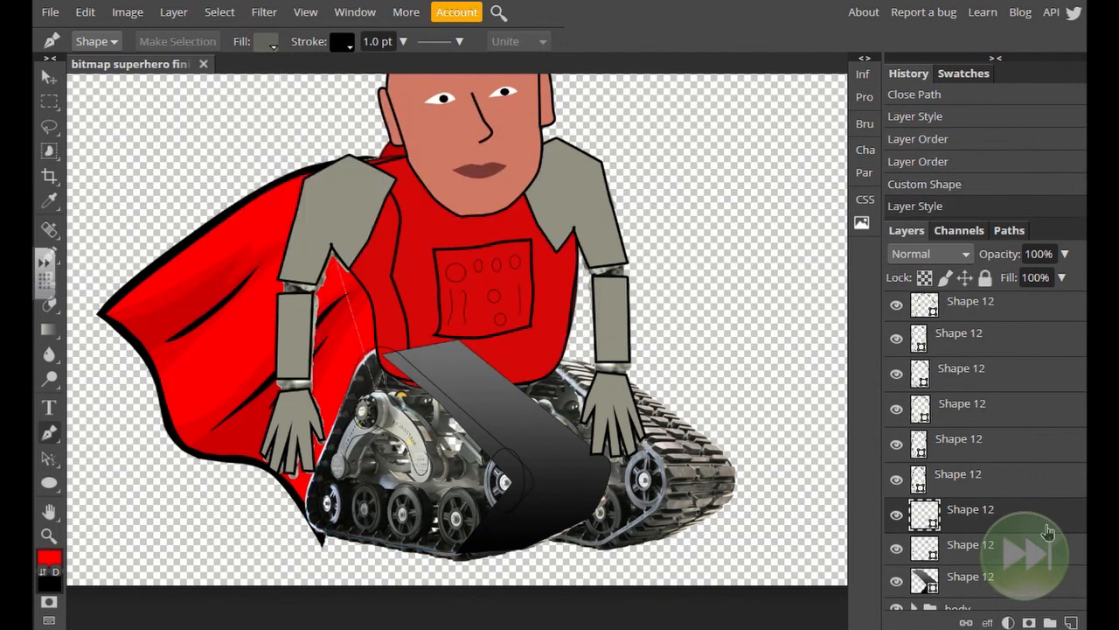
pyautogui.hotkey('ctrl', 'z')
pyautogui.hotkey('ctrl', 'z')
pyautogui.click(266, 41)
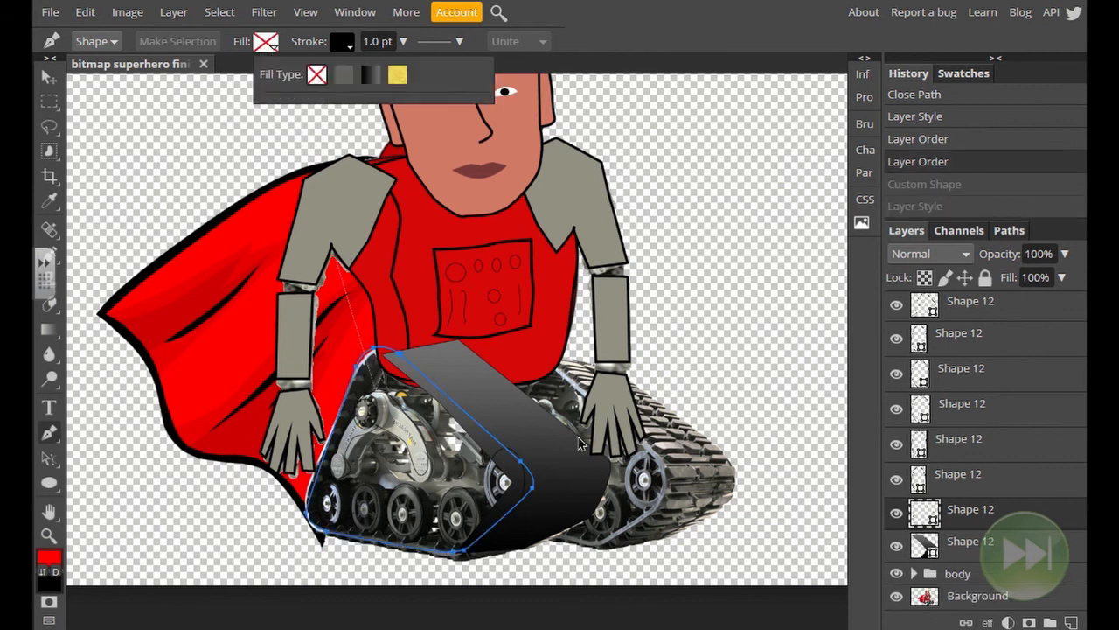
pyautogui.click(343, 74)
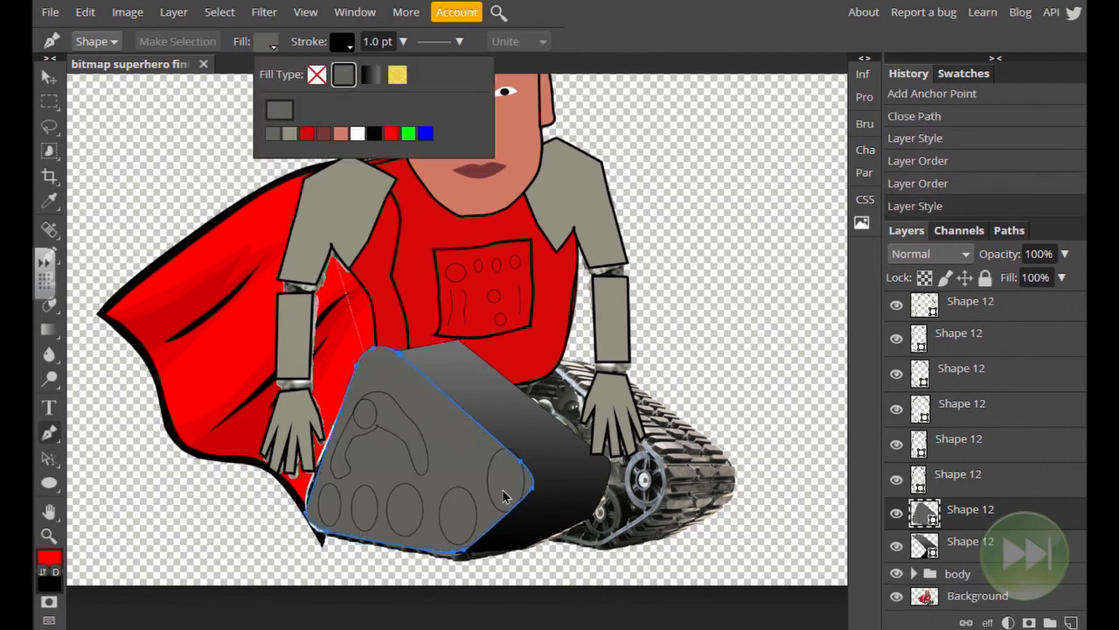
pyautogui.scroll(3, 1019, 507)
pyautogui.click(986, 372)
pyautogui.click(967, 402)
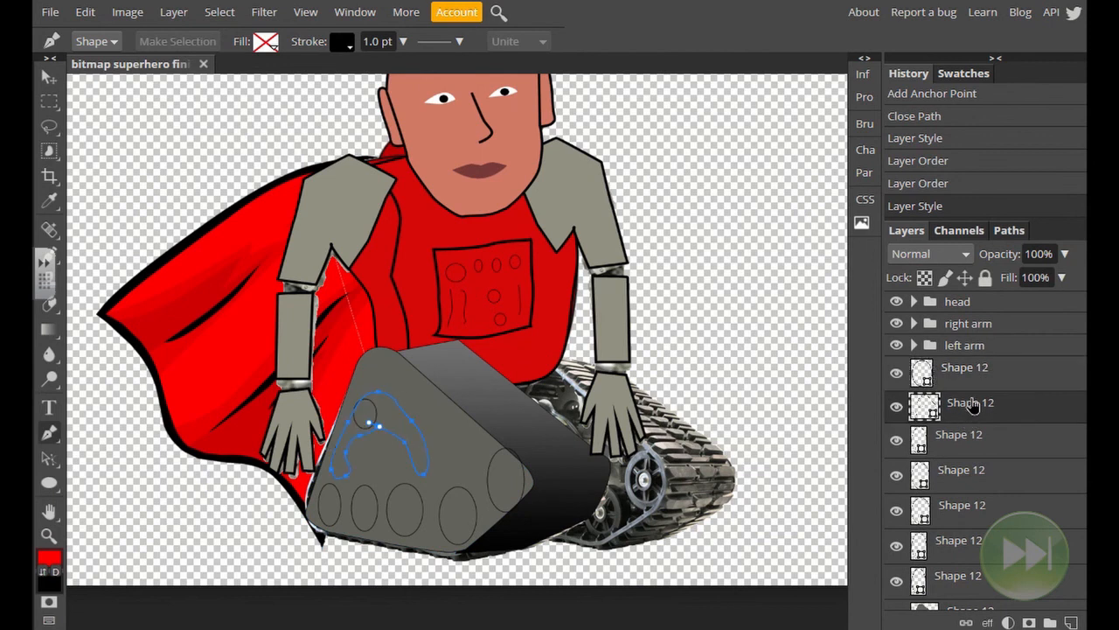
pyautogui.click(961, 442)
pyautogui.click(49, 77)
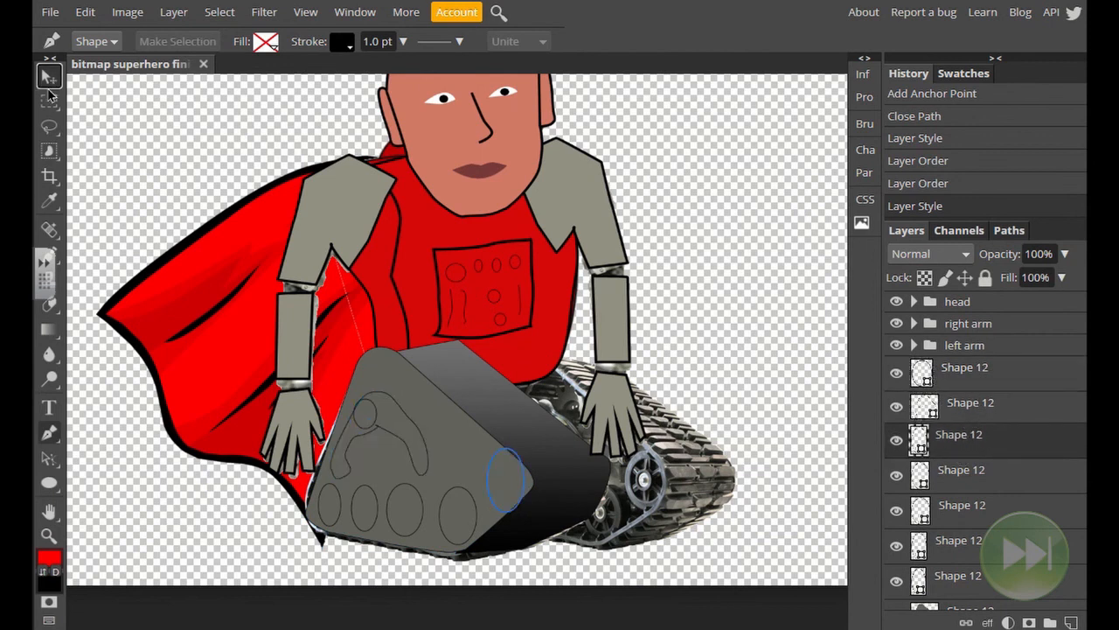
pyautogui.click(484, 478)
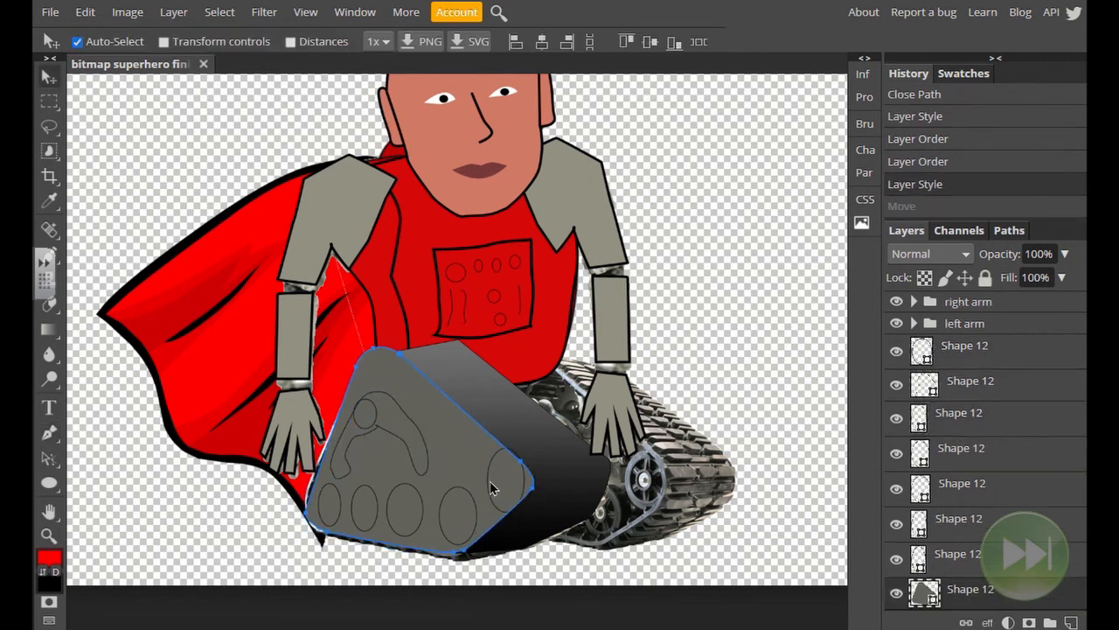
pyautogui.hotkey('ctrl', 'z')
pyautogui.hotkey('ctrl', 'z')
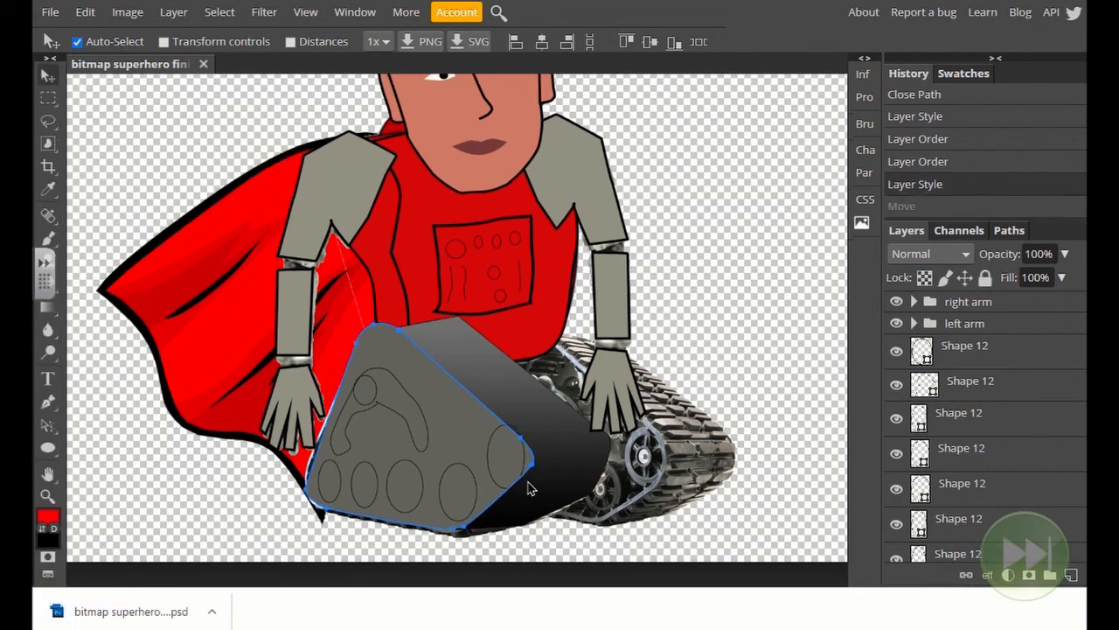
# Group all the front track shape layers and name the group "left tracks".
pyautogui.click(1017, 354)
pyautogui.scroll(-5, 1019, 358)
pyautogui.keyDown('shift'); pyautogui.click(989, 503); pyautogui.keyUp('shift')
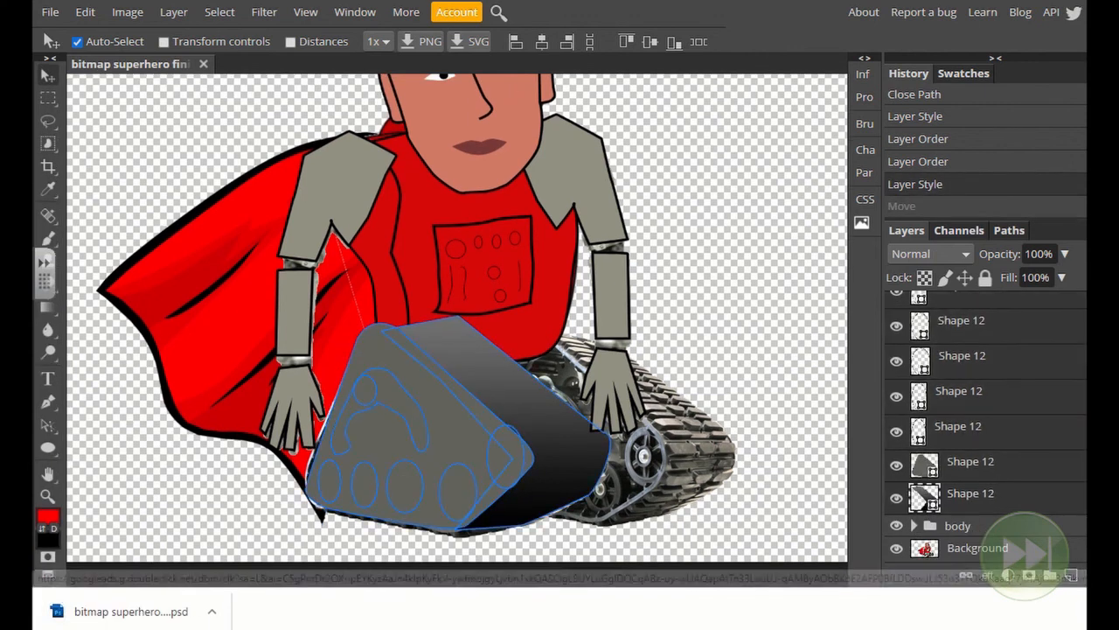
pyautogui.hotkey('ctrl', 'g')
pyautogui.doubleClick(993, 369)
pyautogui.press('Escape')
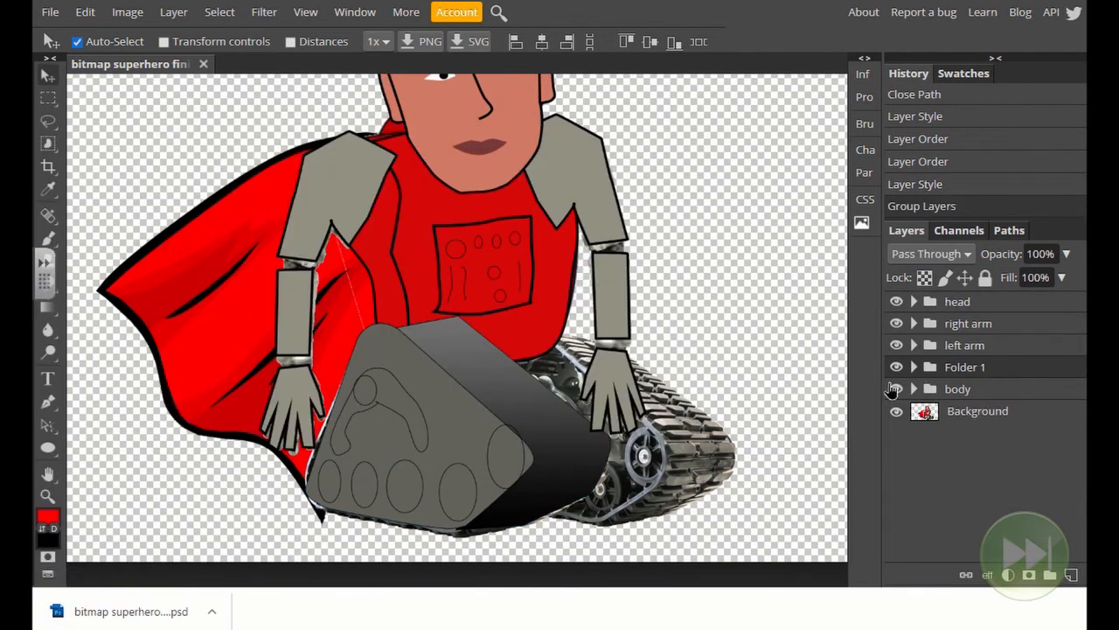
pyautogui.doubleClick(975, 368)
pyautogui.write('left tr')
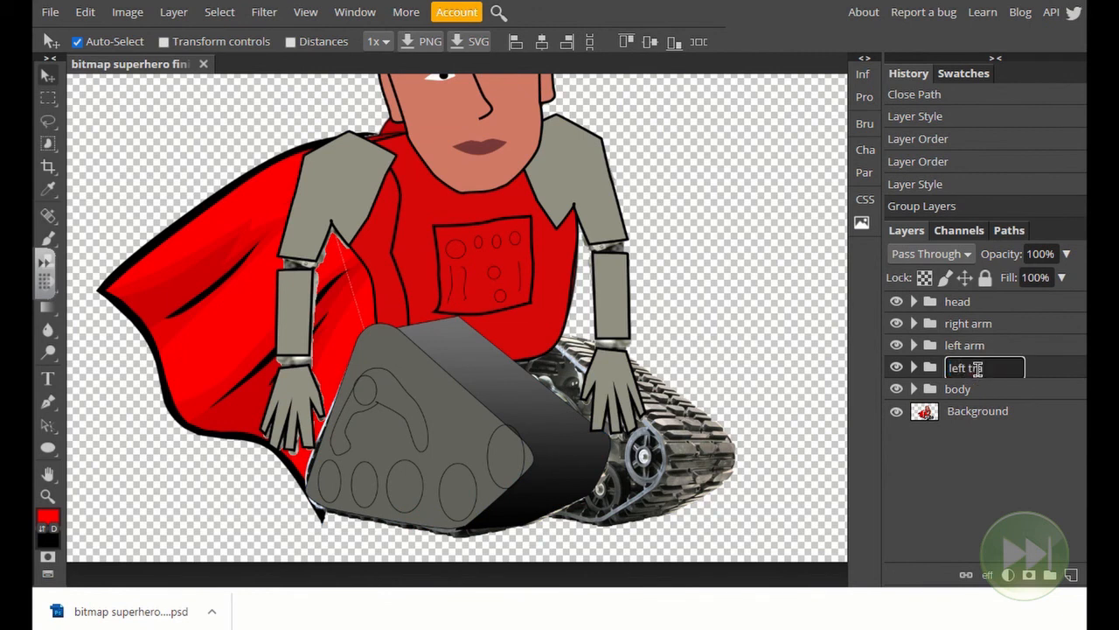
pyautogui.write('acks')
pyautogui.press('Return')
# Duplicate the "left tracks" group and move the copy horizontally to the right until it covers the rear track.
pyautogui.rightClick(971, 372)
pyautogui.click(1015, 156)
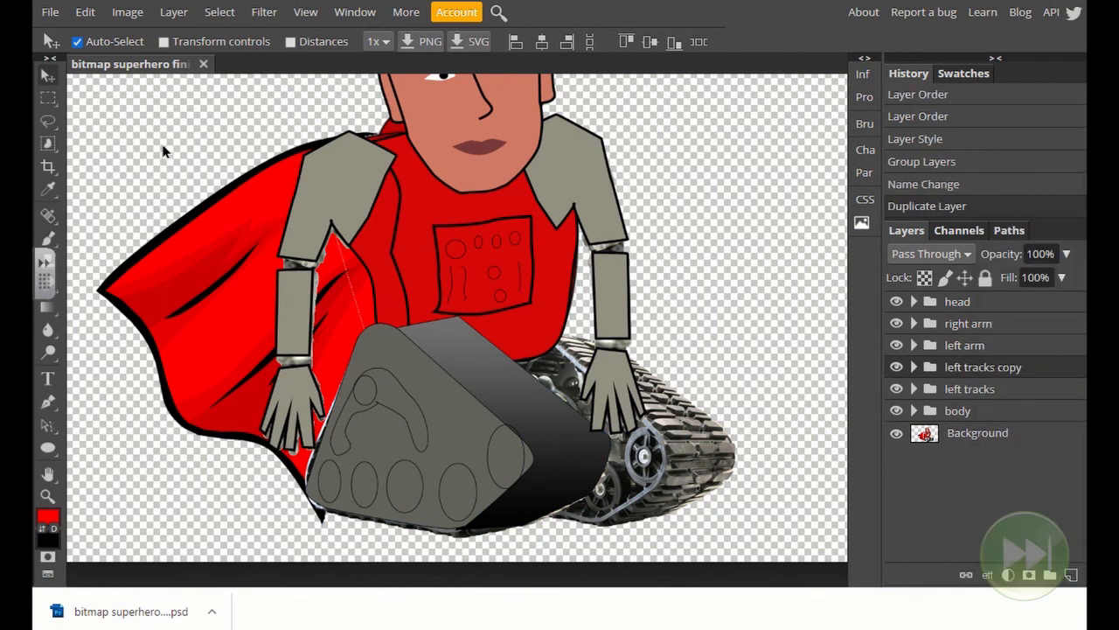
pyautogui.hotkey('shift', 'Right')
pyautogui.hotkey('shift', 'Right')
pyautogui.hotkey('shift', 'Right')
pyautogui.hotkey('shift', 'Right')
pyautogui.hotkey('shift', 'Right')
pyautogui.hotkey('shift', 'Right')
pyautogui.hotkey('shift', 'Right')
pyautogui.hotkey('shift', 'Right')
pyautogui.hotkey('shift', 'Right')
pyautogui.hotkey('shift', 'Right')
pyautogui.hotkey('shift', 'Right')
pyautogui.hotkey('shift', 'Right')
pyautogui.hotkey('shift', 'Right')
pyautogui.hotkey('shift', 'Right')
pyautogui.hotkey('shift', 'Right')
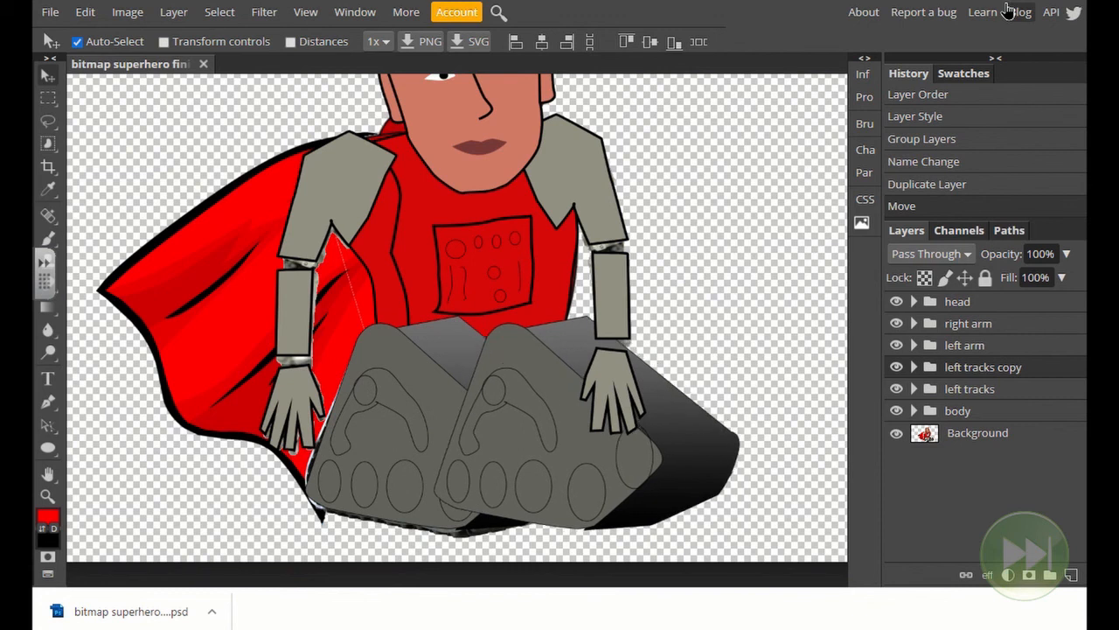
# Nudge the copied tracks group left to fit the rear track and move it below the body group.
pyautogui.hotkey('shift', 'Left')
pyautogui.moveTo(984, 367); pyautogui.dragTo(972, 427)
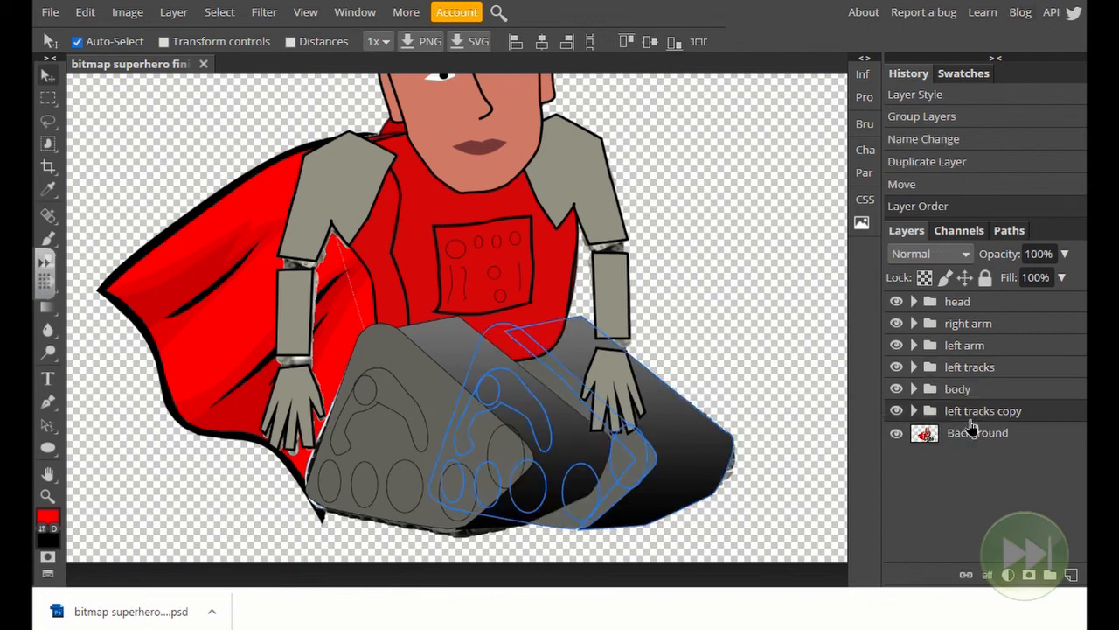
# Start a Pen shape just above the Background layer, tracing the cape from the neck along its upper edge and around the outer corner.
pyautogui.scroll(2, 557, 411)
pyautogui.click(952, 432)
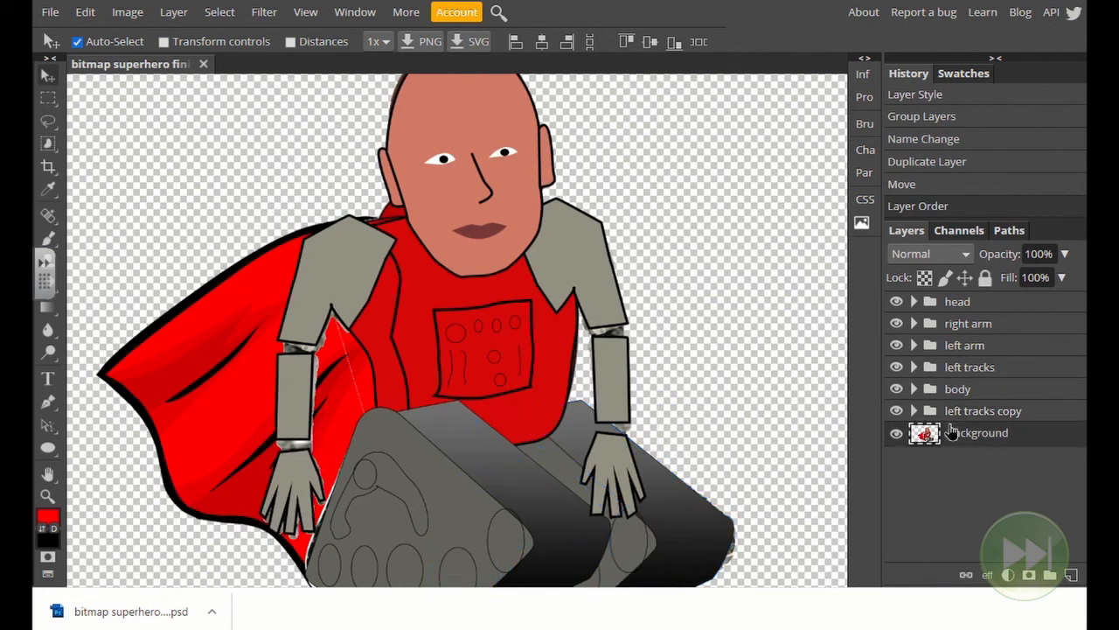
pyautogui.click(48, 400)
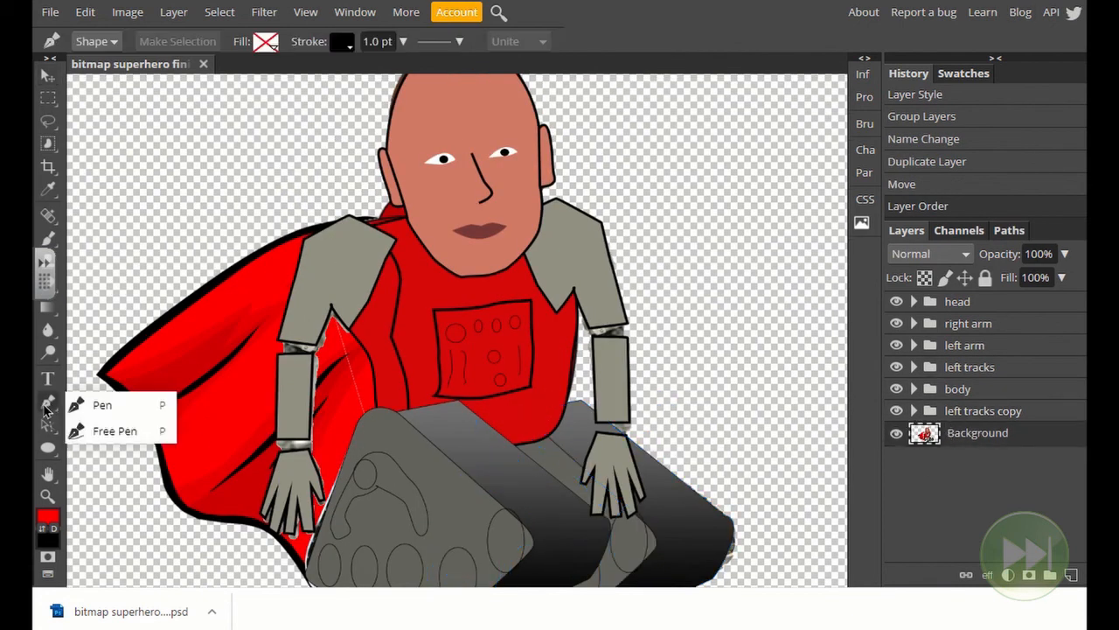
pyautogui.click(393, 222)
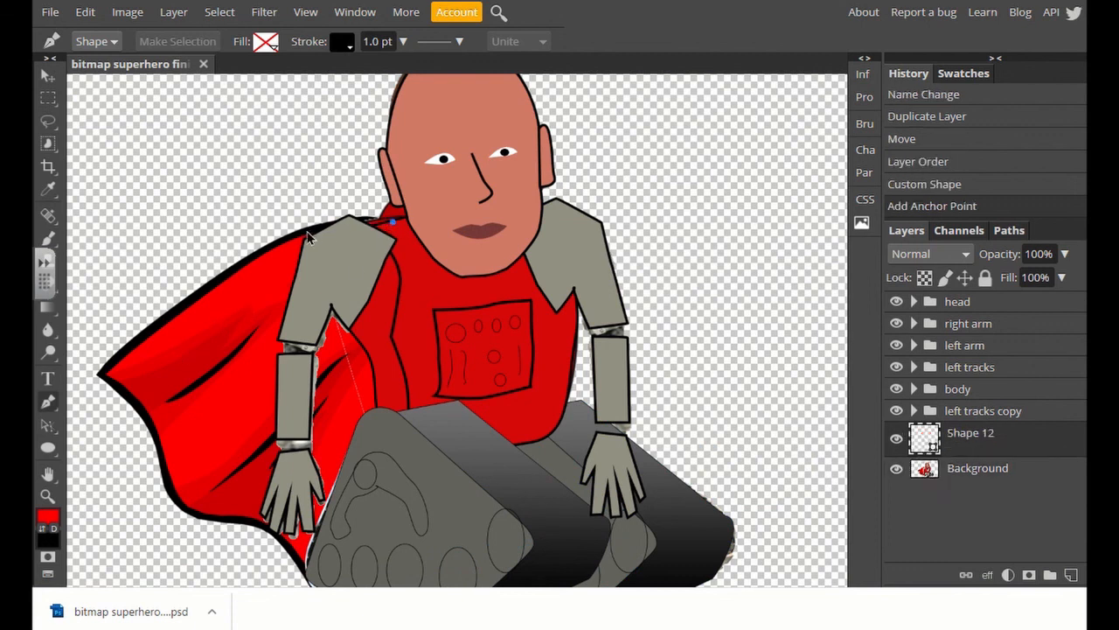
pyautogui.moveTo(278, 246); pyautogui.dragTo(280, 251)
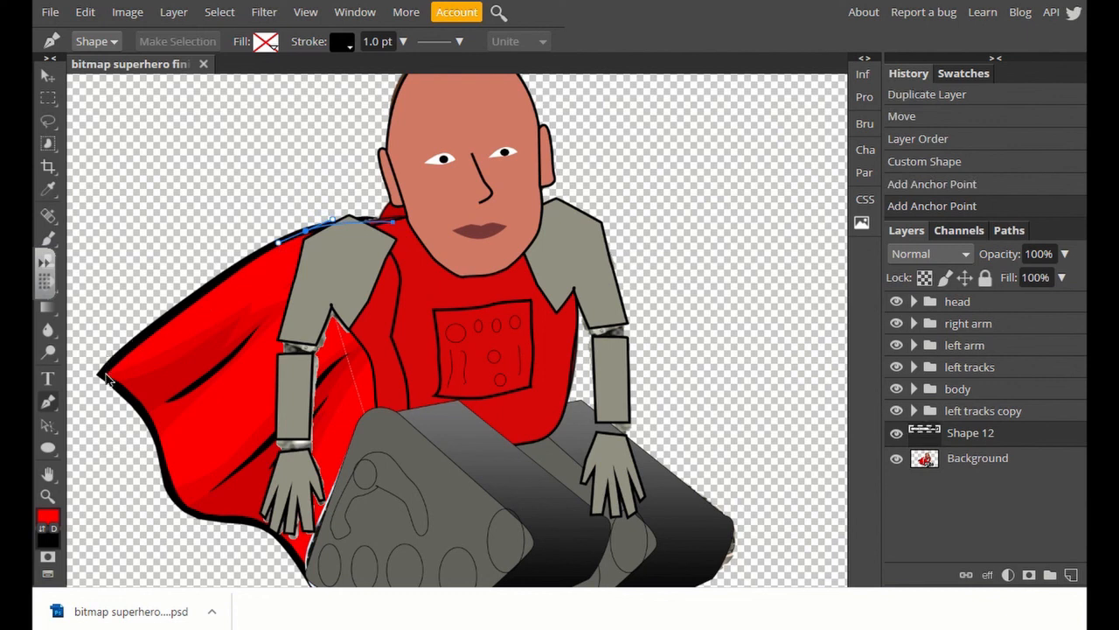
pyautogui.moveTo(105, 374); pyautogui.dragTo(164, 440)
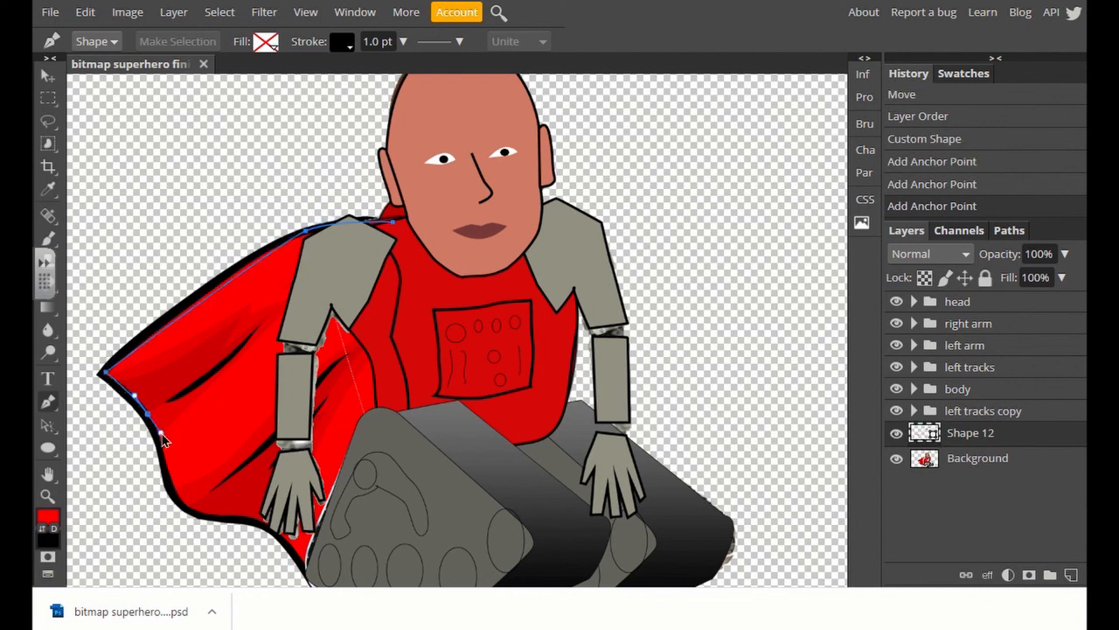
pyautogui.click(162, 433)
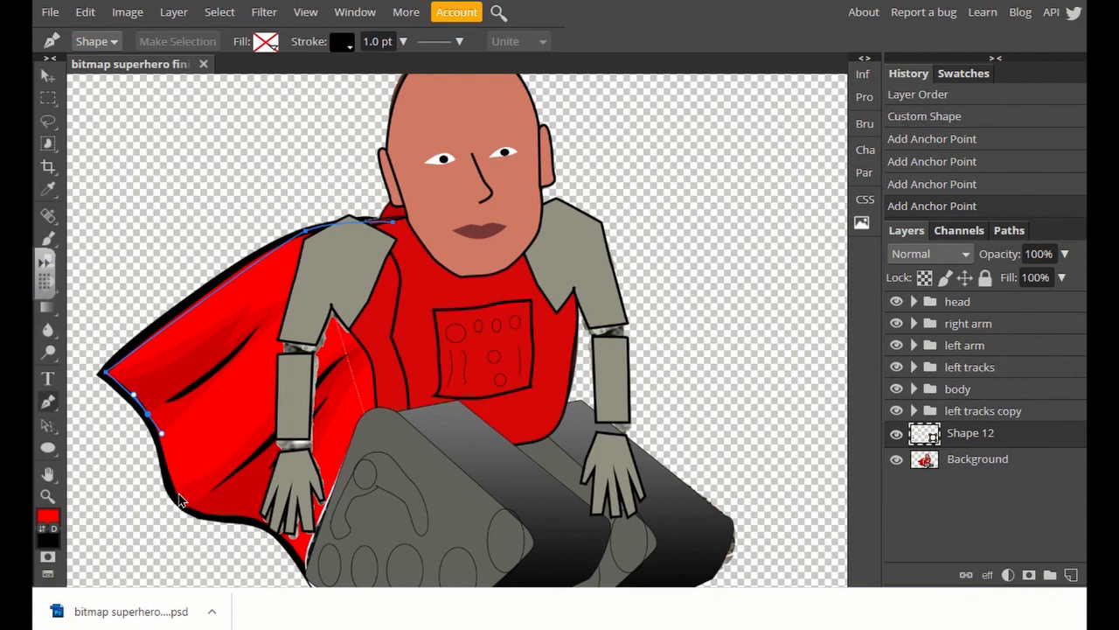
# Continue the cape outline along its lower edge to the bottom tip and close it behind the track and body at the neck.
pyautogui.moveTo(178, 497); pyautogui.dragTo(200, 522)
pyautogui.moveTo(274, 534); pyautogui.dragTo(288, 555)
pyautogui.scroll(-3, 288, 555)
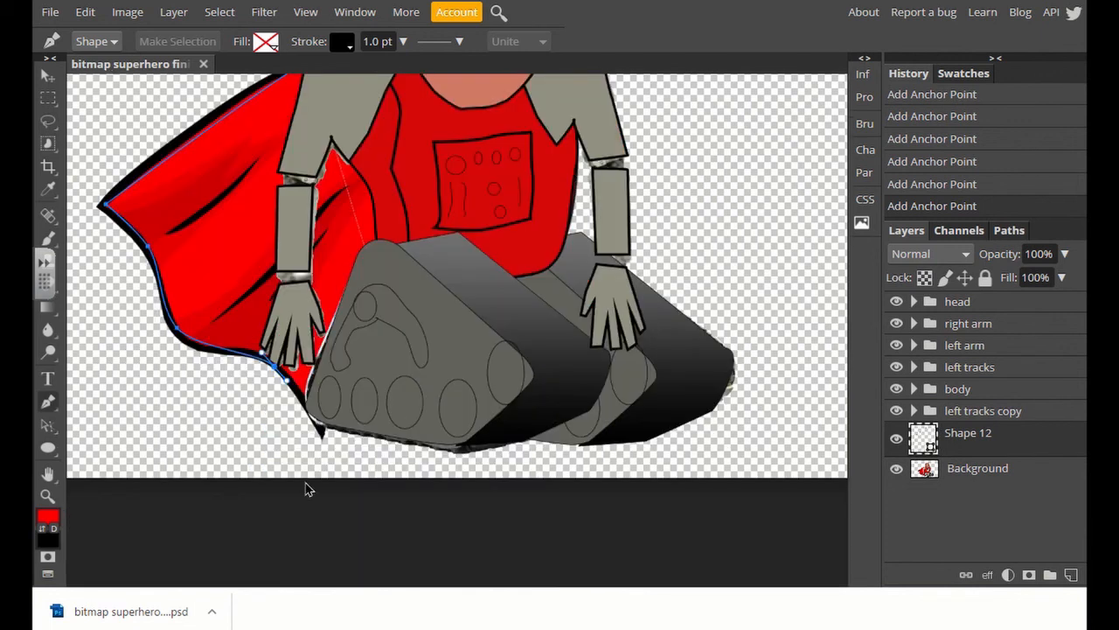
pyautogui.click(320, 440)
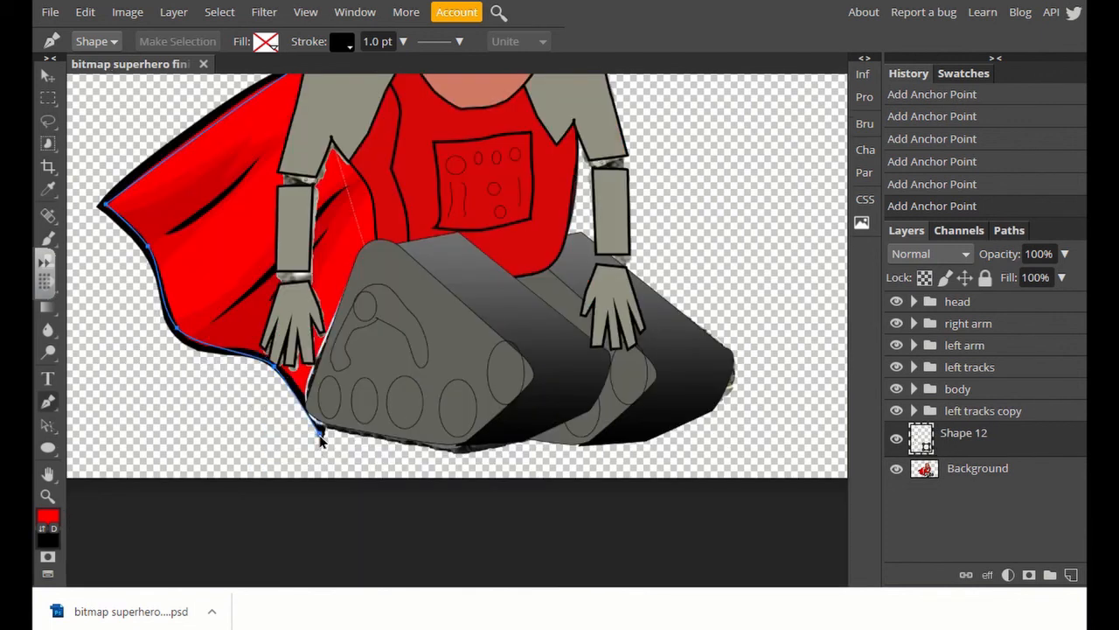
pyautogui.click(407, 265)
pyautogui.scroll(4, 398, 288)
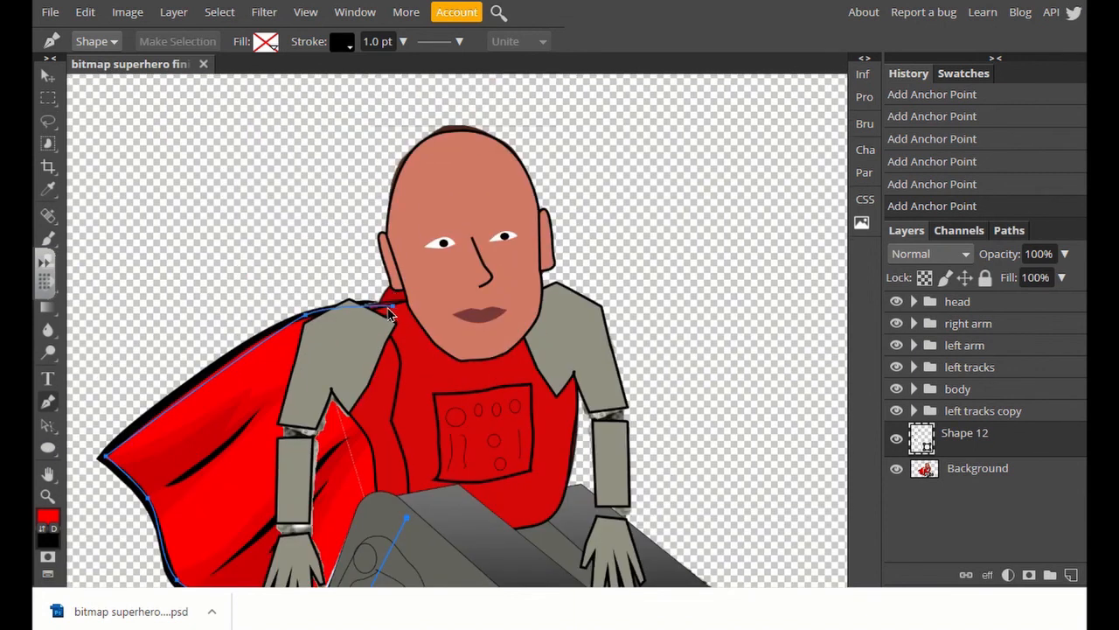
pyautogui.click(396, 312)
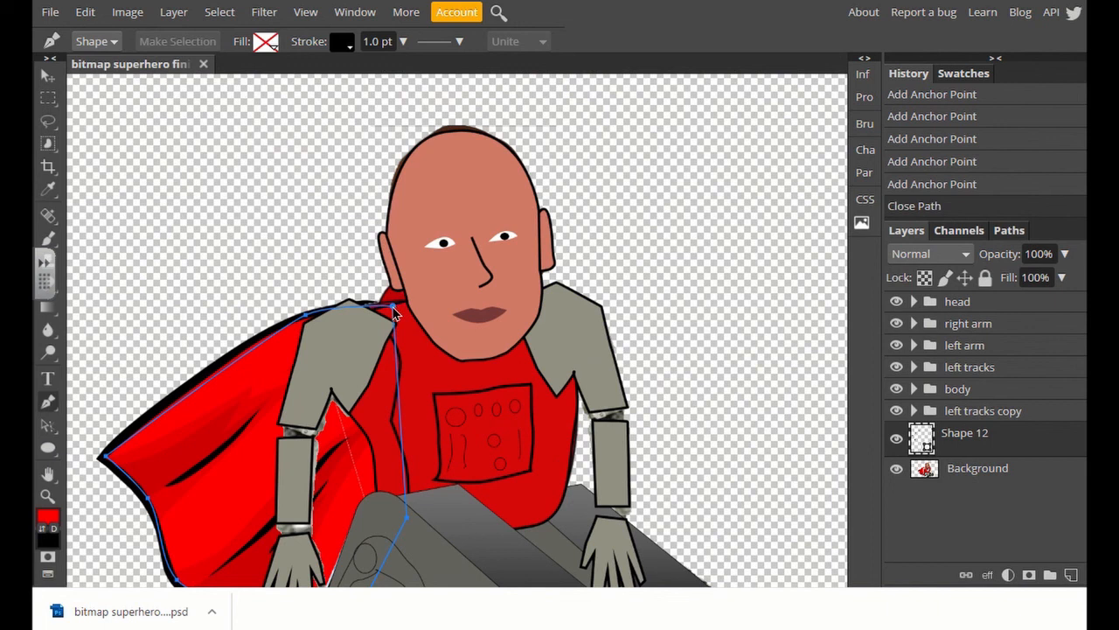
pyautogui.scroll(-3, 427, 353)
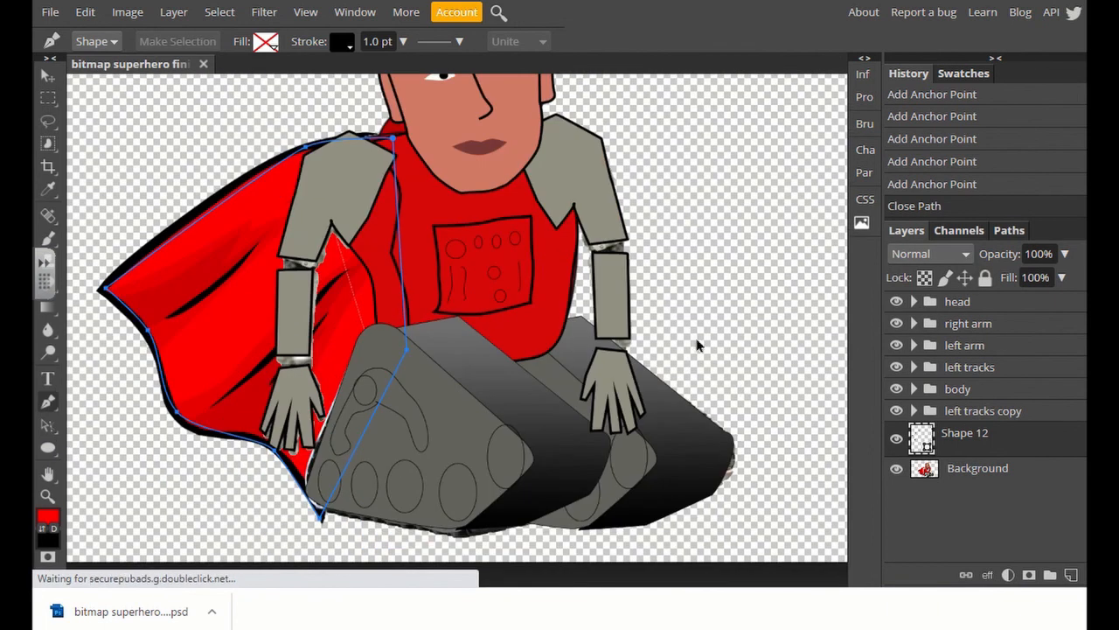
# Draw the cape's upper fold line as an open curved Pen shape and set its stroke to 5 pt.
pyautogui.click(259, 244)
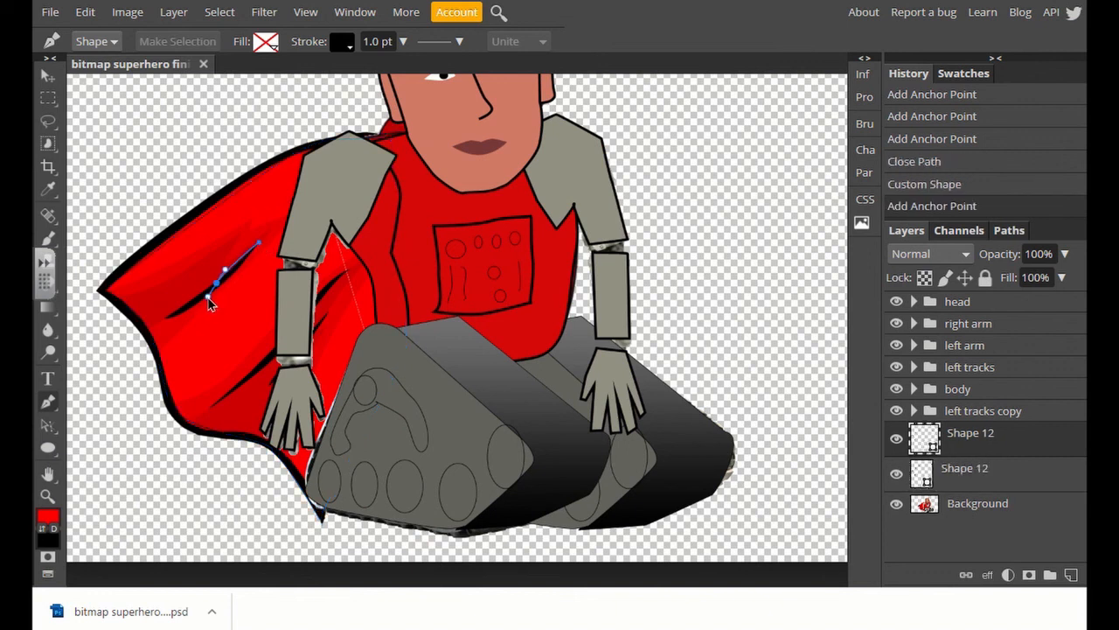
pyautogui.click(198, 293)
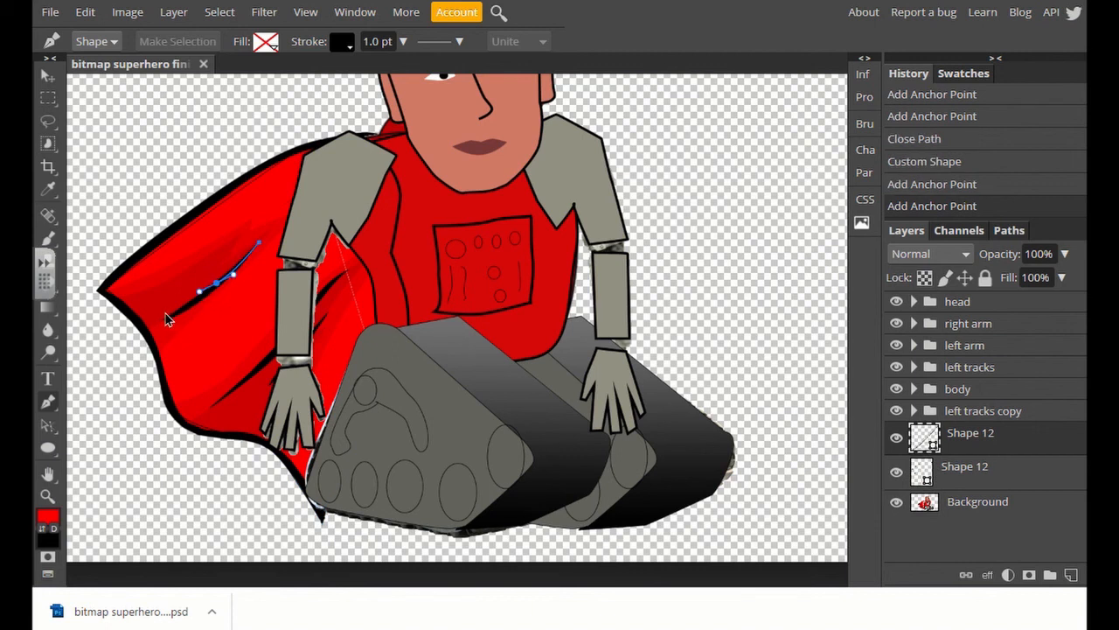
pyautogui.click(166, 319)
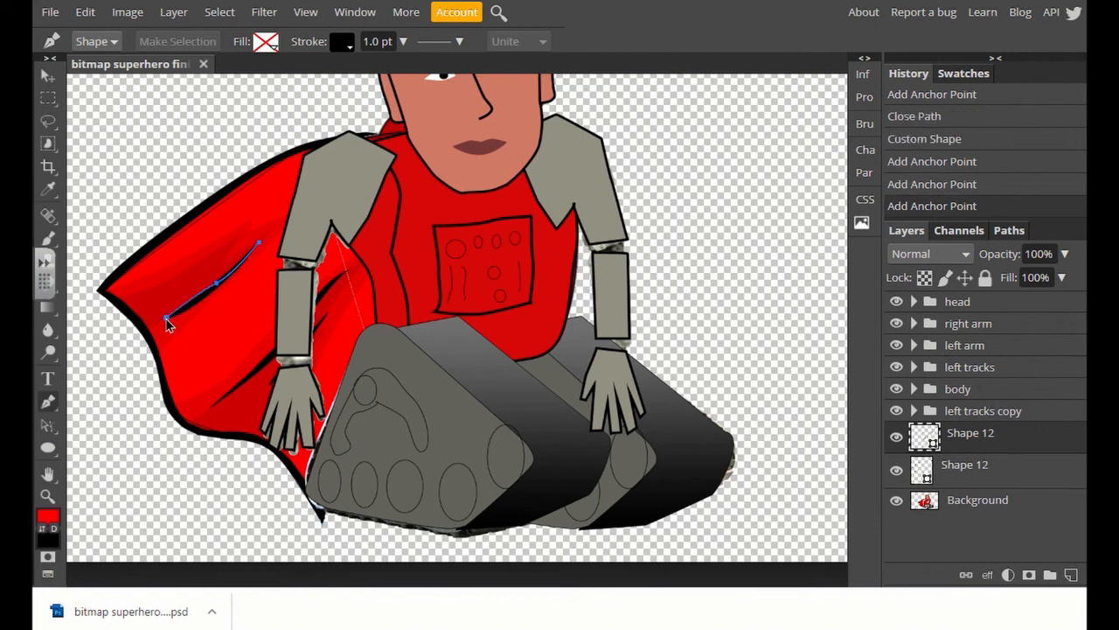
pyautogui.doubleClick(373, 42)
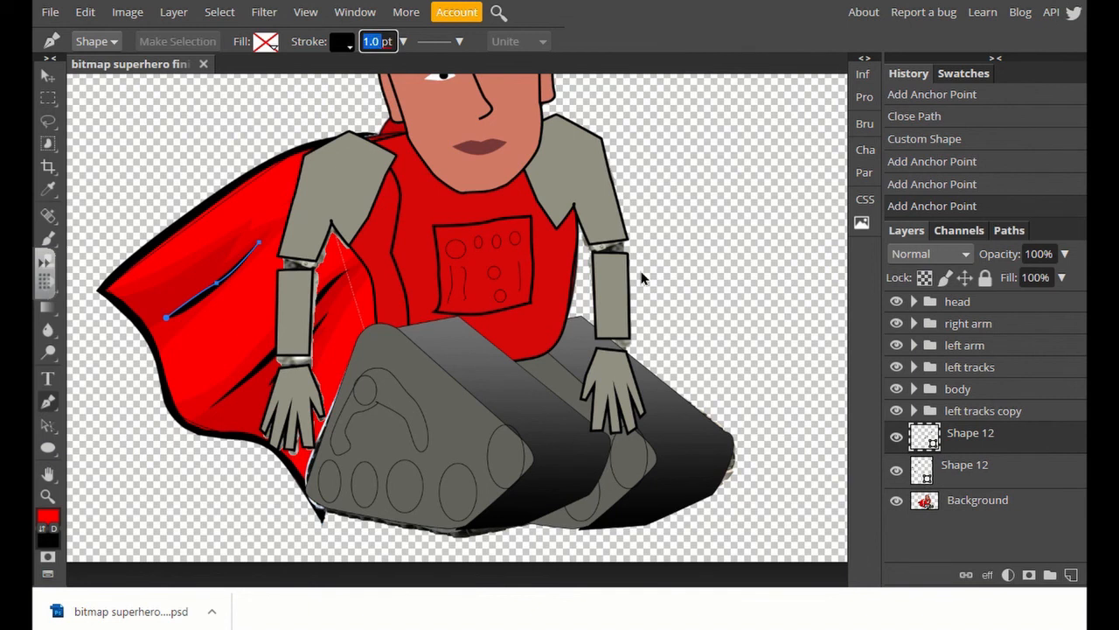
pyautogui.write('5')
pyautogui.press('Return')
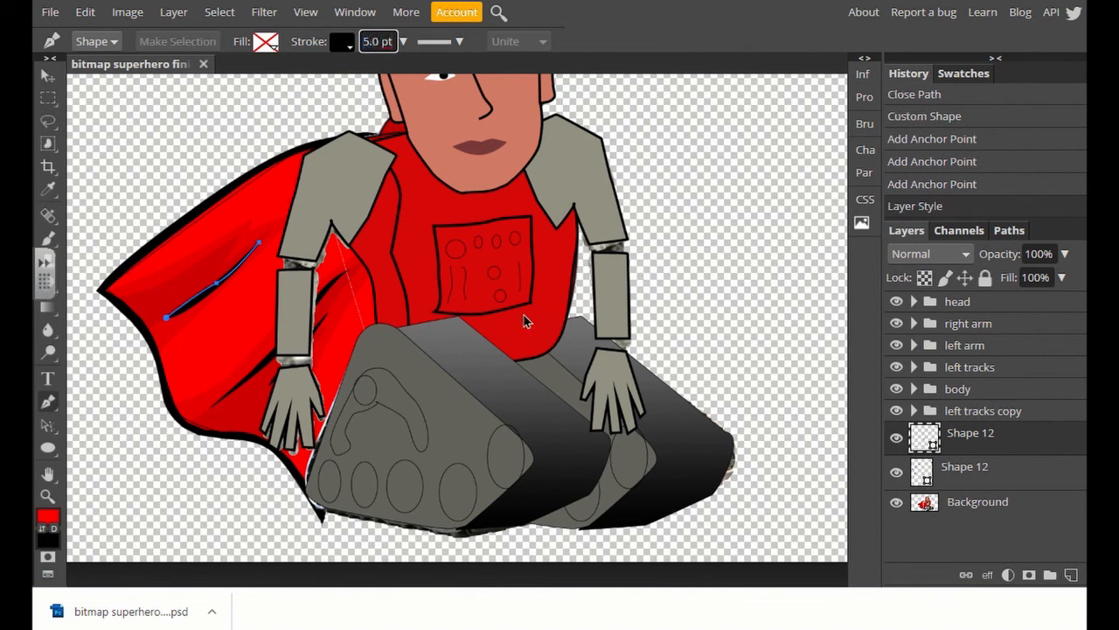
# Draw the cape's lower fold line, running behind the forearm, as an open Pen shape on a new layer.
pyautogui.click(347, 267)
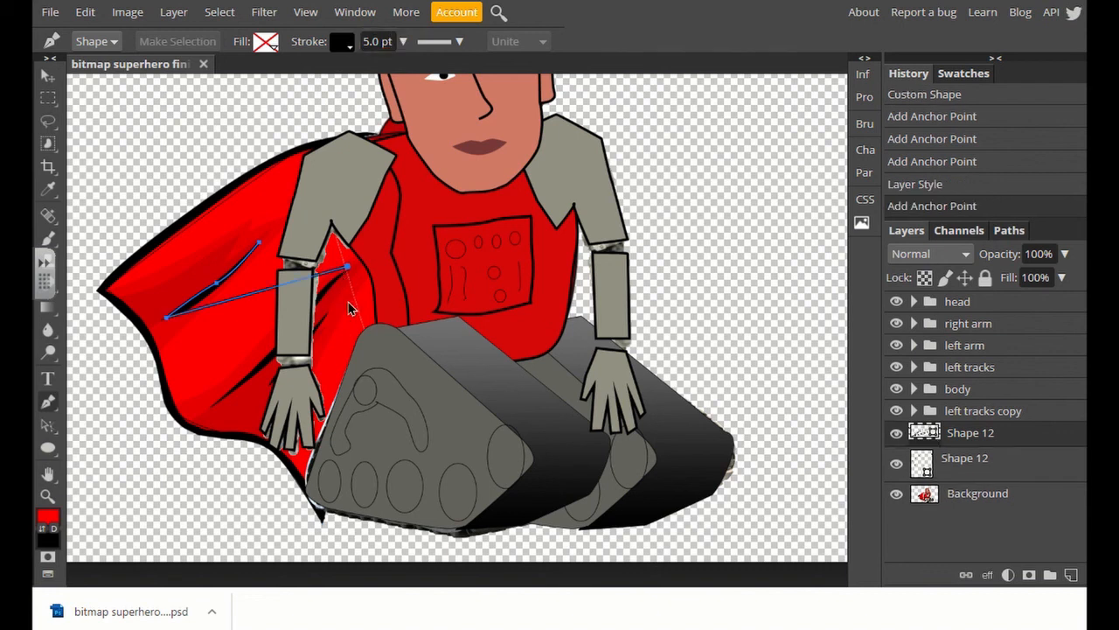
pyautogui.hotkey('ctrl', 'z')
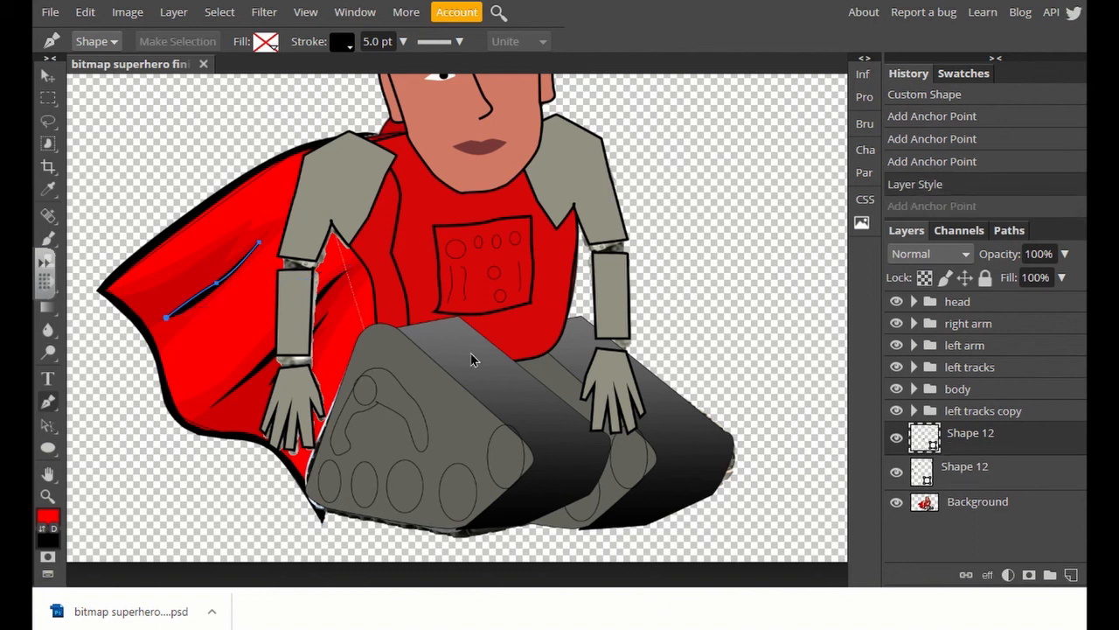
pyautogui.click(1070, 574)
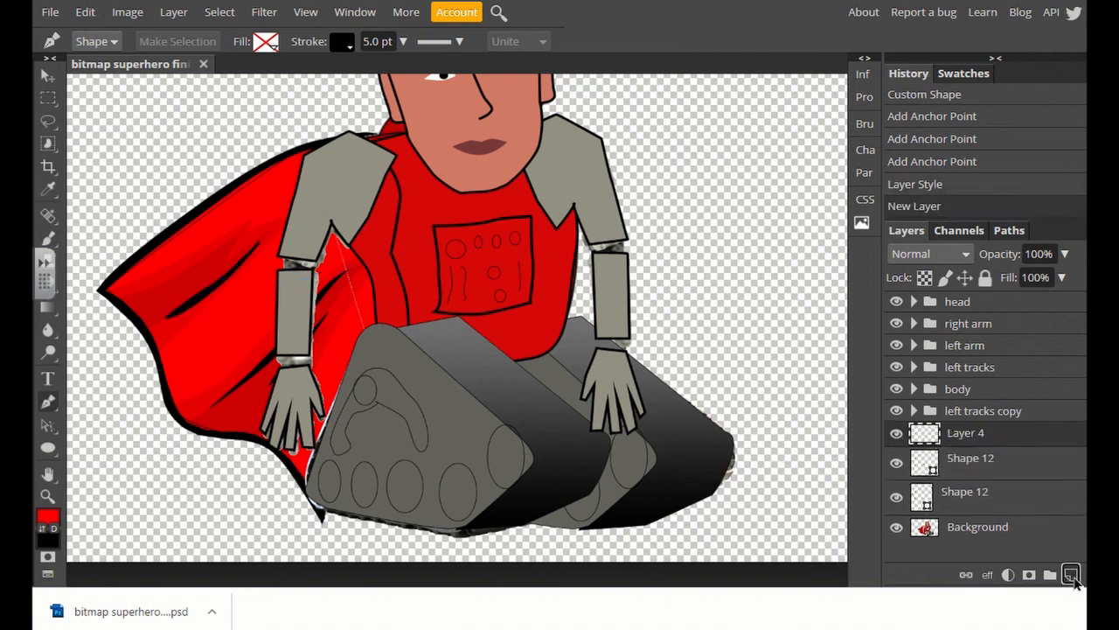
pyautogui.click(343, 272)
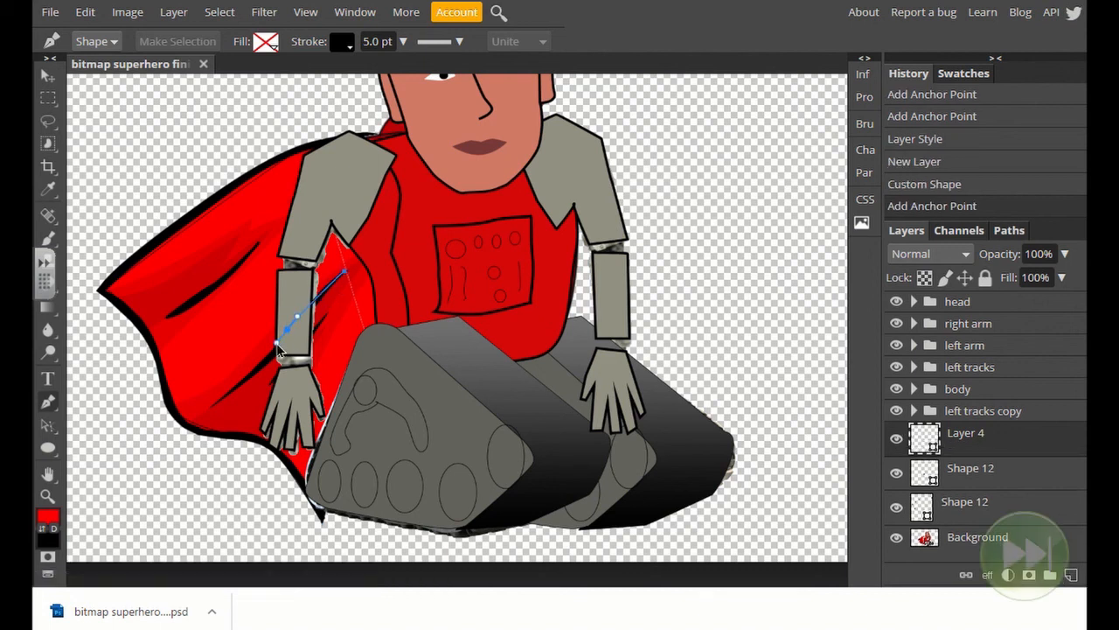
pyautogui.click(287, 330)
pyautogui.click(214, 404)
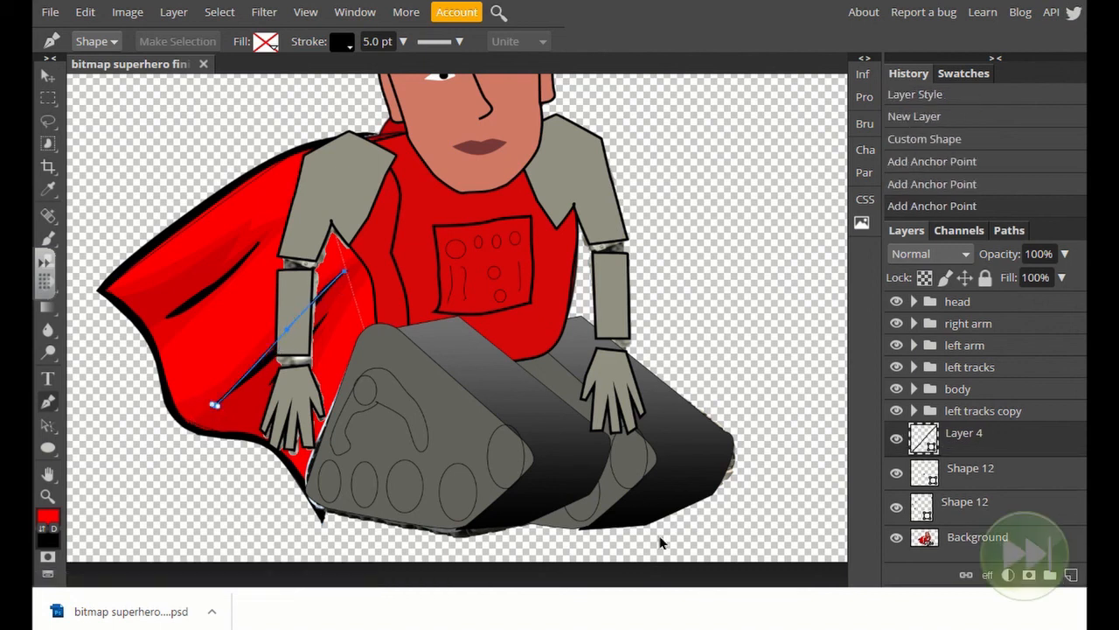
# Set the cape outline's stroke to 5 pt and group the three cape shape layers.
pyautogui.click(975, 512)
pyautogui.press('Return')
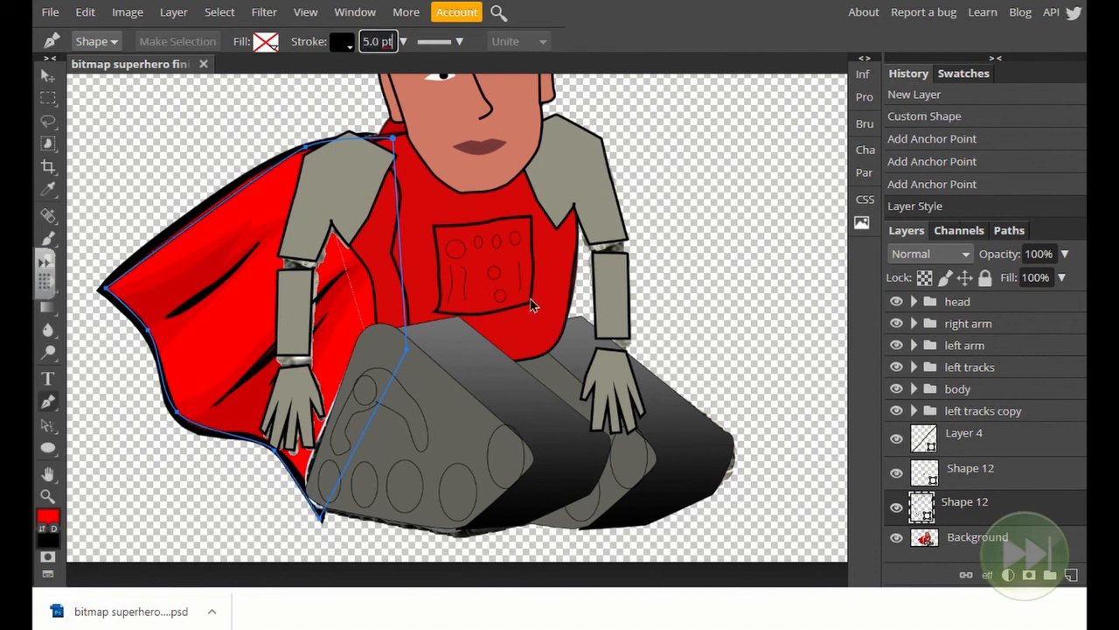
pyautogui.keyDown('shift'); pyautogui.click(988, 442); pyautogui.keyUp('shift')
pyautogui.hotkey('ctrl', 'g')
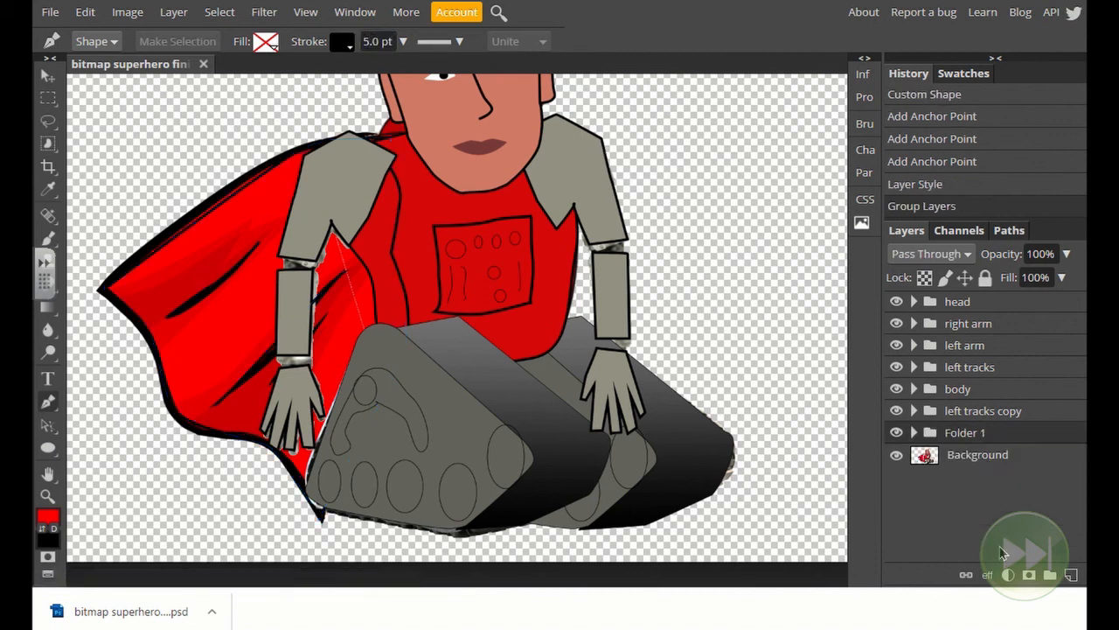
# Name the new group "cape" and rename the copied tracks group "right tracks".
pyautogui.doubleClick(977, 432)
pyautogui.write('cape')
pyautogui.press('Return')
pyautogui.doubleClick(986, 412)
pyautogui.write('right t')
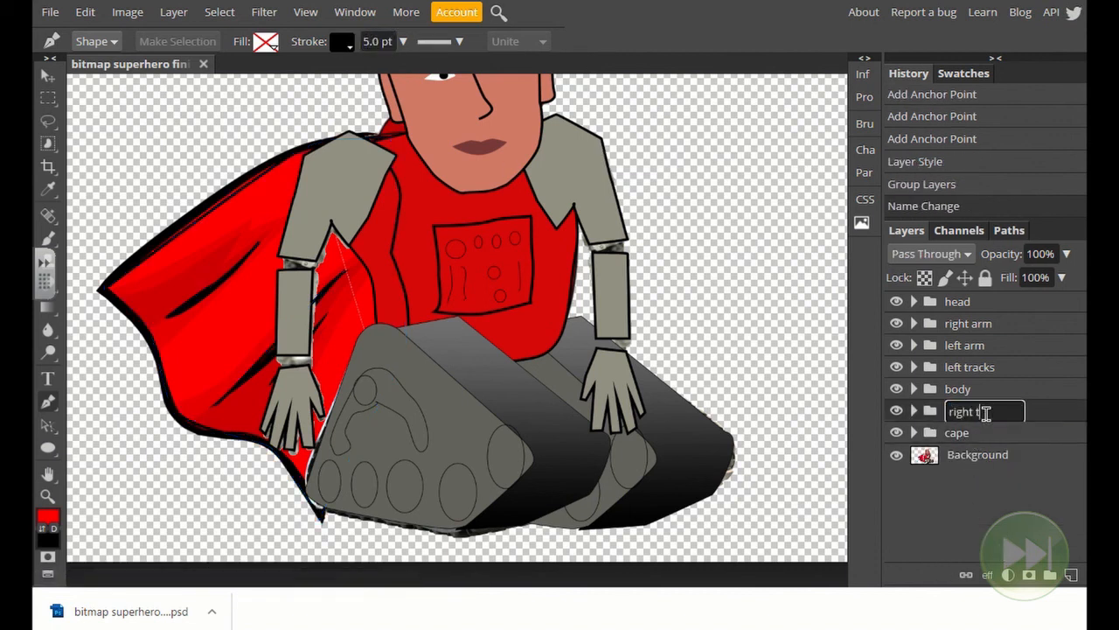
pyautogui.write('racks')
pyautogui.press('Return')
# Hide the Background layer and fill the cape outline shape with the body's red, d60909.
pyautogui.scroll(2, 643, 341)
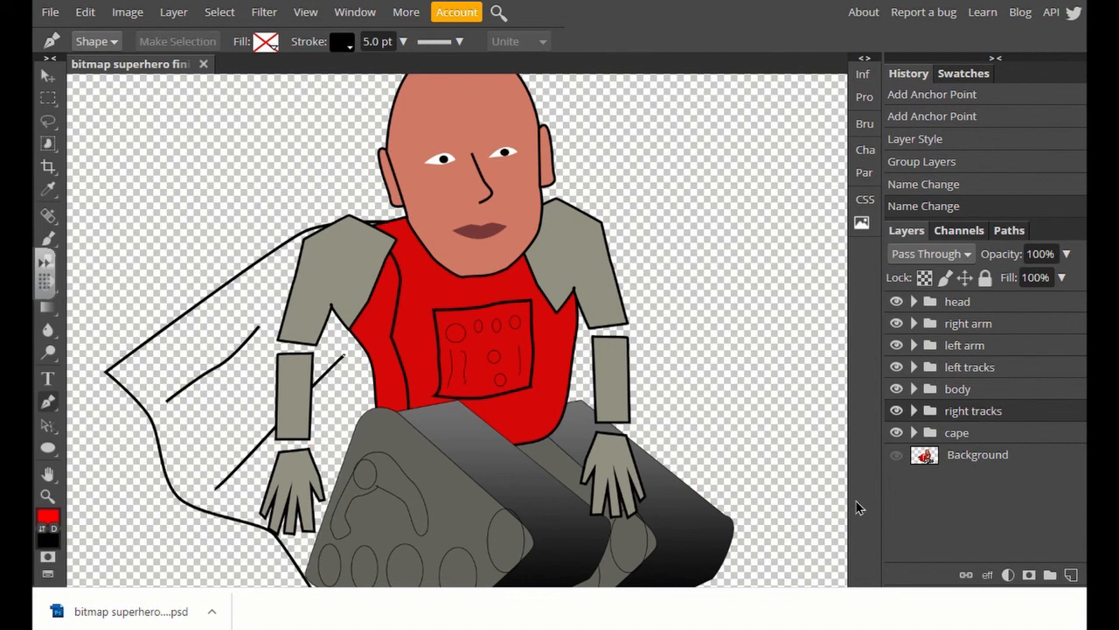
pyautogui.scroll(-2, 713, 429)
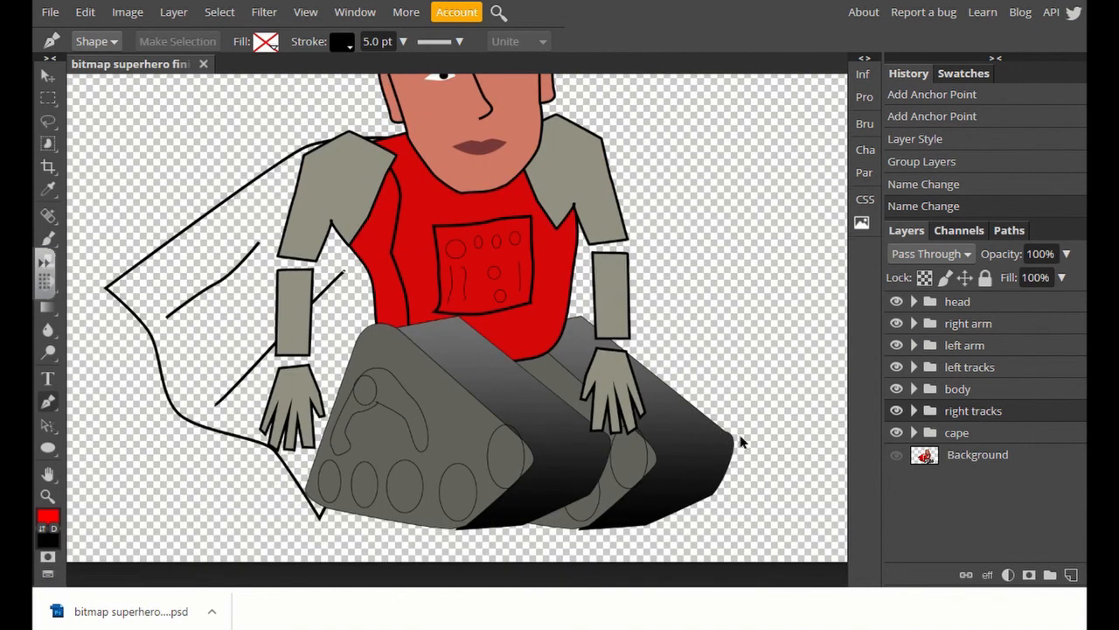
pyautogui.click(914, 432)
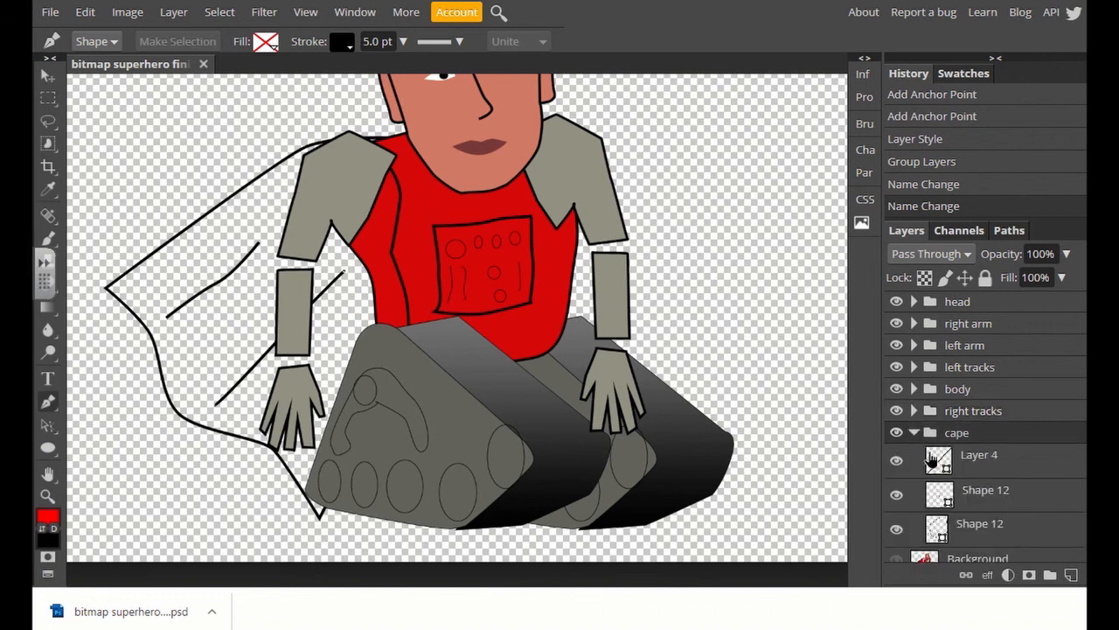
pyautogui.click(974, 533)
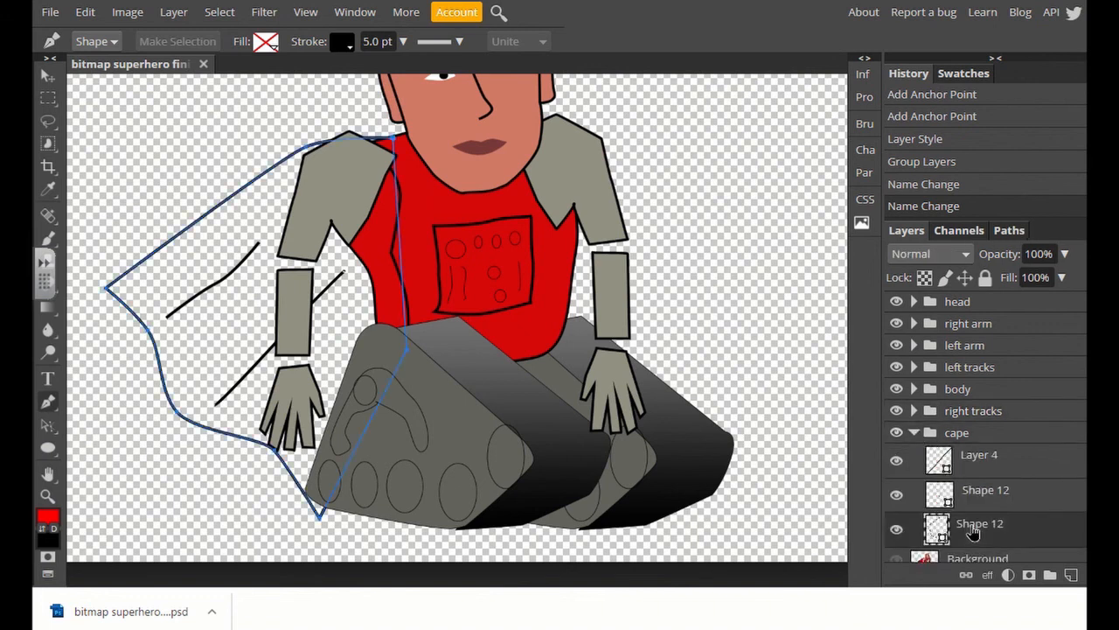
pyautogui.click(266, 42)
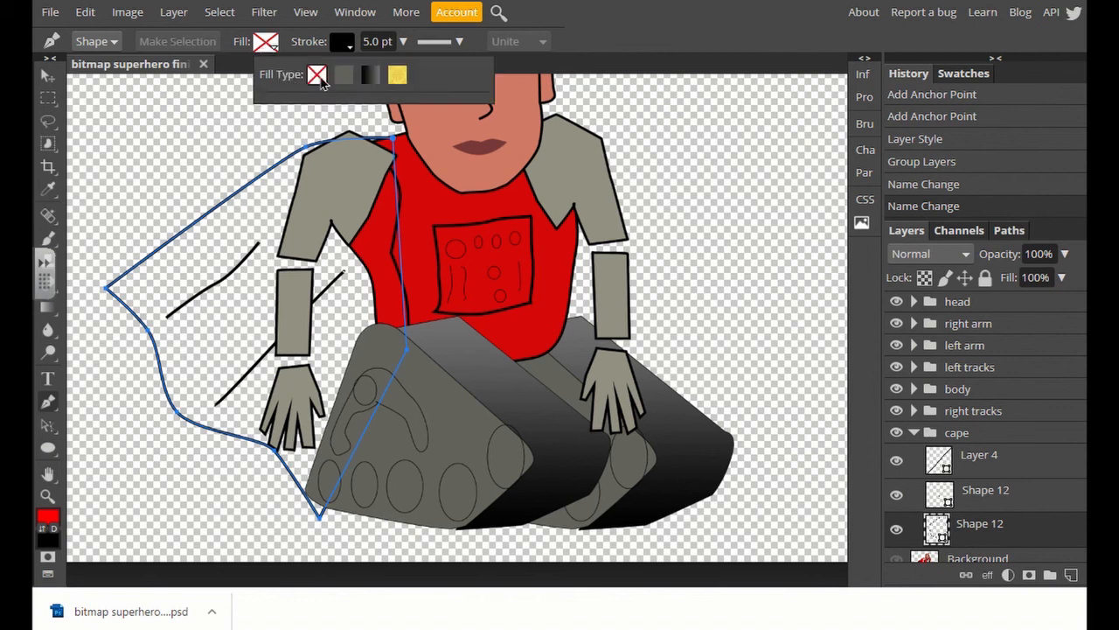
pyautogui.click(341, 84)
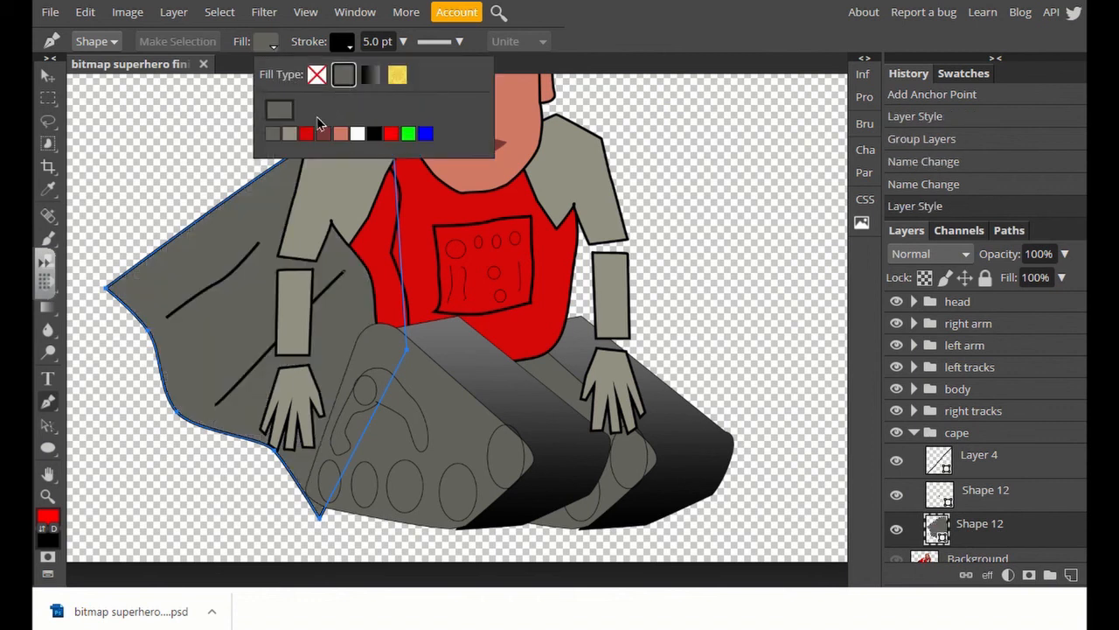
pyautogui.click(280, 110)
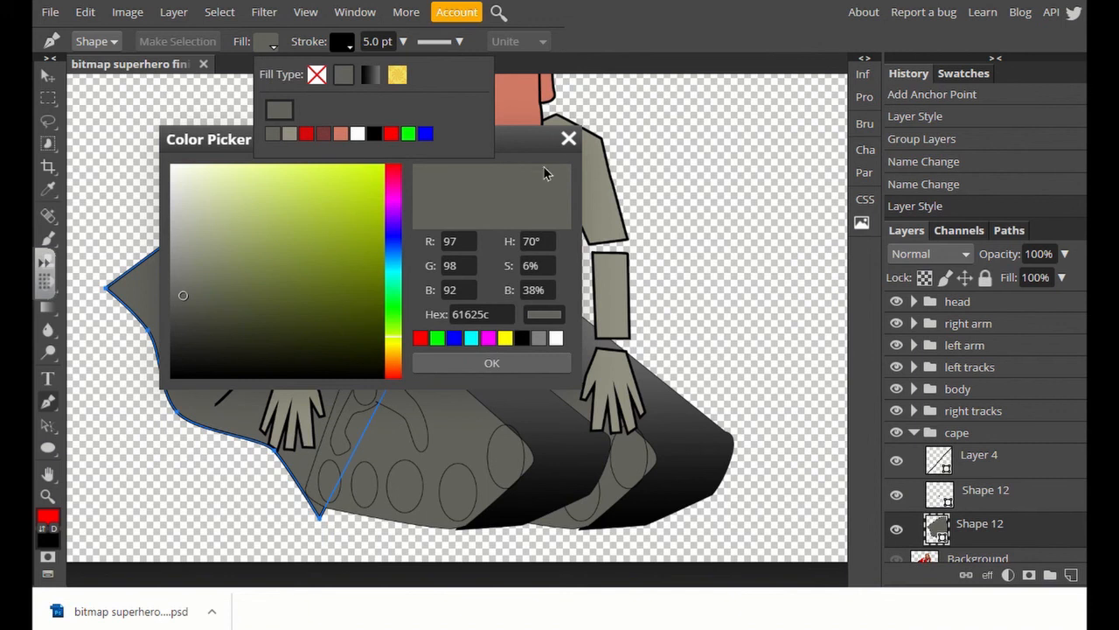
pyautogui.moveTo(533, 140); pyautogui.dragTo(536, 333)
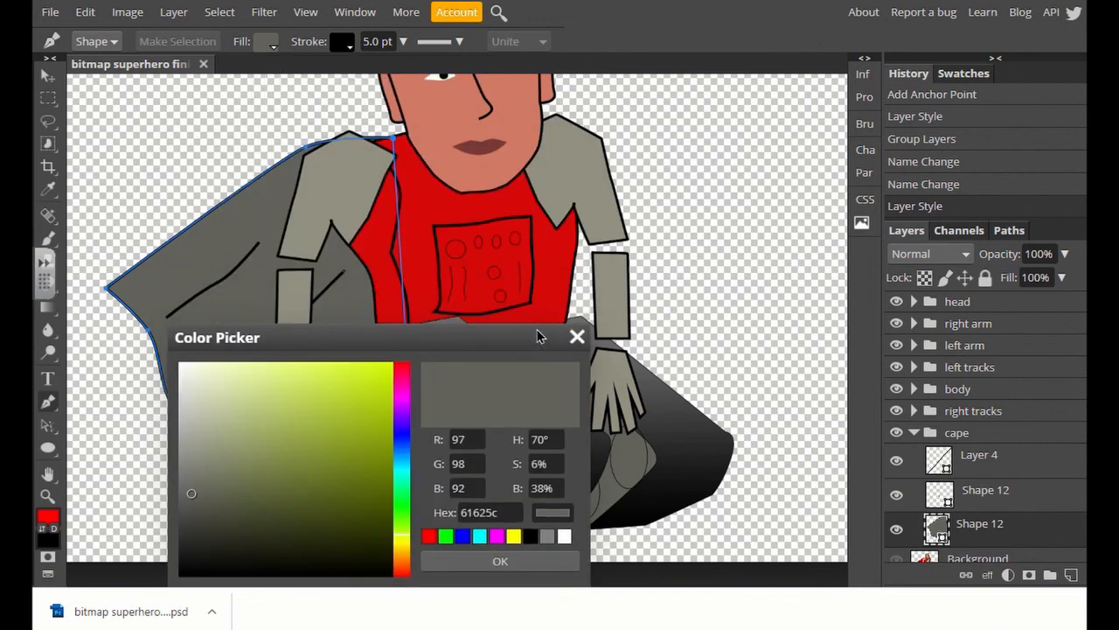
pyautogui.click(442, 207)
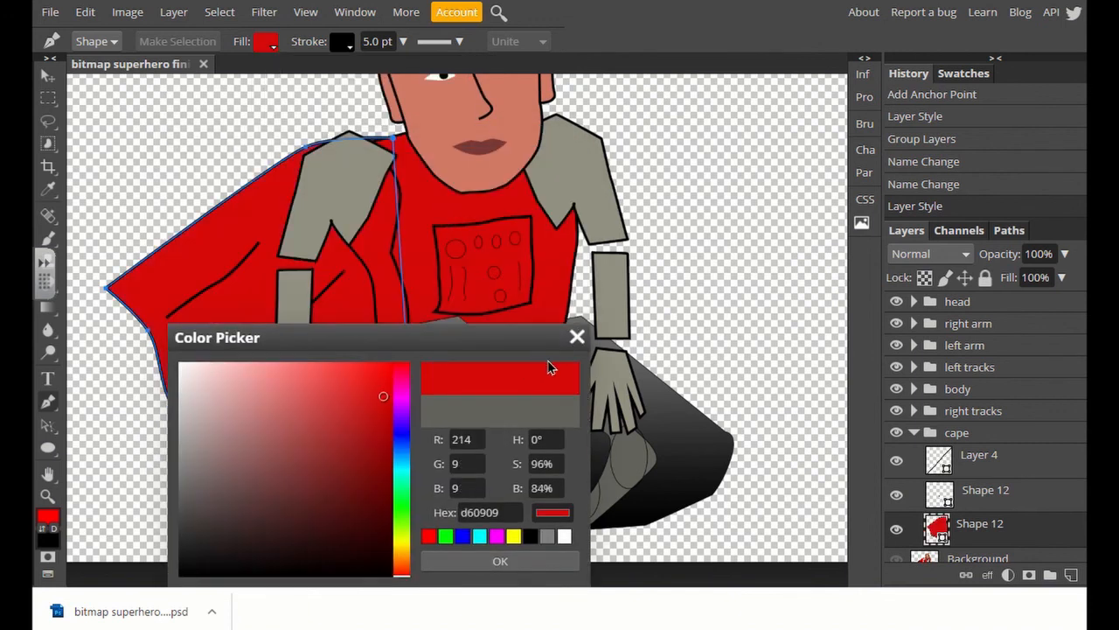
pyautogui.click(492, 561)
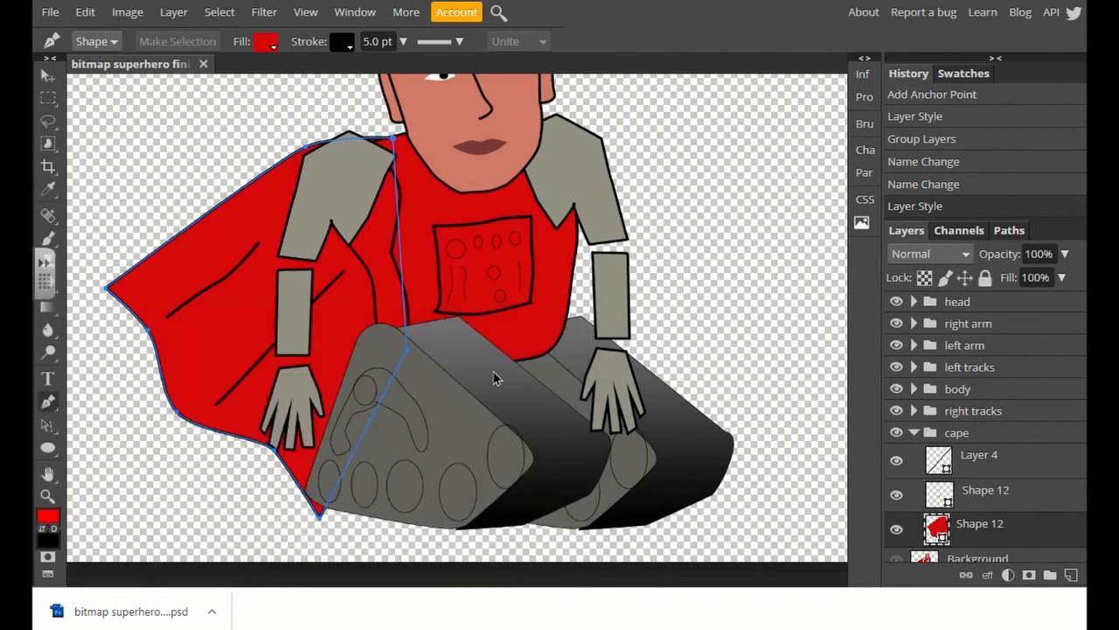
# Switch to the Move tool, collapse the cape group and select the Background layer.
pyautogui.scroll(2, 687, 376)
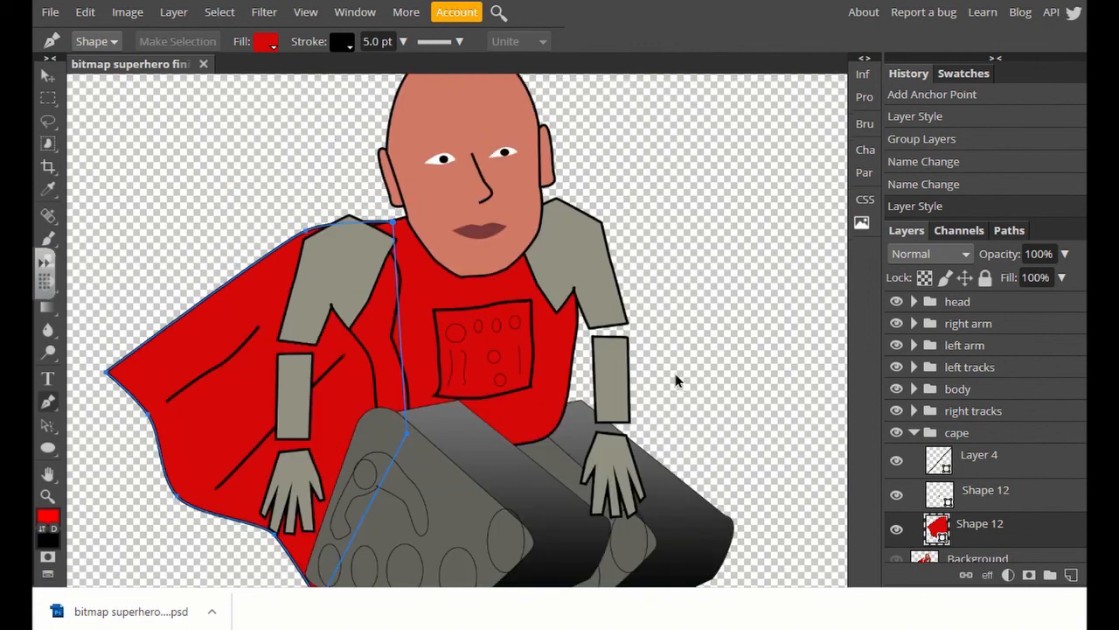
pyautogui.scroll(2, 677, 379)
pyautogui.scroll(-2, 663, 394)
pyautogui.click(48, 76)
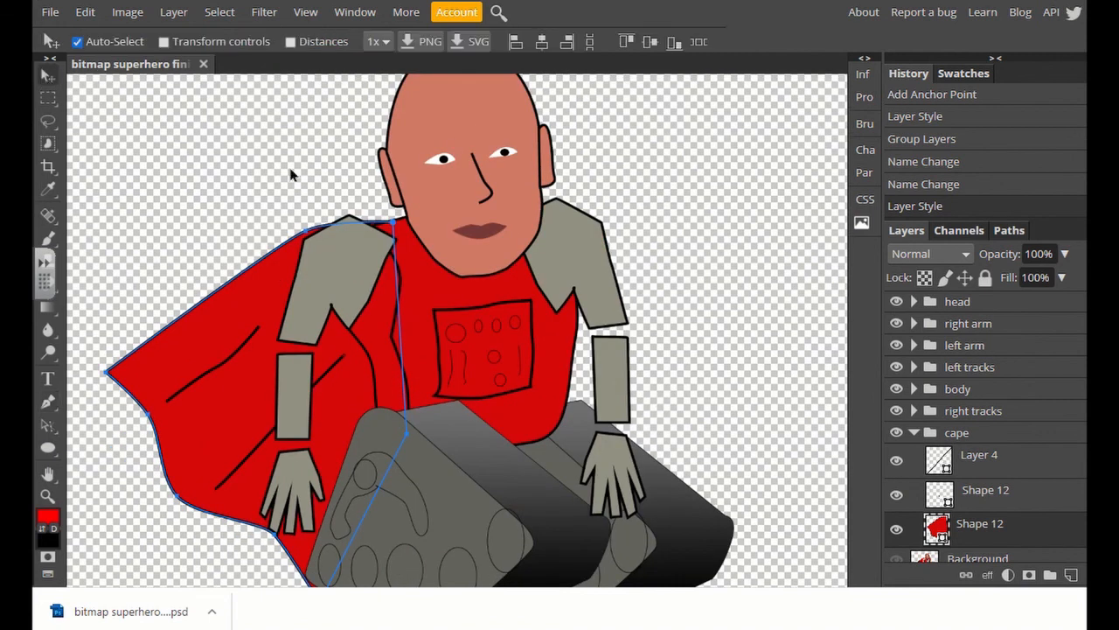
pyautogui.click(915, 432)
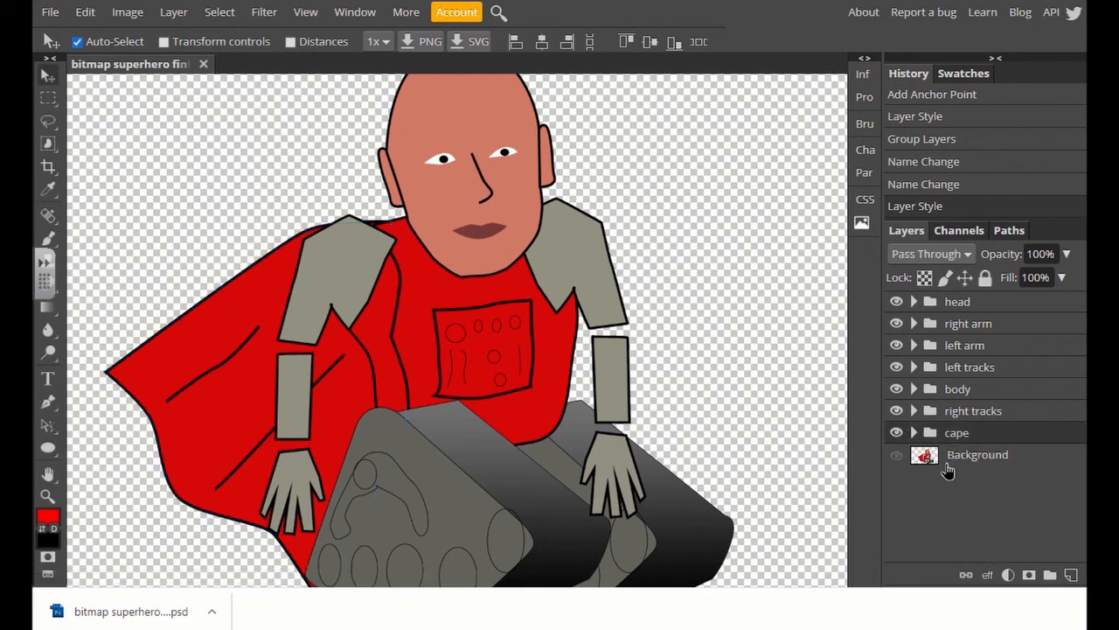
pyautogui.click(948, 465)
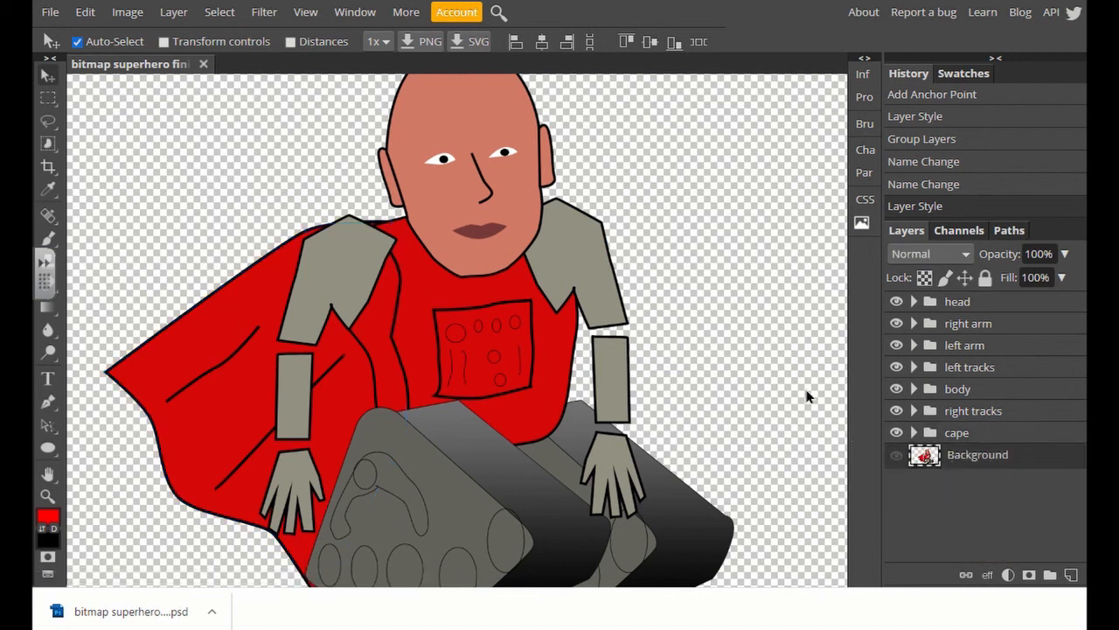
pyautogui.scroll(2, 790, 378)
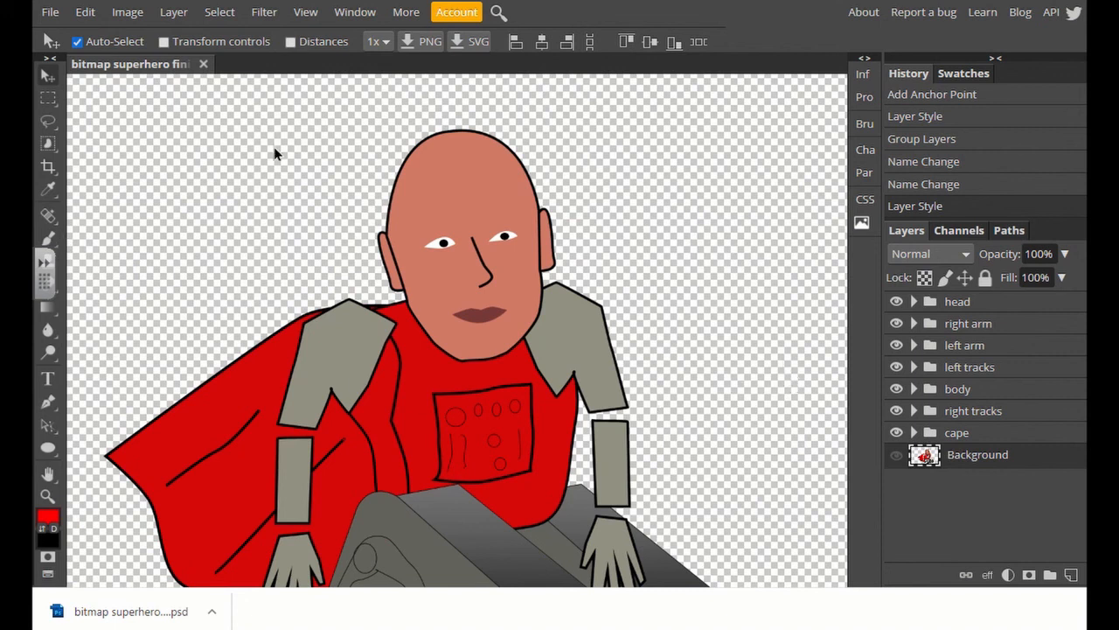
# Save the drawing as a PSD and export it as a 1920 × 1200 px PNG at 100% quality.
pyautogui.click(50, 12)
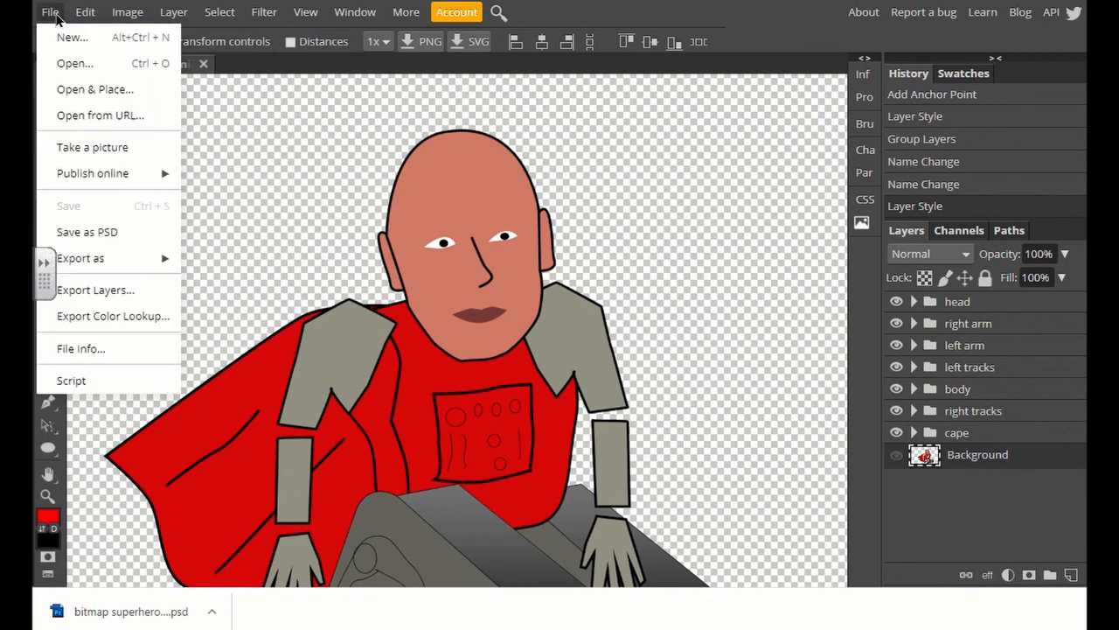
pyautogui.click(98, 234)
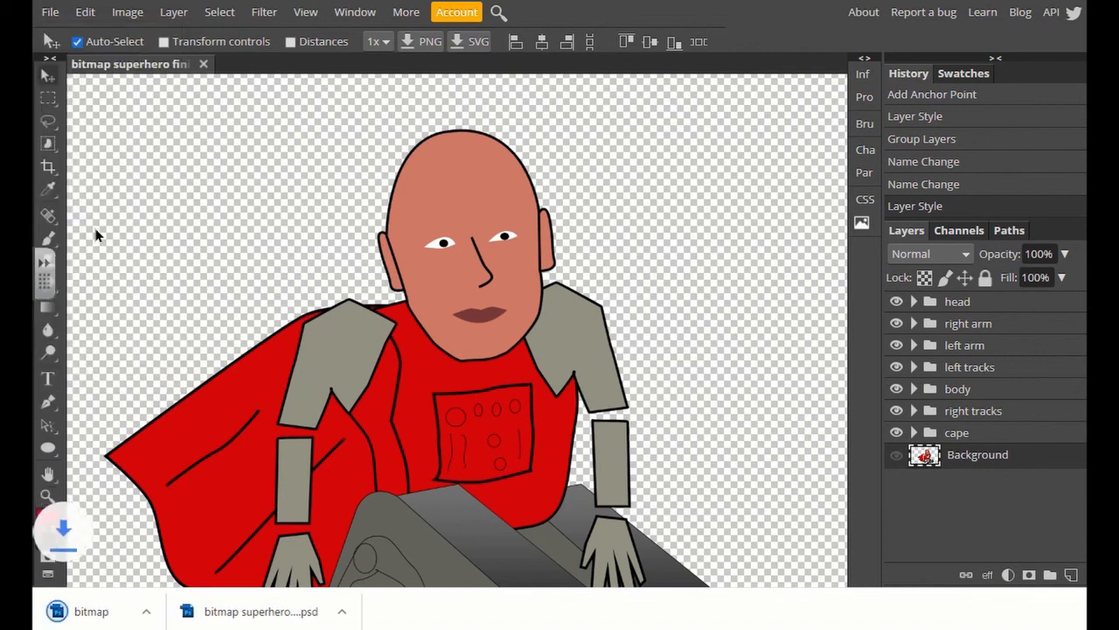
pyautogui.click(49, 19)
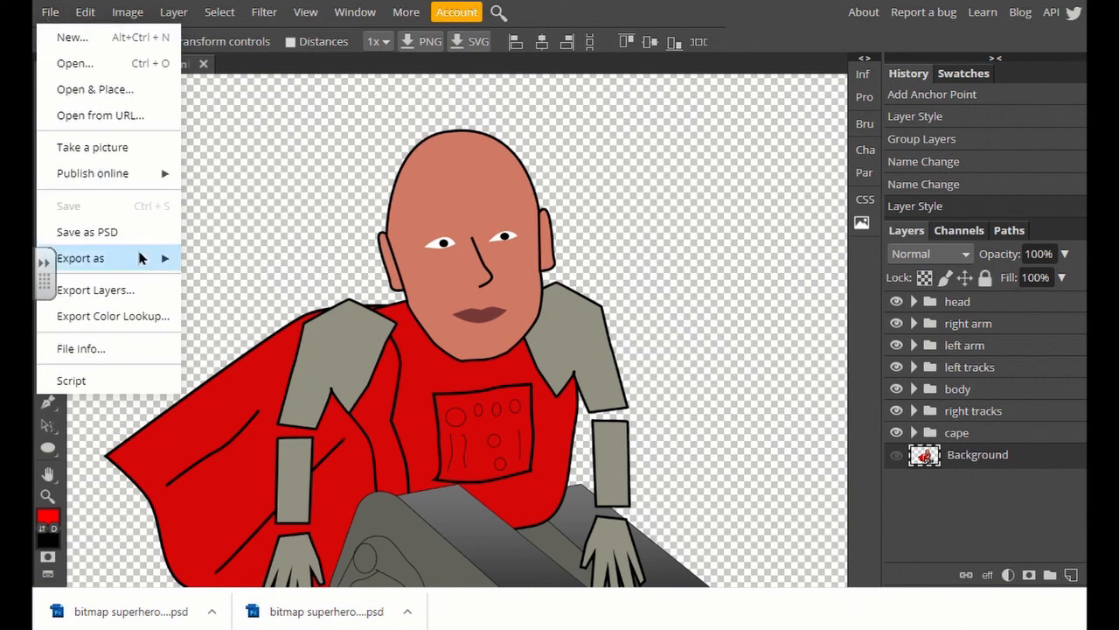
pyautogui.moveTo(153, 261)
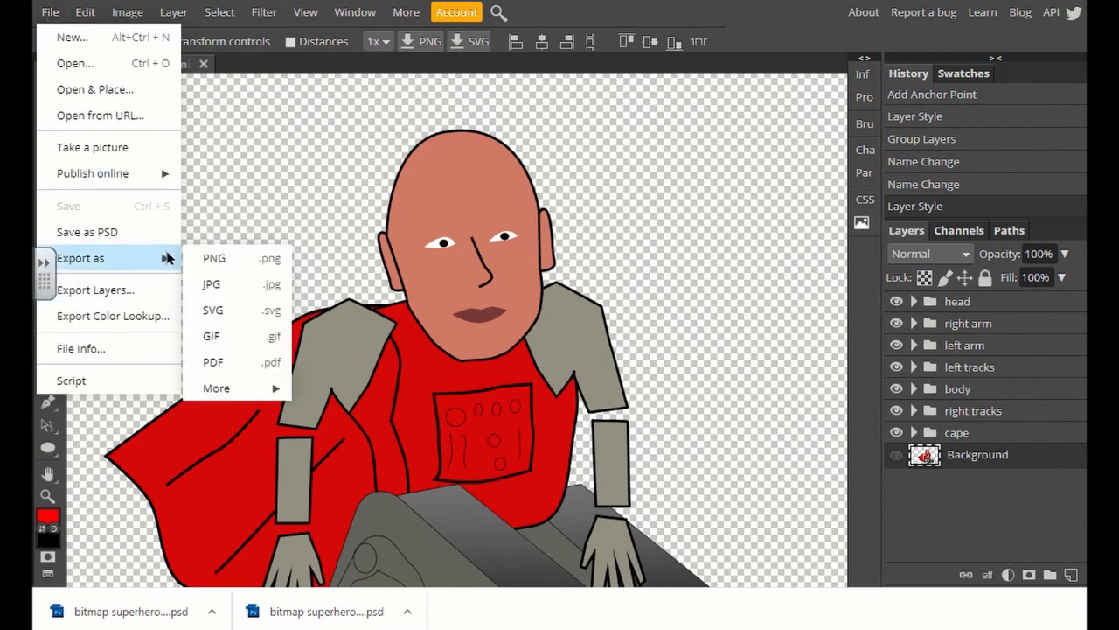
pyautogui.click(259, 258)
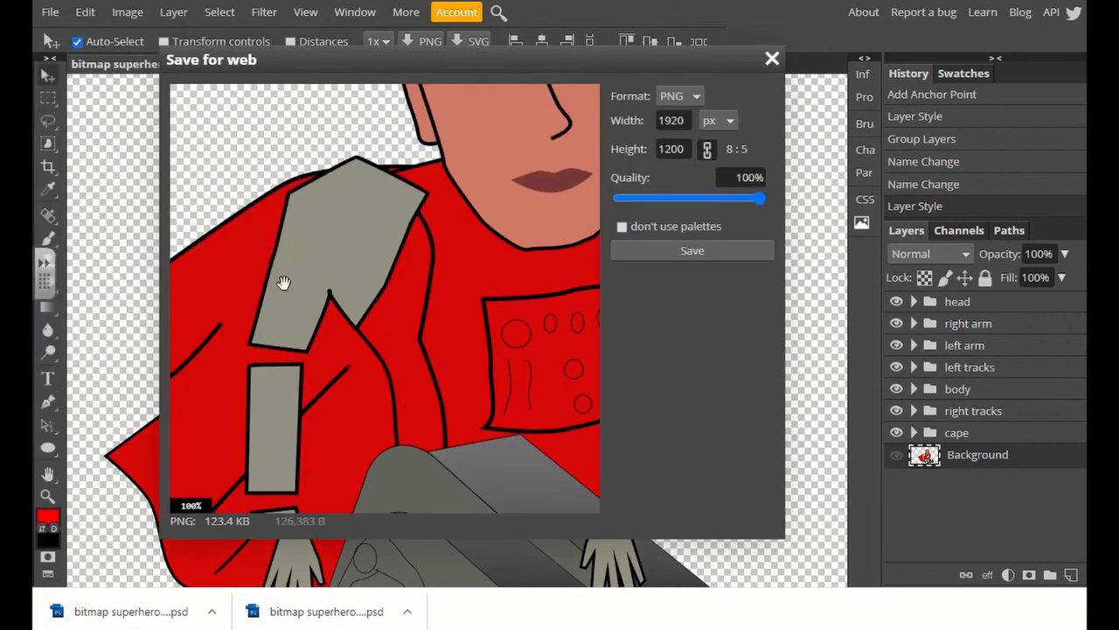
pyautogui.click(667, 249)
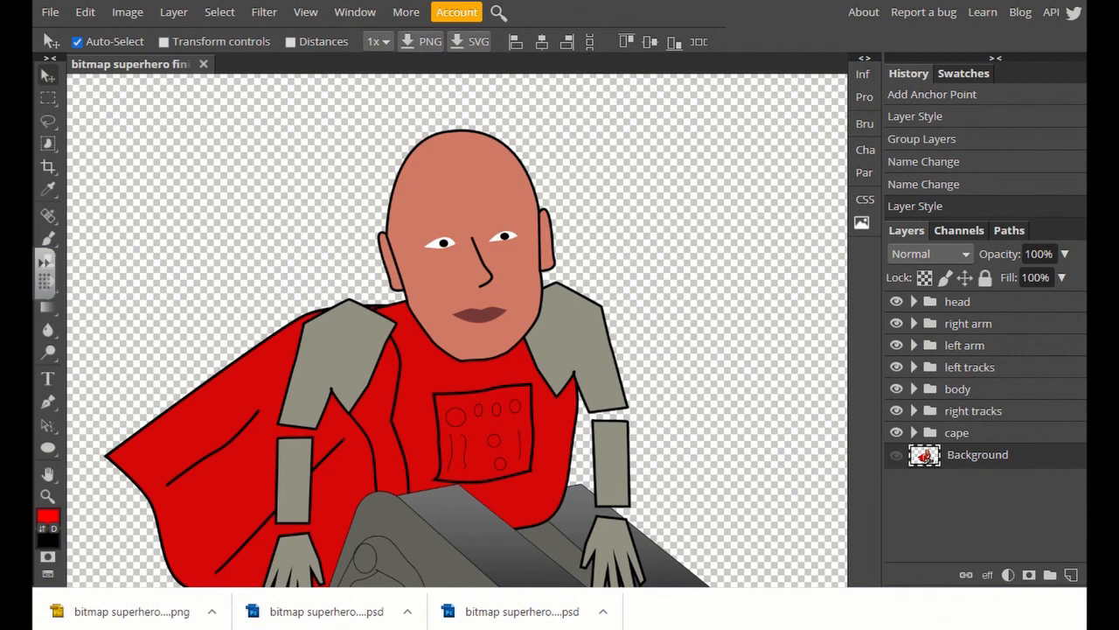
# Switch to Office 365 in the browser and open the character design folder inside ICT on OneDrive.
pyautogui.hotkey('ctrl', 'Tab')
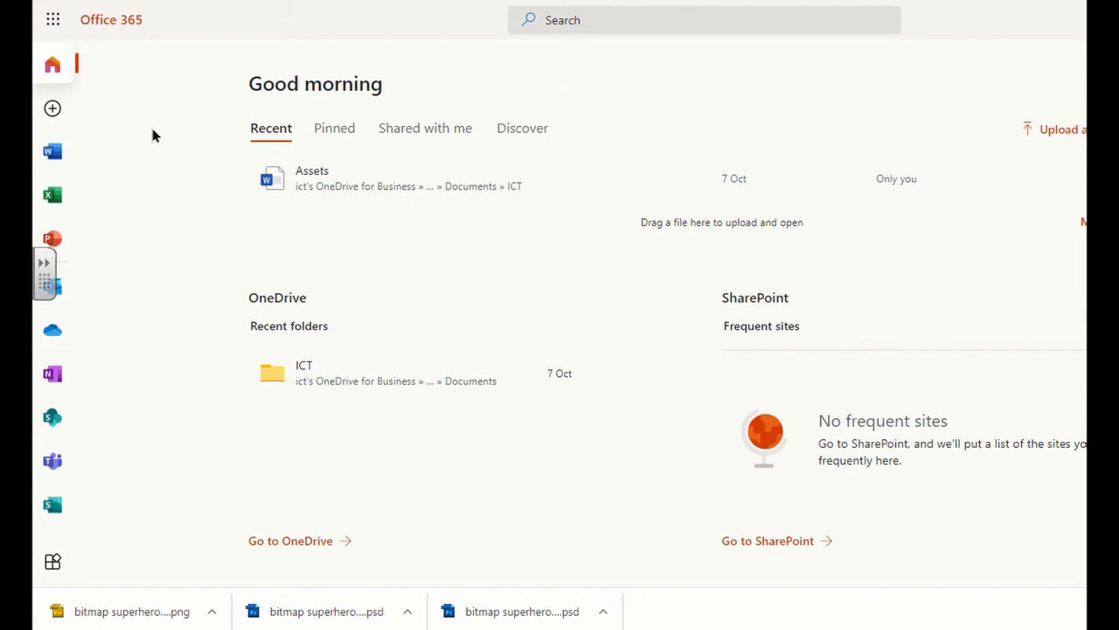
pyautogui.click(49, 334)
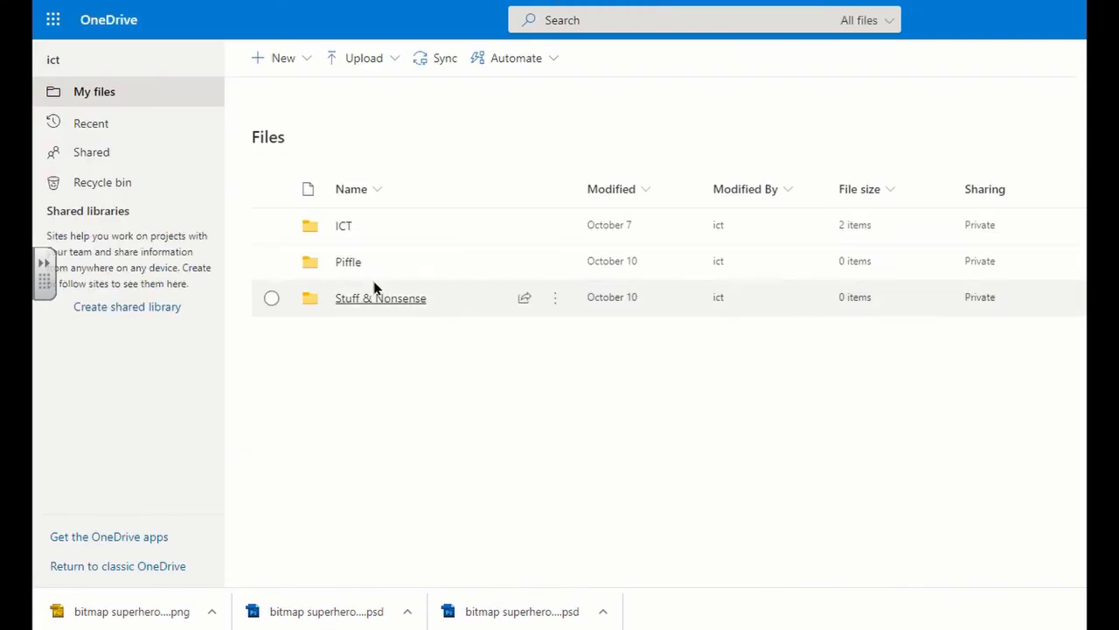
pyautogui.click(344, 224)
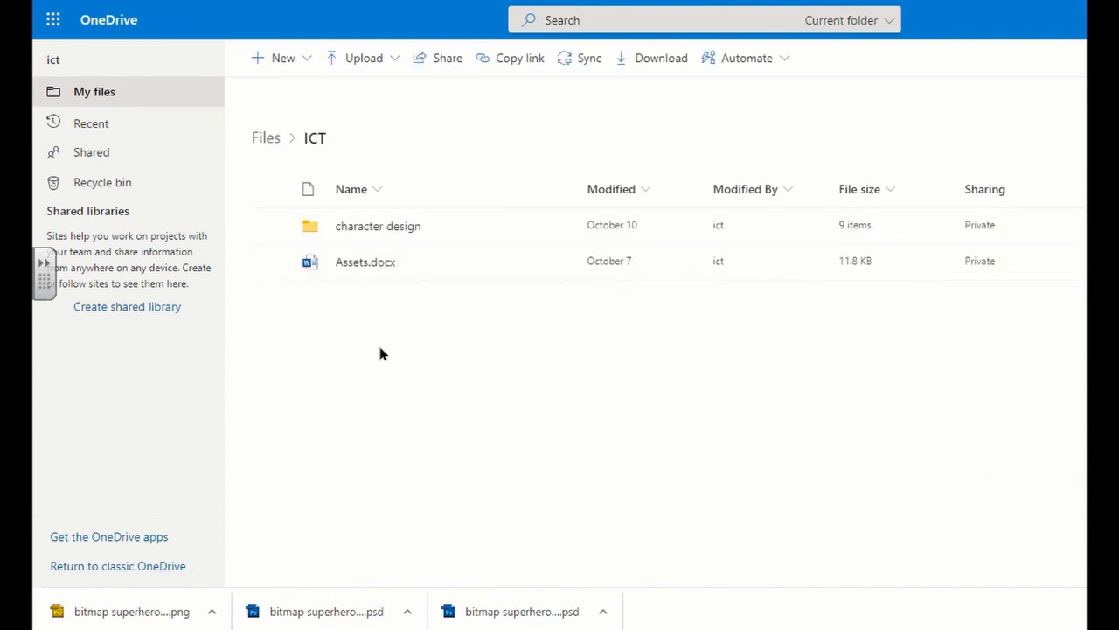
pyautogui.click(377, 225)
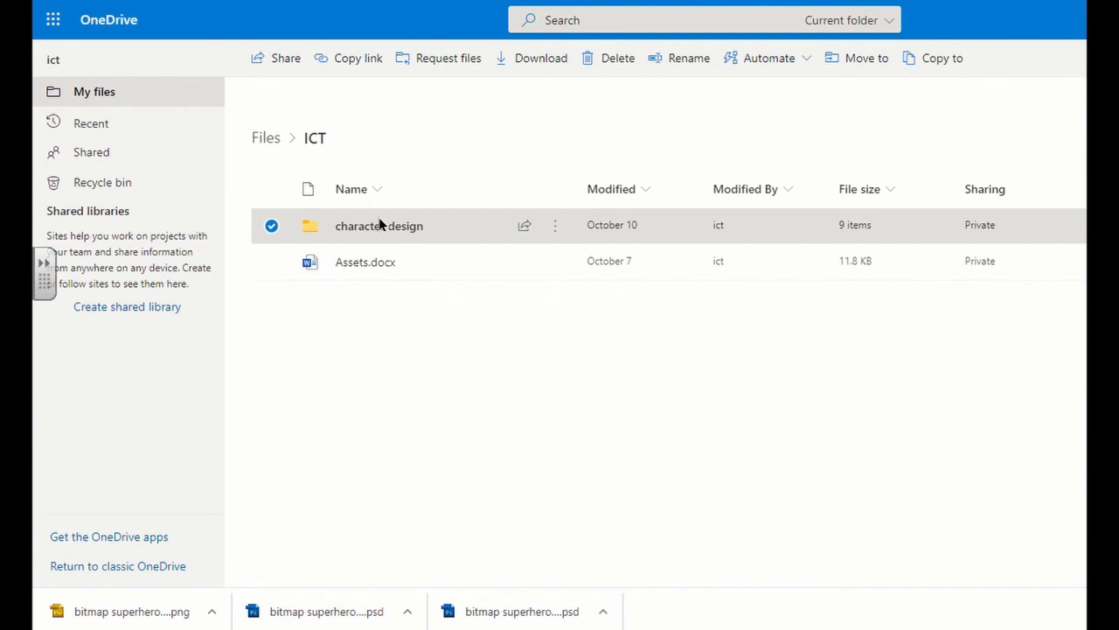
pyautogui.click(379, 222)
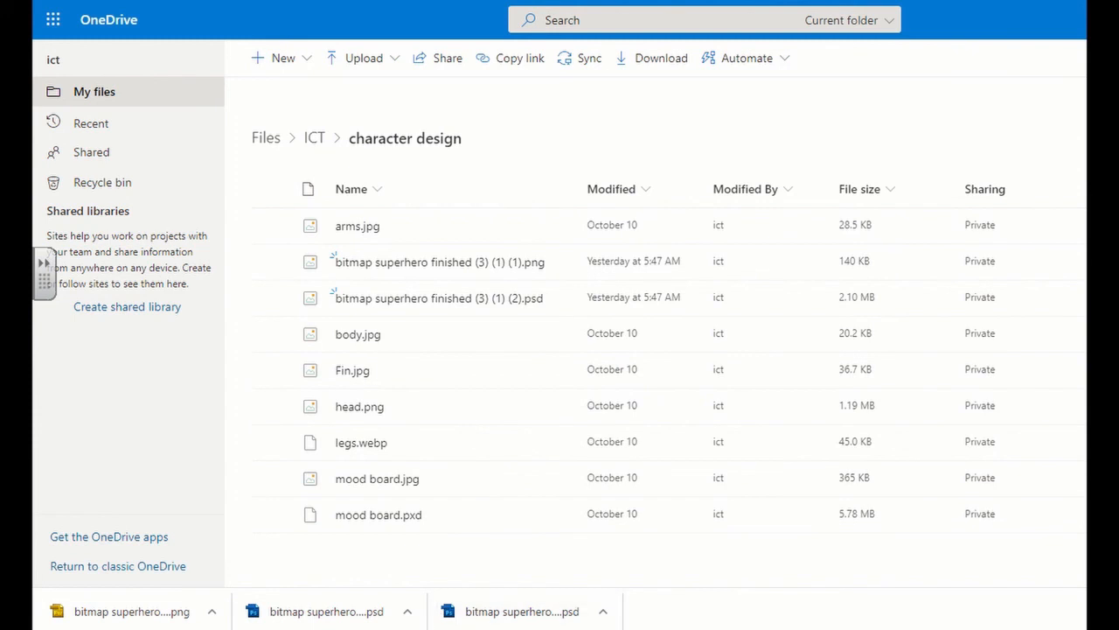
# Upload "bitmap superhero finished (1)" PNG and "bitmap superhero finished (1) (2)" PSD from File Explorer's Downloads folder to the OneDrive character design folder.
pyautogui.hotkey('alt', 'Tab')
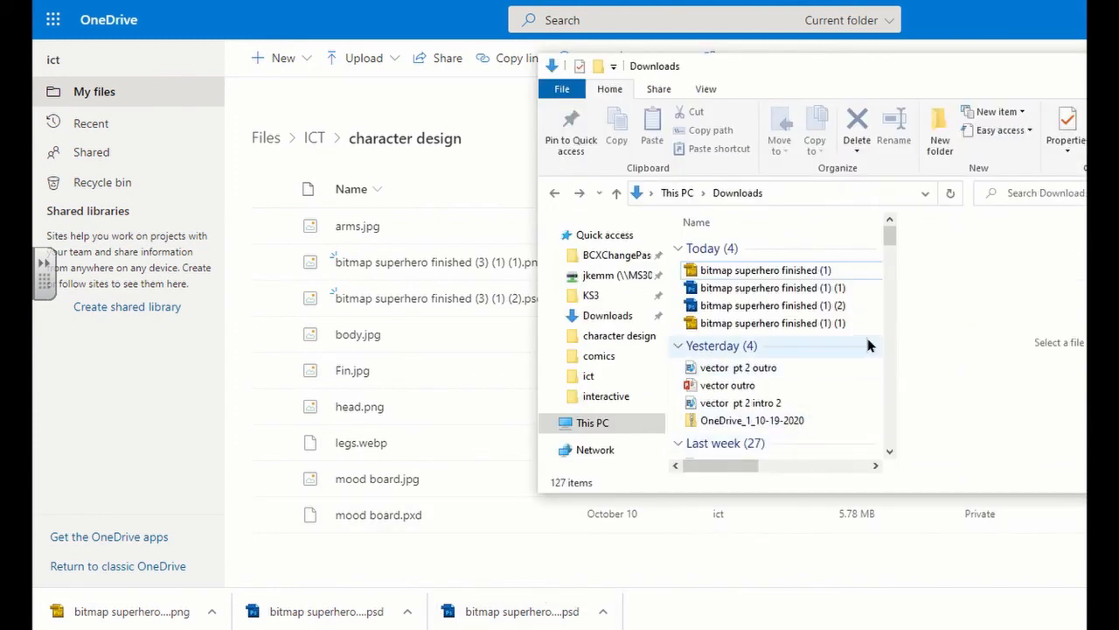
pyautogui.click(808, 271)
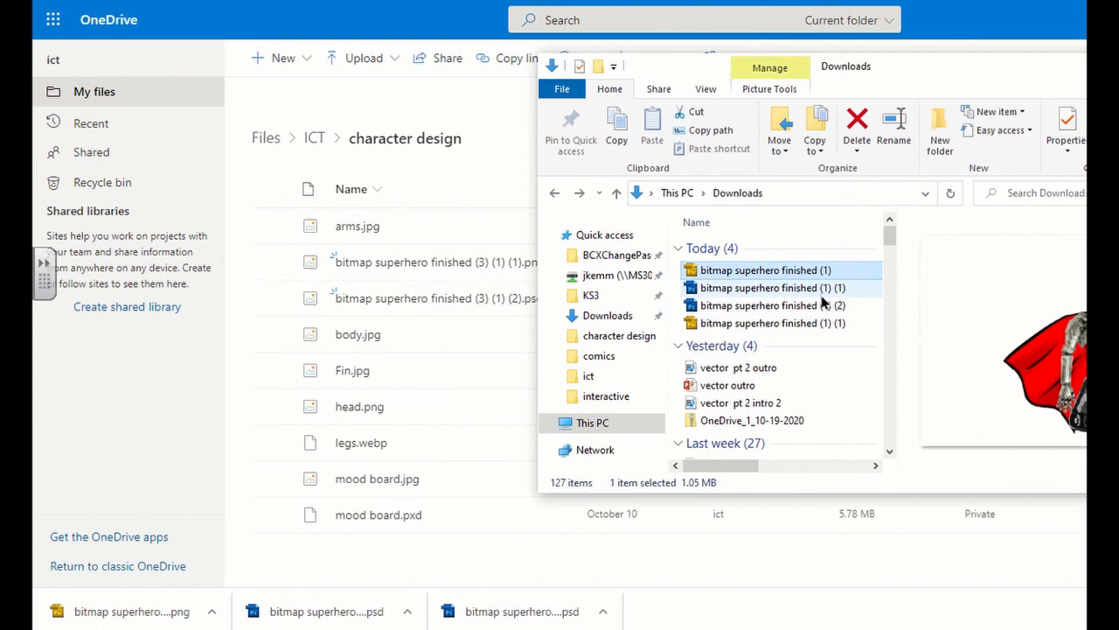
pyautogui.keyDown('ctrl'); pyautogui.click(822, 306); pyautogui.keyUp('ctrl')
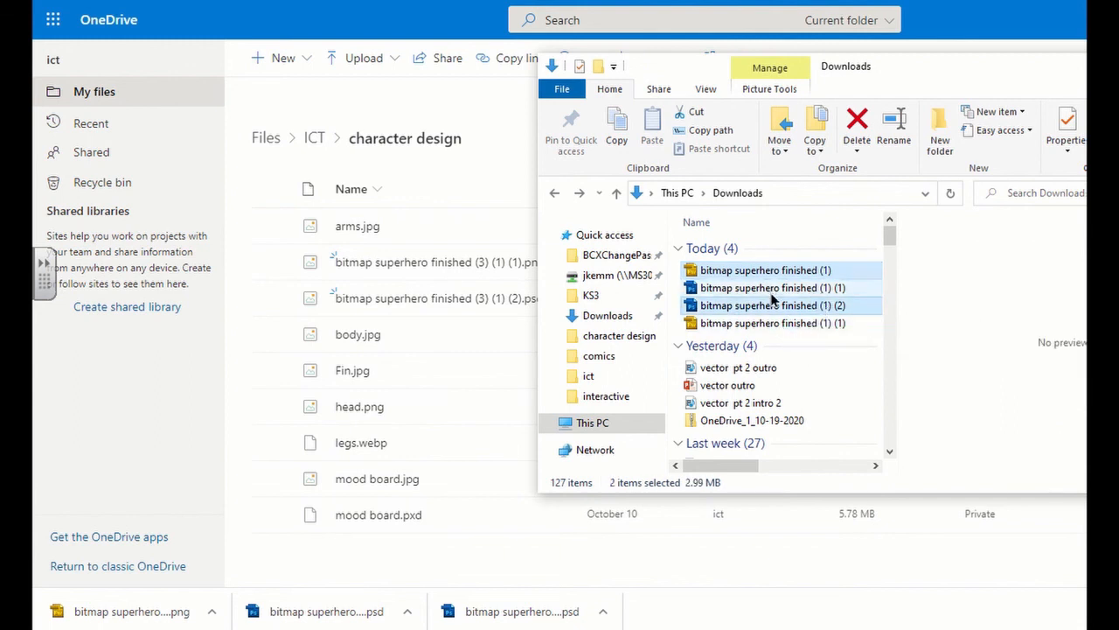
pyautogui.moveTo(775, 310); pyautogui.dragTo(437, 386)
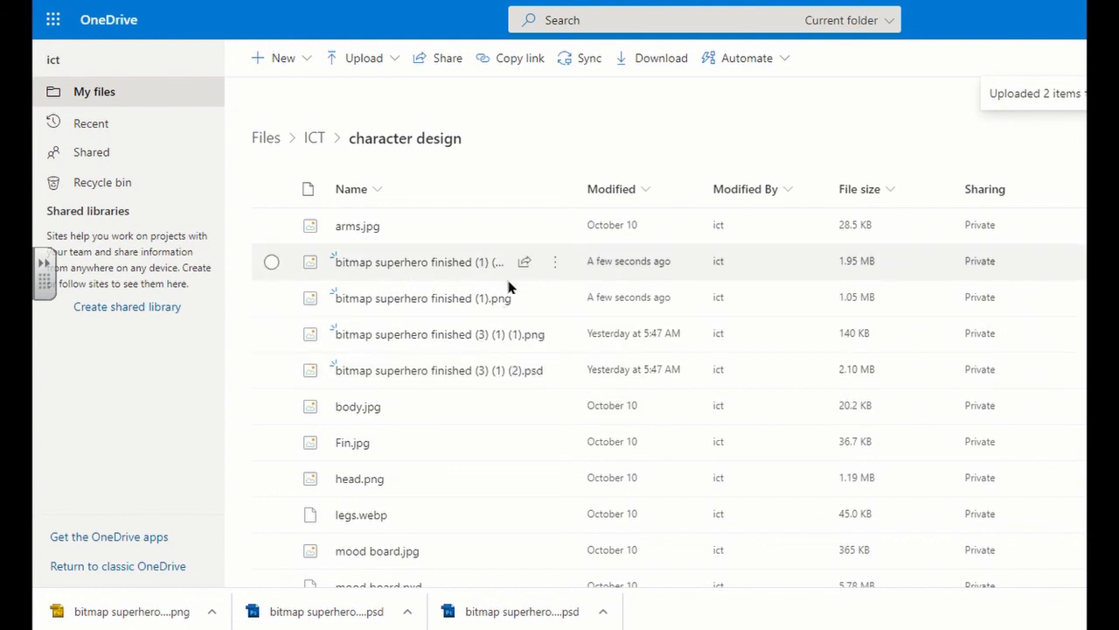
# Open the link-sharing options for the uploaded file "bitmap superhero finished (1).png".
pyautogui.moveTo(512, 306)
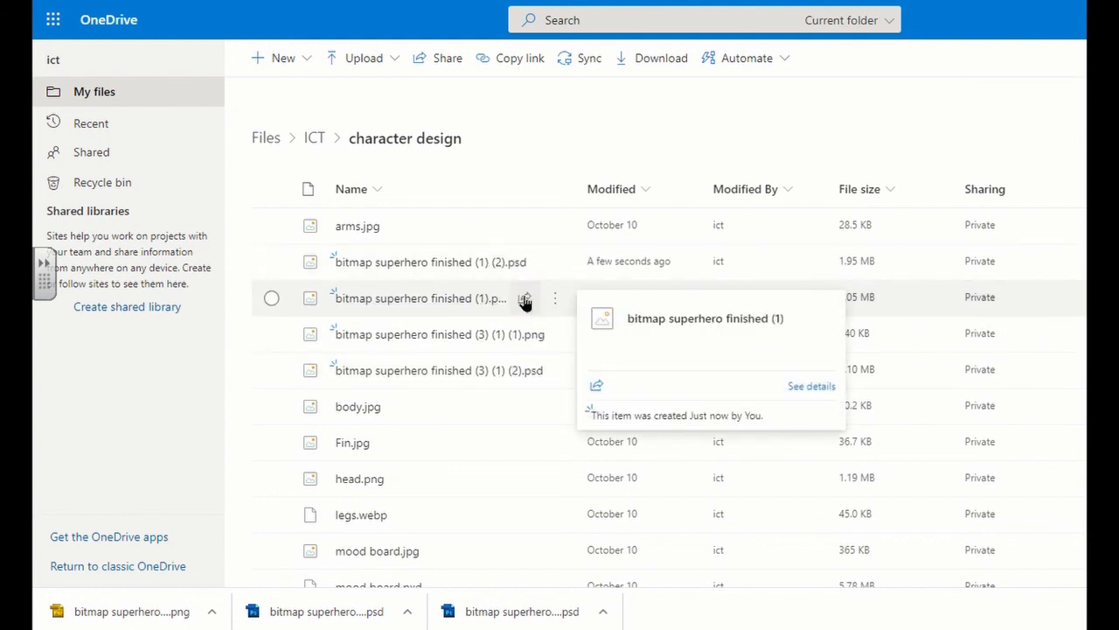
pyautogui.click(524, 300)
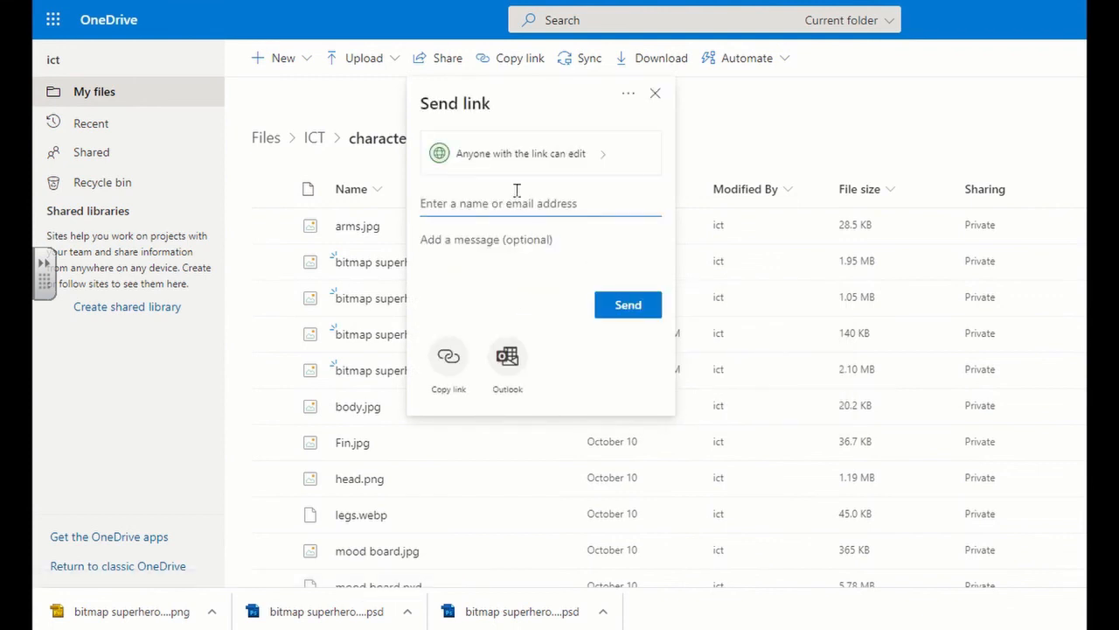